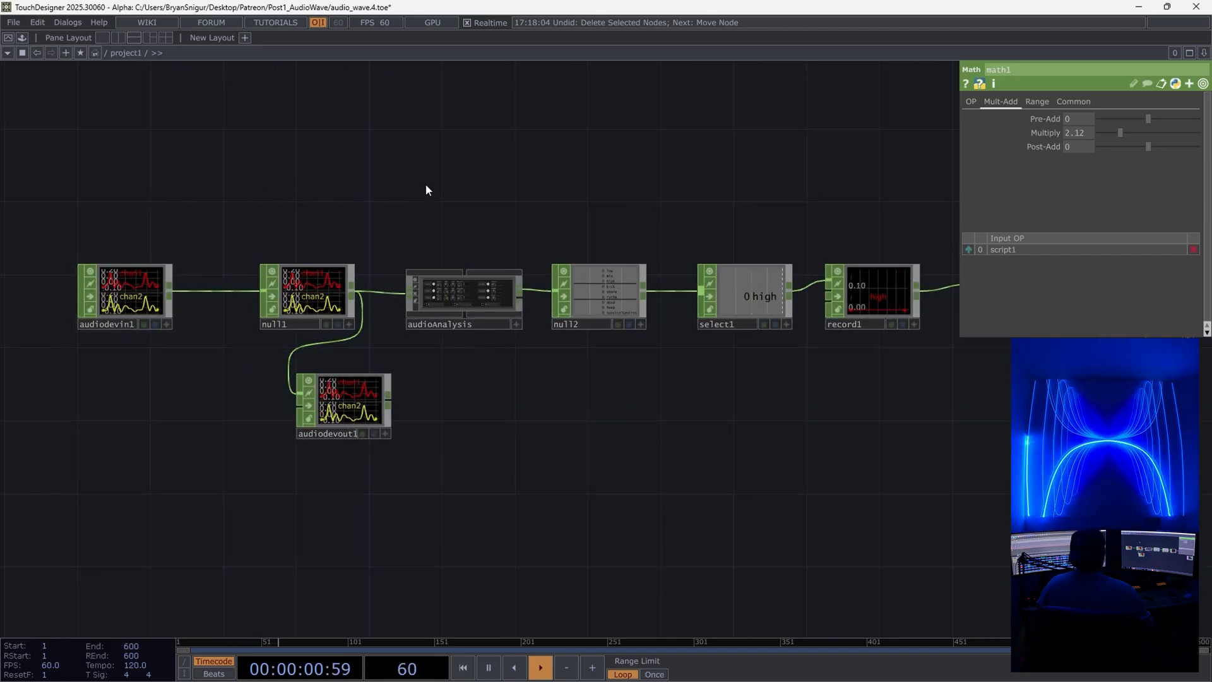
Step: Delete every operator of the existing network in project1
{"action": "left_click_drag", "start_coordinate": [425, 189], "coordinate": [195, 236]}
{"action": "scroll", "coordinate": [195, 236], "scroll_direction": "down", "scroll_amount": 15}
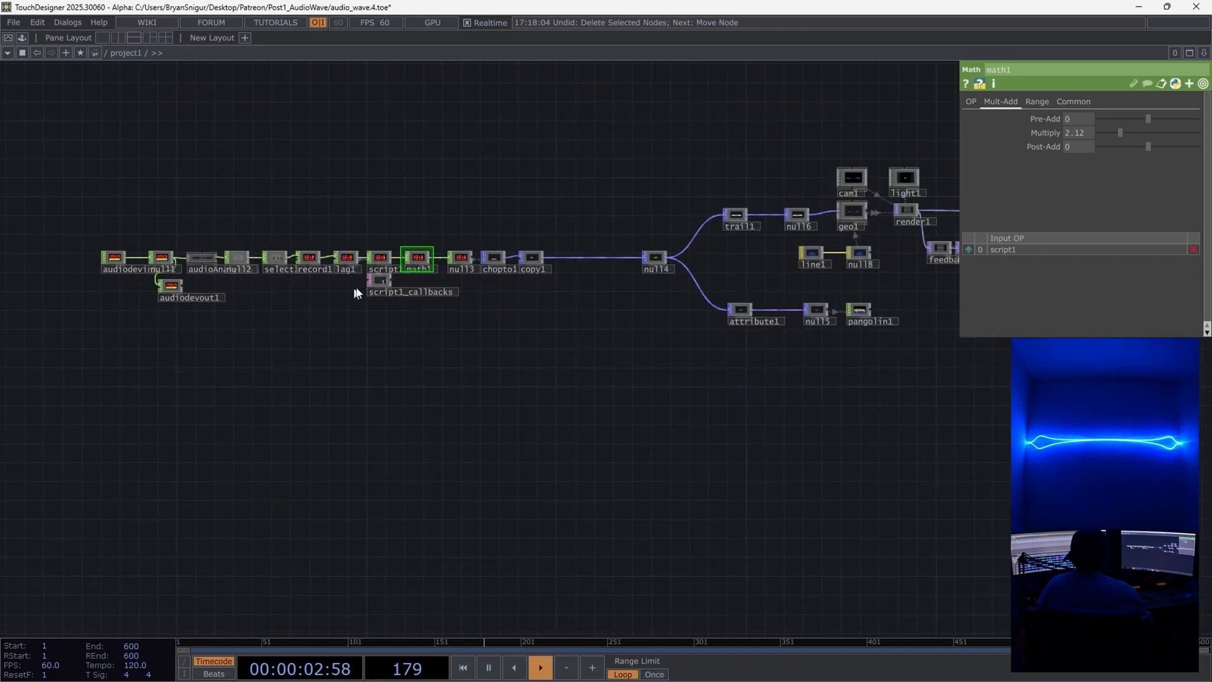
{"action": "scroll", "coordinate": [442, 282], "scroll_direction": "up", "scroll_amount": 8}
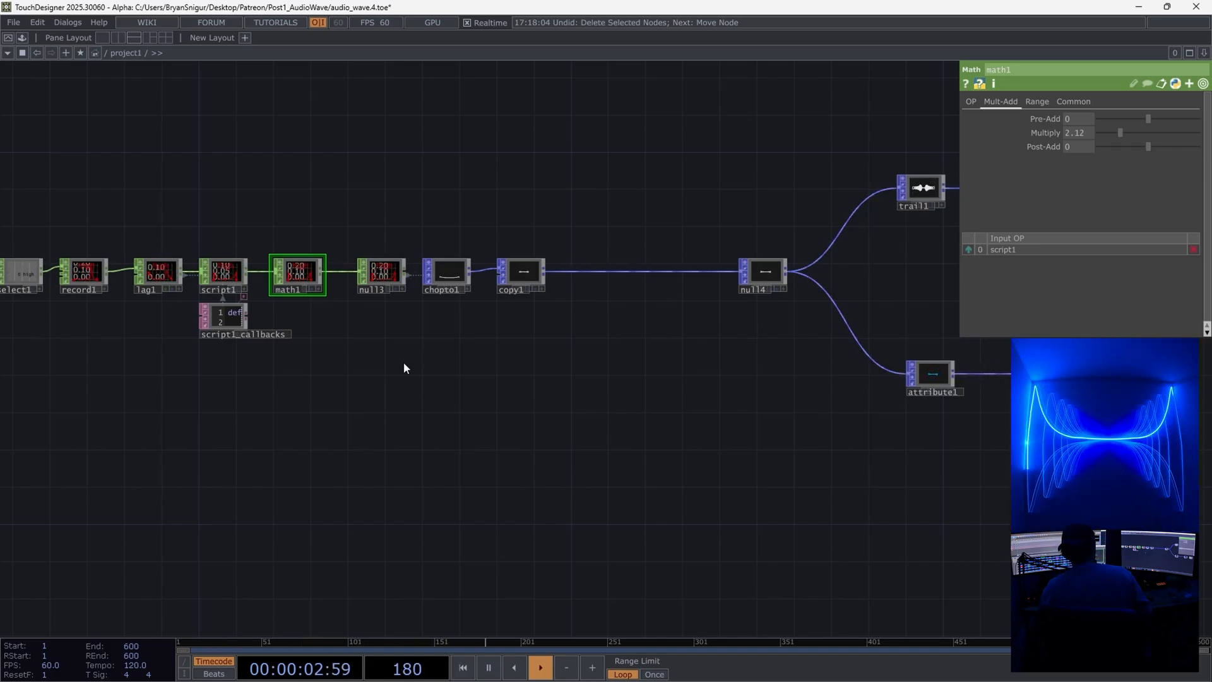
{"action": "scroll", "coordinate": [403, 370], "scroll_direction": "down", "scroll_amount": 5}
{"action": "scroll", "coordinate": [259, 419], "scroll_direction": "up", "scroll_amount": 1}
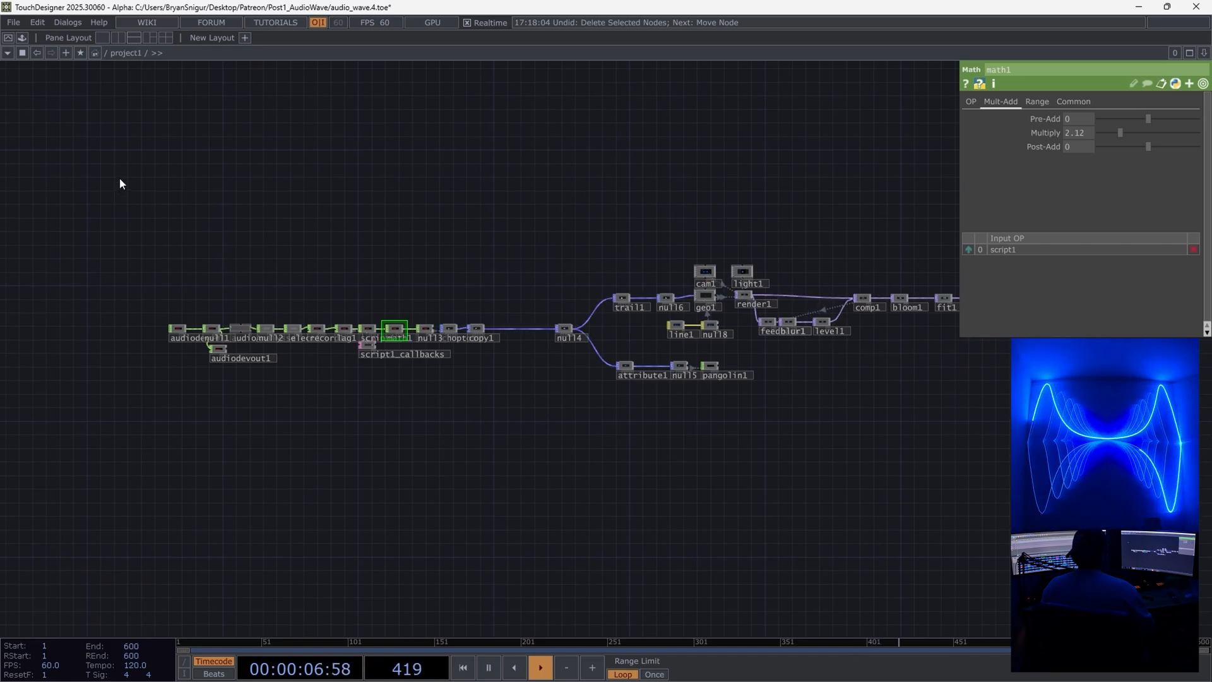
{"action": "left_click_drag", "start_coordinate": [112, 170], "coordinate": [1208, 556]}
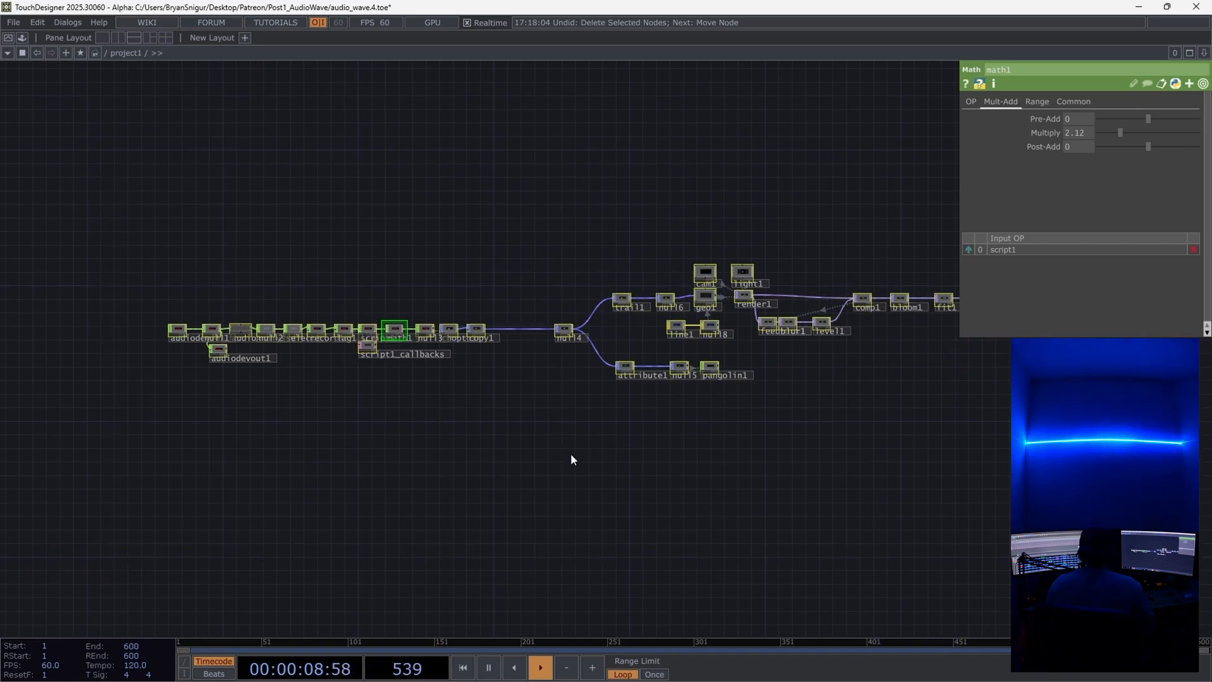
{"action": "key", "text": "Delete"}
Step: Add an Audio Device In CHOP to the empty network and set its format to Stereo
{"action": "key", "text": "Tab"}
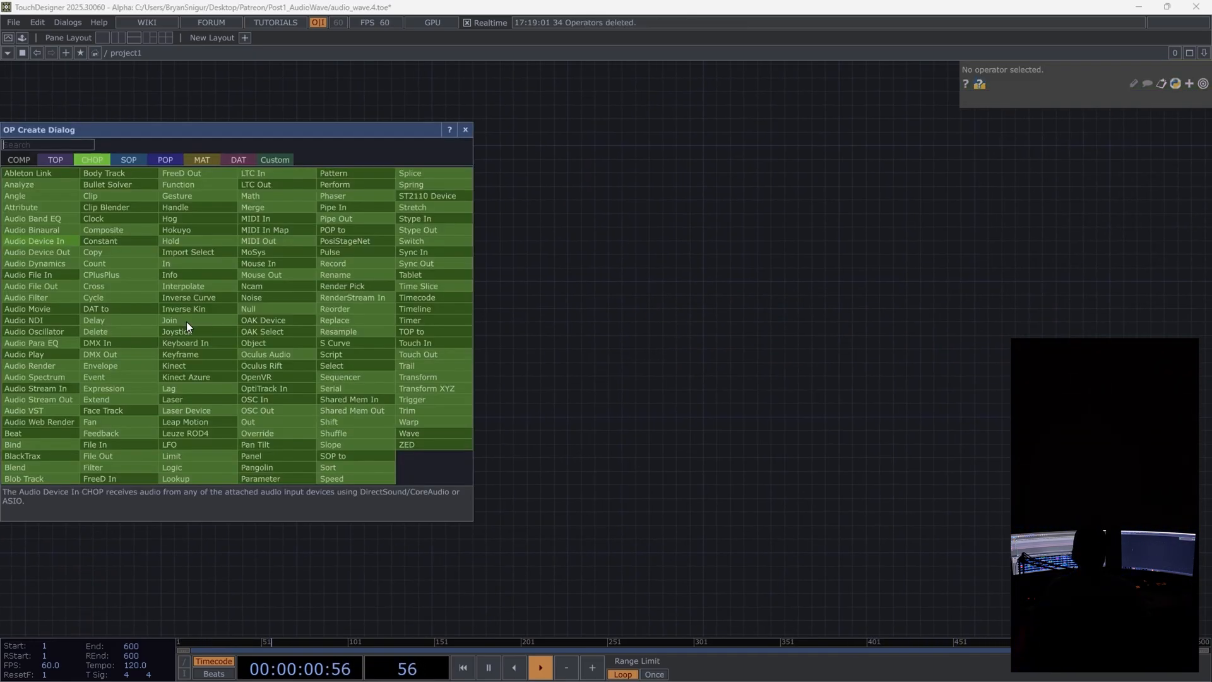
{"action": "type", "text": "audio"}
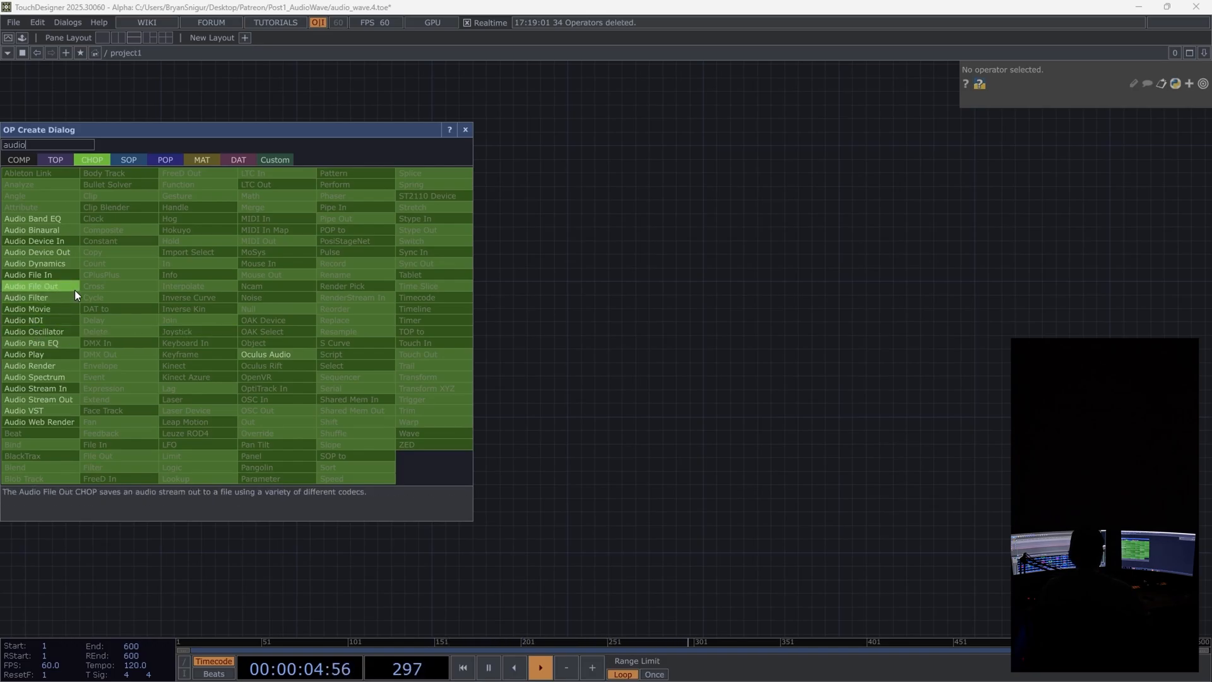
{"action": "left_click", "coordinate": [55, 240]}
{"action": "left_click", "coordinate": [127, 355]}
{"action": "scroll", "coordinate": [127, 355], "scroll_direction": "up", "scroll_amount": 6}
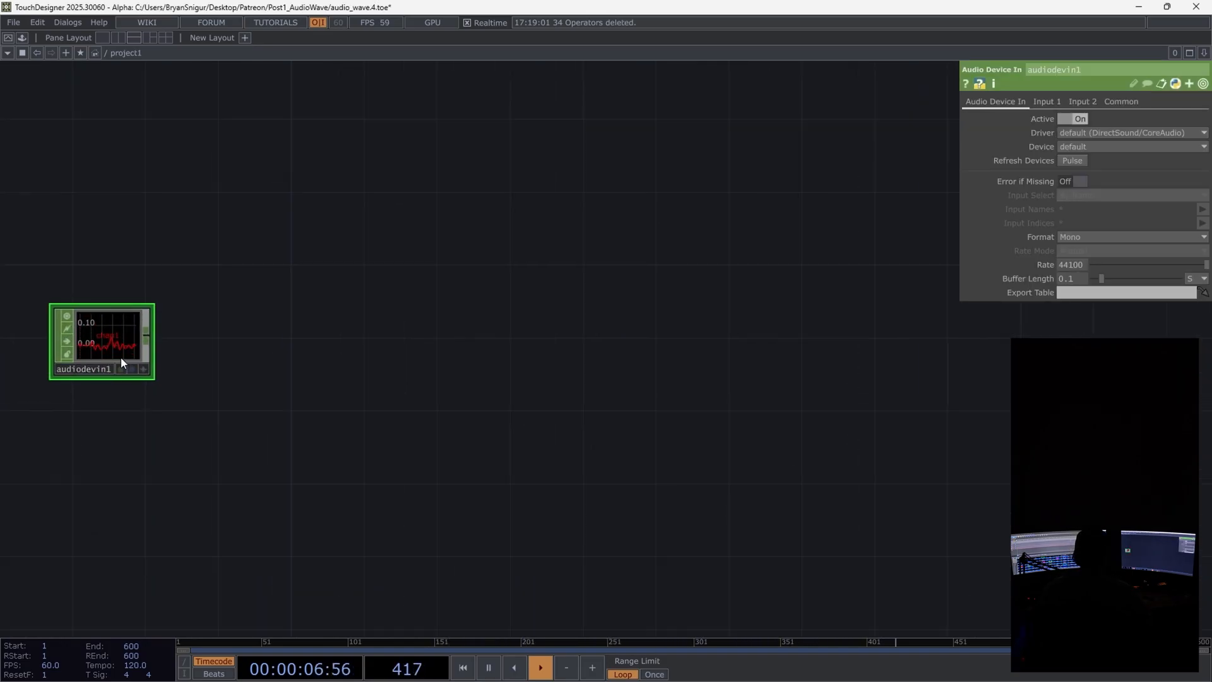
{"action": "left_click_drag", "start_coordinate": [84, 466], "coordinate": [209, 414]}
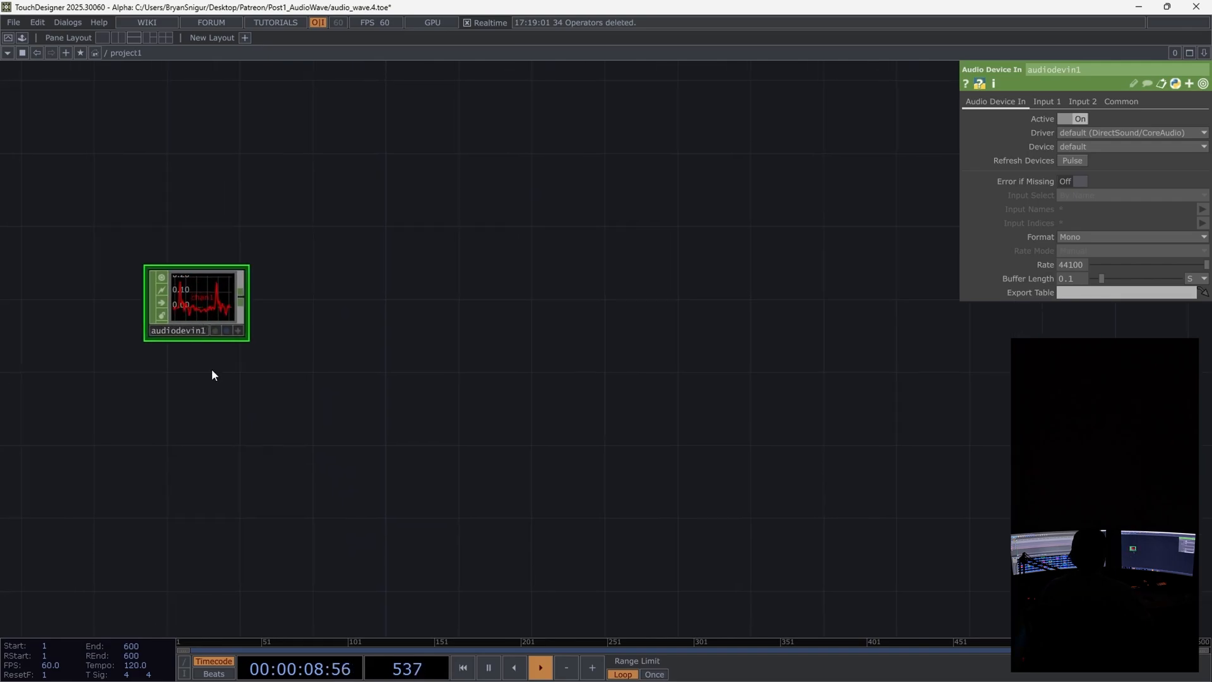
{"action": "left_click", "coordinate": [1095, 238]}
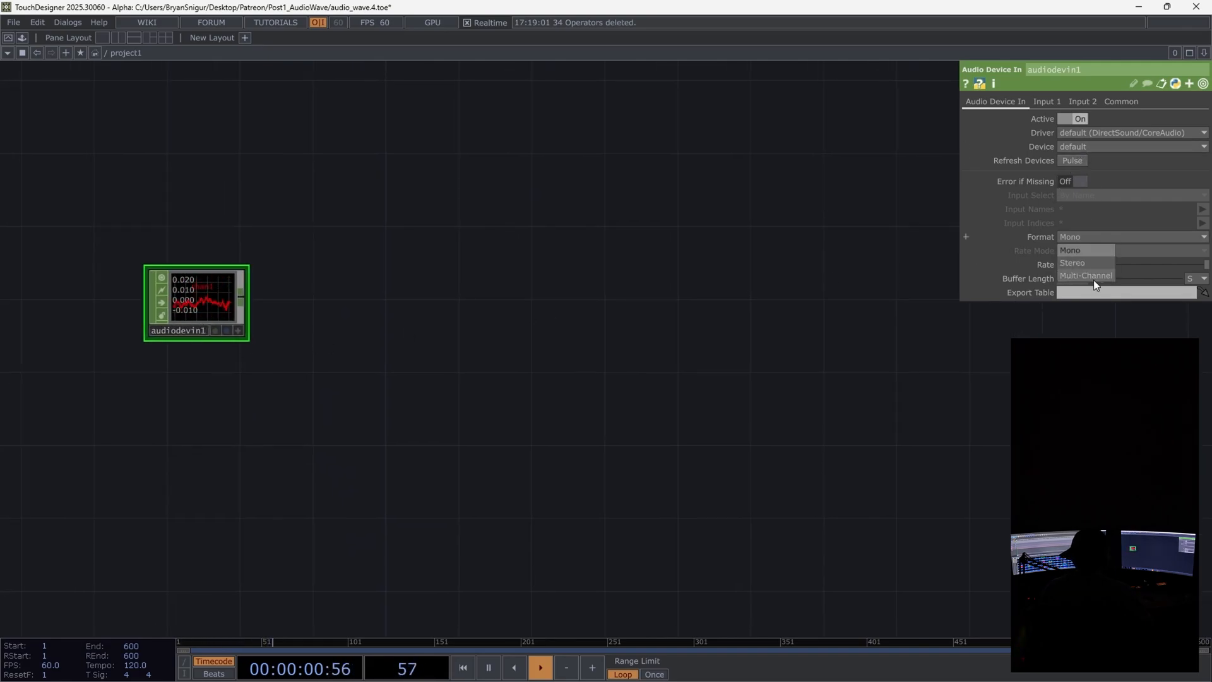
{"action": "left_click", "coordinate": [1074, 263]}
{"action": "key", "text": "Tab"}
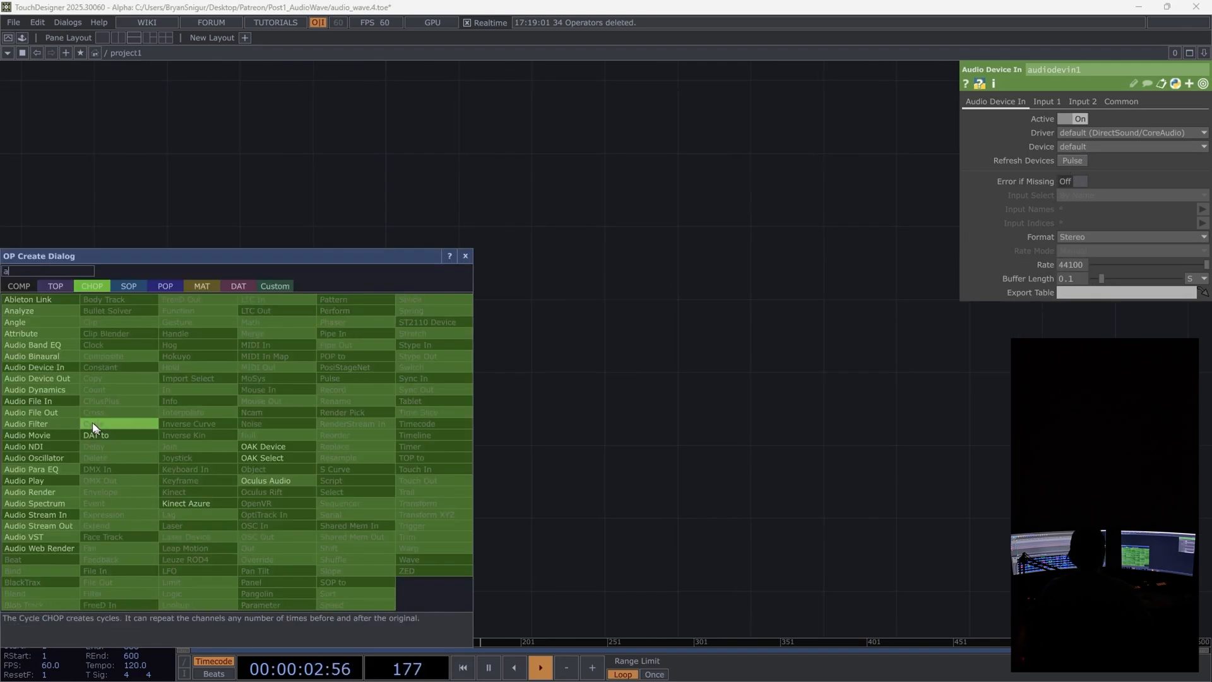
{"action": "left_click", "coordinate": [29, 401]}
{"action": "left_click", "coordinate": [235, 422]}
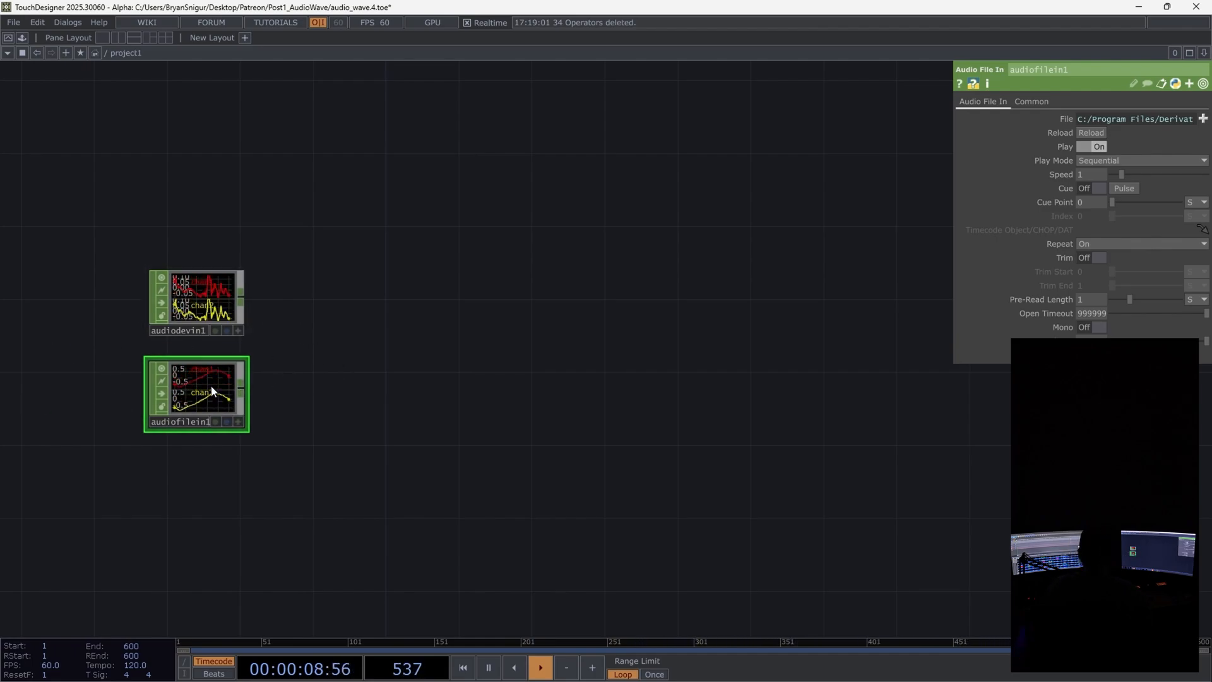
{"action": "key", "text": "Delete"}
Step: Add a Null CHOP after the Audio Device In and wire it into an audioAnalysis component from the Tools palette
{"action": "key", "text": "ctrl+alt+n"}
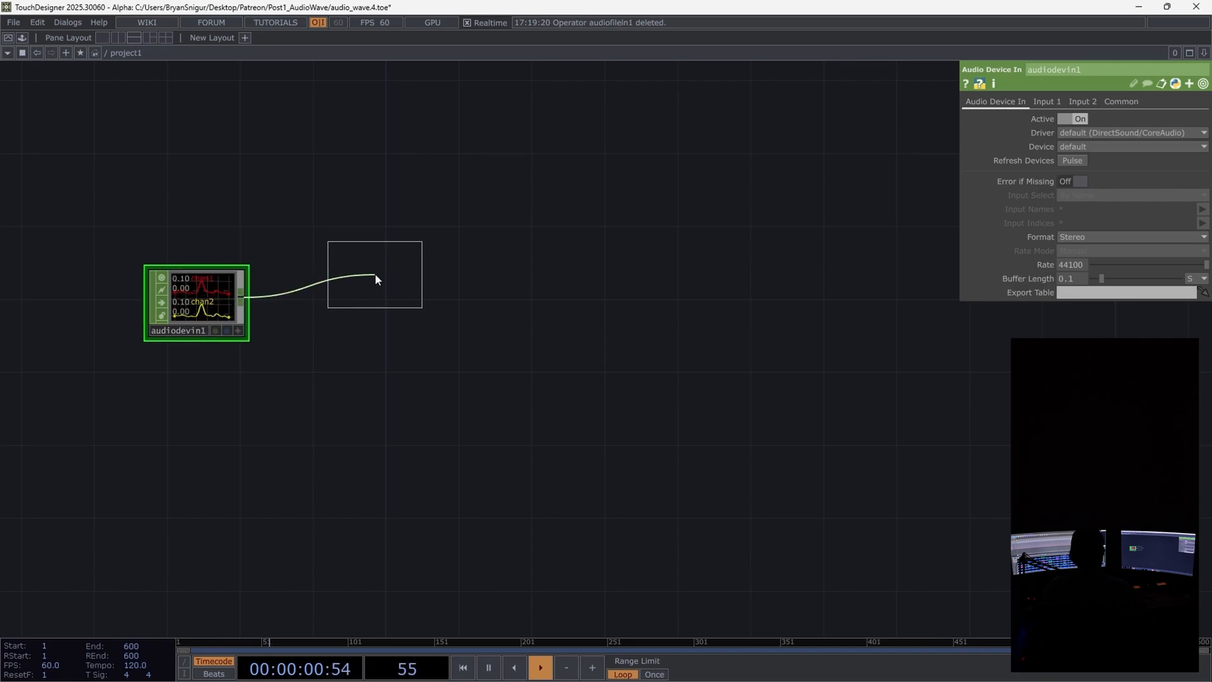
{"action": "left_click", "coordinate": [362, 304]}
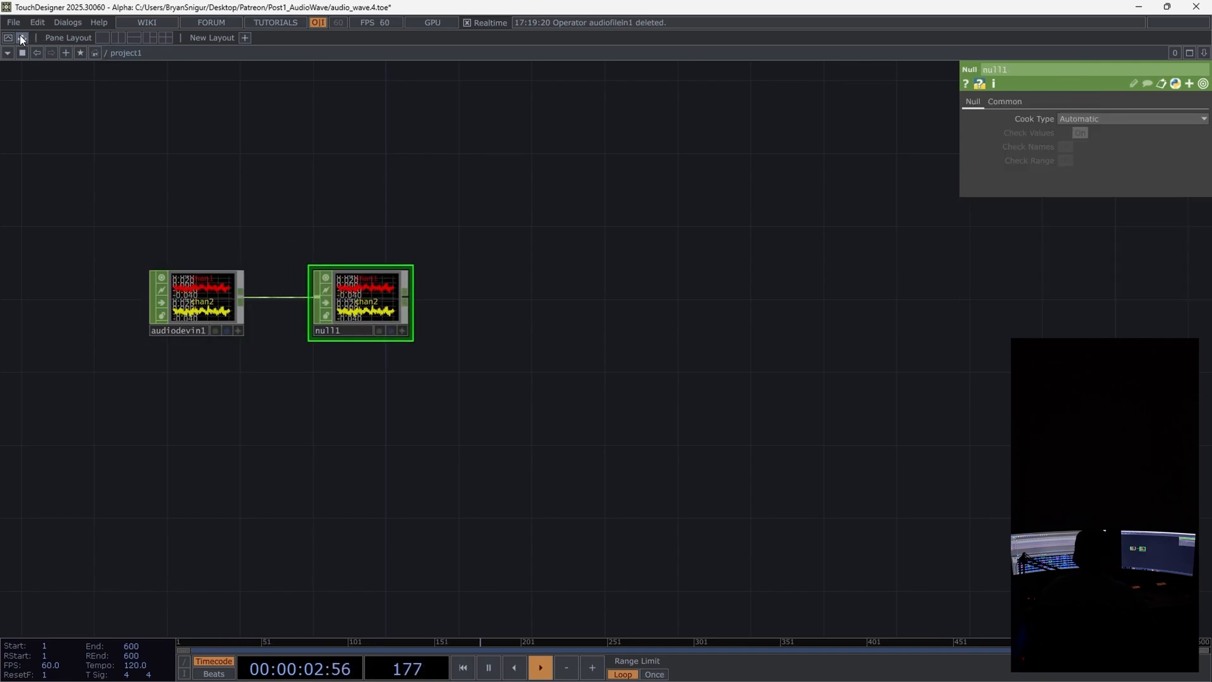
{"action": "key", "text": "alt+l"}
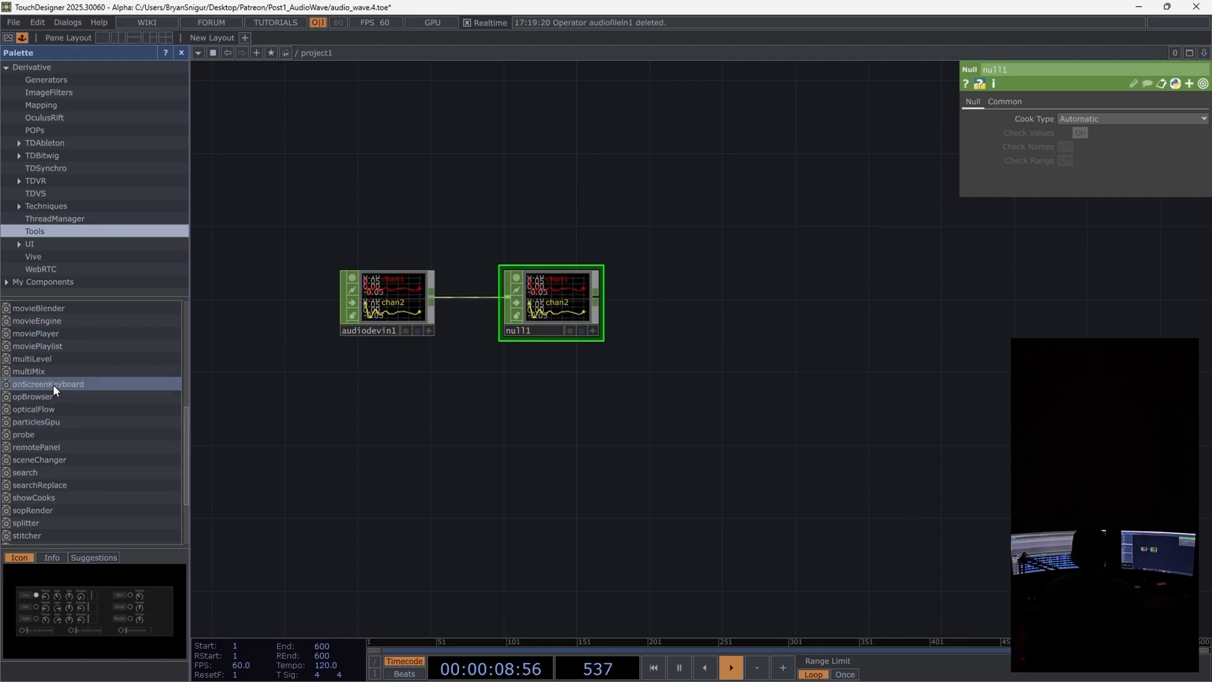
{"action": "scroll", "coordinate": [54, 341], "scroll_direction": "up", "scroll_amount": 8}
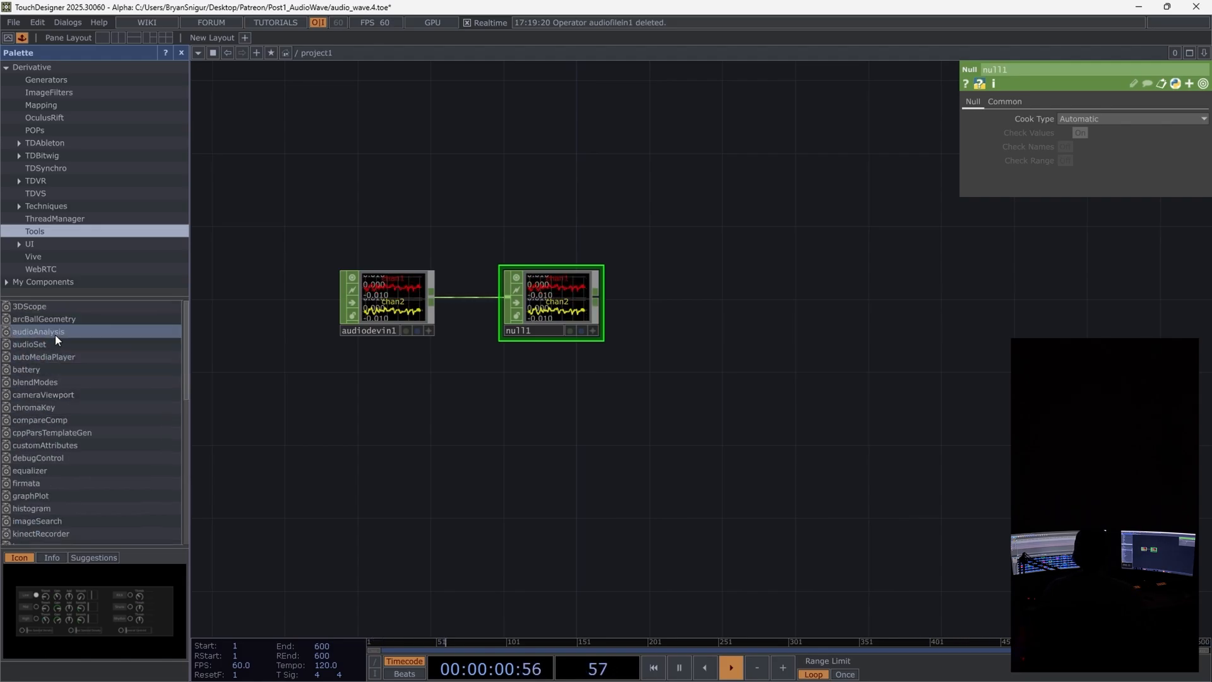
{"action": "left_click_drag", "start_coordinate": [55, 333], "coordinate": [413, 250]}
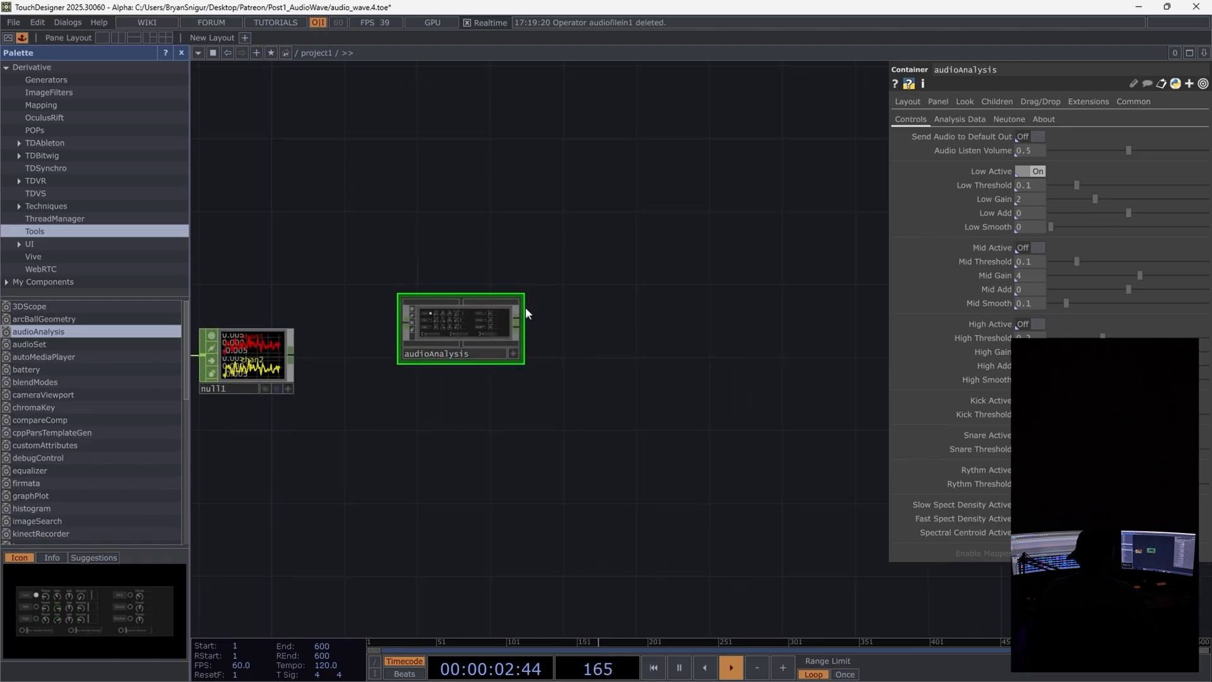
{"action": "left_click_drag", "start_coordinate": [470, 325], "coordinate": [411, 360]}
{"action": "left_click_drag", "start_coordinate": [293, 358], "coordinate": [399, 364]}
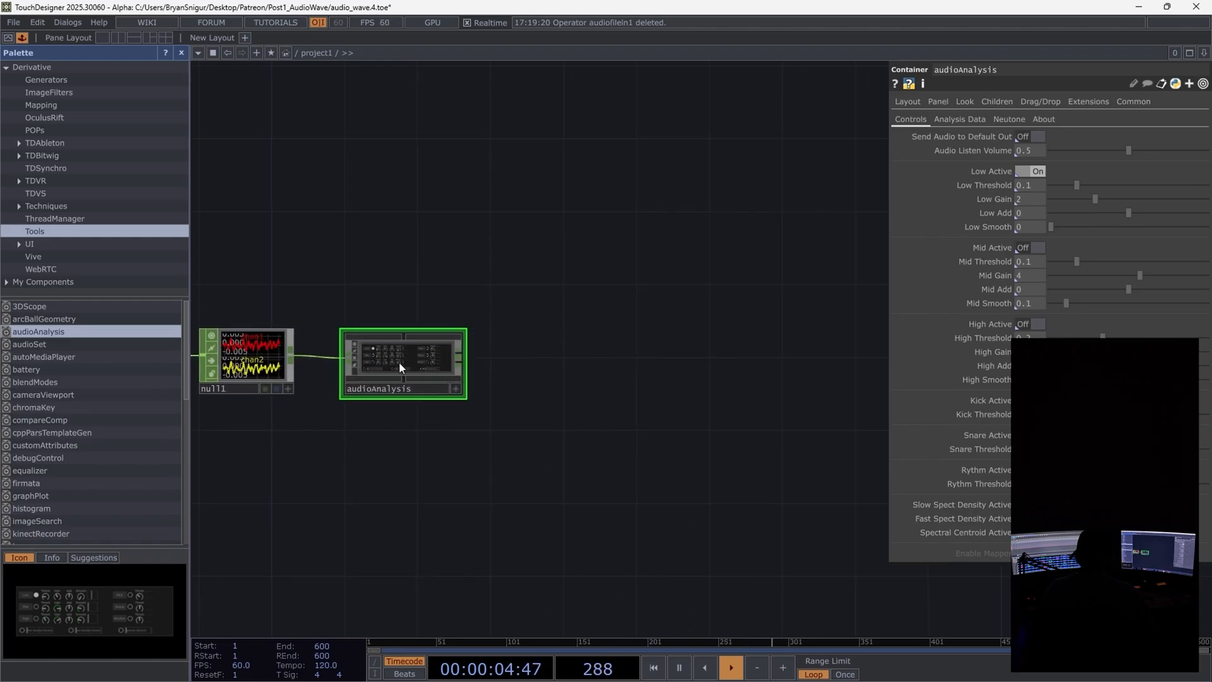
Step: Activate the High and Mid bands in audioAnalysis and lower the High threshold to about 0.04
{"action": "scroll", "coordinate": [328, 442], "scroll_direction": "up", "scroll_amount": 5}
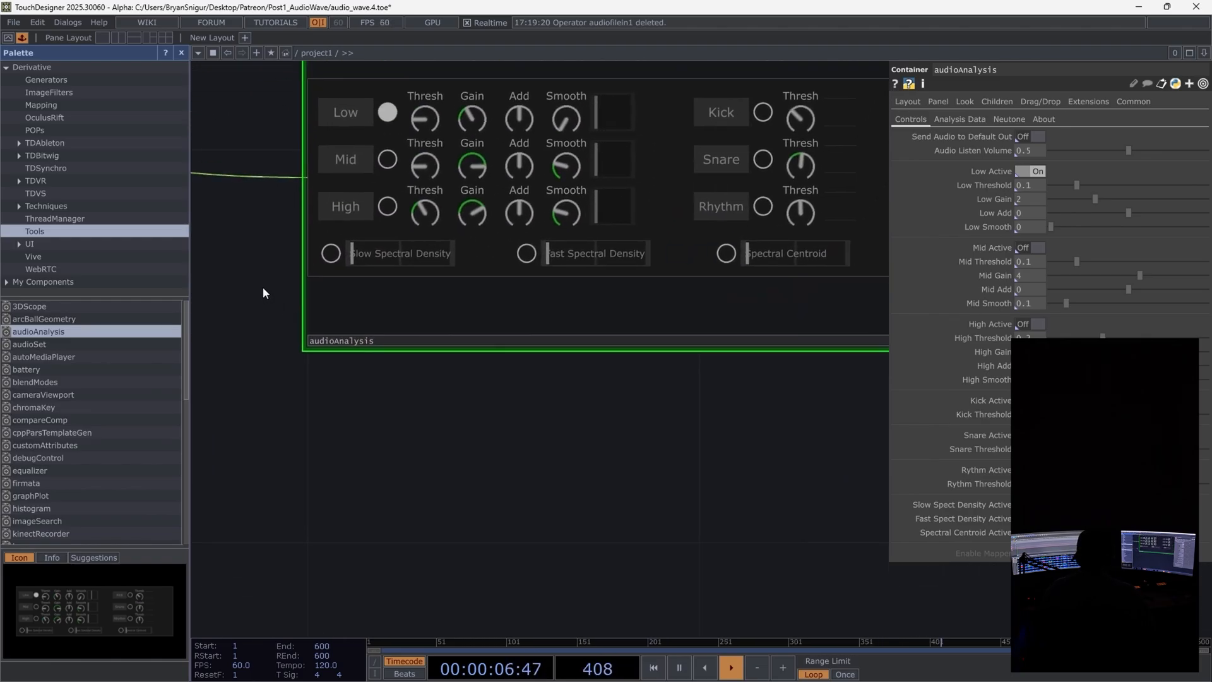
{"action": "left_click", "coordinate": [380, 235]}
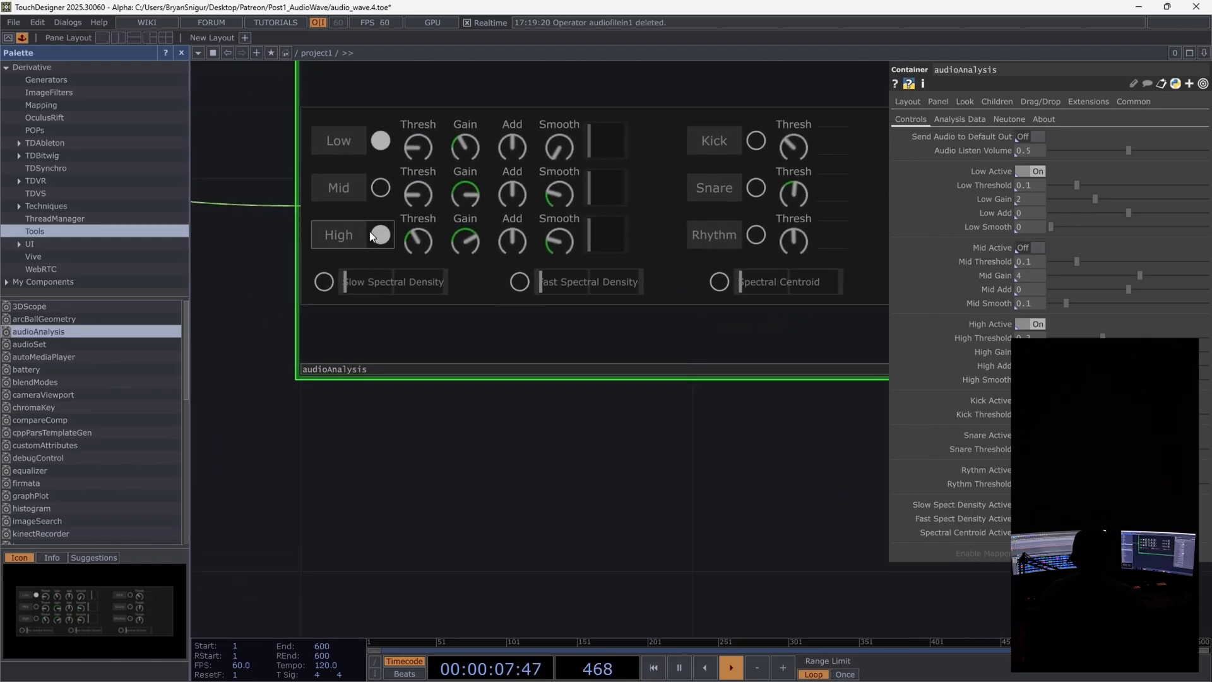
{"action": "left_click", "coordinate": [380, 187]}
{"action": "scroll", "coordinate": [297, 436], "scroll_direction": "down", "scroll_amount": 5}
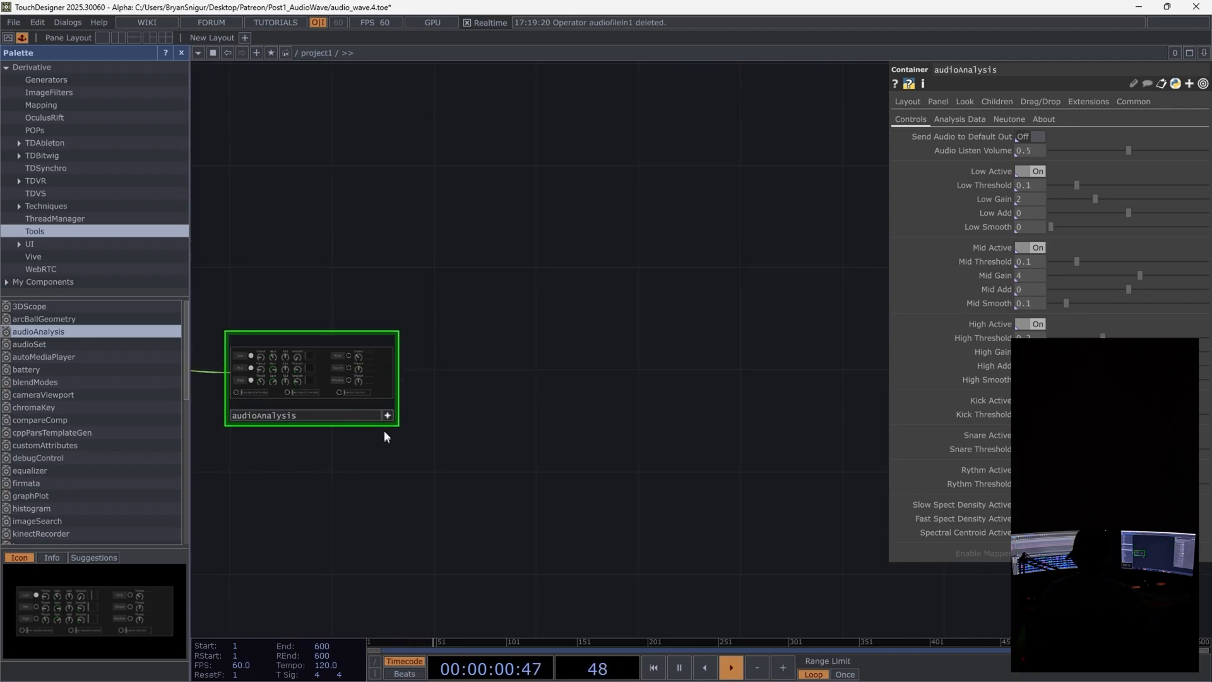
{"action": "scroll", "coordinate": [240, 416], "scroll_direction": "up", "scroll_amount": 4}
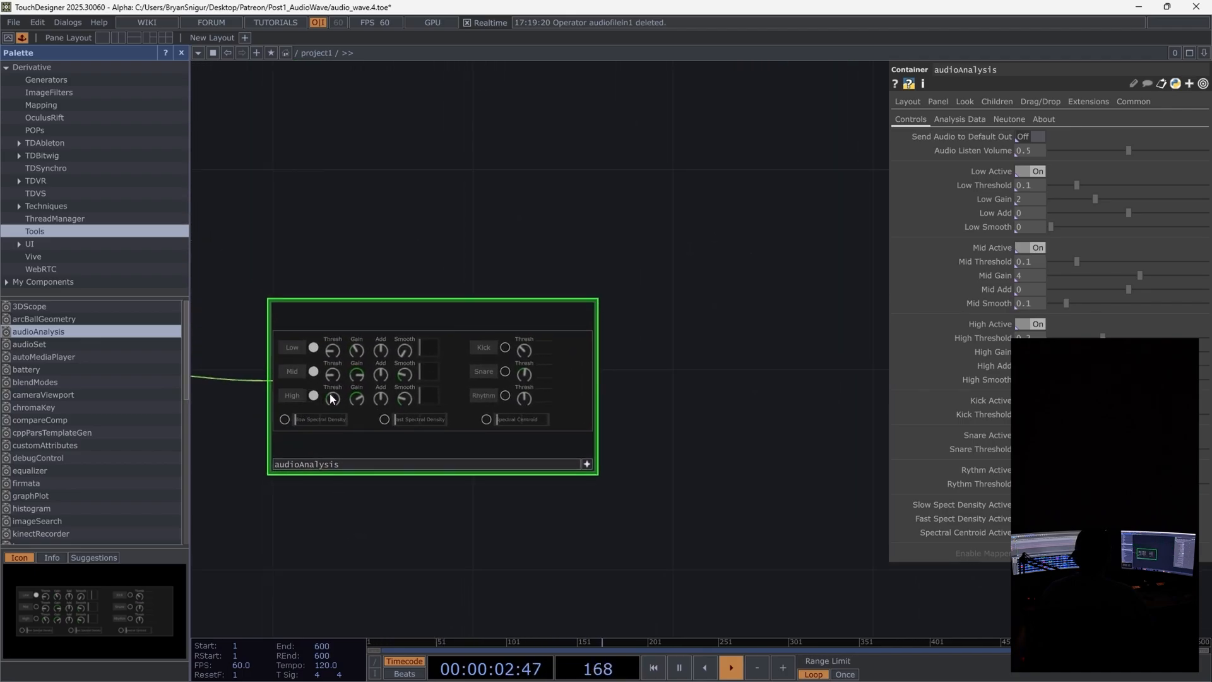
{"action": "left_click_drag", "start_coordinate": [330, 398], "coordinate": [327, 399]}
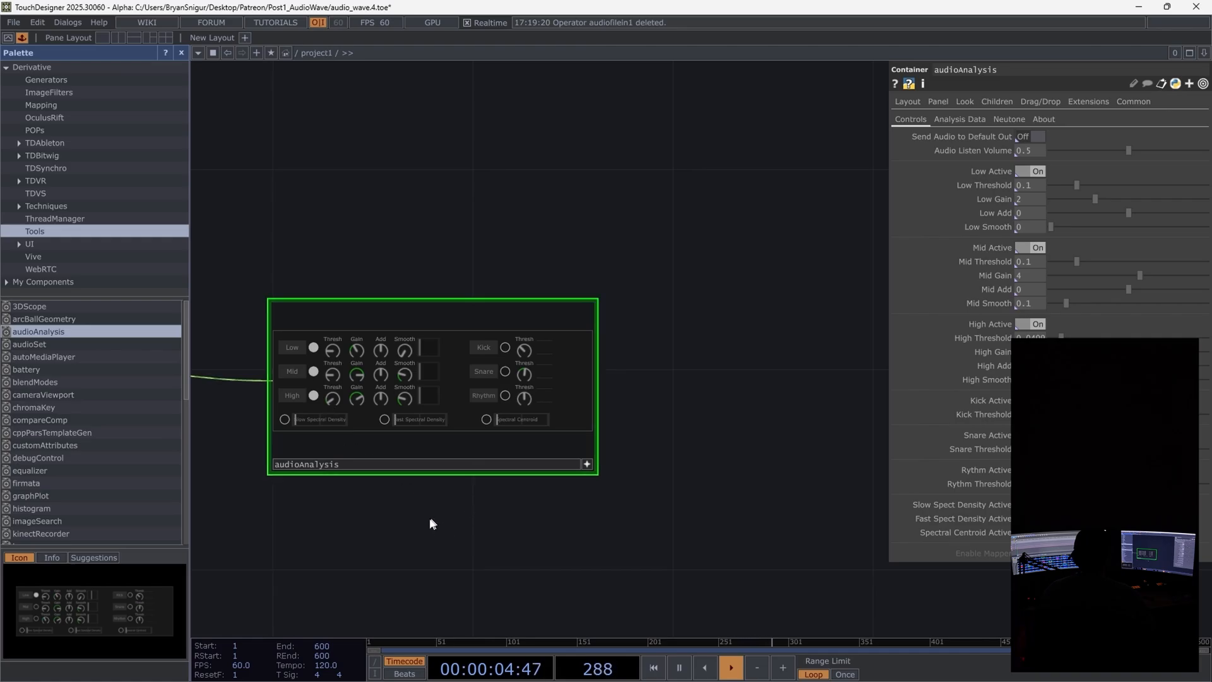
Step: Connect a Null CHOP to the channel output of the audioAnalysis component
{"action": "left_click_drag", "start_coordinate": [565, 493], "coordinate": [370, 384]}
{"action": "left_click", "coordinate": [415, 417]}
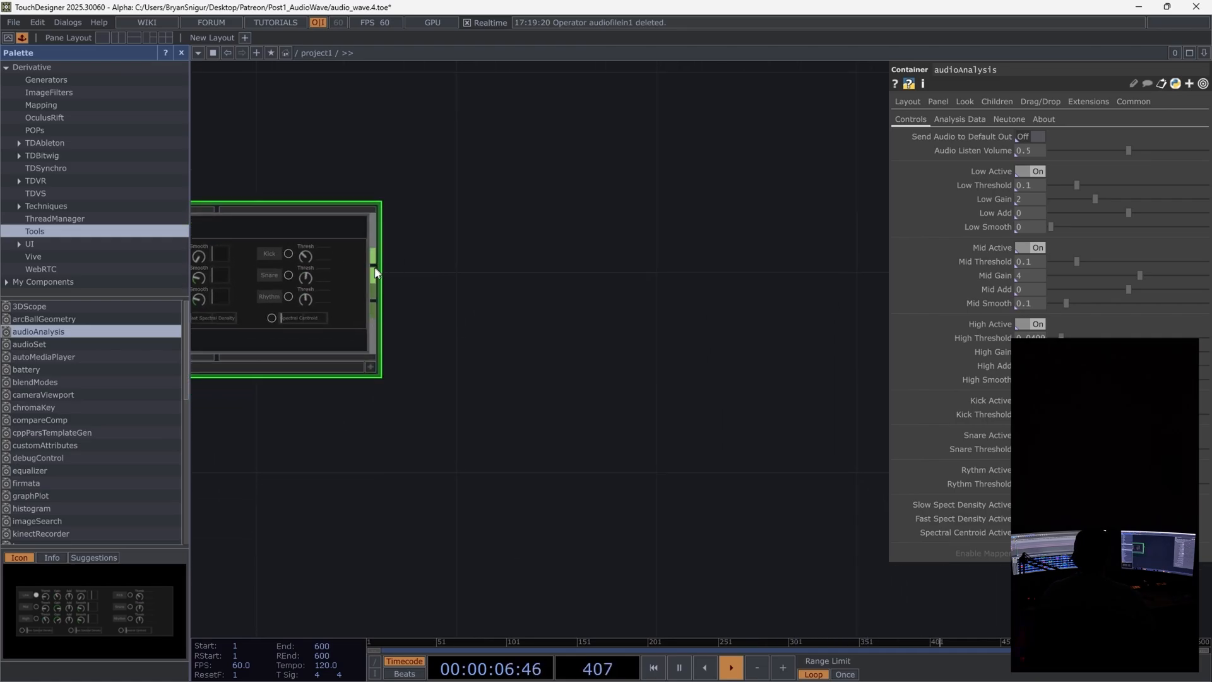
{"action": "left_click", "coordinate": [375, 273]}
{"action": "type", "text": "null"}
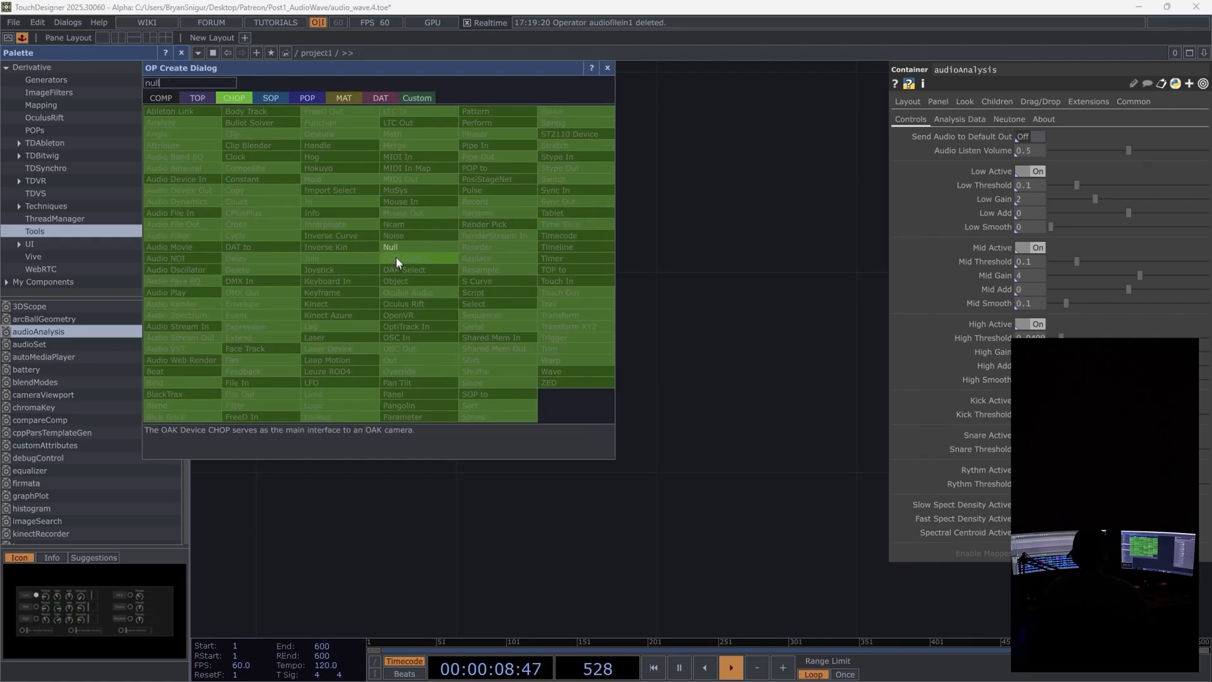
{"action": "key", "text": "Return"}
{"action": "left_click", "coordinate": [575, 293]}
{"action": "left_click_drag", "start_coordinate": [574, 293], "coordinate": [443, 235]}
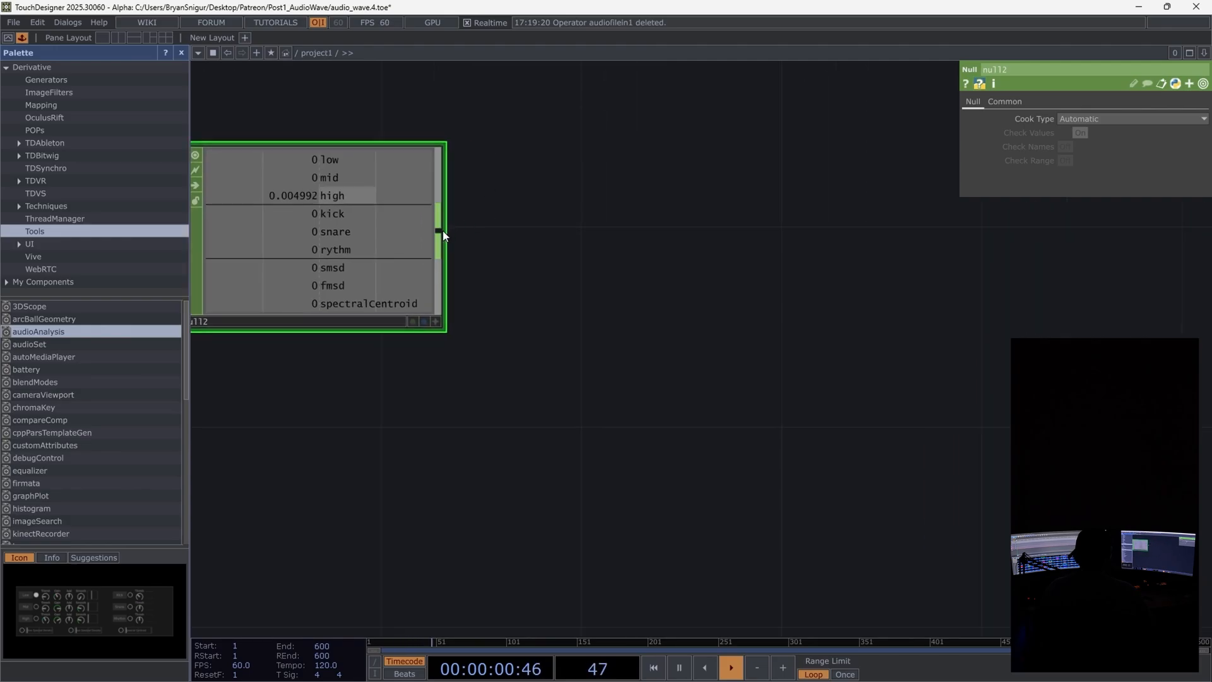
Step: Add a Select CHOP after null2, close the Palette, and choose high as the selected channel name
{"action": "left_click", "coordinate": [443, 236]}
{"action": "type", "text": "se"}
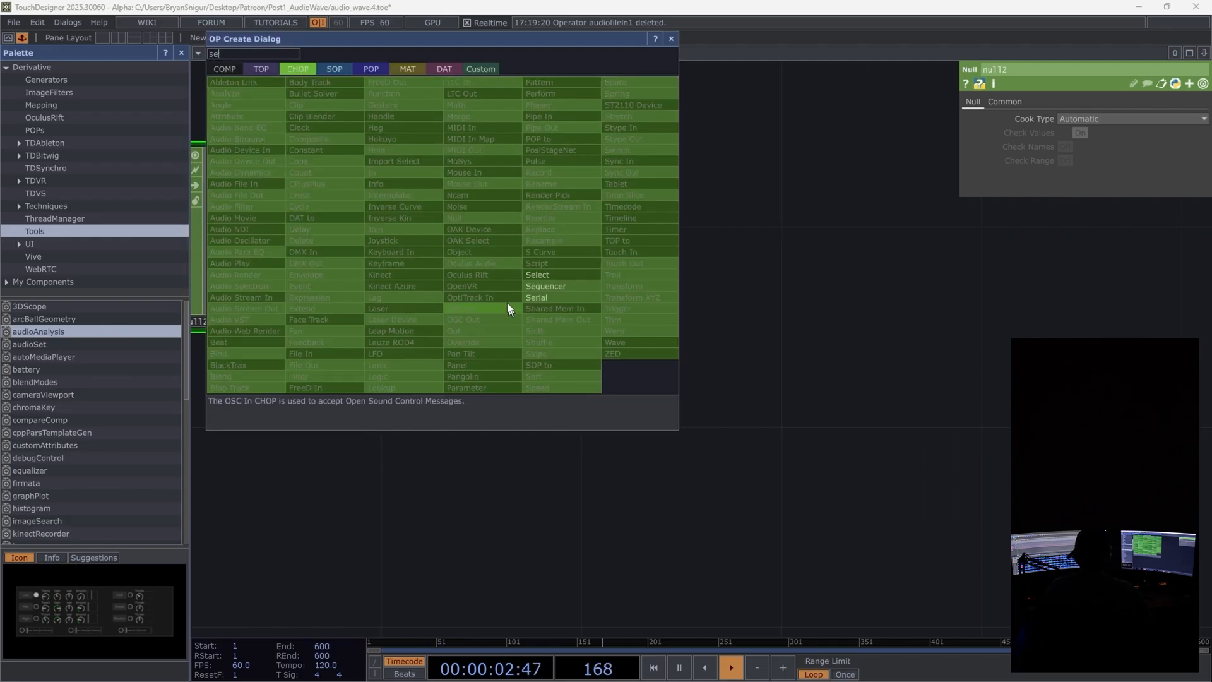
{"action": "key", "text": "Return"}
{"action": "left_click", "coordinate": [627, 264]}
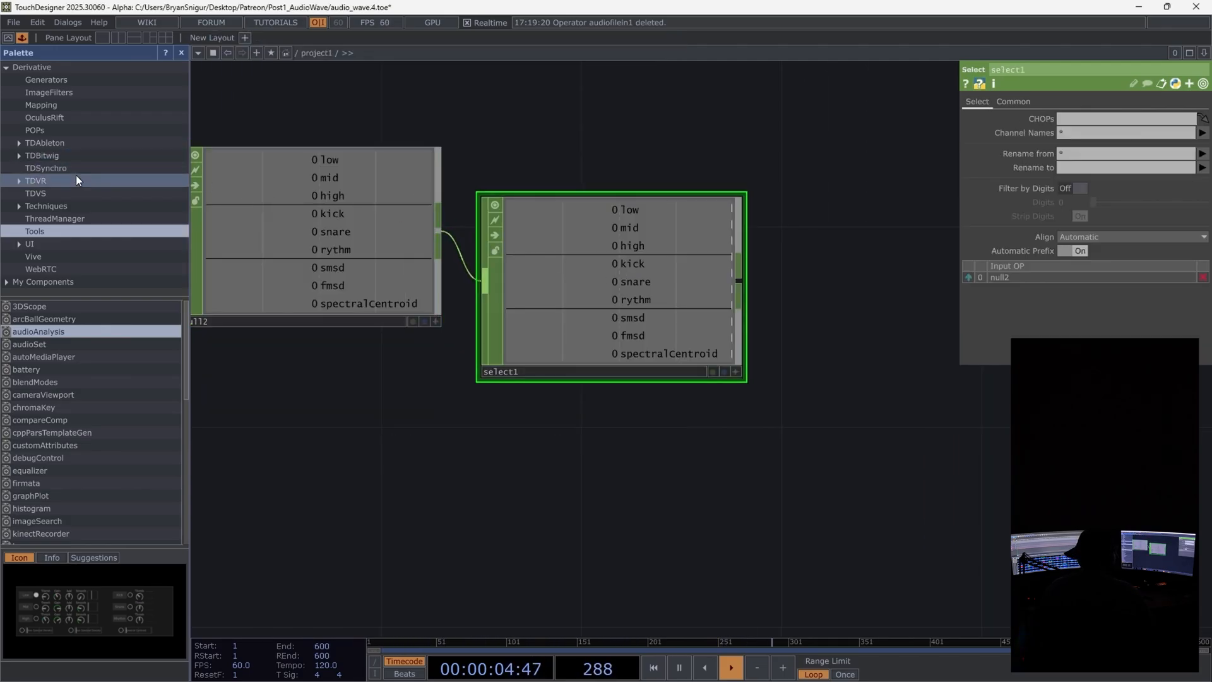
{"action": "left_click", "coordinate": [181, 53]}
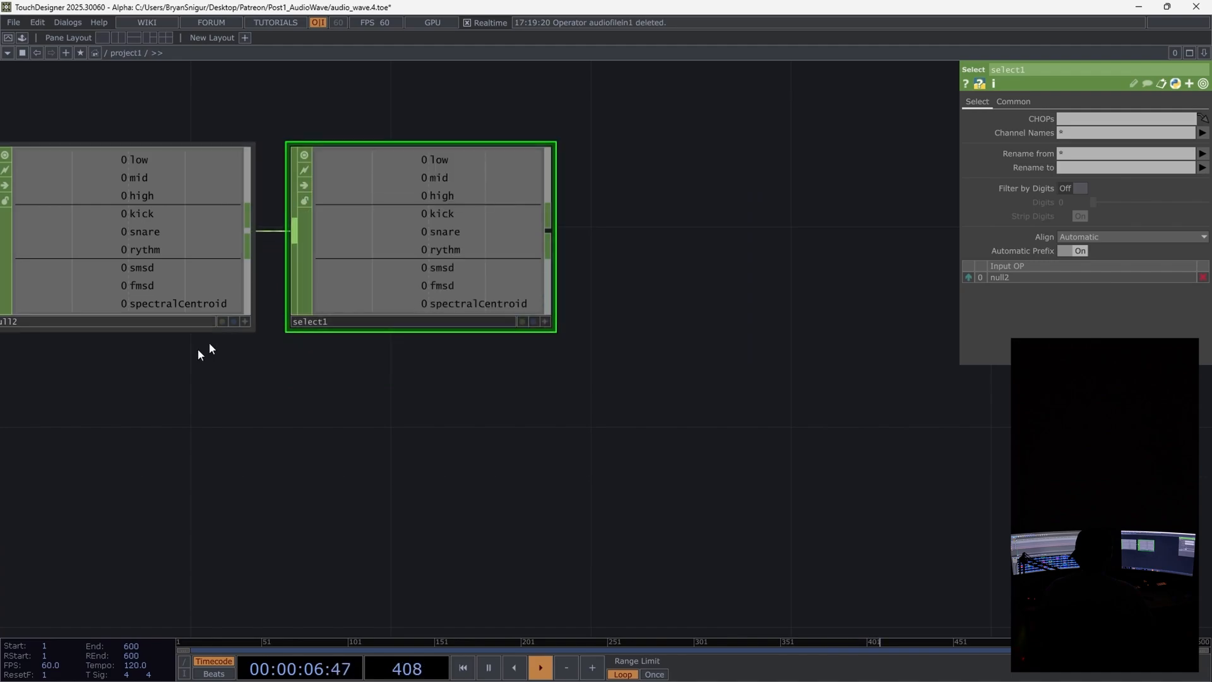
{"action": "left_click", "coordinate": [1201, 133]}
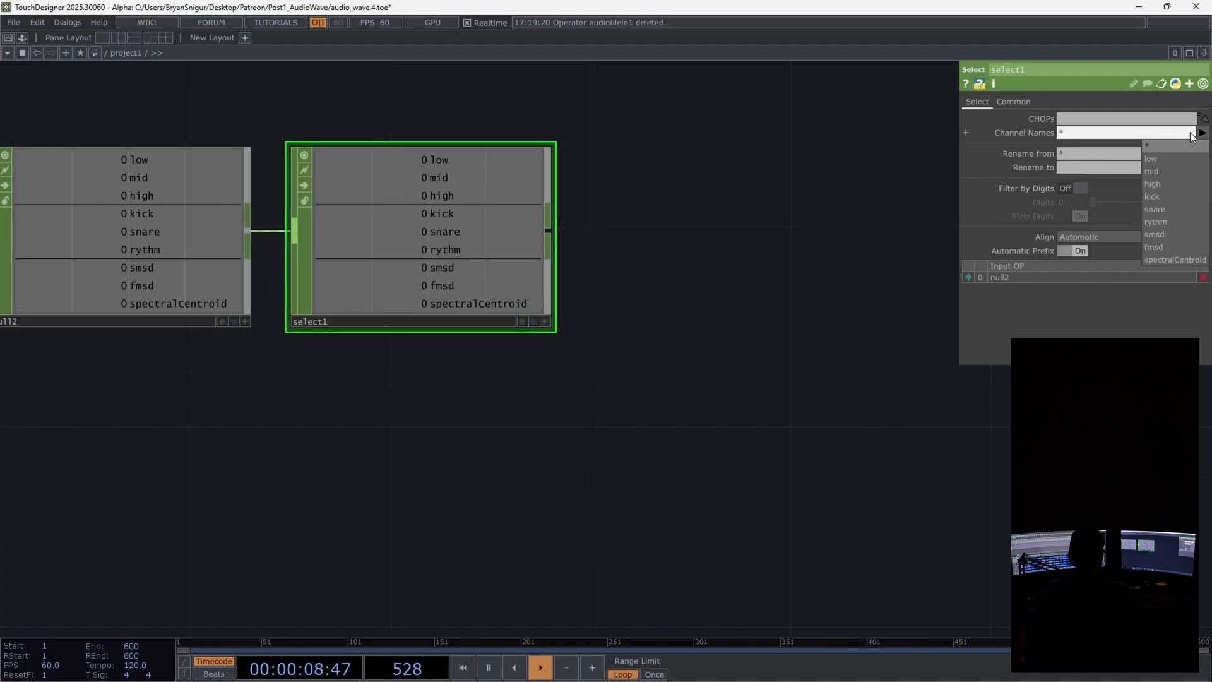
{"action": "left_click", "coordinate": [1167, 183]}
Step: Connect a Null CHOP to the output of select1
{"action": "scroll", "coordinate": [364, 302], "scroll_direction": "down", "scroll_amount": 3}
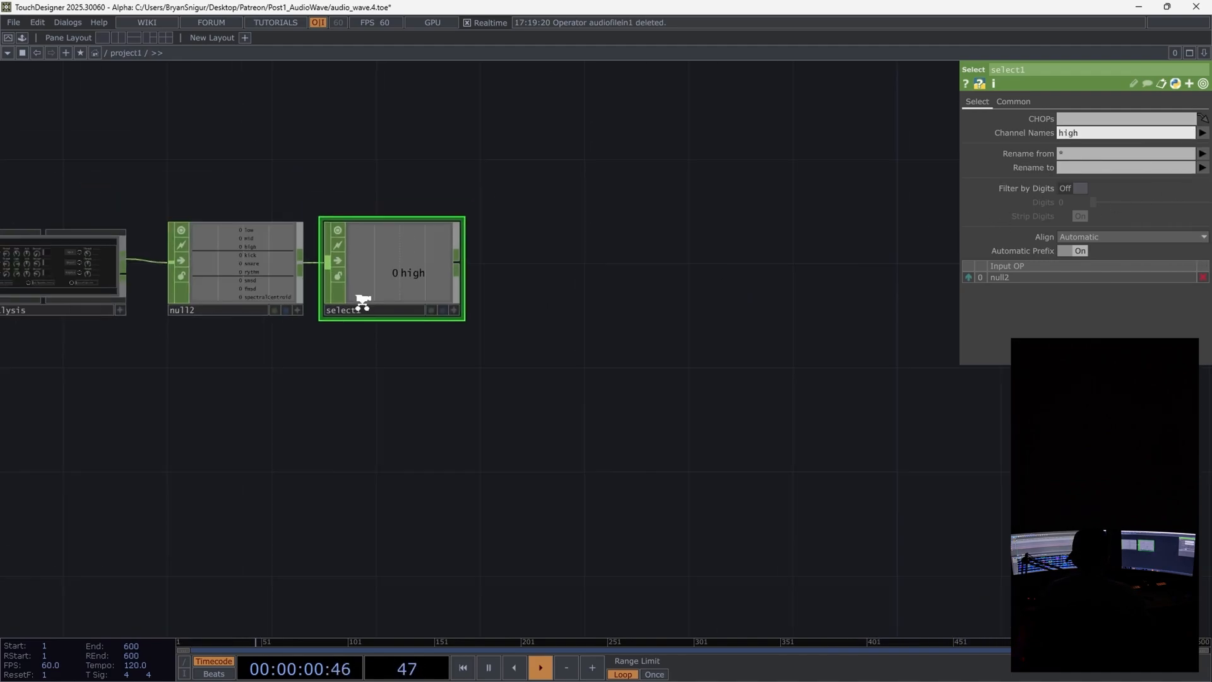
{"action": "scroll", "coordinate": [363, 301], "scroll_direction": "down", "scroll_amount": 3}
{"action": "scroll", "coordinate": [379, 303], "scroll_direction": "up", "scroll_amount": 3}
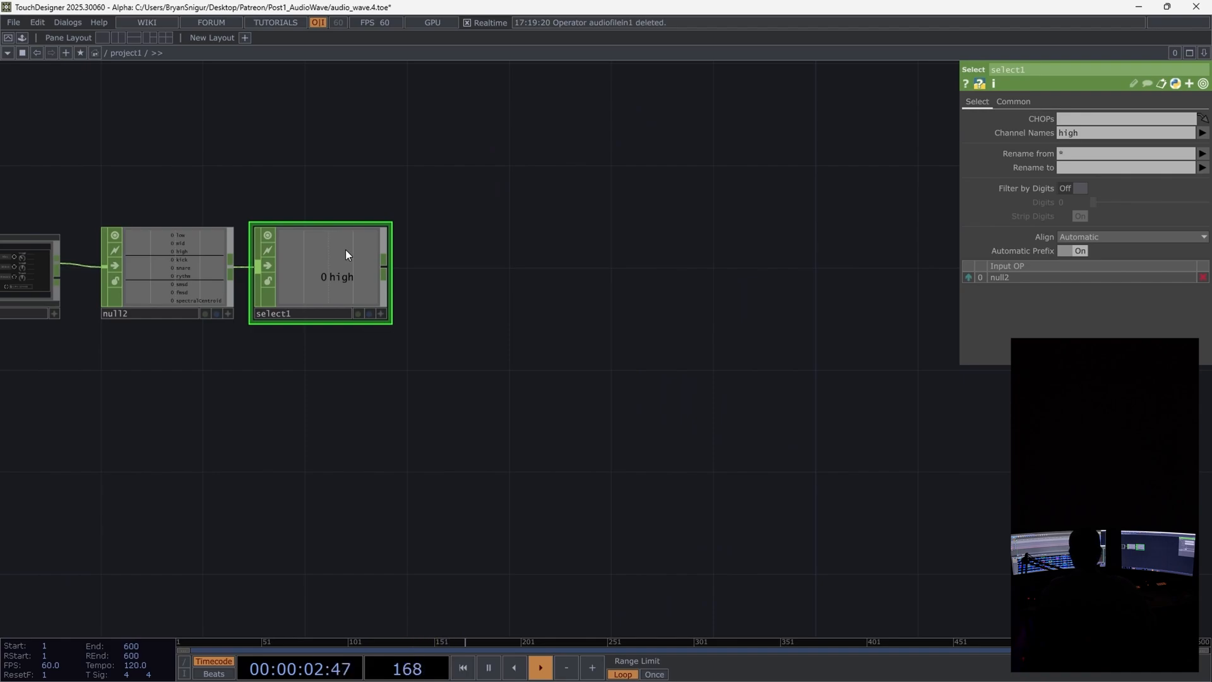
{"action": "right_click", "coordinate": [384, 260]}
{"action": "left_click", "coordinate": [527, 296]}
{"action": "left_click_drag", "start_coordinate": [544, 313], "coordinate": [311, 316]}
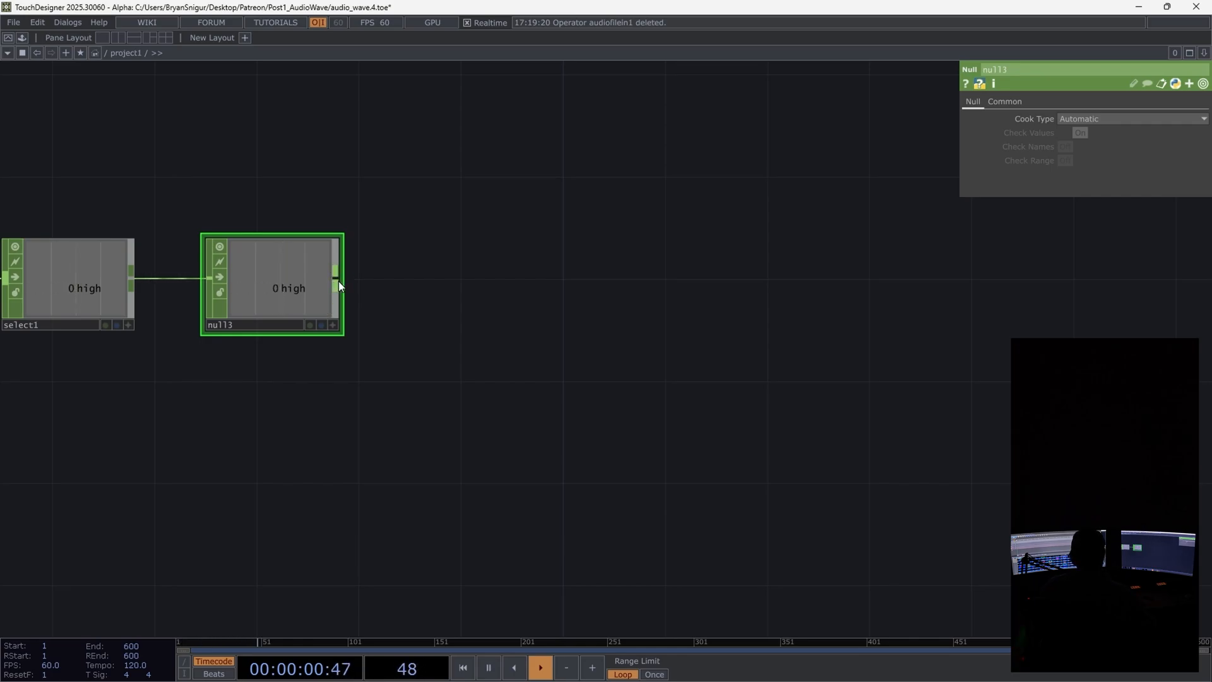
Step: Connect a Record CHOP to the output of null3 and set its Record Output to Segment
{"action": "right_click", "coordinate": [337, 282]}
{"action": "type", "text": "re"}
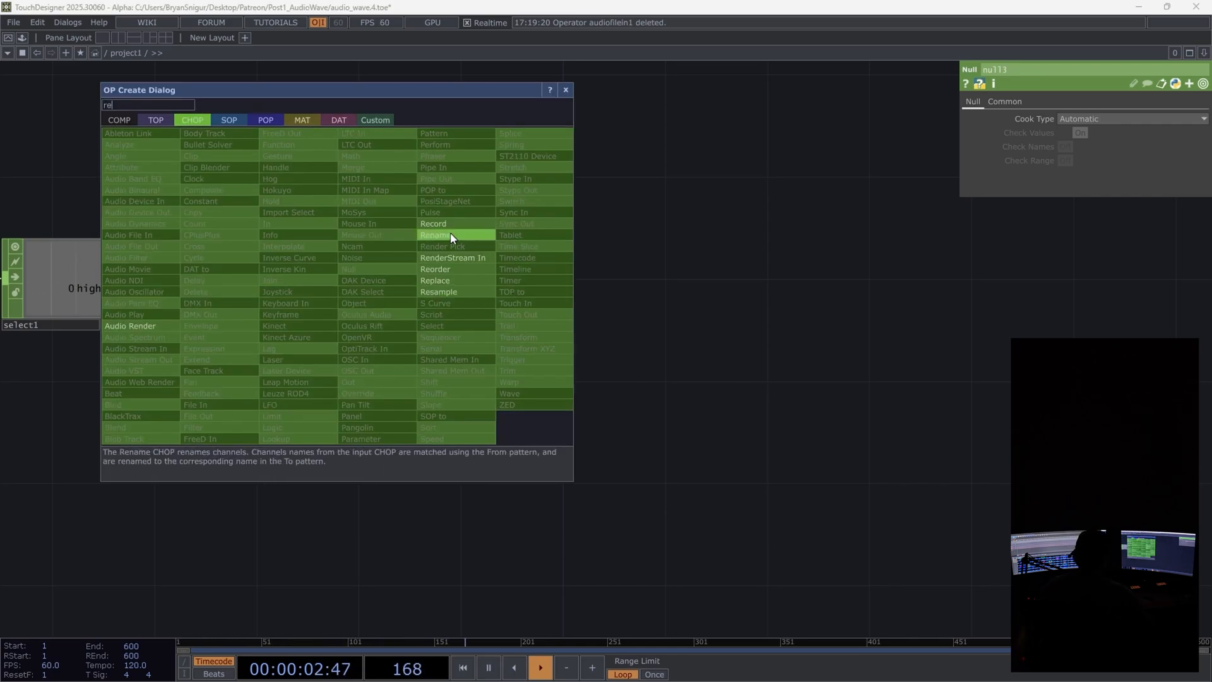
{"action": "left_click", "coordinate": [445, 226]}
{"action": "left_click", "coordinate": [495, 290]}
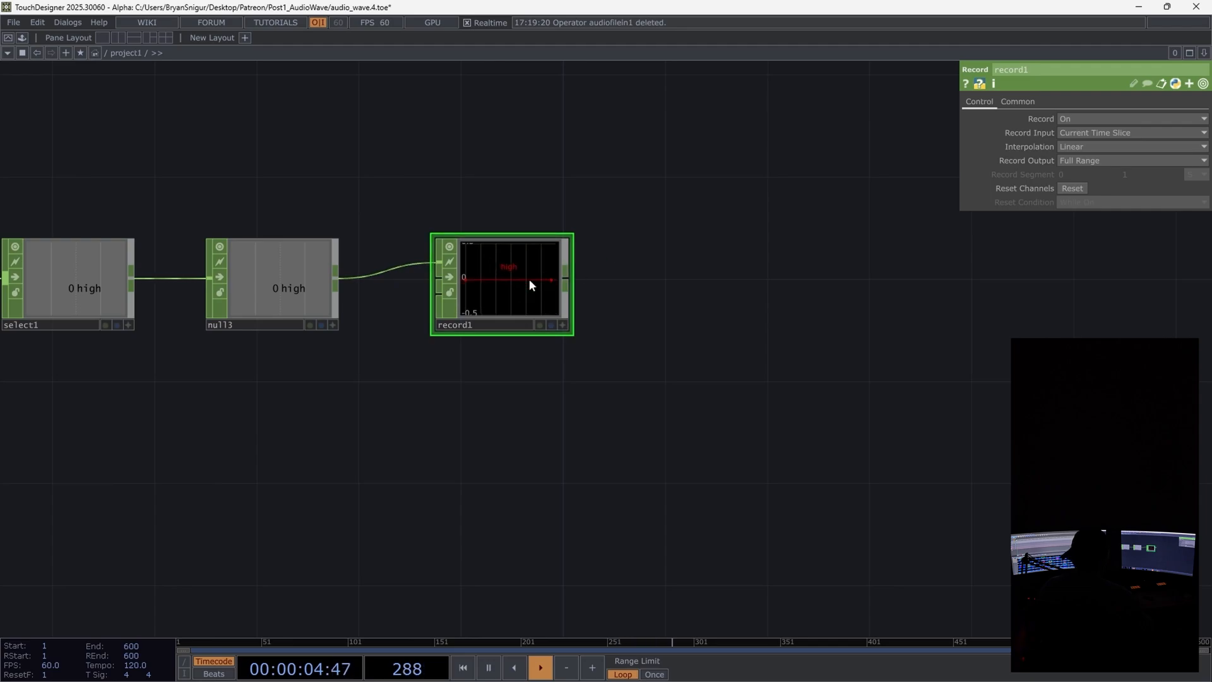
{"action": "left_click", "coordinate": [1064, 162]}
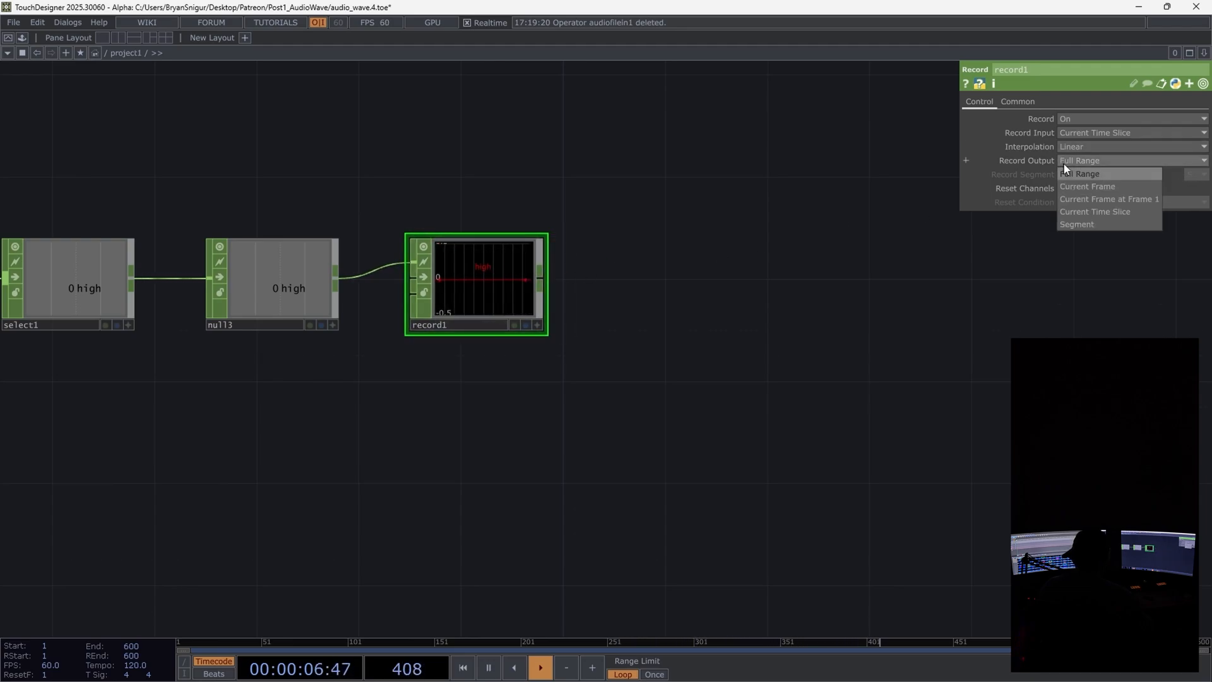
{"action": "left_click", "coordinate": [1090, 224]}
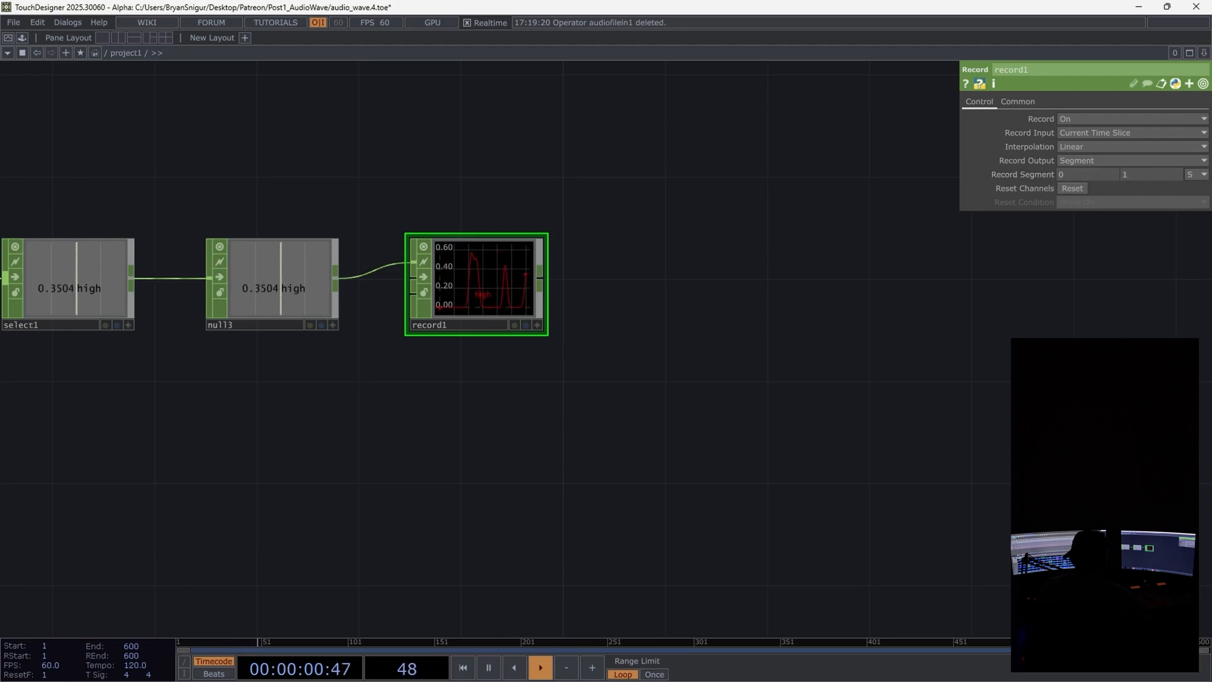
Step: Connect a Script CHOP to the output of record1
{"action": "scroll", "coordinate": [445, 298], "scroll_direction": "up", "scroll_amount": 3}
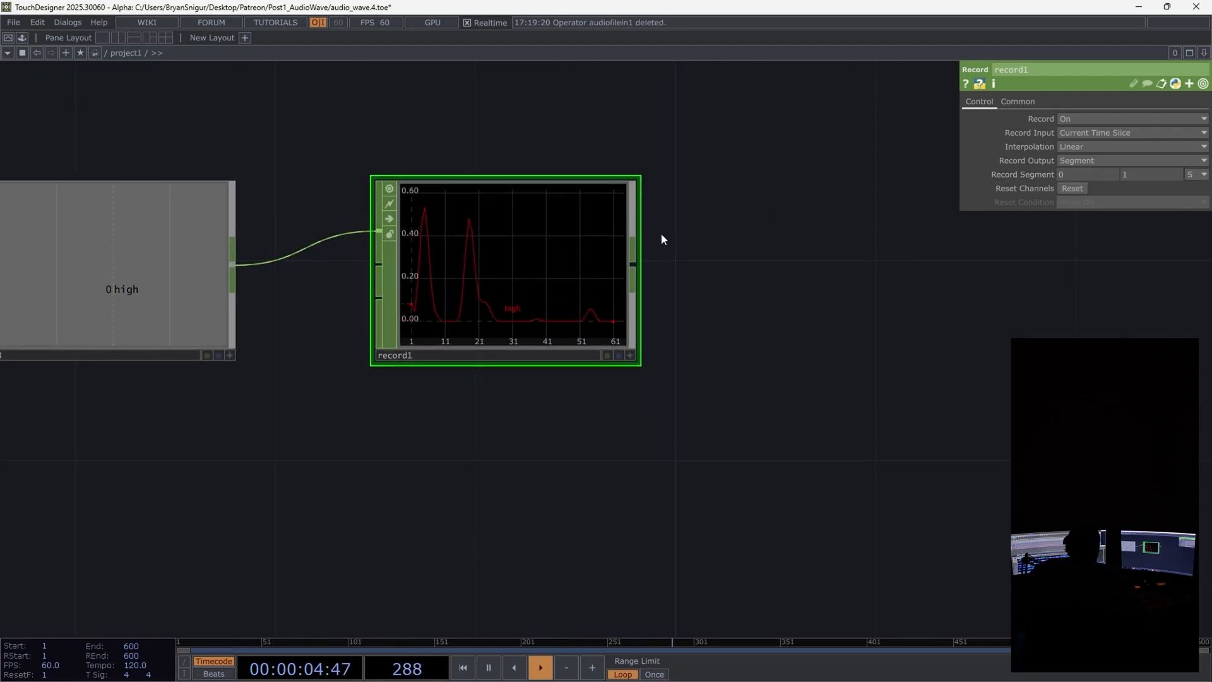
{"action": "scroll", "coordinate": [493, 173], "scroll_direction": "down", "scroll_amount": 4}
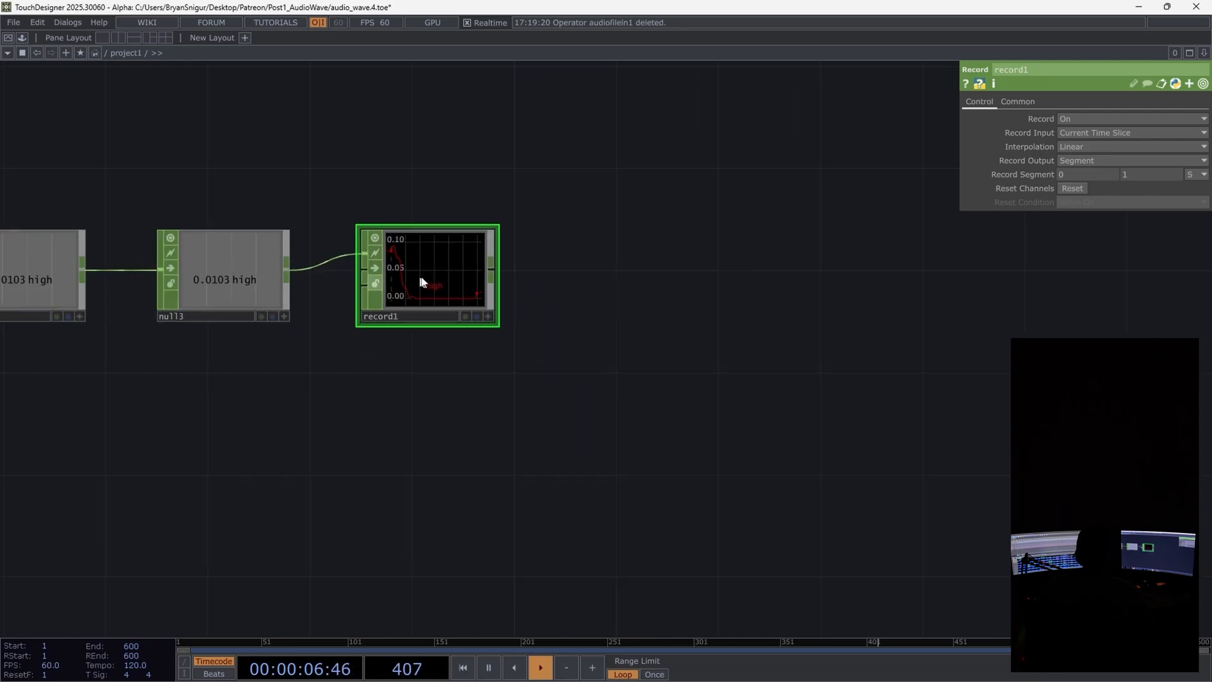
{"action": "left_click", "coordinate": [493, 270]}
{"action": "type", "text": "sc"}
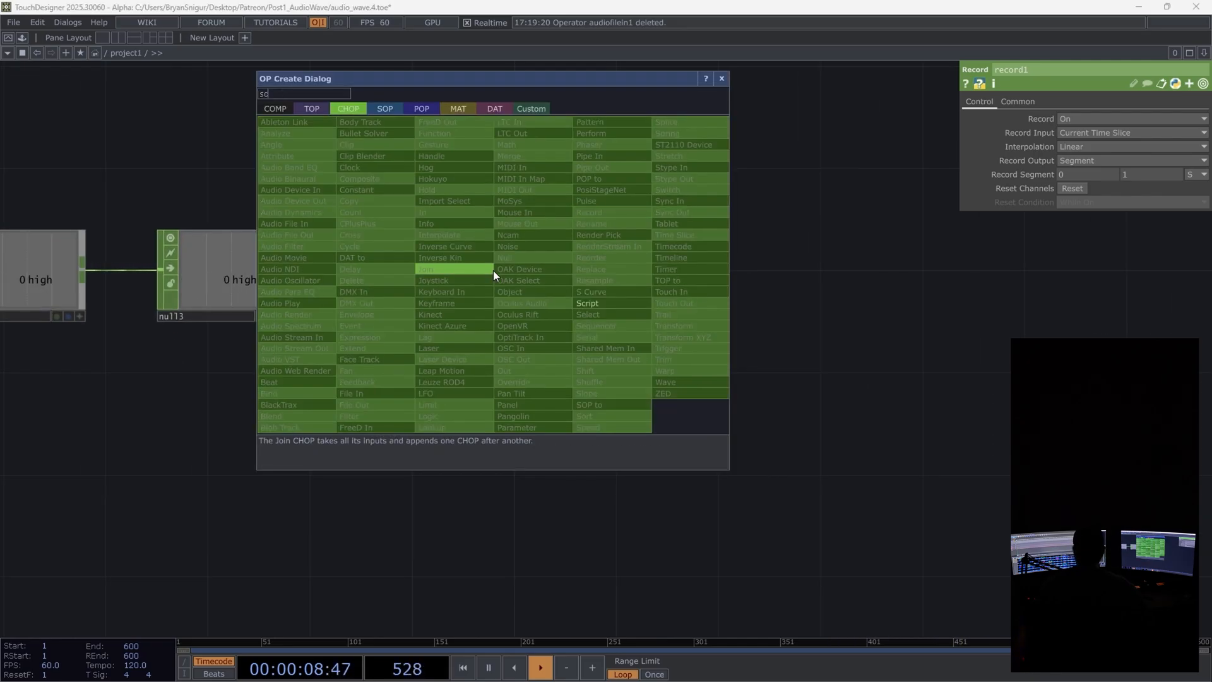
{"action": "left_click", "coordinate": [604, 304]}
{"action": "left_click", "coordinate": [621, 268]}
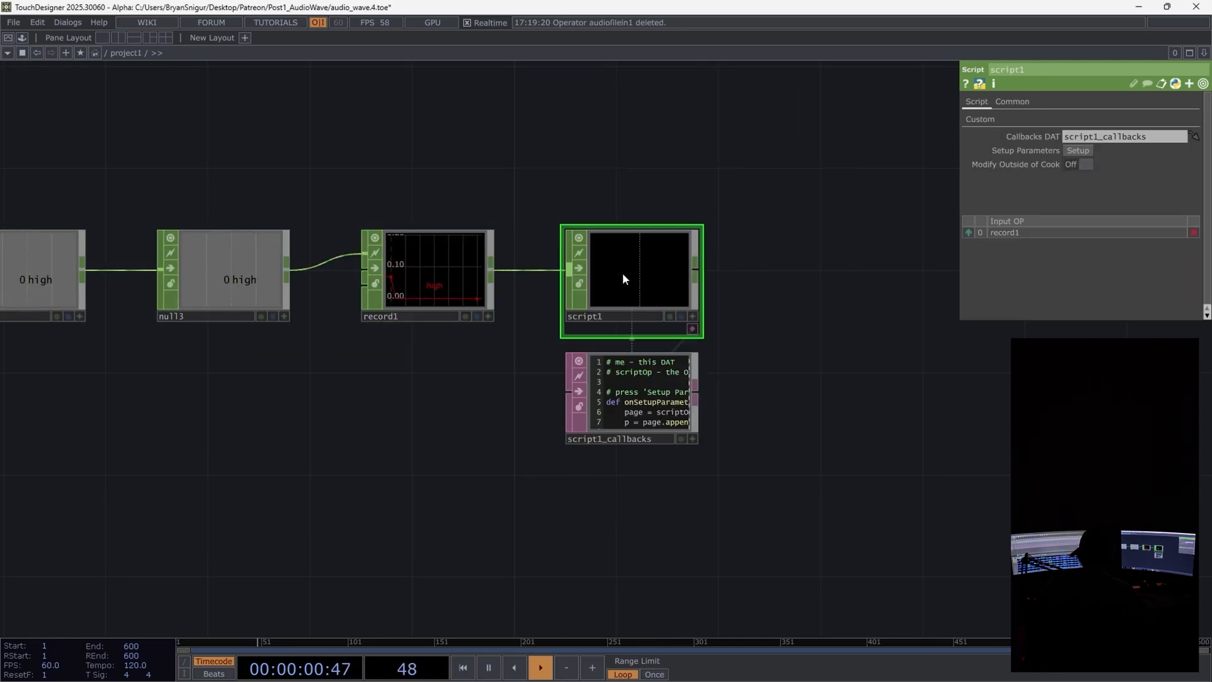
Step: Delete everything in script1_callbacks except the onCook function
{"action": "scroll", "coordinate": [627, 410], "scroll_direction": "up", "scroll_amount": 5}
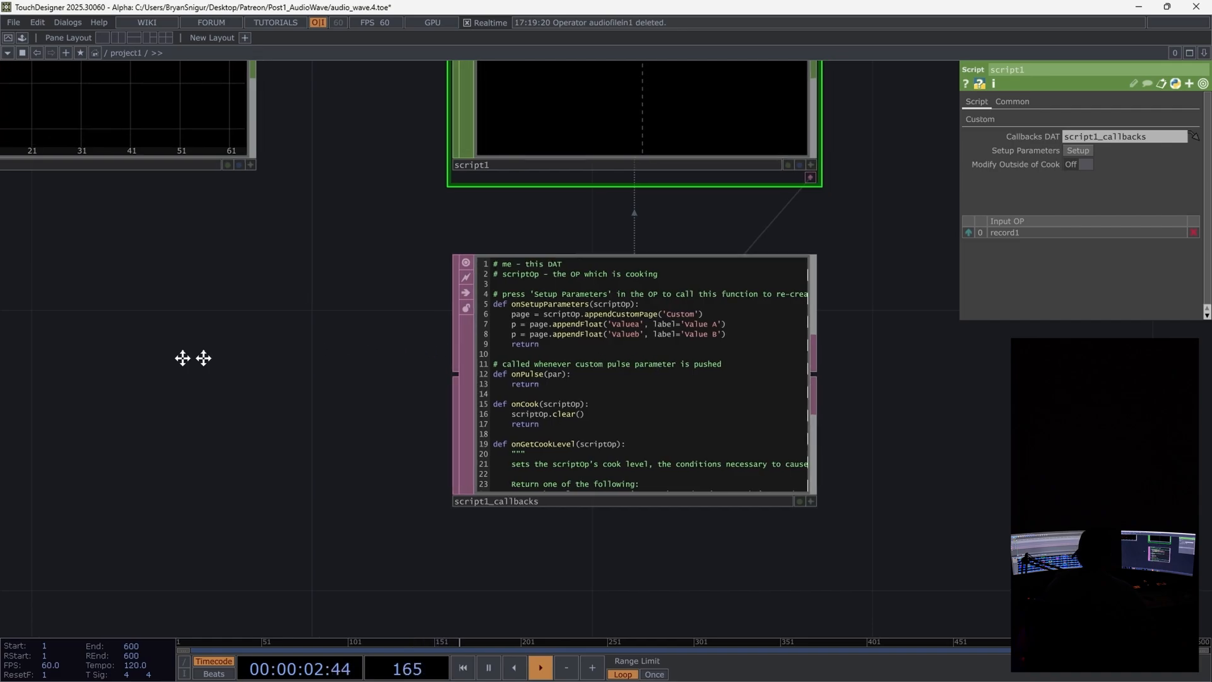
{"action": "scroll", "coordinate": [343, 389], "scroll_direction": "up", "scroll_amount": 3}
{"action": "left_click", "coordinate": [350, 408]}
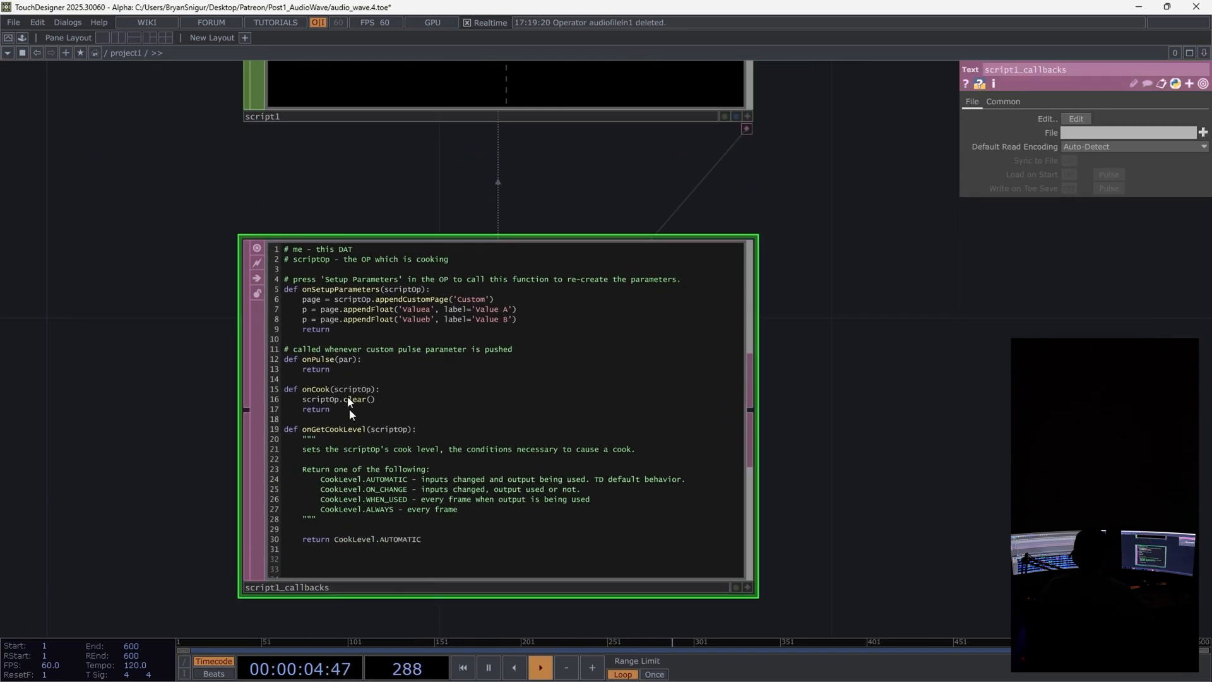
{"action": "left_click_drag", "start_coordinate": [368, 564], "coordinate": [150, 423]}
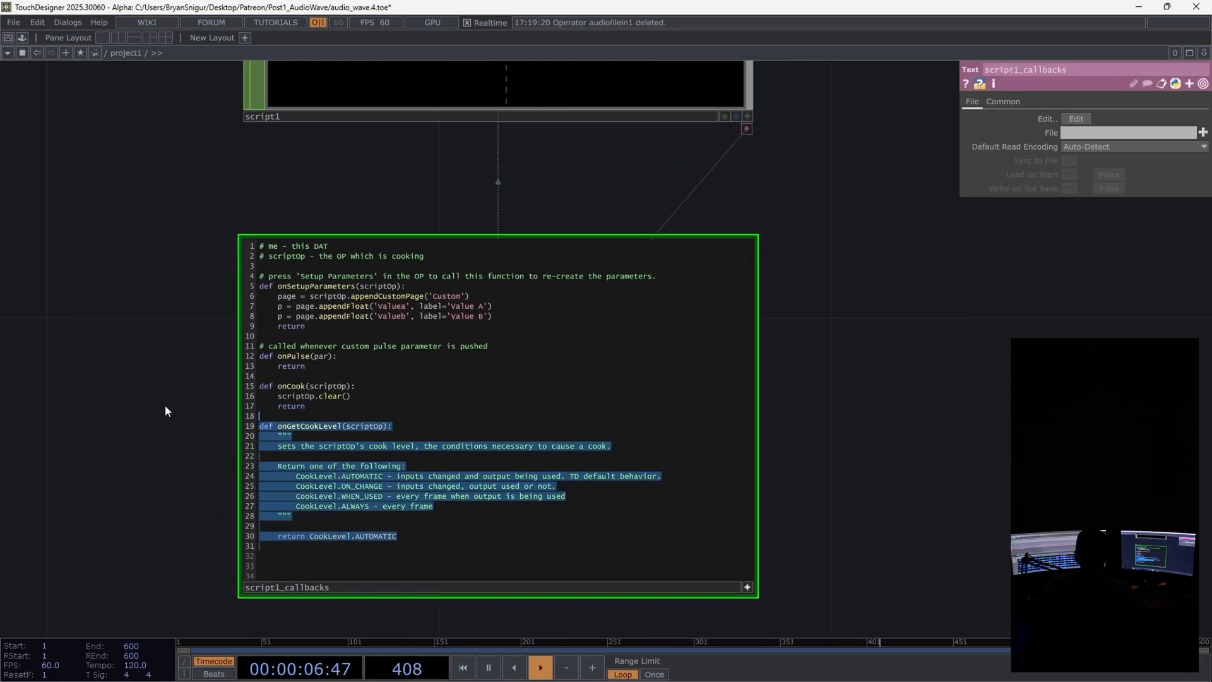
{"action": "key", "text": "BackSpace"}
{"action": "left_click_drag", "start_coordinate": [259, 390], "coordinate": [186, 233]}
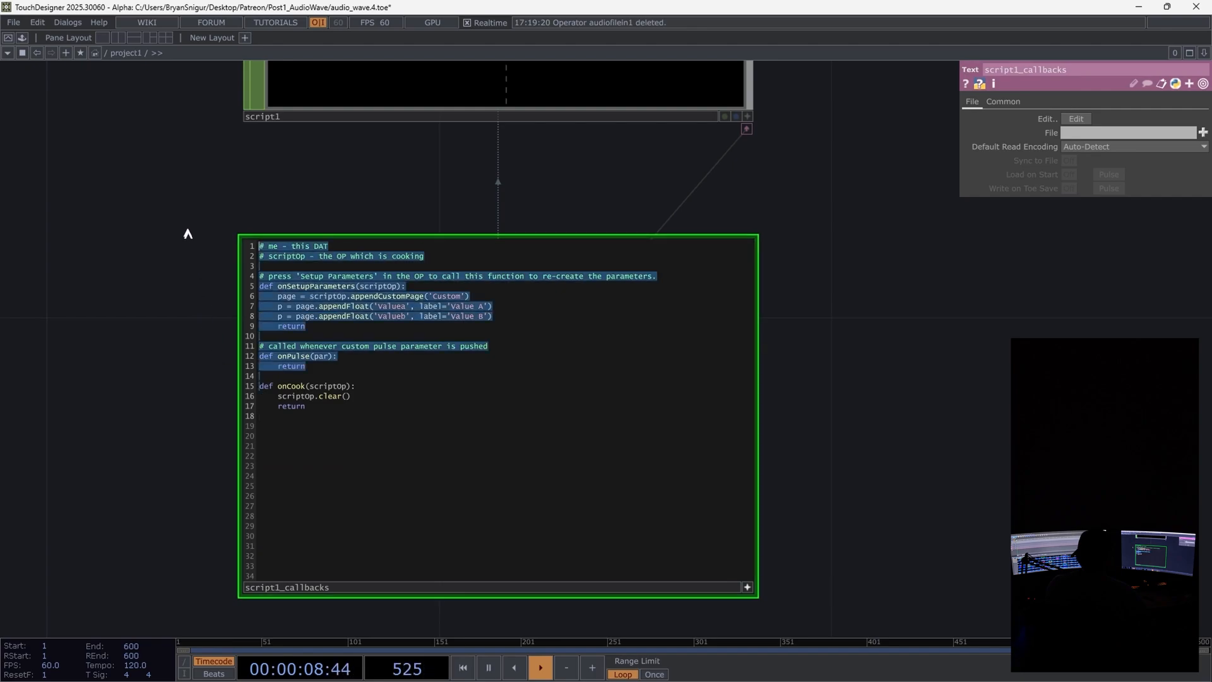
{"action": "key", "text": "BackSpace"}
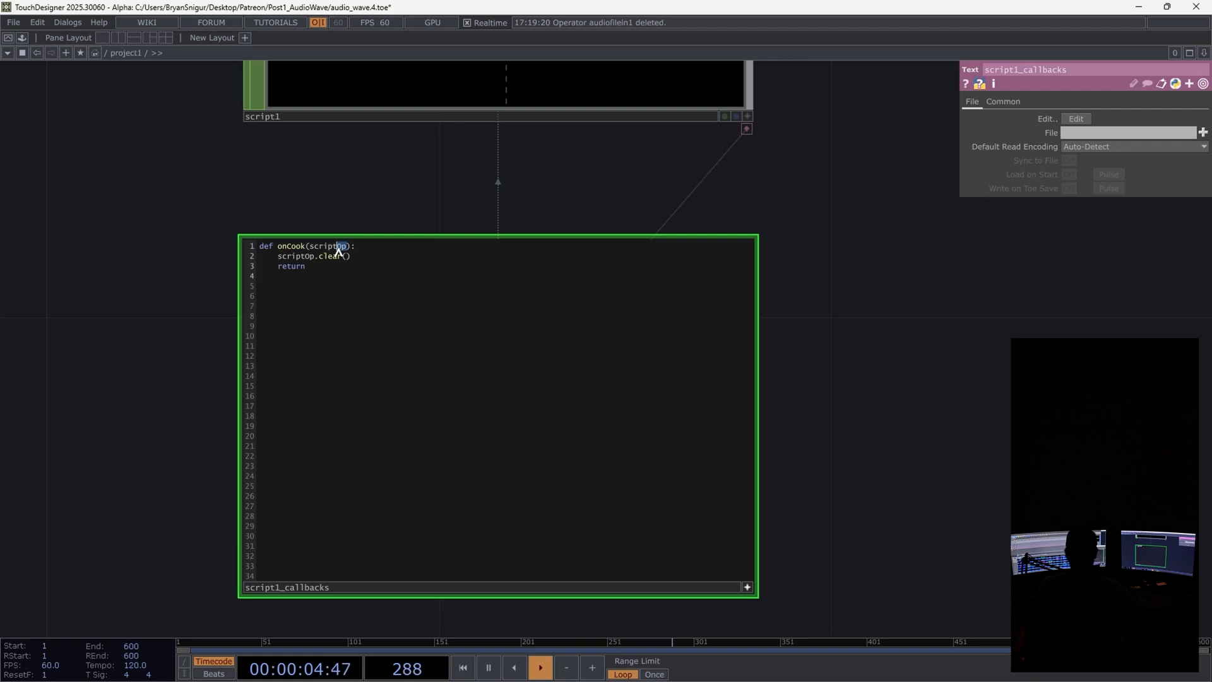
Step: Rename scriptOp to scriptCHOP in onCook, including the clear() call, and add inputCHOP = scriptCHOP.inputs[0] as the function's first line
{"action": "type", "text": "ptCH"}
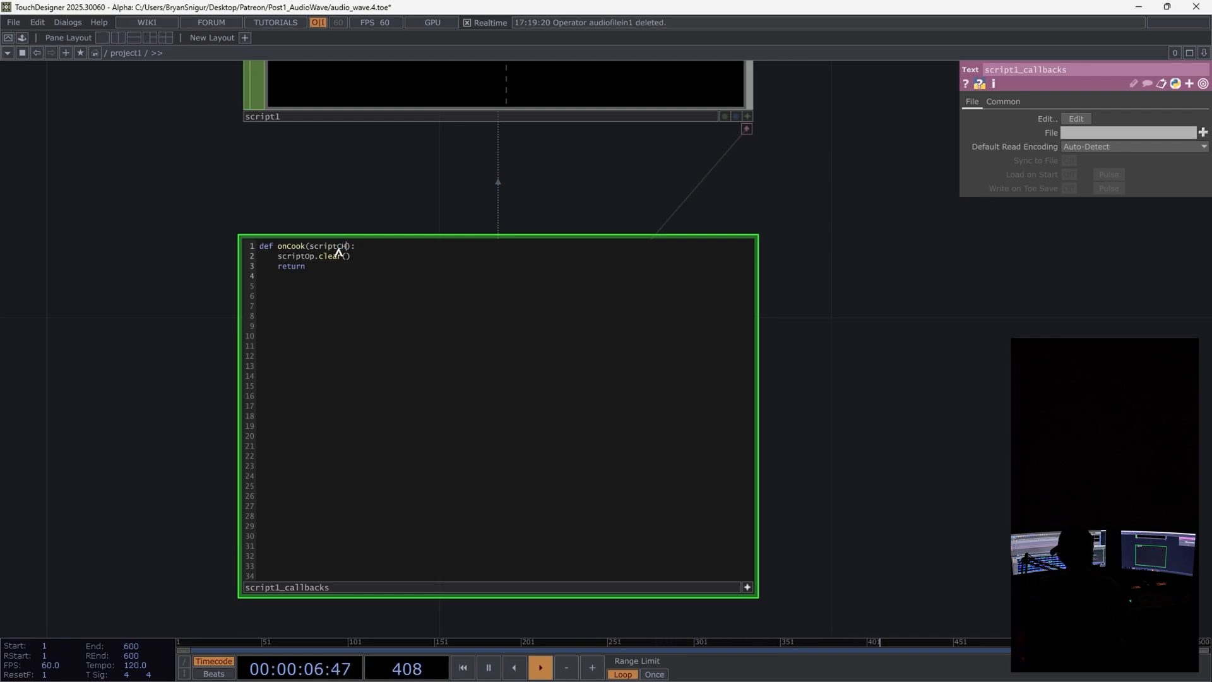
{"action": "type", "text": "OP"}
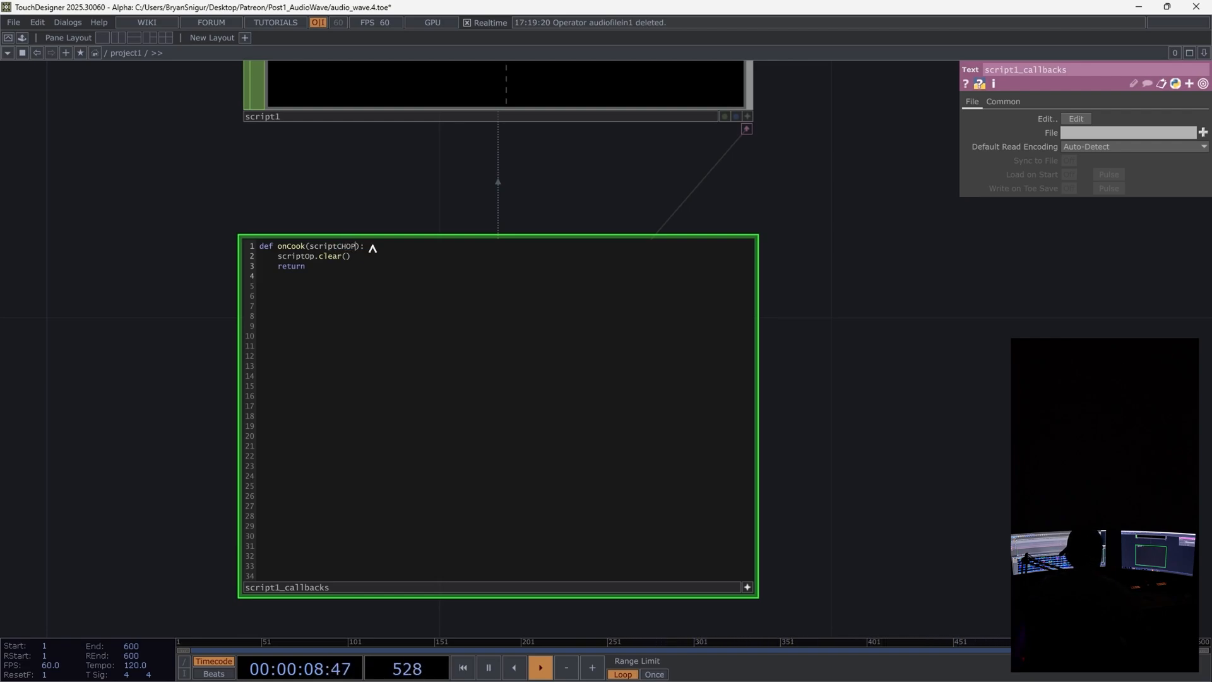
{"action": "key", "text": "Return"}
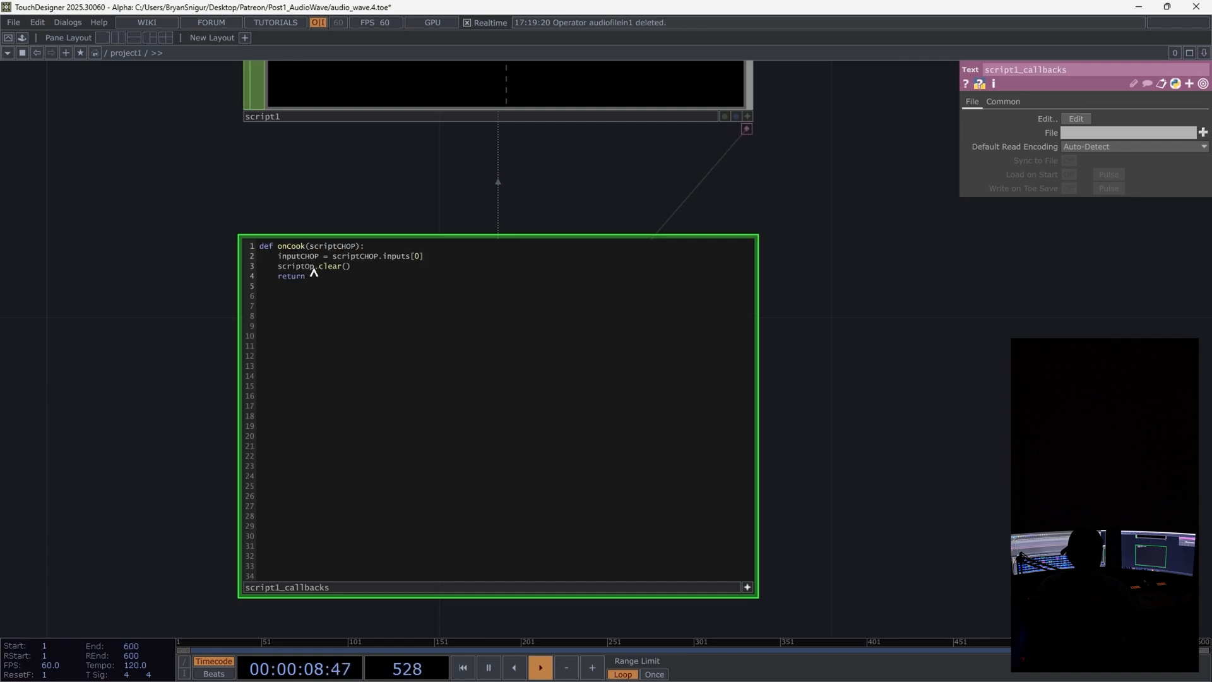
{"action": "key", "text": "BackSpace"}
{"action": "key", "text": "BackSpace"}
{"action": "type", "text": "CHOP"}
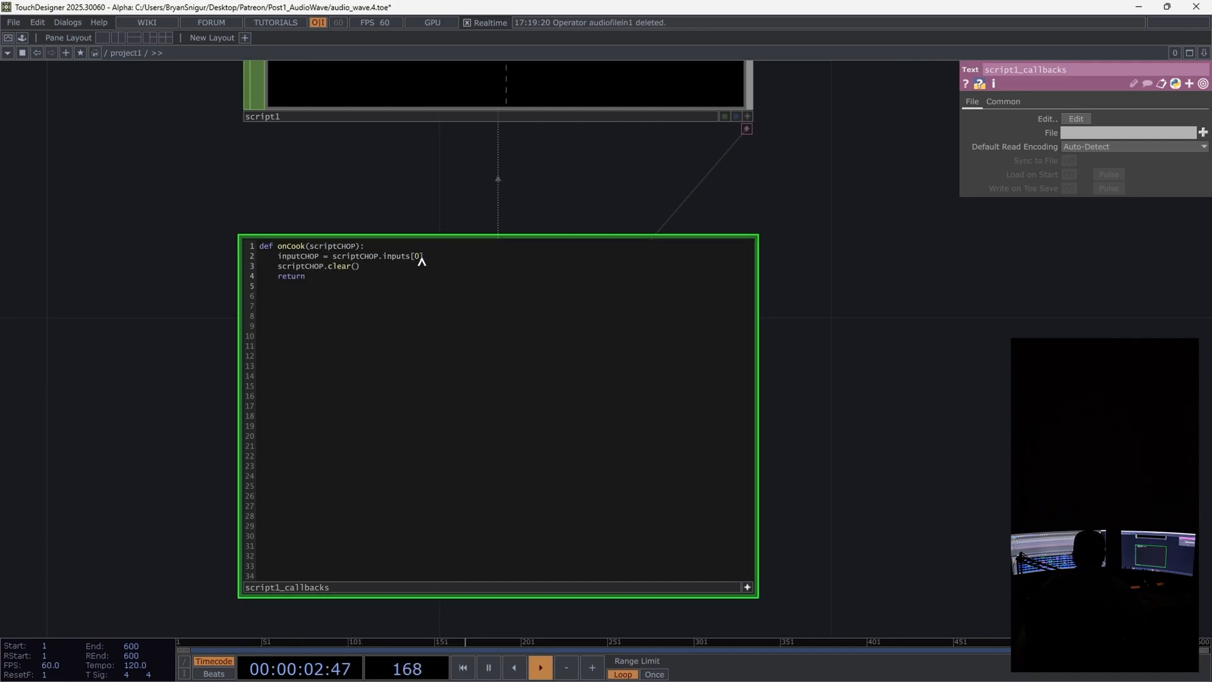
Step: Below the clear() call, add the loop for chan in inputCHOP.chans(): containing vals = list(chan.vals) and n = len(vals)
{"action": "key", "text": "Return"}
{"action": "key", "text": "Return"}
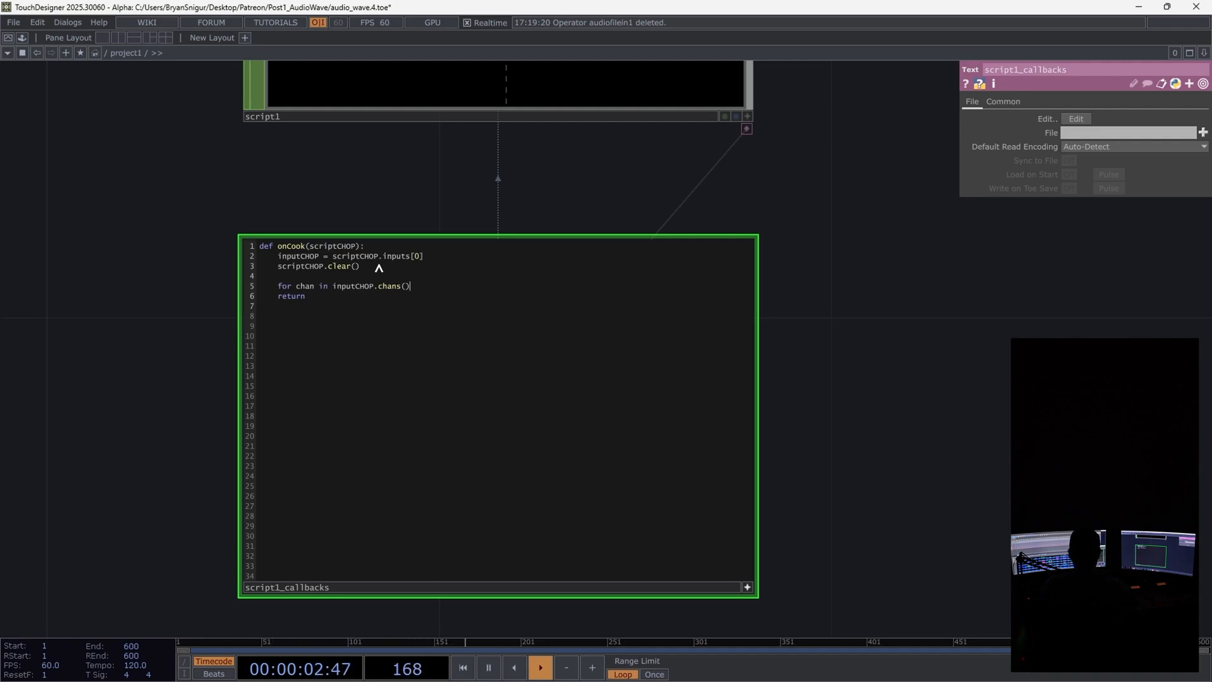
{"action": "key", "text": "Return"}
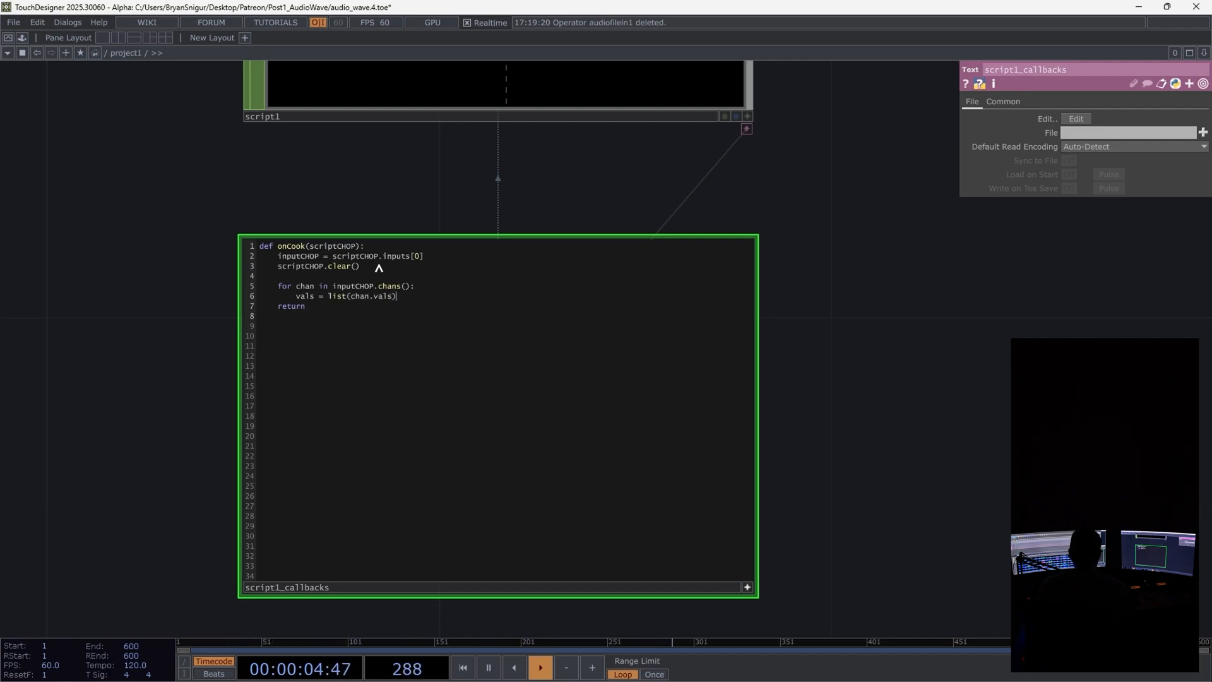
{"action": "key", "text": "Return"}
{"action": "type", "text": "n = len"}
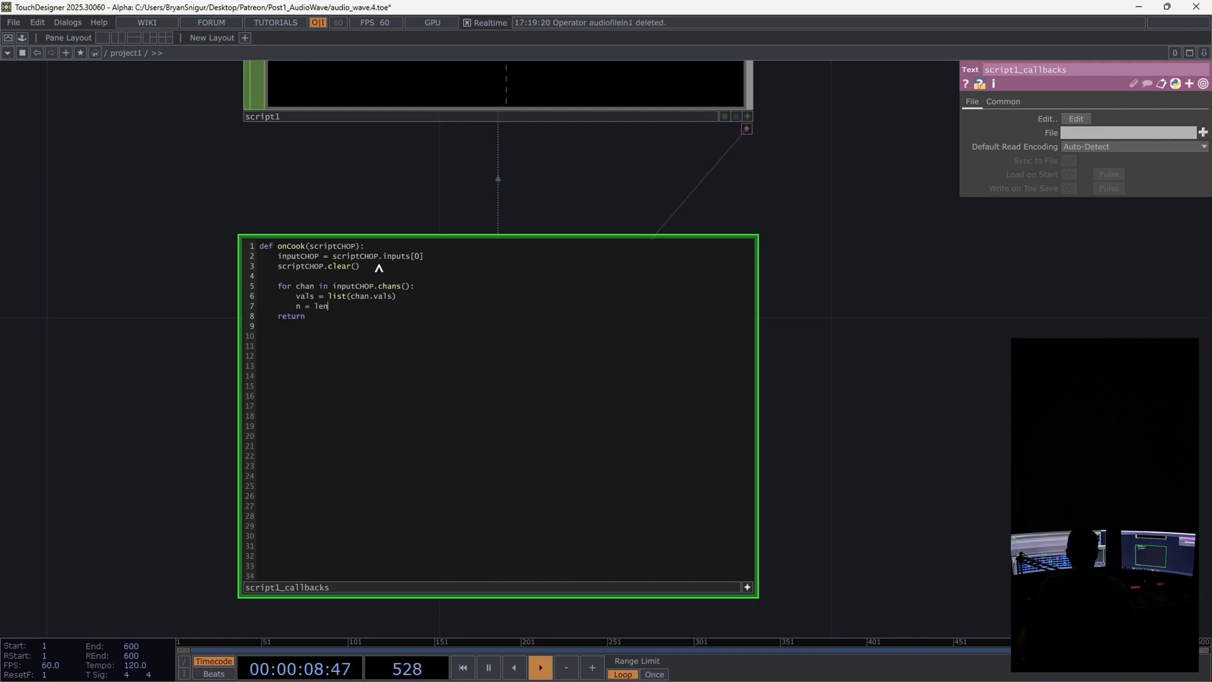
{"action": "type", "text": "(vals)"}
Step: Inside the channel loop, zero the end samples with if n > 0: vals[0] = 0 and if n > 1: vals[-1] = 0
{"action": "key", "text": "Return"}
{"action": "type", "text": "if n > 0:"}
{"action": "key", "text": "Return"}
{"action": "type", "text": "vals[0]"}
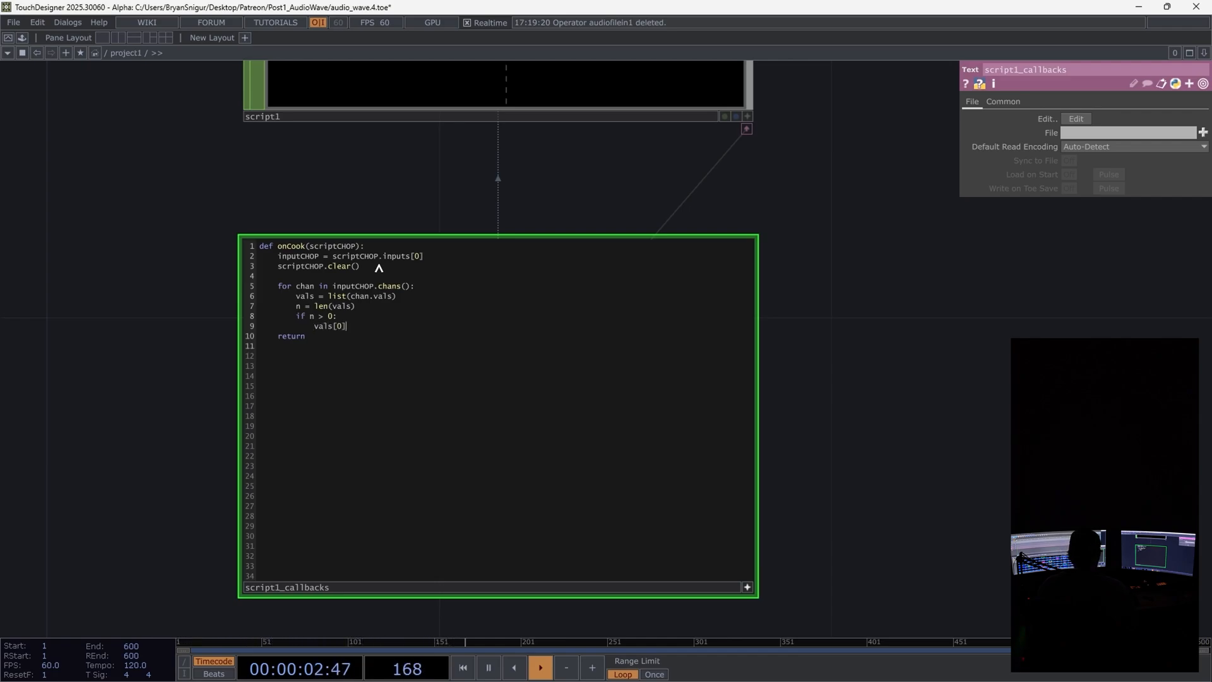
{"action": "type", "text": " = 0"}
{"action": "key", "text": "Return"}
{"action": "key", "text": "Return"}
{"action": "type", "text": "v"}
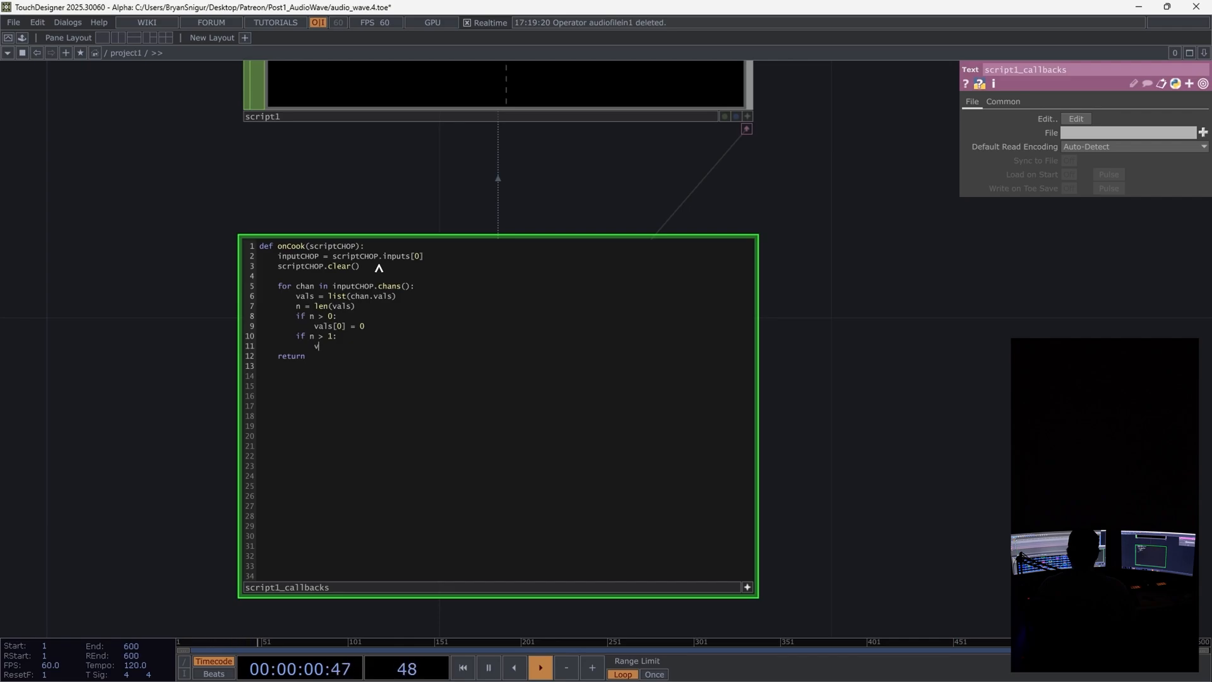
{"action": "type", "text": "als"}
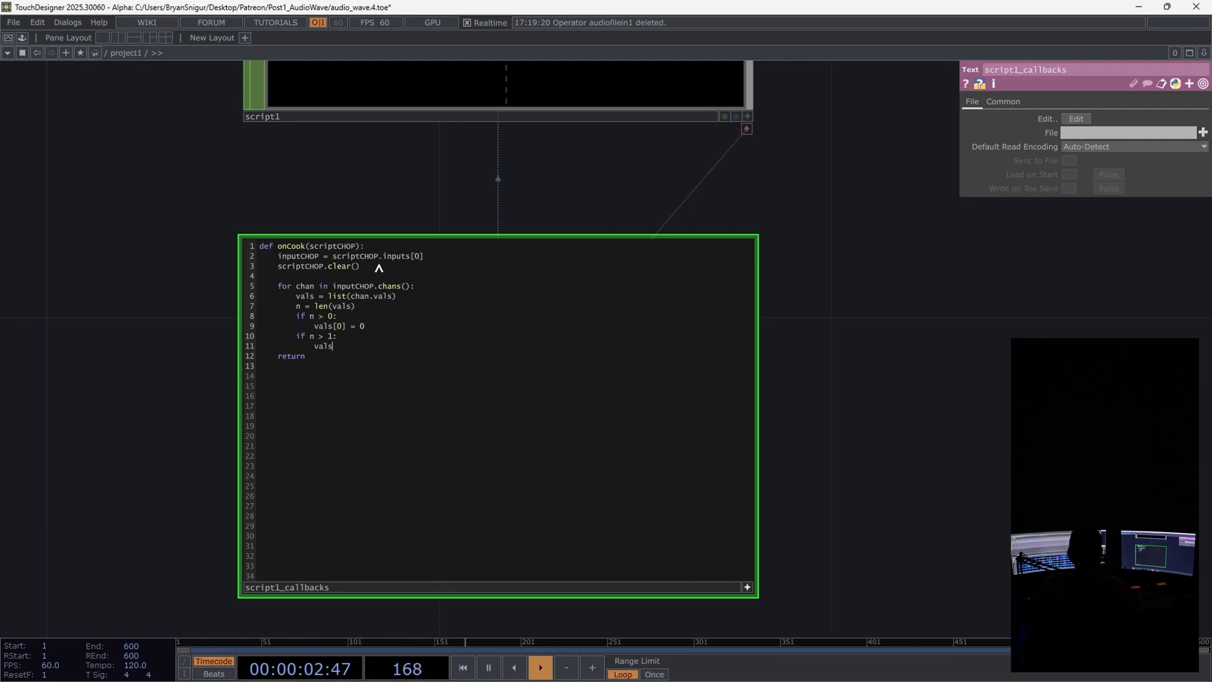
{"action": "type", "text": "[-1] = 0"}
{"action": "key", "text": "Return"}
{"action": "key", "text": "Return"}
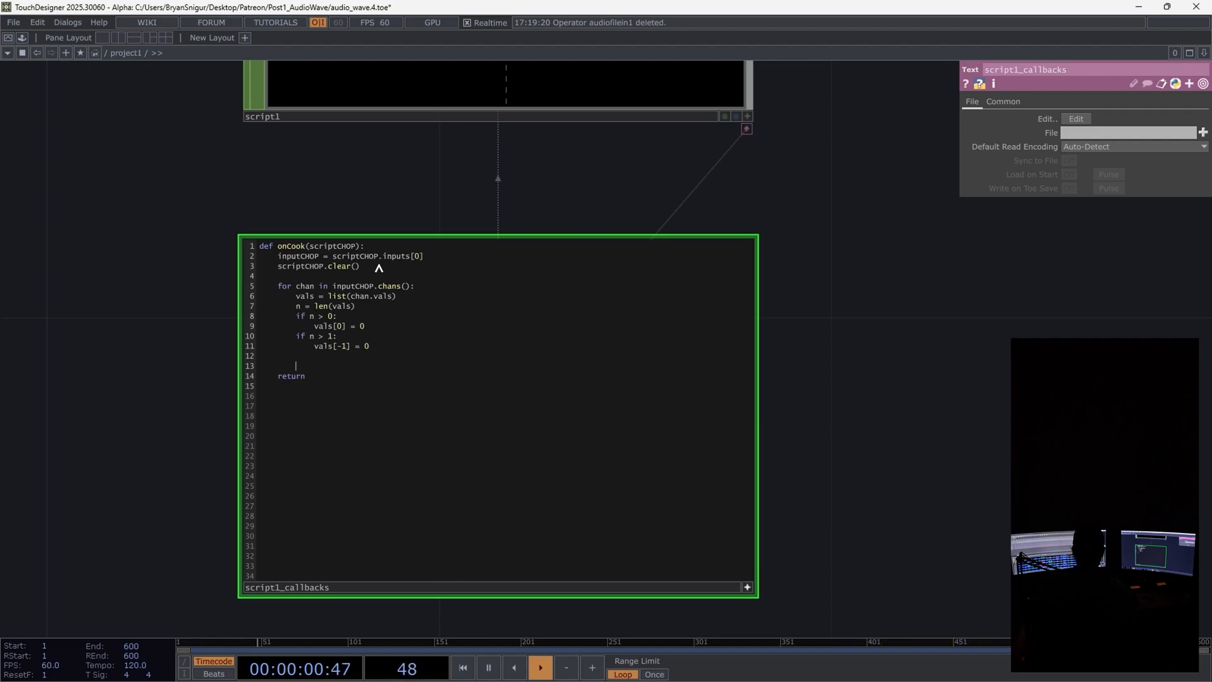
{"action": "type", "text": "mid = n"}
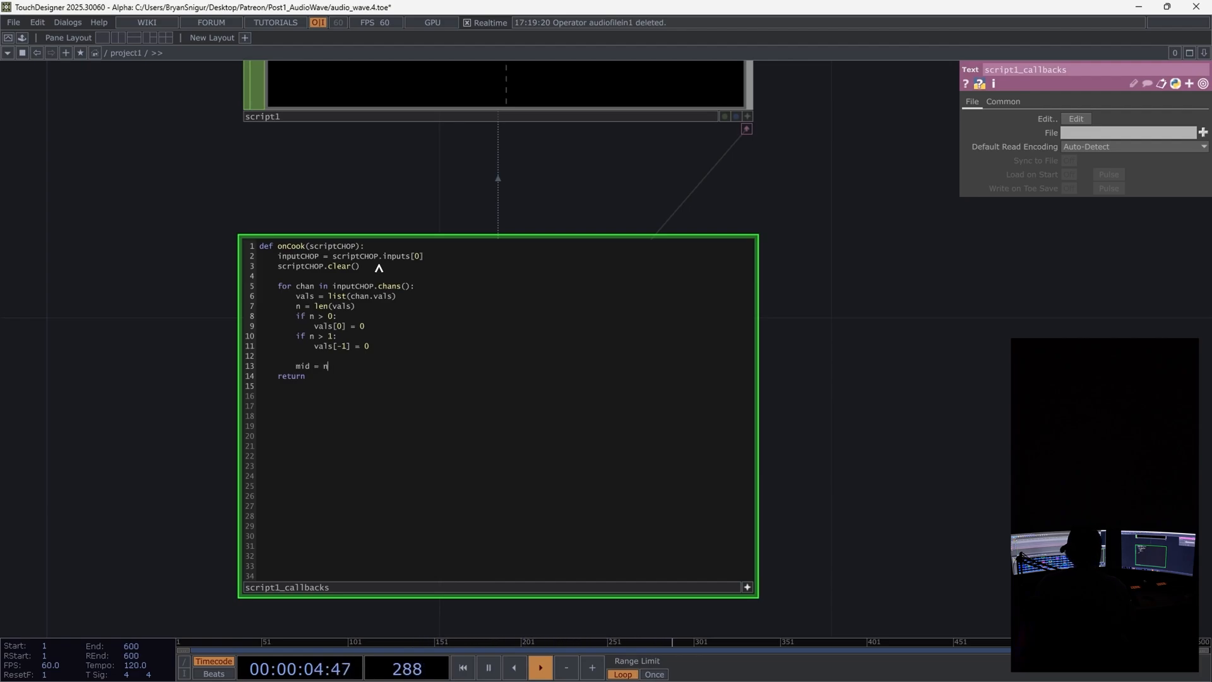
{"action": "key", "text": "BackSpace"}
{"action": "key", "text": "BackSpace"}
{"action": "key", "text": "BackSpace"}
{"action": "key", "text": "BackSpace"}
{"action": "key", "text": "BackSpace"}
{"action": "key", "text": "BackSpace"}
{"action": "key", "text": "BackSpace"}
Step: Add high = n // 2 and a mirroring loop, for i in range(1, high): with vals [-1 - i] = vals[i]
{"action": "type", "text": "higfh"}
{"action": "type", "text": "g"}
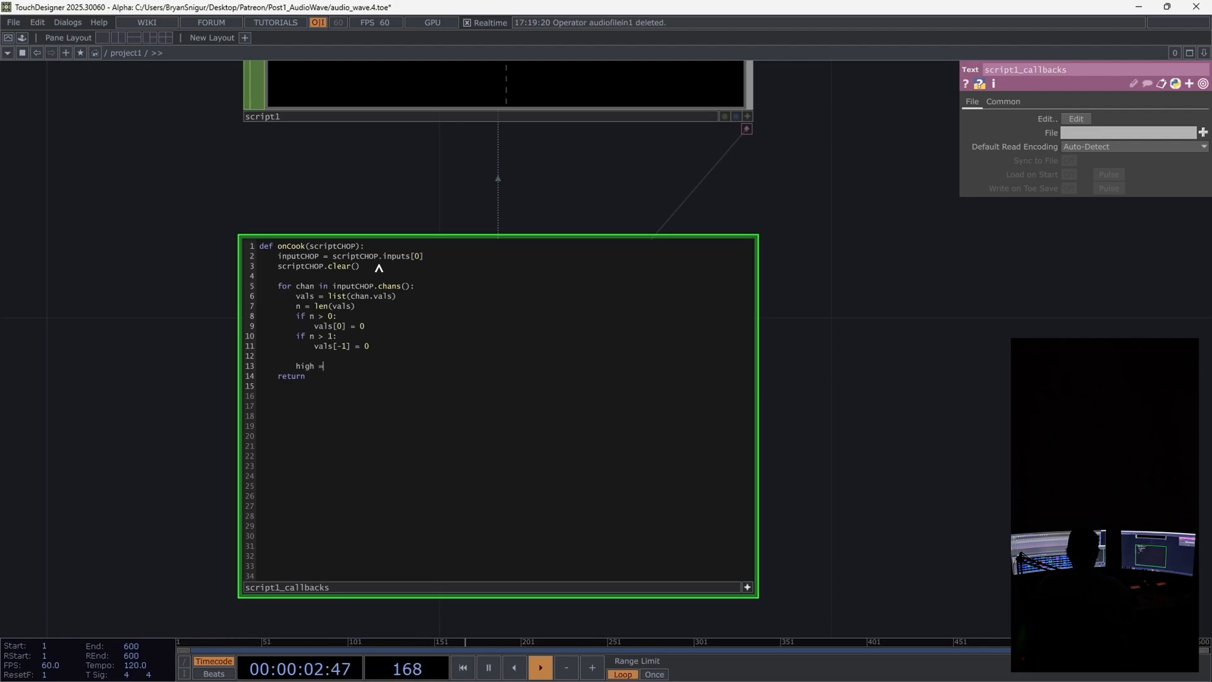
{"action": "type", "text": " n // 2"}
{"action": "key", "text": "Return"}
{"action": "type", "text": "for i in rang"}
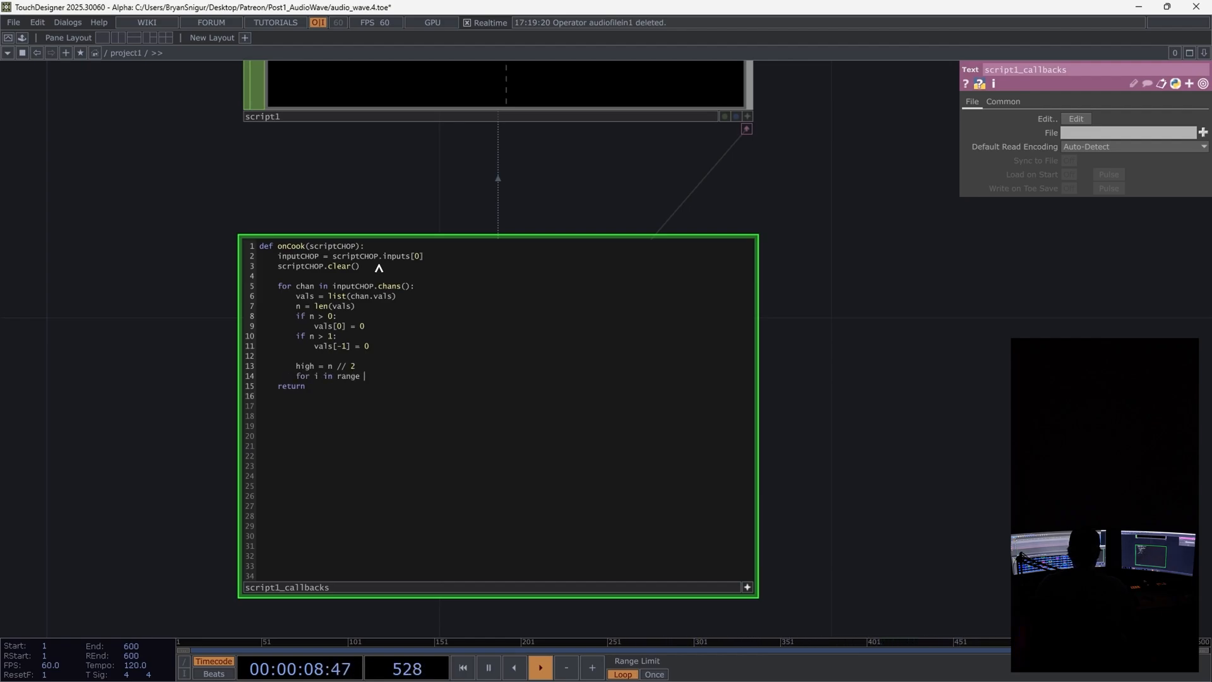
{"action": "type", "text": "e(1, high):"}
{"action": "key", "text": "Return"}
{"action": "type", "text": "val"}
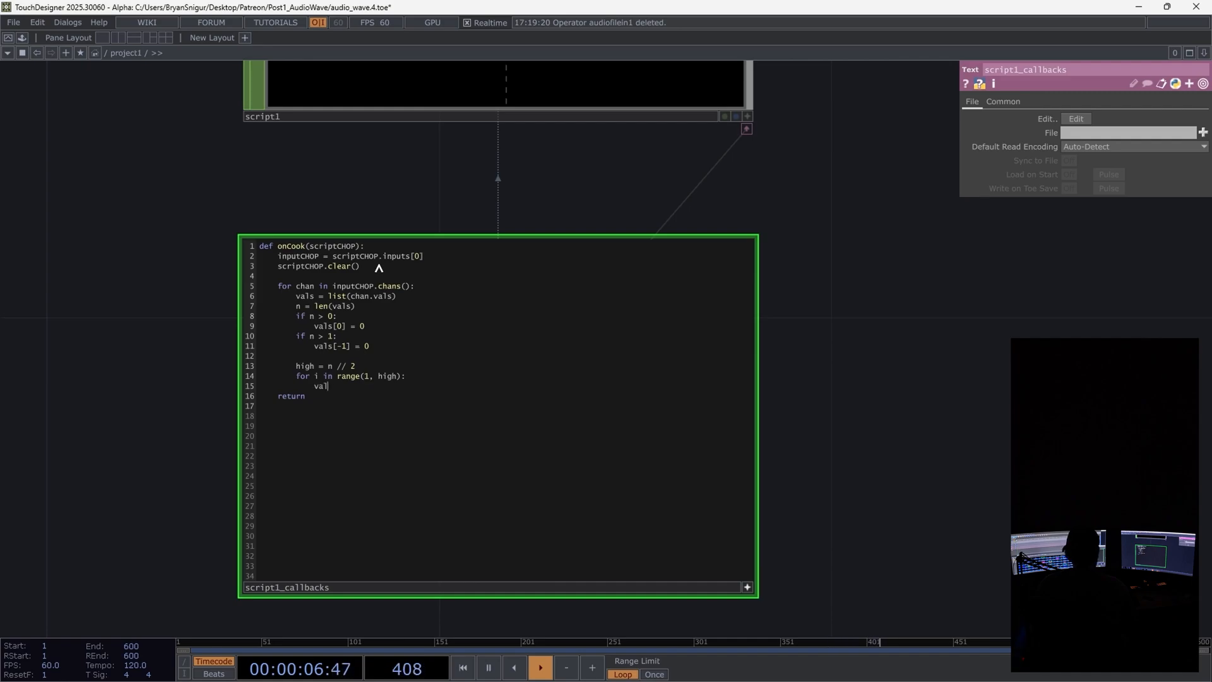
{"action": "type", "text": "s [-1"}
{"action": "type", "text": "- i] = vals[i"}
Step: After the mirroring loop, add the condition if n % 2 == 0 and n > 2: with vals[high] = vals[high - 1]
{"action": "key", "text": "Return"}
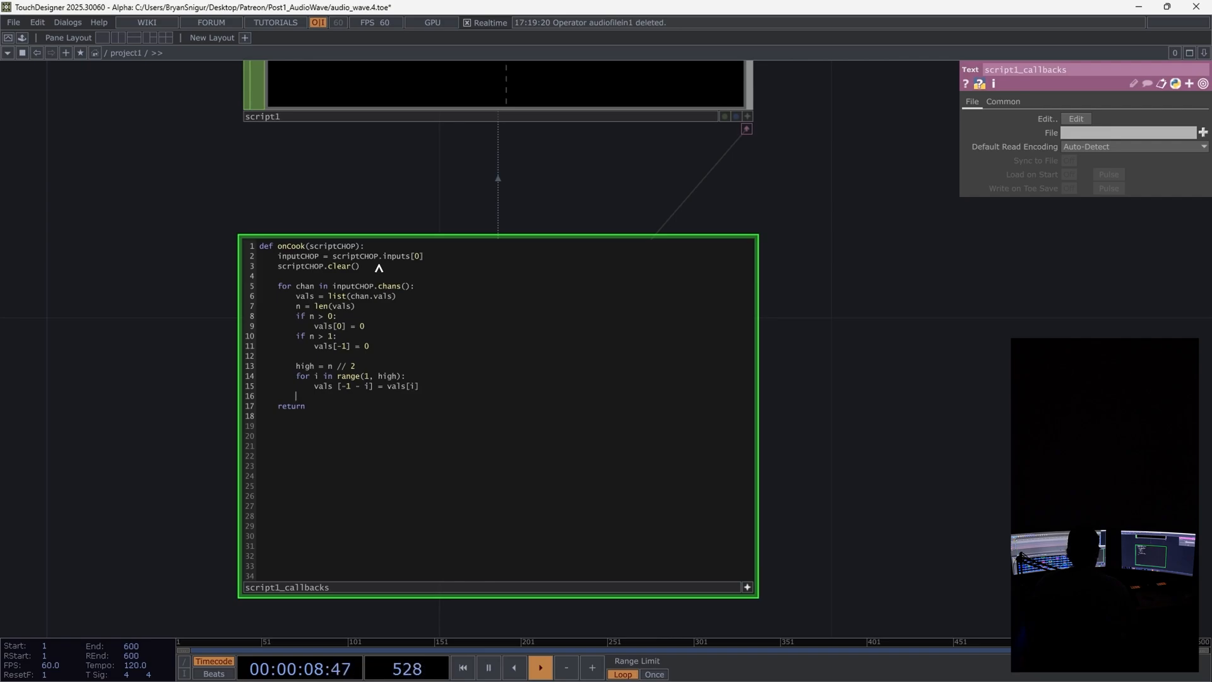
{"action": "type", "text": "if n % 2"}
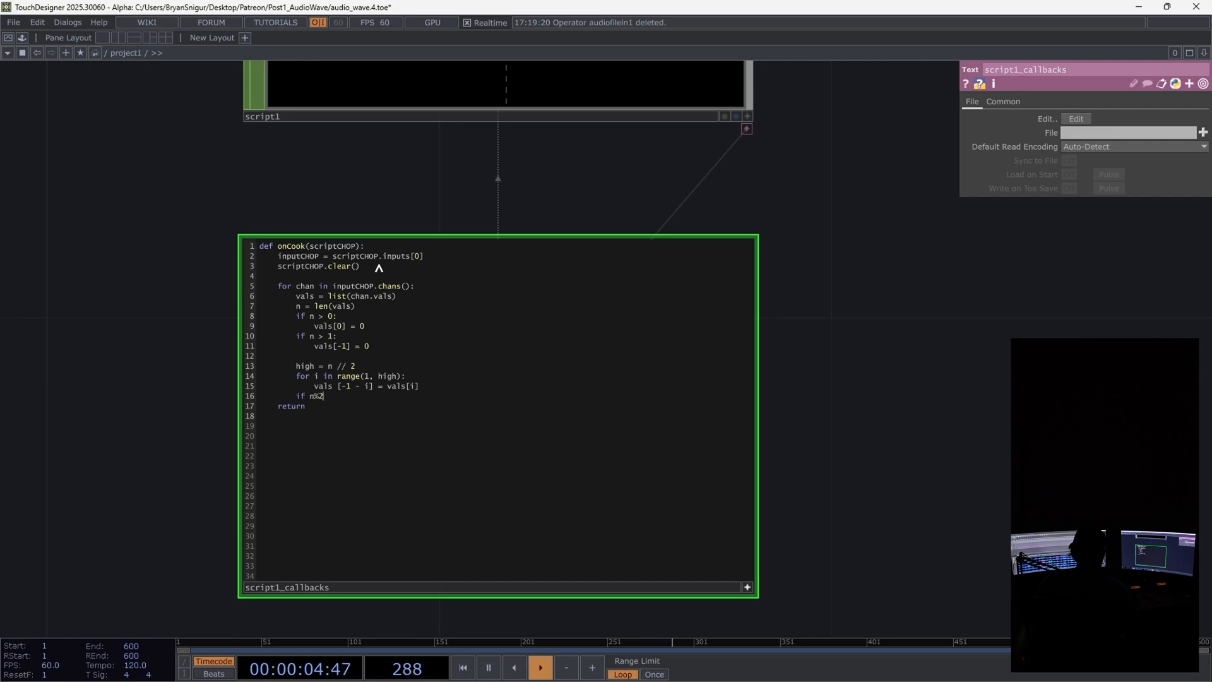
{"action": "key", "text": "Left"}
{"action": "key", "text": "Left"}
{"action": "key", "text": "Right"}
{"action": "type", "text": "2 == 0"}
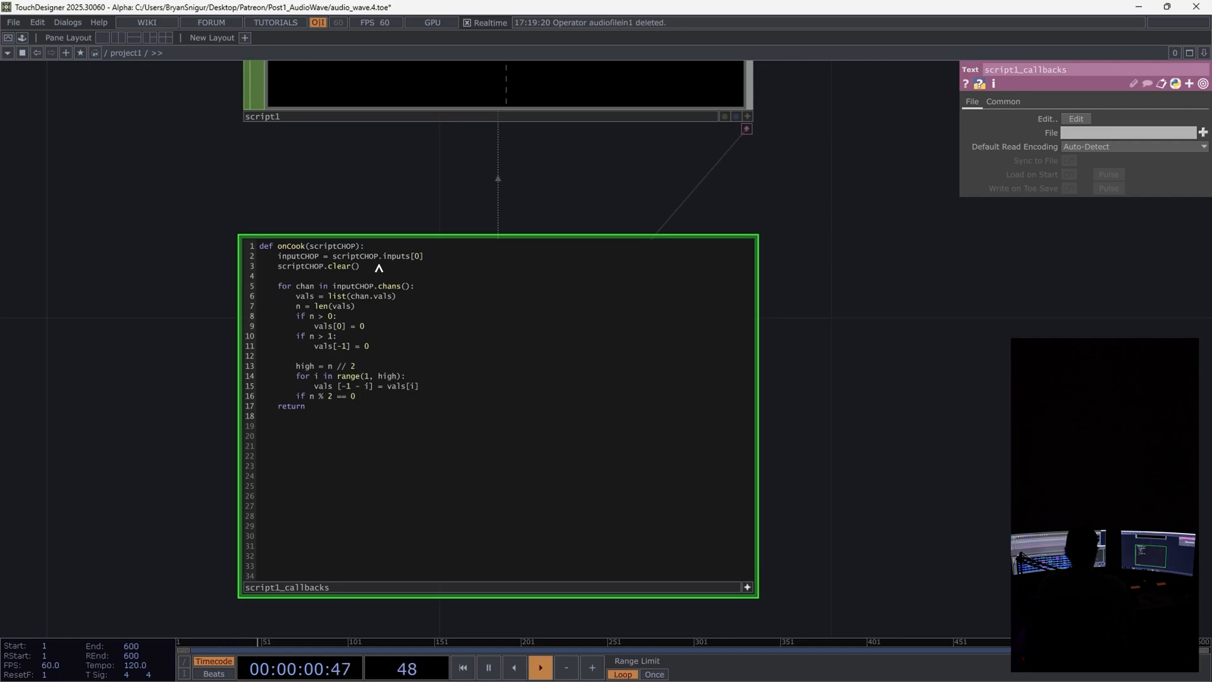
{"action": "type", "text": " and n > 2:"}
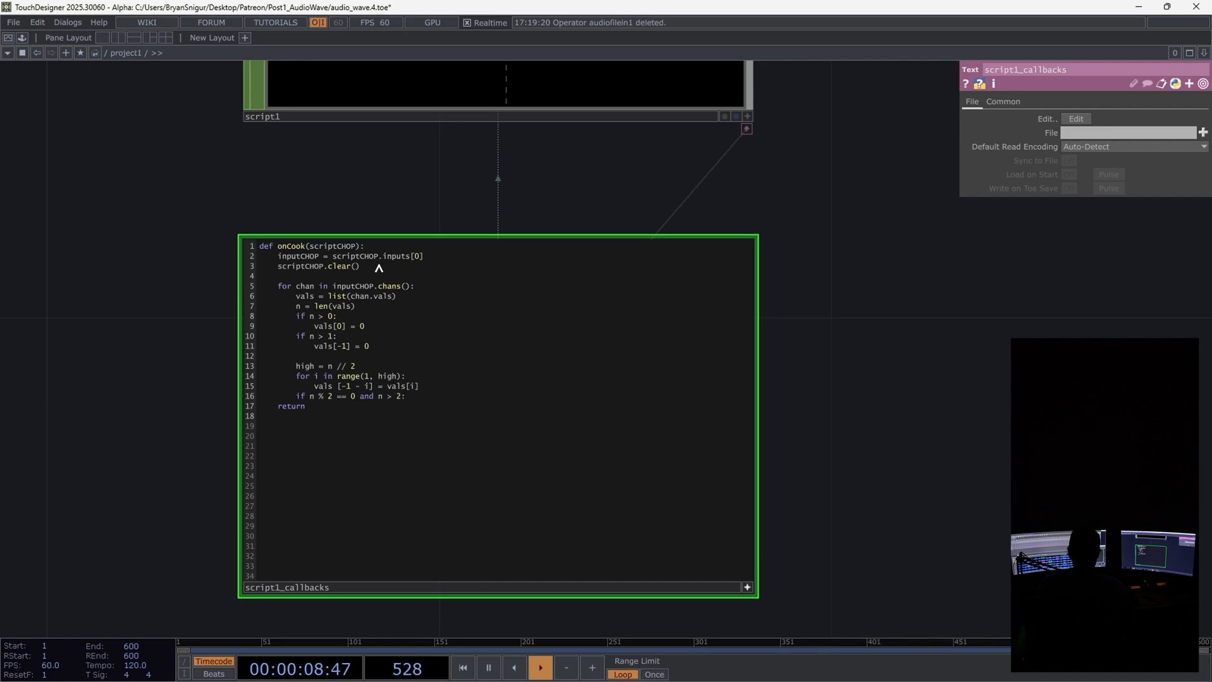
{"action": "key", "text": "Return"}
{"action": "type", "text": "vals[high"}
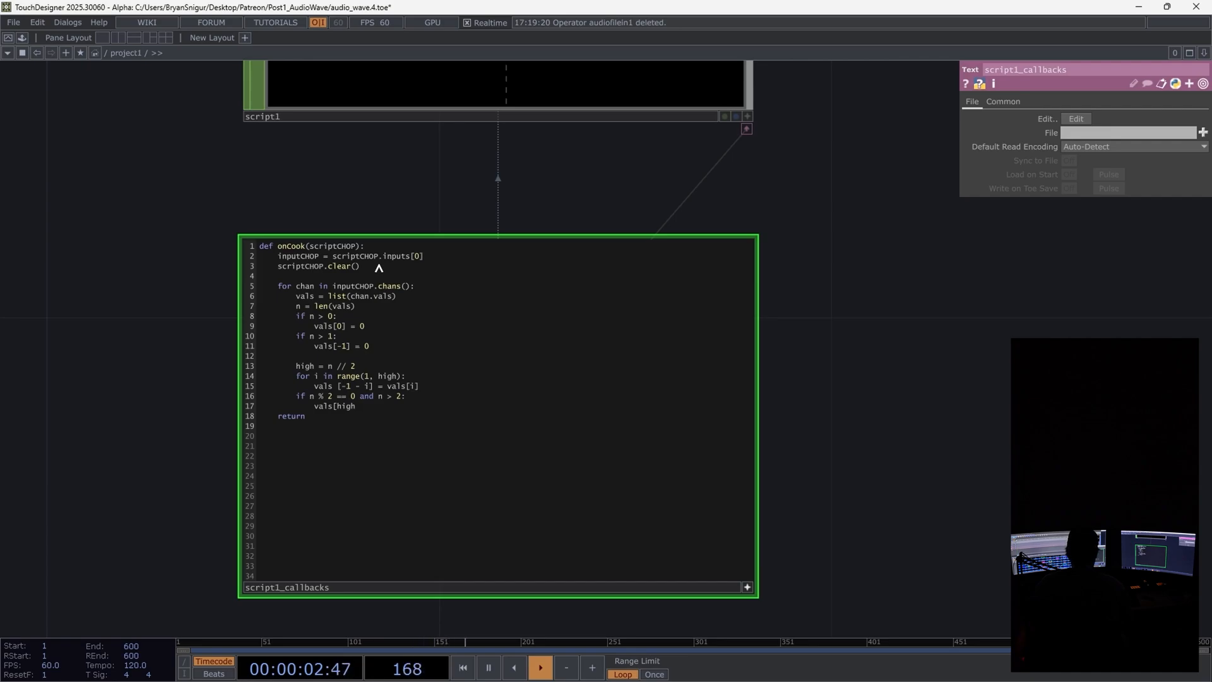
{"action": "type", "text": "] = vals[high - 1"}
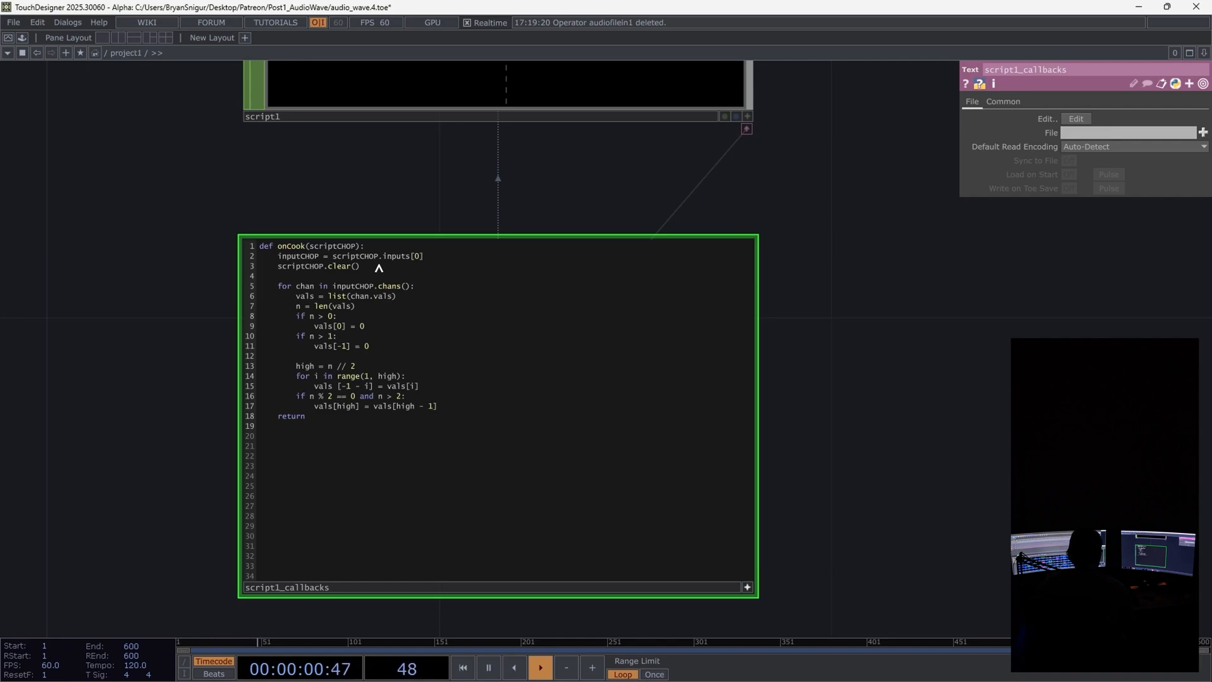
Step: End the channel loop with scriptCHOP.appendChan(chan.name).vals = vals and leave editing of the script1_callbacks code
{"action": "key", "text": "Return"}
{"action": "type", "text": "sc"}
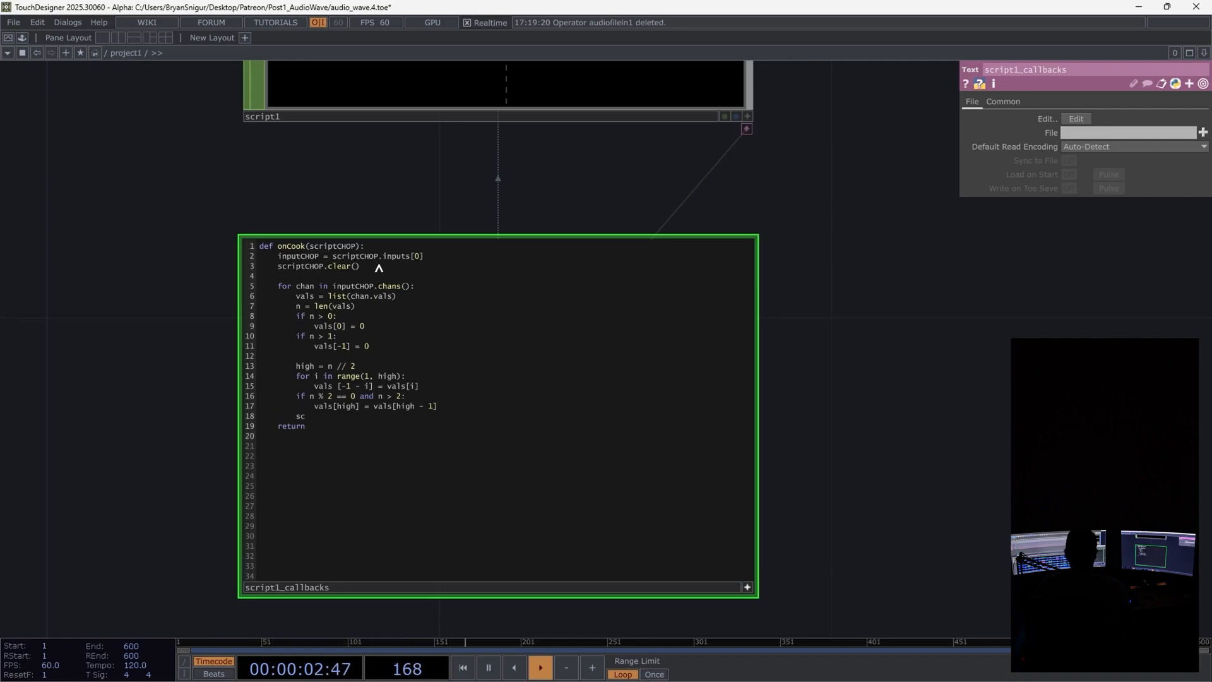
{"action": "type", "text": "riptCHOP.appendChan(chan"}
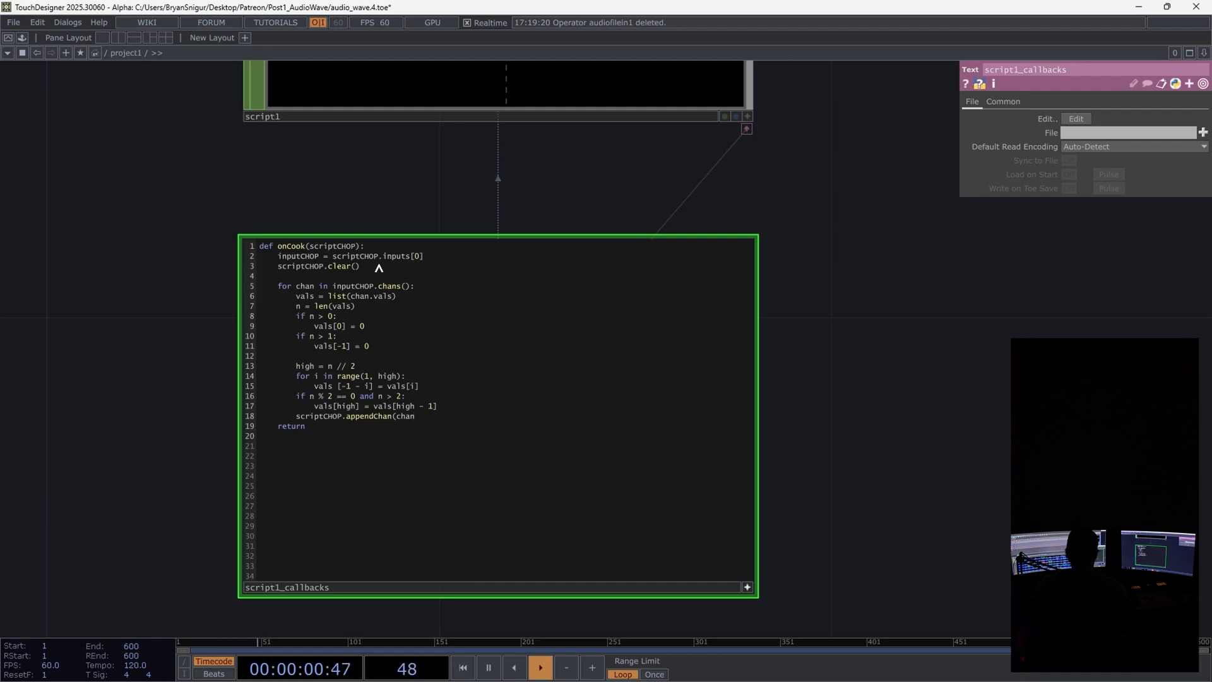
{"action": "type", "text": ".name).vals = vals"}
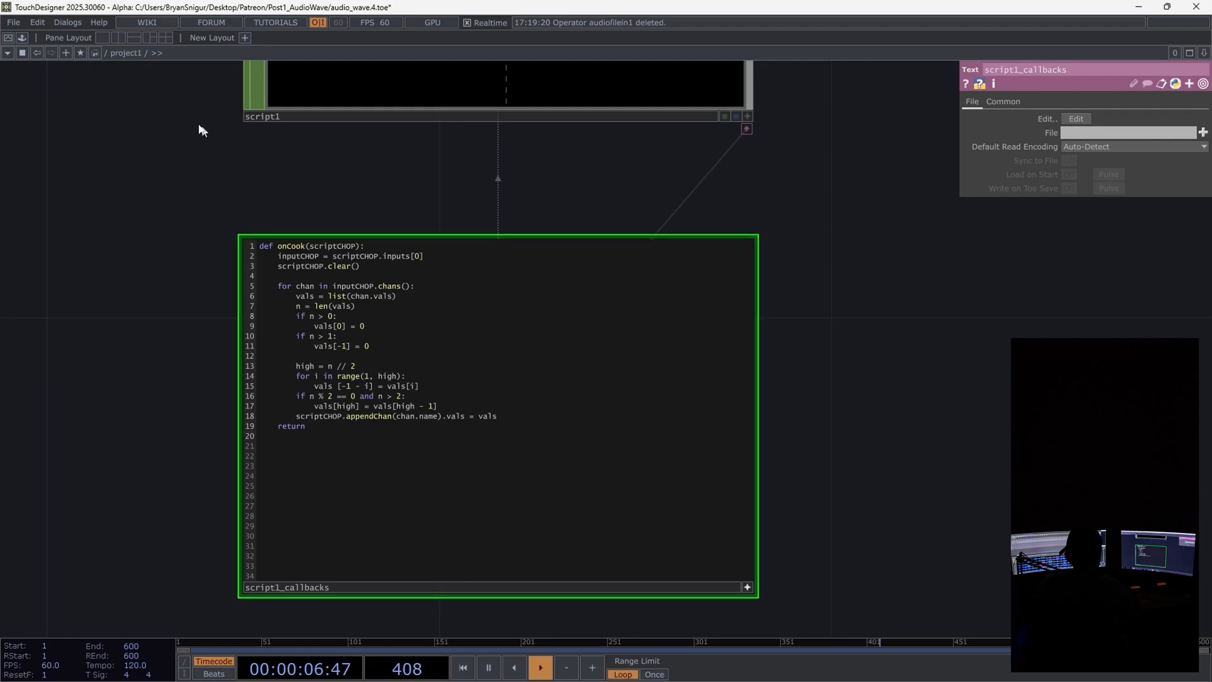
{"action": "scroll", "coordinate": [84, 240], "scroll_direction": "down", "scroll_amount": 5}
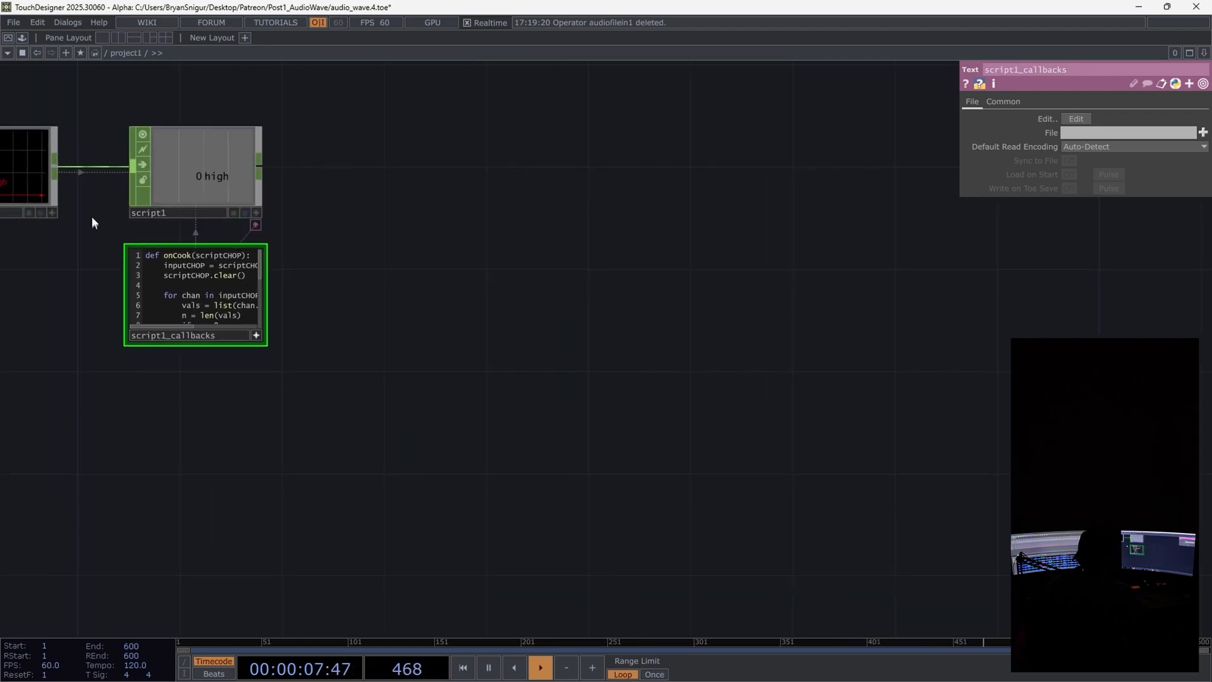
{"action": "double_click", "coordinate": [143, 165]}
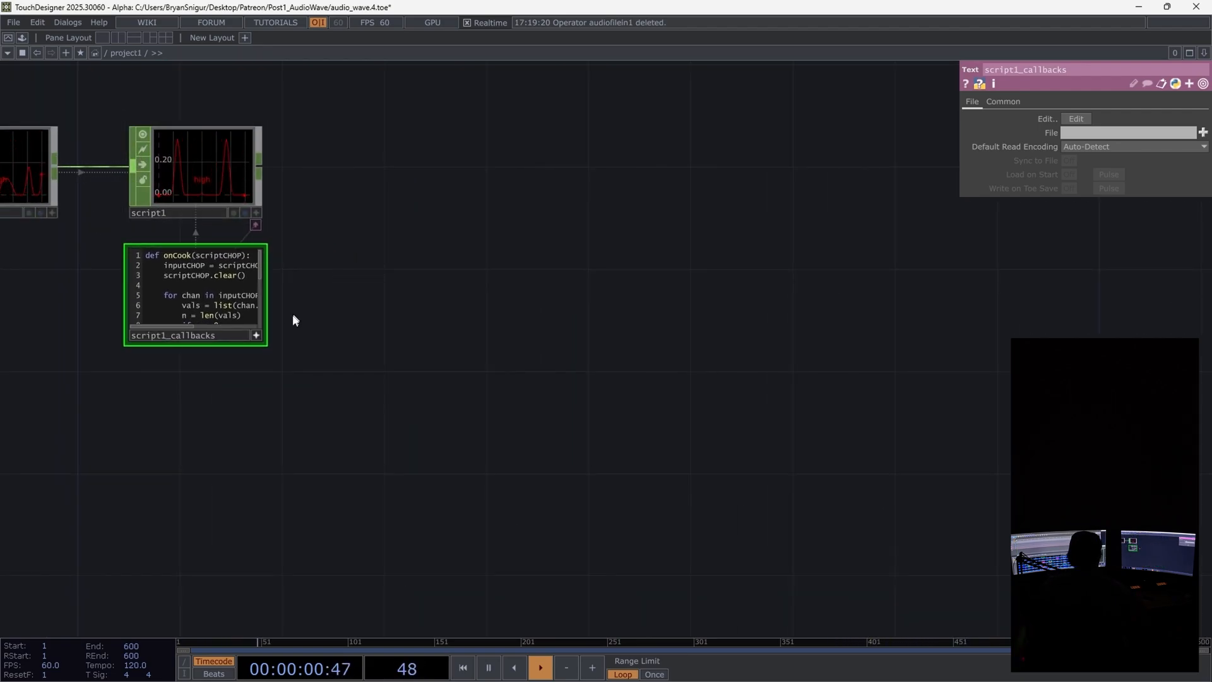
{"action": "left_click", "coordinate": [258, 336]}
{"action": "left_click_drag", "start_coordinate": [130, 242], "coordinate": [128, 245]}
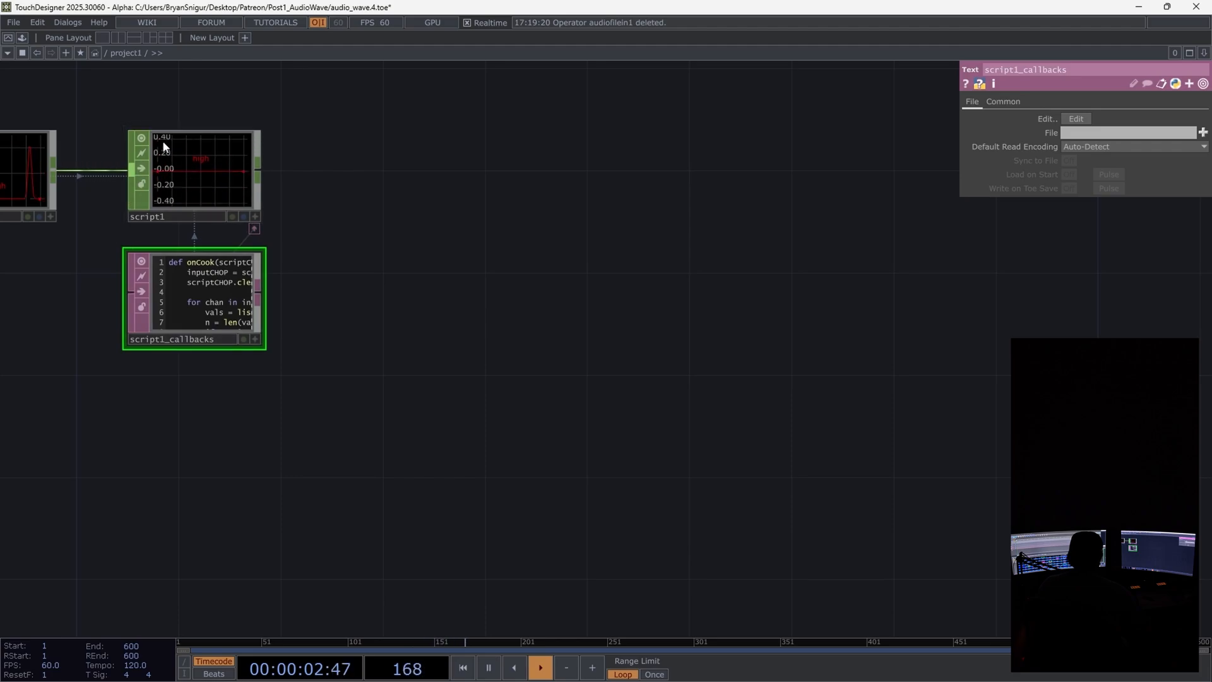
Step: Check the mirrored waveform in script1, and add a Null CHOP connected to its output
{"action": "scroll", "coordinate": [162, 145], "scroll_direction": "up", "scroll_amount": 8}
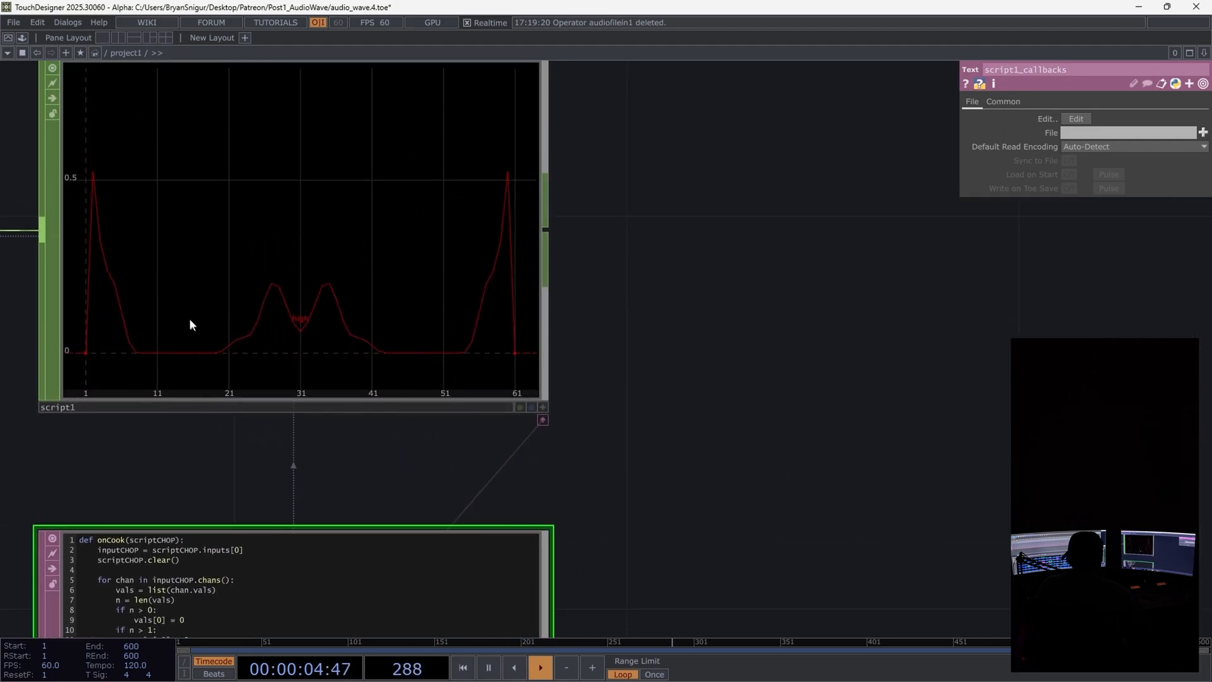
{"action": "scroll", "coordinate": [316, 256], "scroll_direction": "down", "scroll_amount": 4}
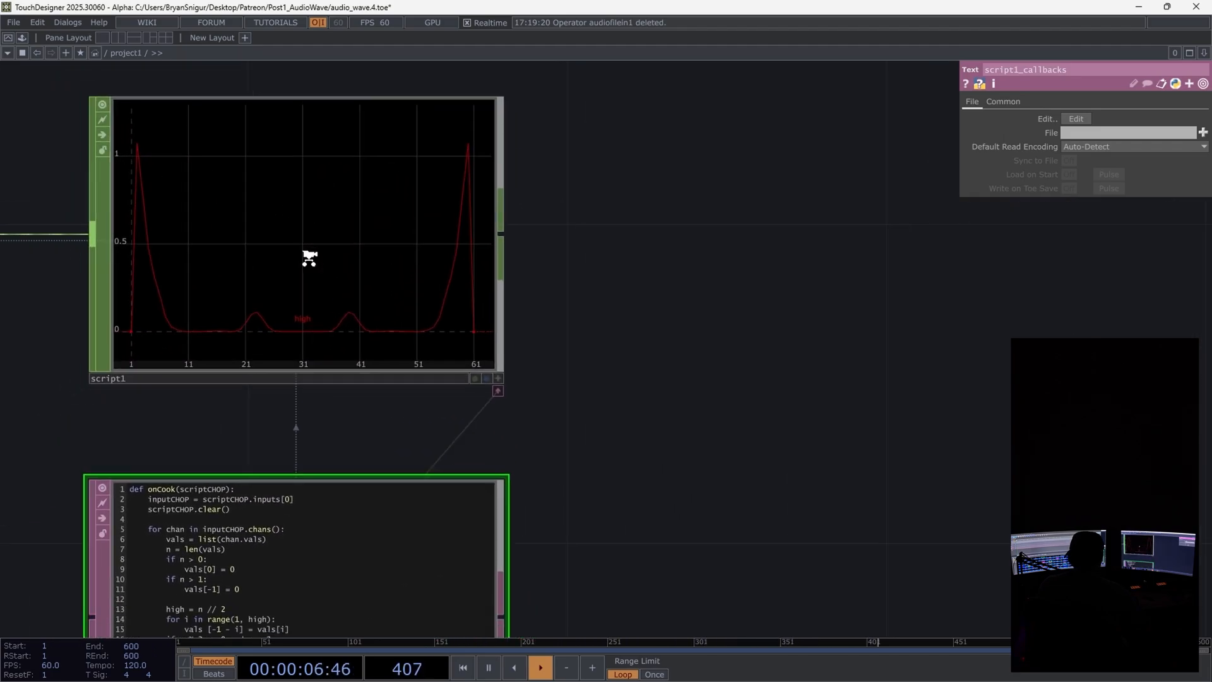
{"action": "scroll", "coordinate": [417, 325], "scroll_direction": "up", "scroll_amount": 2}
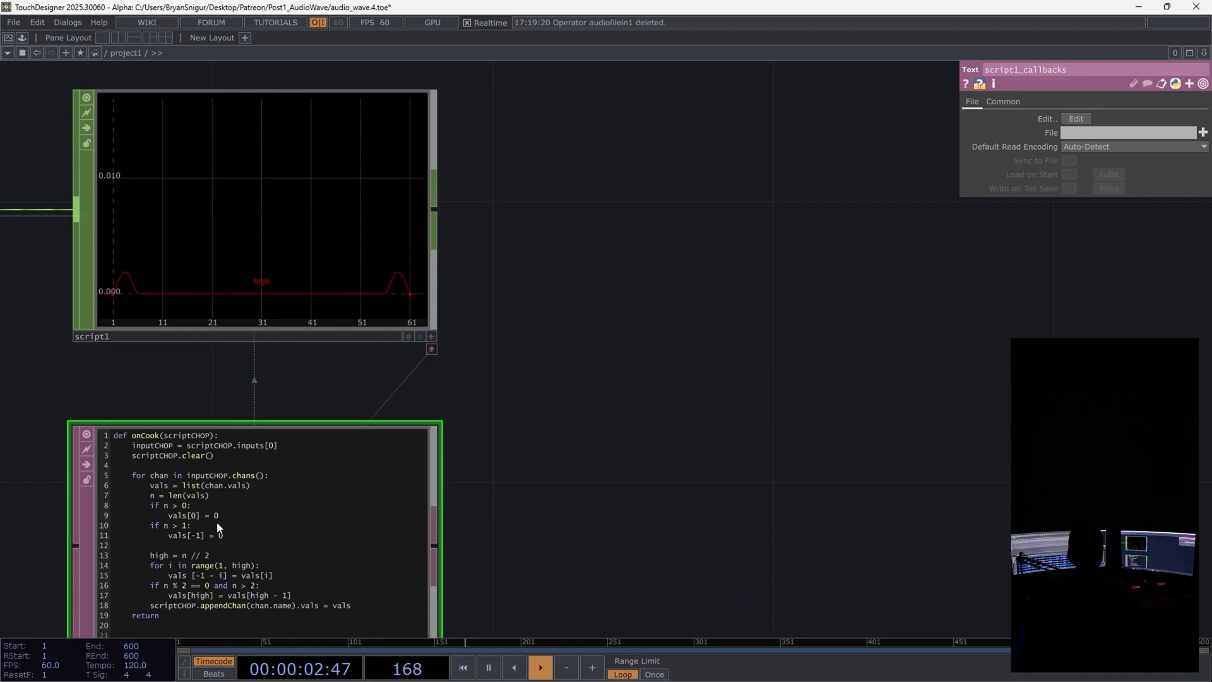
{"action": "left_click_drag", "start_coordinate": [455, 193], "coordinate": [256, 270]}
{"action": "scroll", "coordinate": [252, 276], "scroll_direction": "down", "scroll_amount": 2}
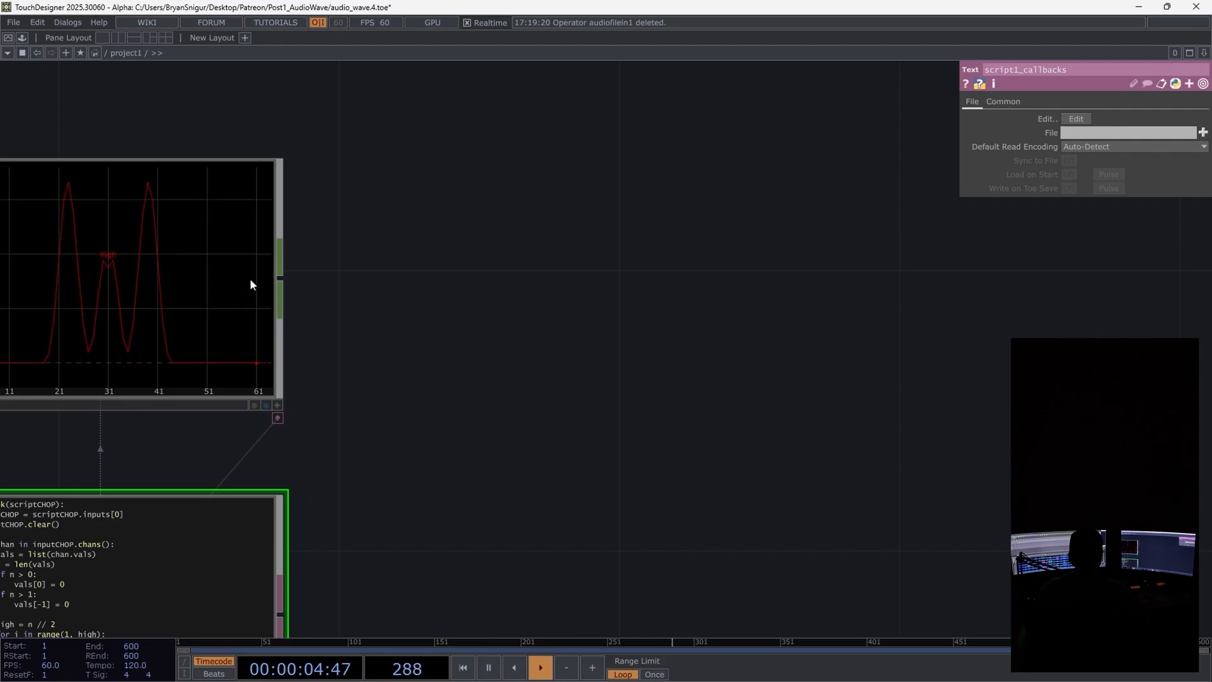
{"action": "left_click", "coordinate": [250, 279]}
{"action": "scroll", "coordinate": [249, 271], "scroll_direction": "down", "scroll_amount": 5}
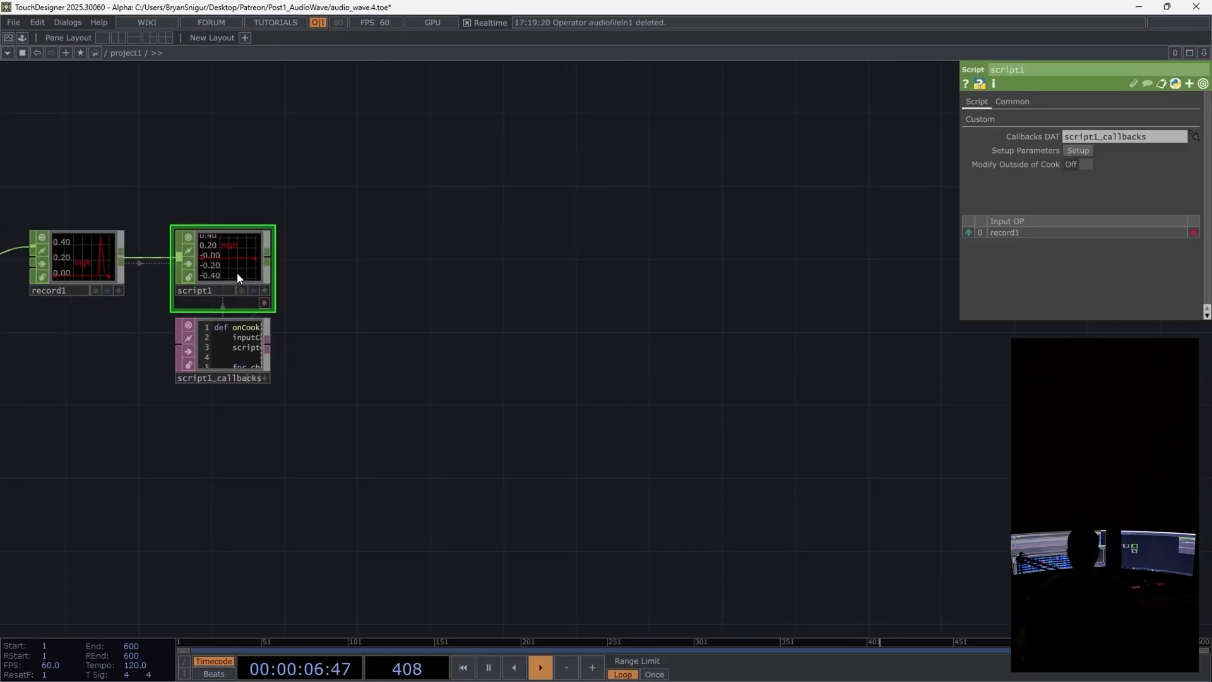
{"action": "left_click", "coordinate": [268, 257]}
{"action": "left_click", "coordinate": [488, 263]}
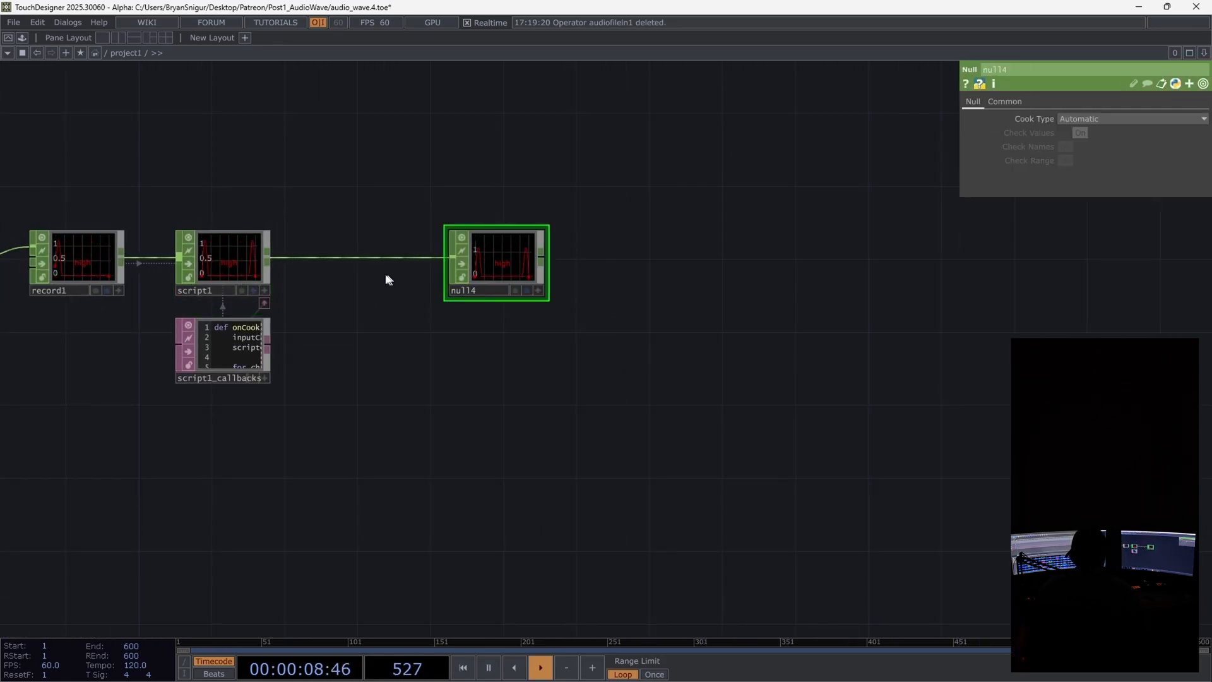
Step: Insert a Math CHOP on the wire between script1 and the Null CHOP
{"action": "right_click", "coordinate": [341, 257]}
{"action": "left_click", "coordinate": [356, 246]}
{"action": "type", "text": "mathy"}
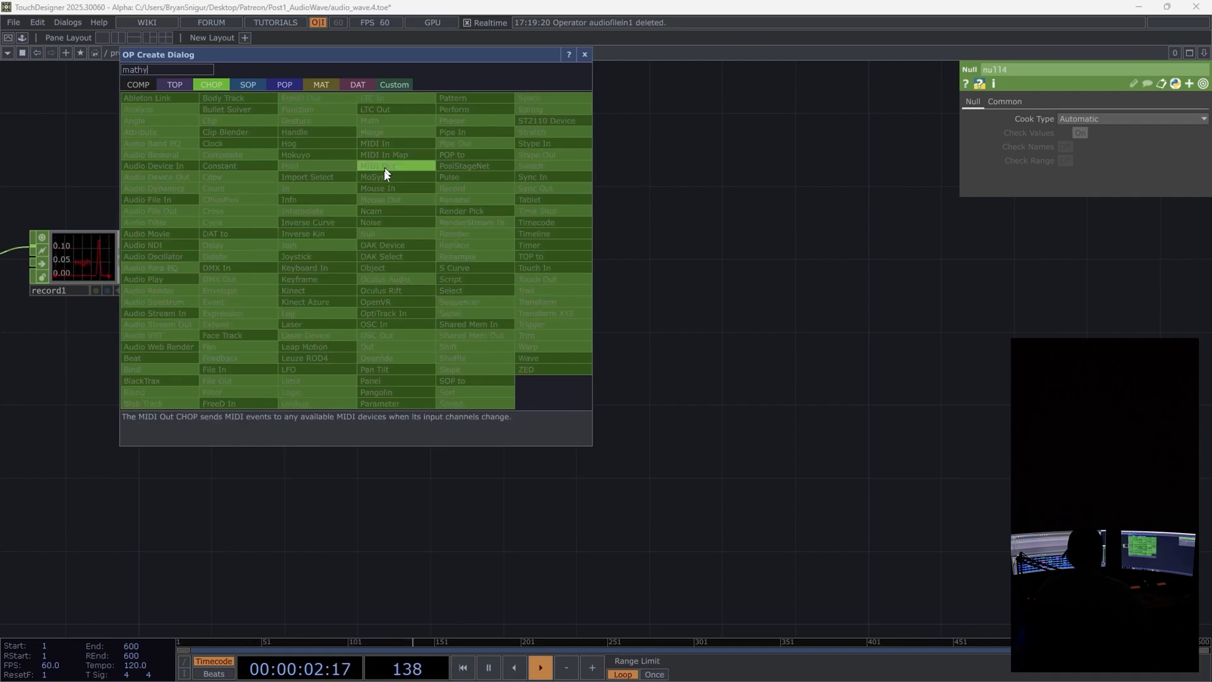
{"action": "left_click", "coordinate": [376, 120]}
{"action": "left_click", "coordinate": [346, 262]}
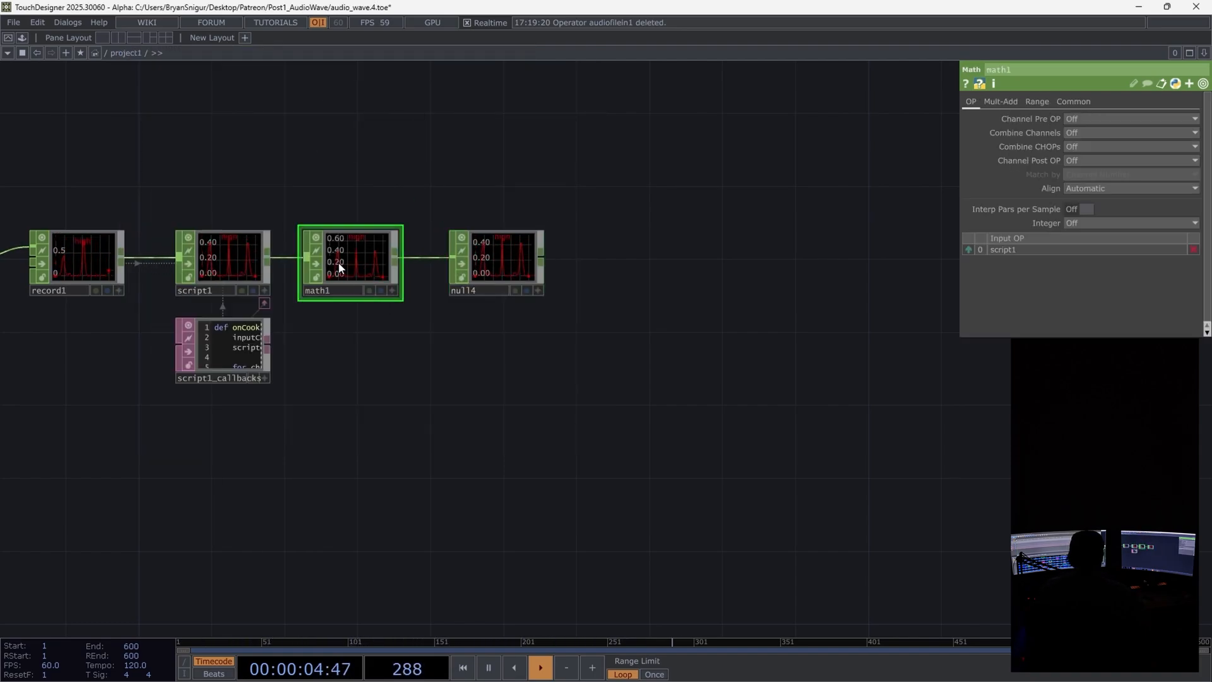
Step: Set the Math CHOP's Multiply value to 1.13 to scale the waveform
{"action": "scroll", "coordinate": [347, 253], "scroll_direction": "up", "scroll_amount": 5}
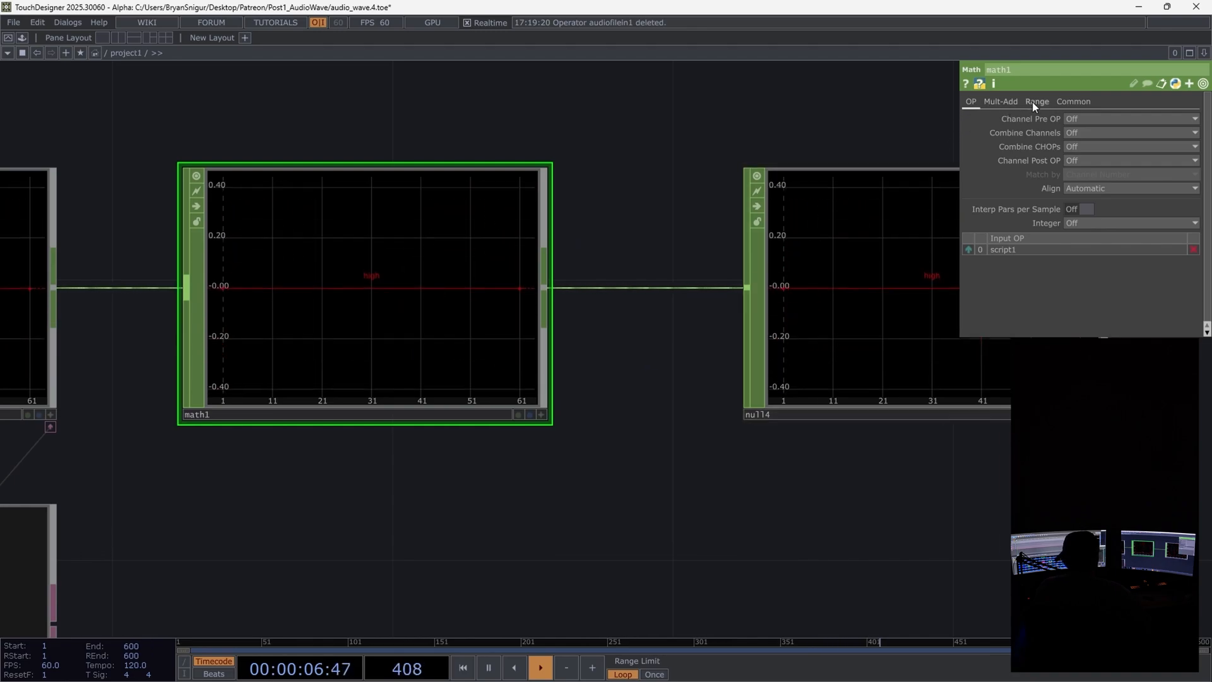
{"action": "left_click", "coordinate": [1003, 102]}
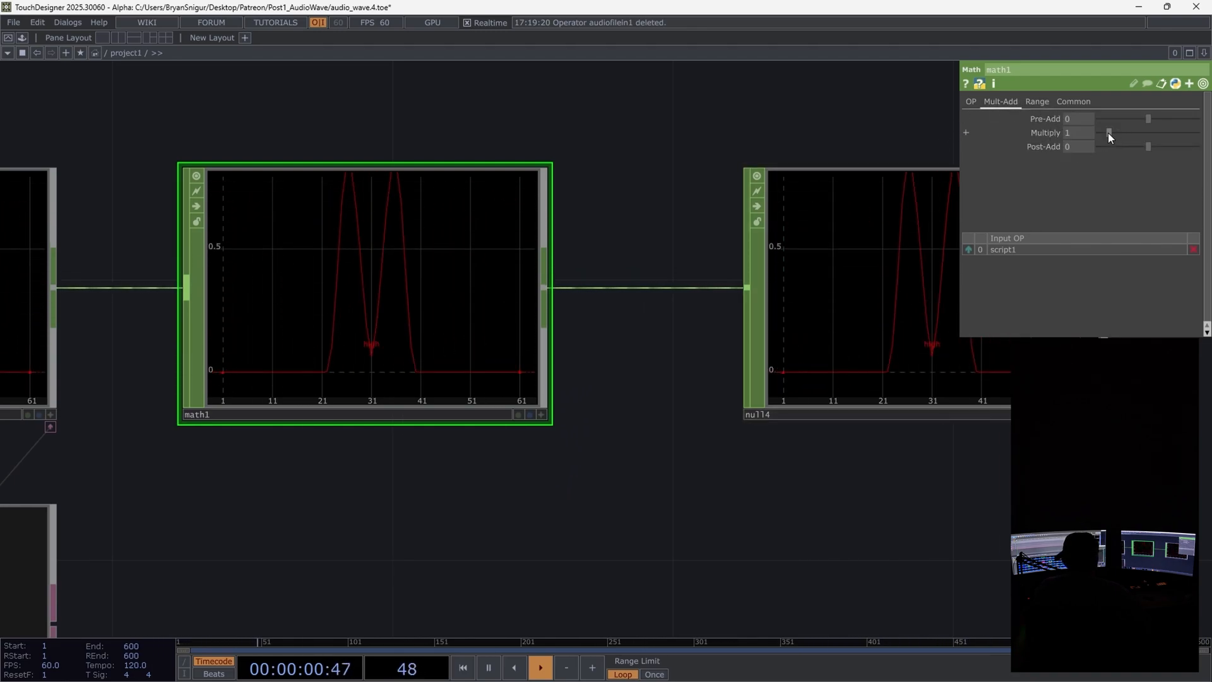
{"action": "mouse_move", "coordinate": [1108, 132]}
{"action": "left_mouse_down"}
{"action": "mouse_move", "coordinate": [1185, 133]}
{"action": "mouse_move", "coordinate": [1108, 134]}
{"action": "left_mouse_up"}
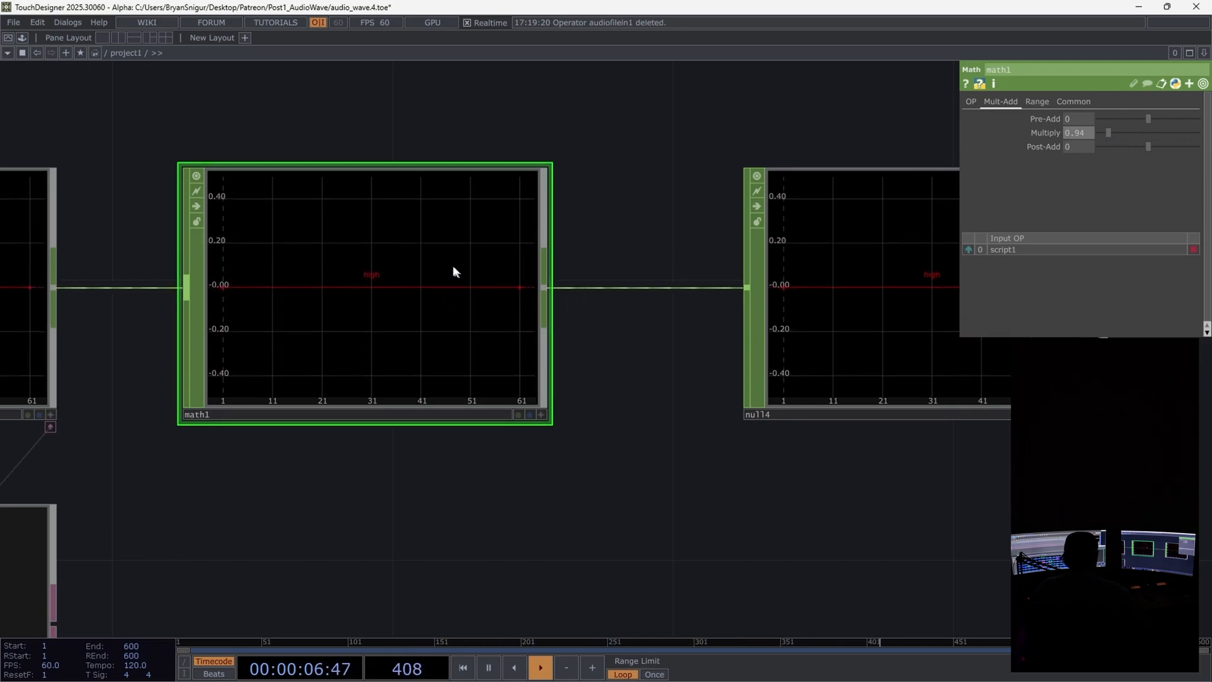
{"action": "scroll", "coordinate": [294, 268], "scroll_direction": "down", "scroll_amount": 10}
{"action": "scroll", "coordinate": [416, 354], "scroll_direction": "down", "scroll_amount": 1}
{"action": "left_click_drag", "start_coordinate": [410, 321], "coordinate": [228, 326]}
{"action": "scroll", "coordinate": [227, 325], "scroll_direction": "down", "scroll_amount": 5}
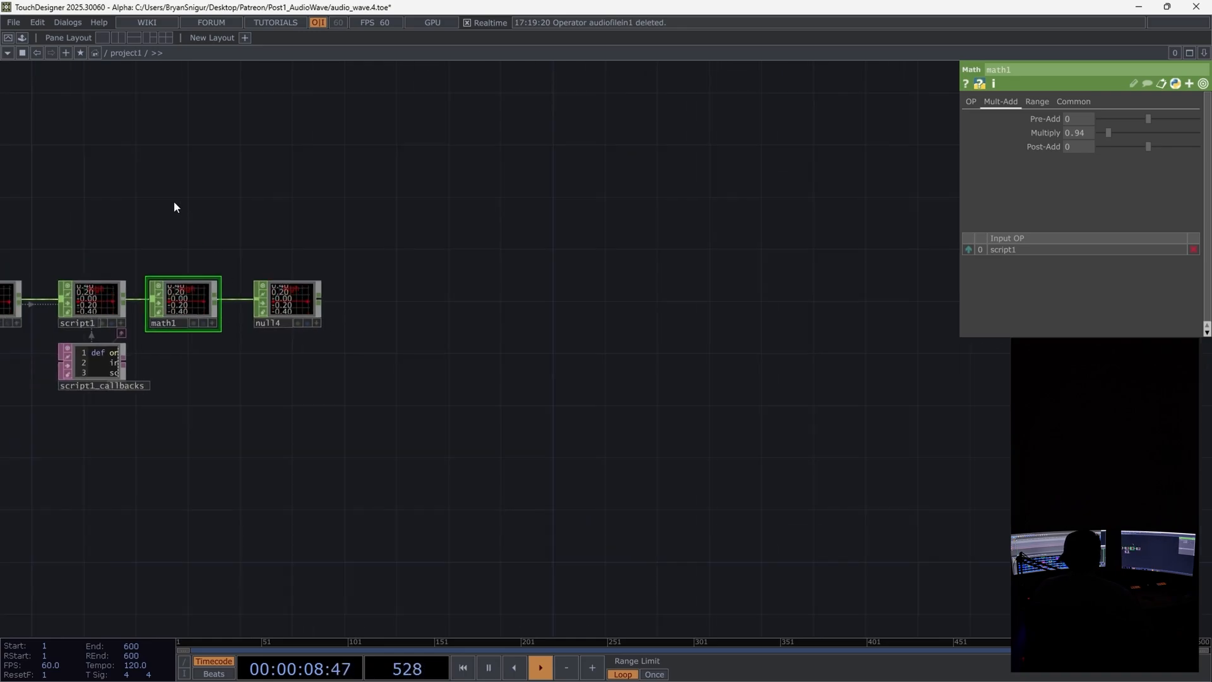
{"action": "left_click_drag", "start_coordinate": [360, 288], "coordinate": [400, 257]}
{"action": "left_click_drag", "start_coordinate": [1109, 132], "coordinate": [1112, 132]}
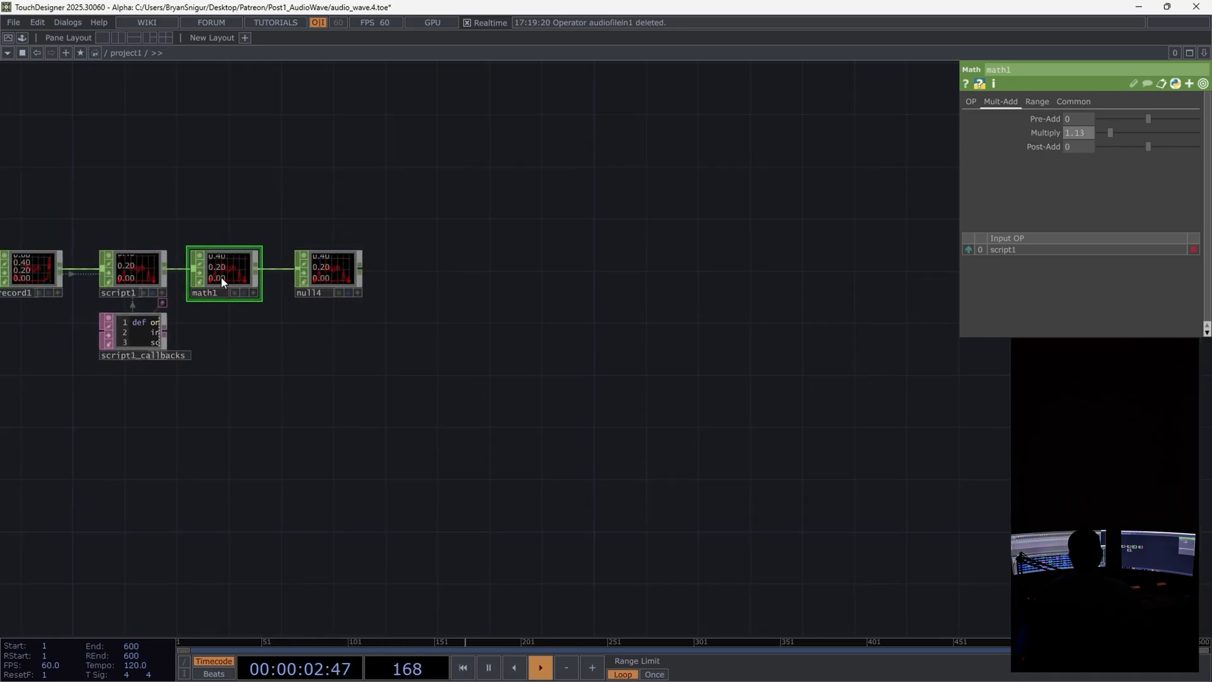
Step: Add a CHOP to POP fed by null4 and place it beside that node
{"action": "scroll", "coordinate": [407, 278], "scroll_direction": "up", "scroll_amount": 4}
{"action": "left_click", "coordinate": [254, 293]}
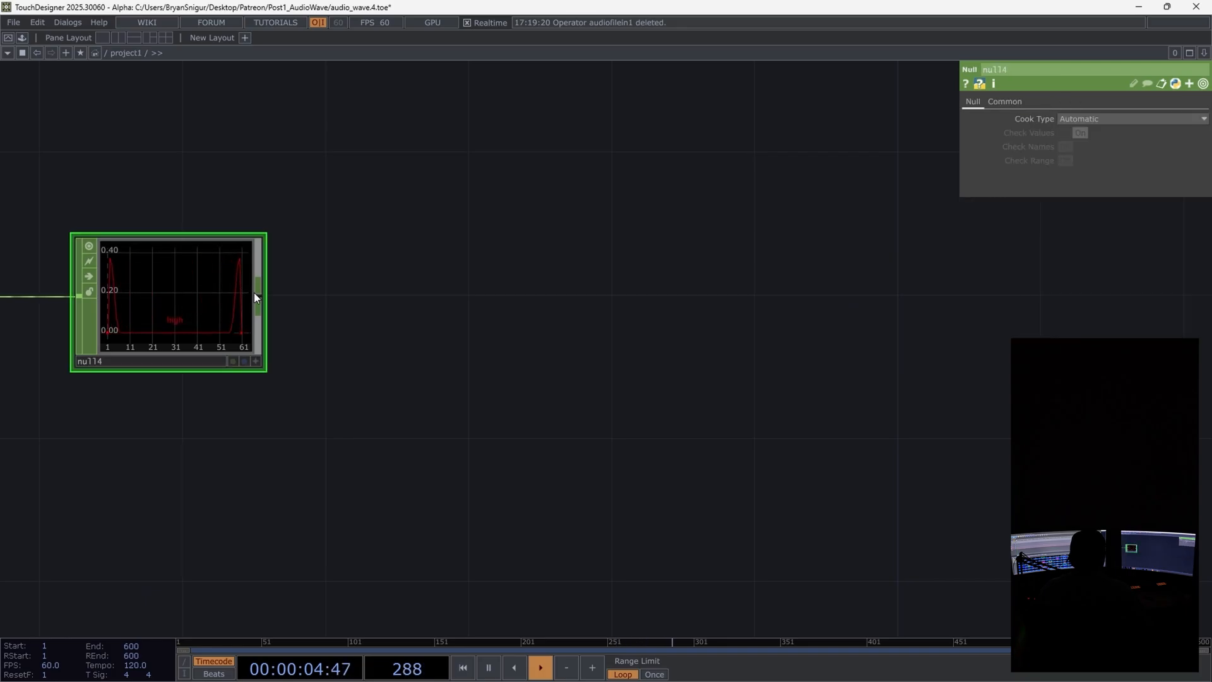
{"action": "right_click", "coordinate": [261, 293]}
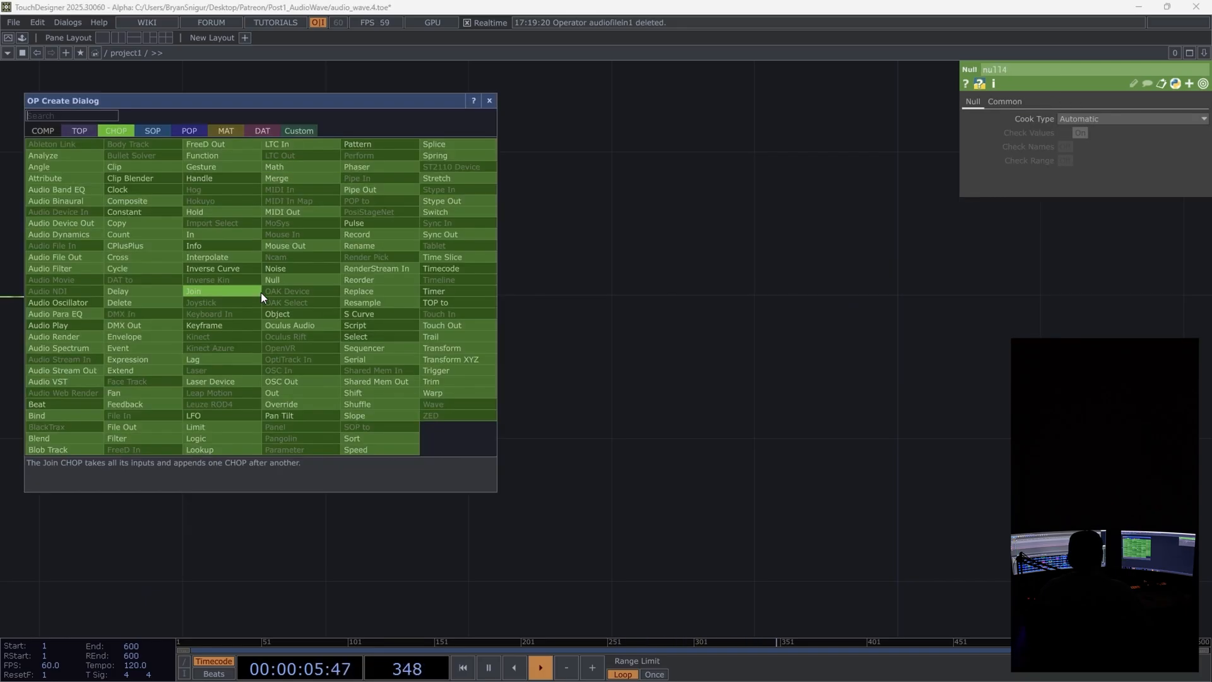
{"action": "left_click", "coordinate": [197, 131]}
{"action": "left_click", "coordinate": [67, 157]}
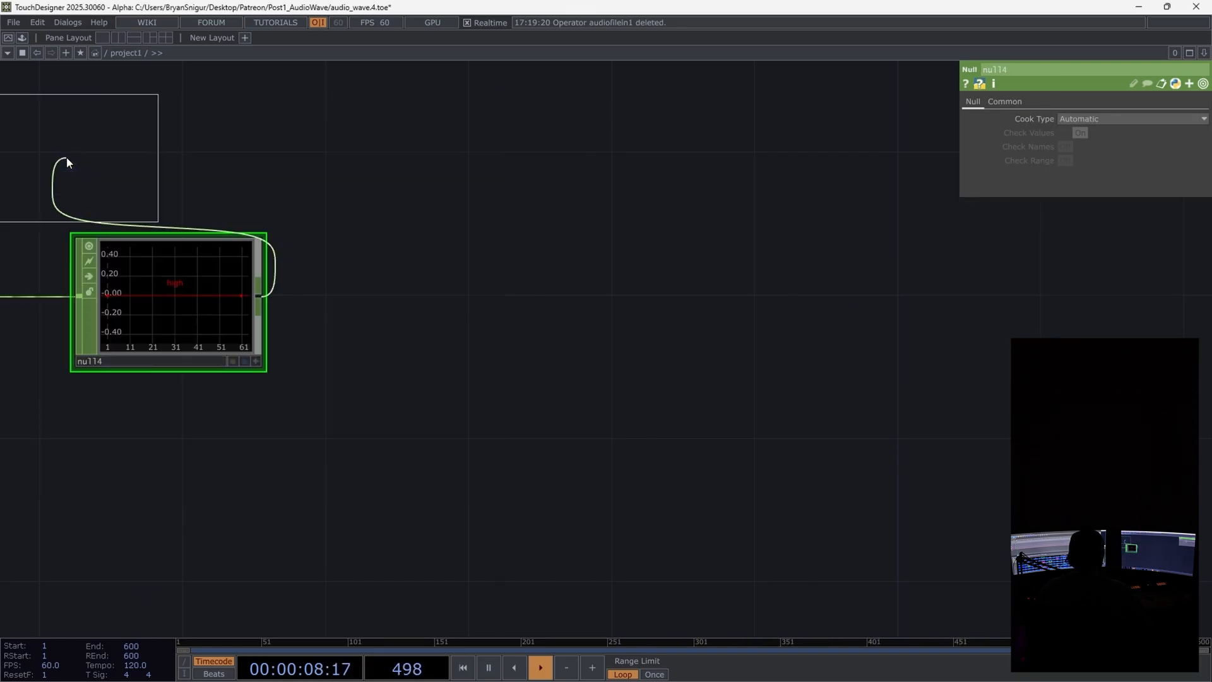
{"action": "left_click", "coordinate": [459, 311]}
{"action": "left_click_drag", "start_coordinate": [478, 233], "coordinate": [390, 225]}
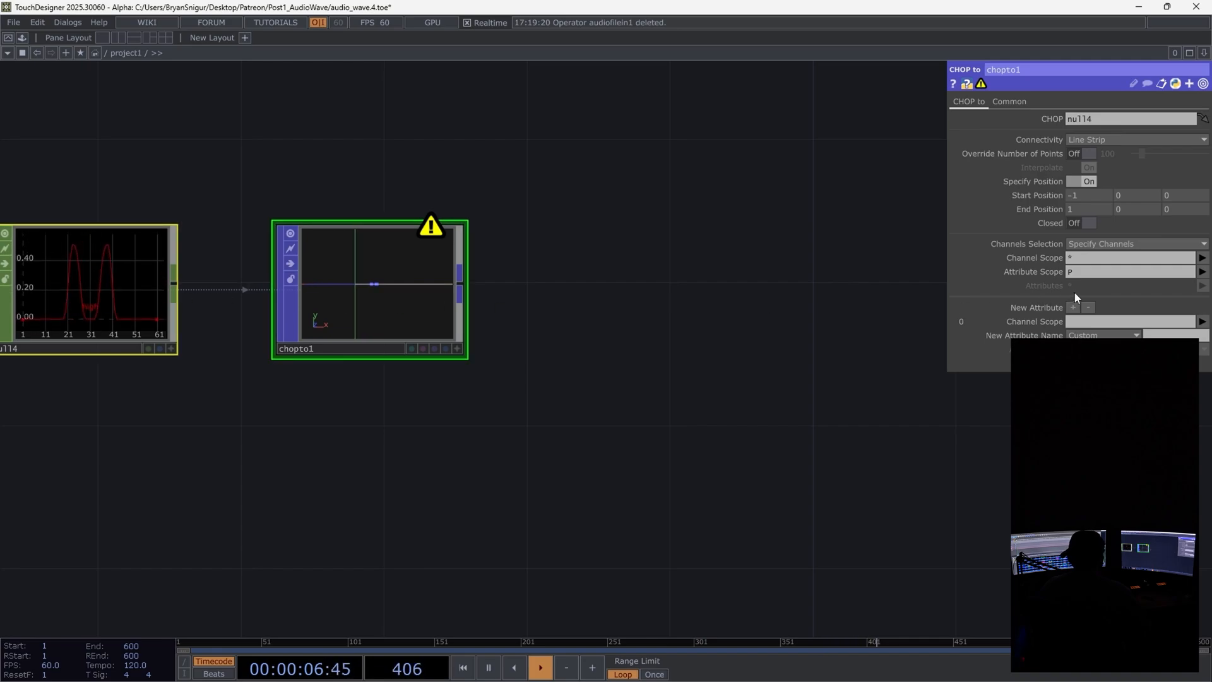
Step: Set the Attribute Scope of chopto1 to P(1) so the channel drives the points' vertical position
{"action": "left_click", "coordinate": [1079, 267]}
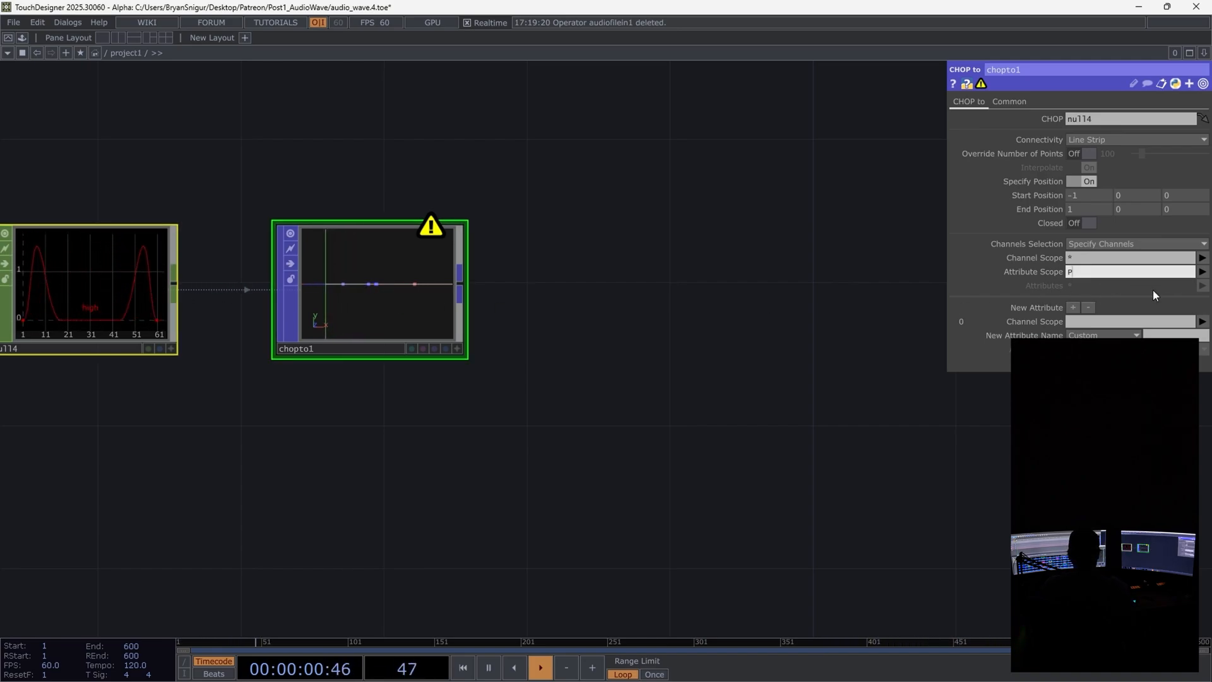
{"action": "type", "text": "(1)"}
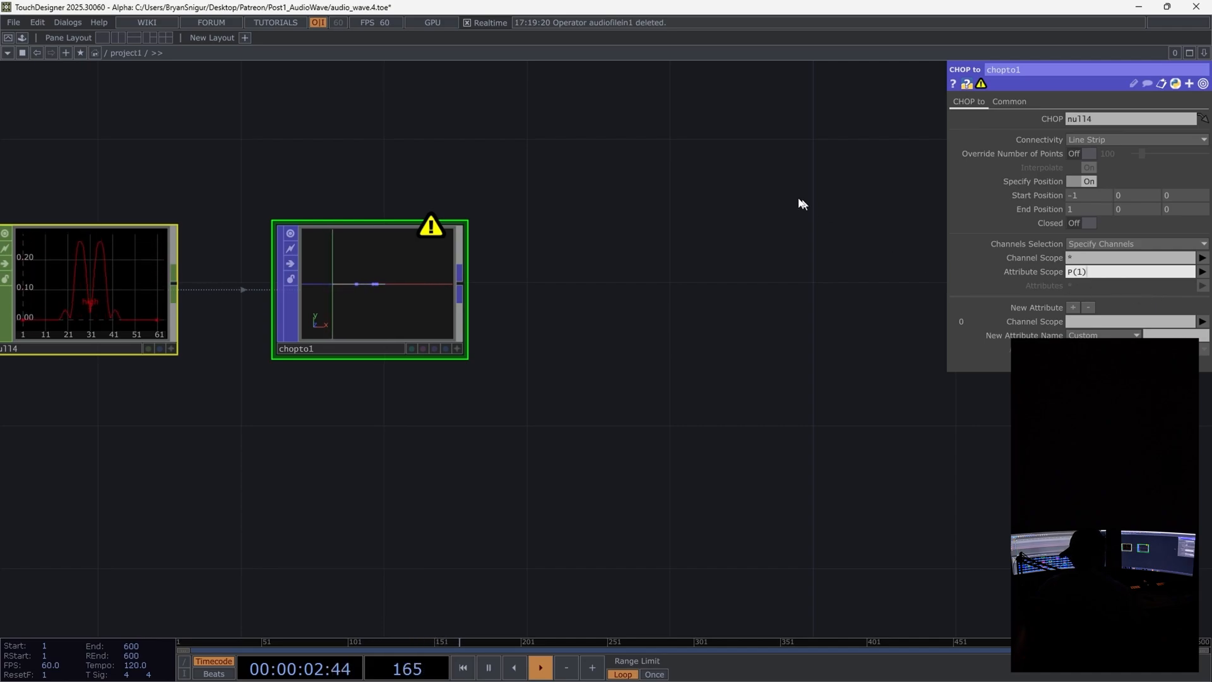
{"action": "key", "text": "Return"}
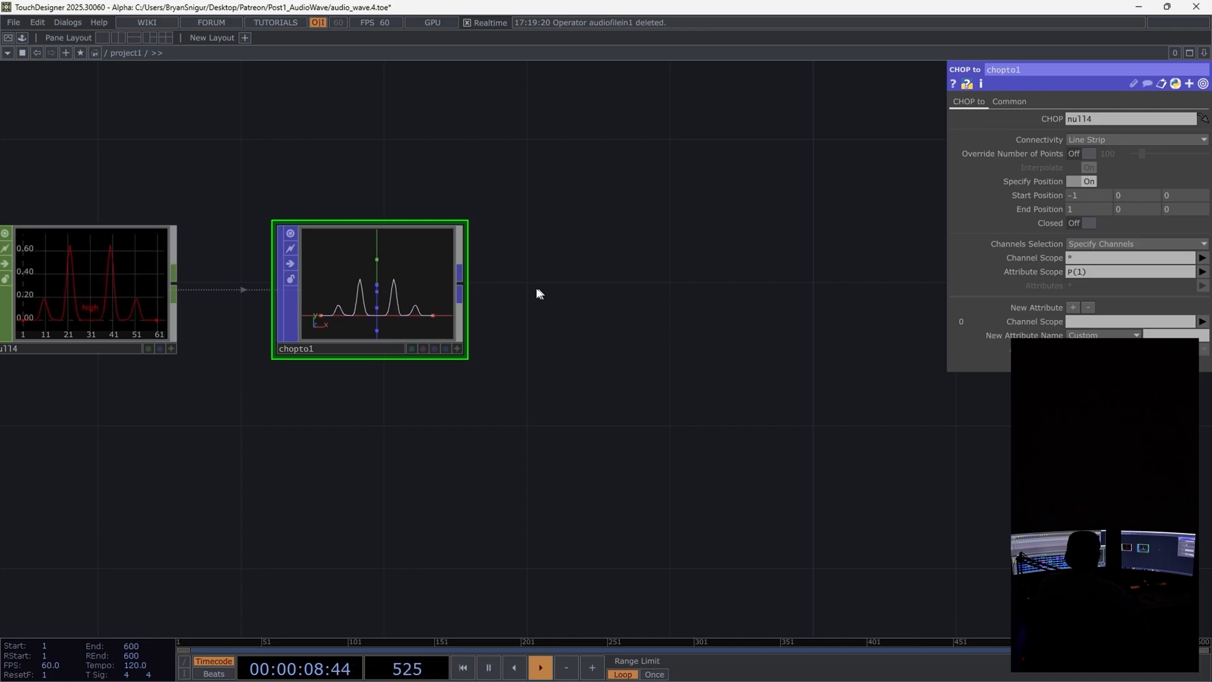
Step: Add a Null POP connected to the output of chopto1, spaced well away from it
{"action": "left_click_drag", "start_coordinate": [478, 441], "coordinate": [353, 449]}
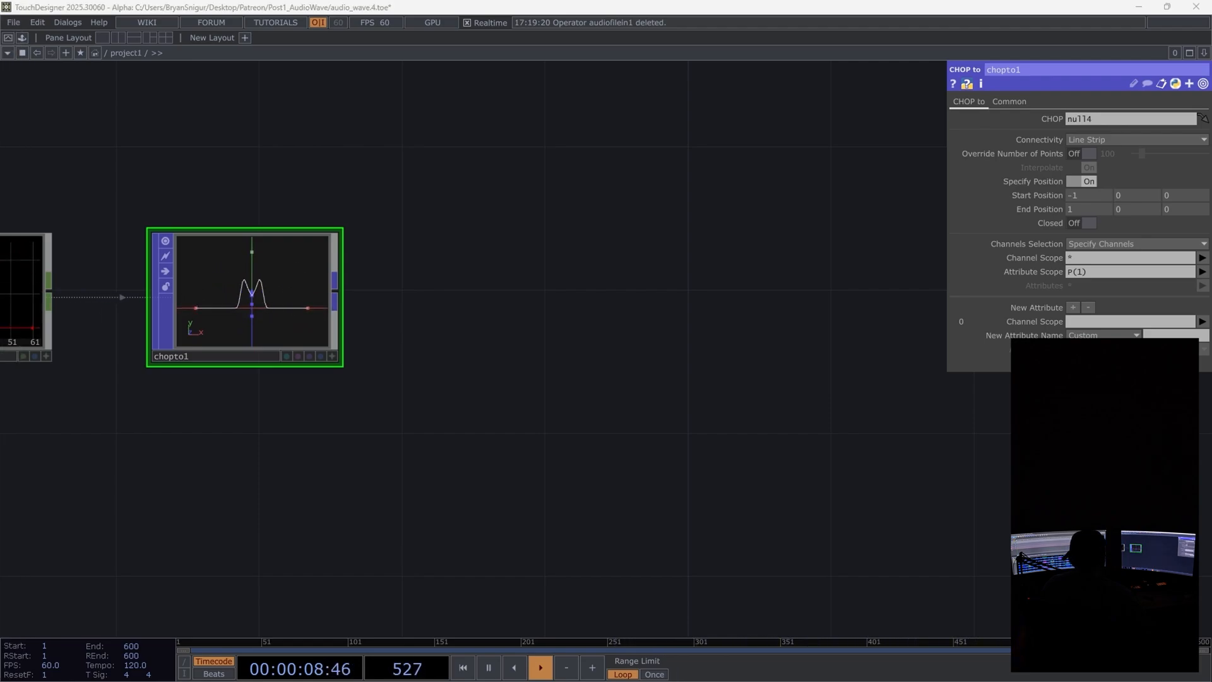
{"action": "left_click_drag", "start_coordinate": [396, 306], "coordinate": [335, 294]}
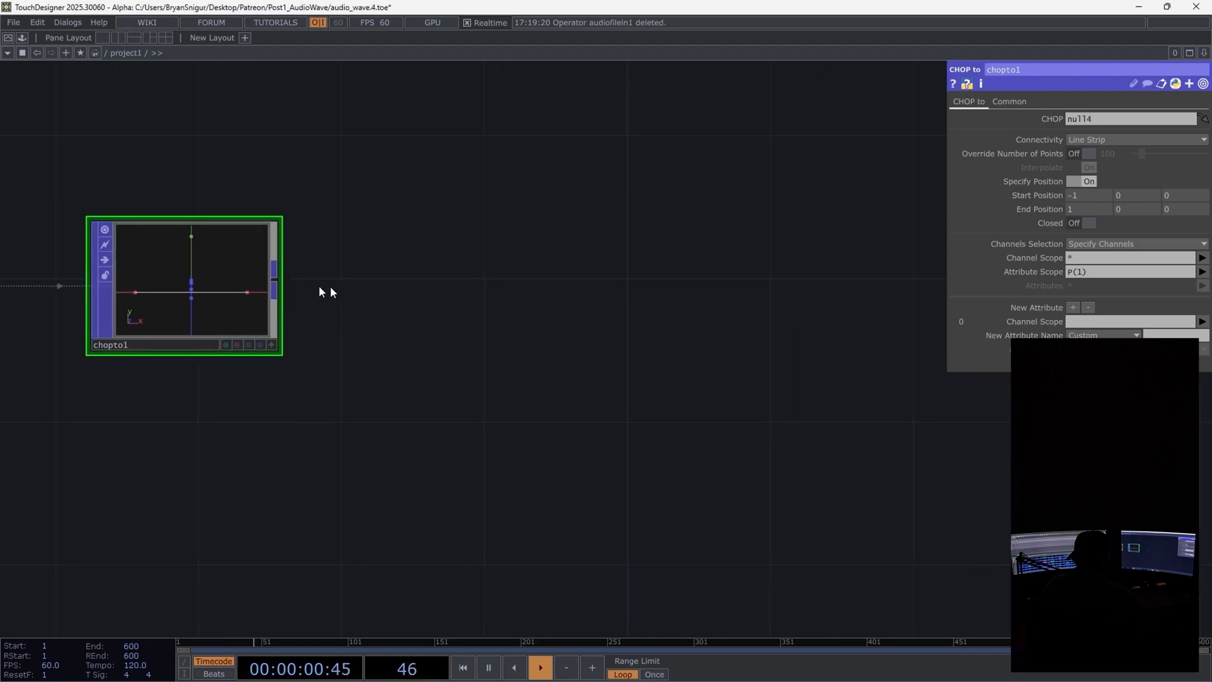
{"action": "key", "text": "alt+n"}
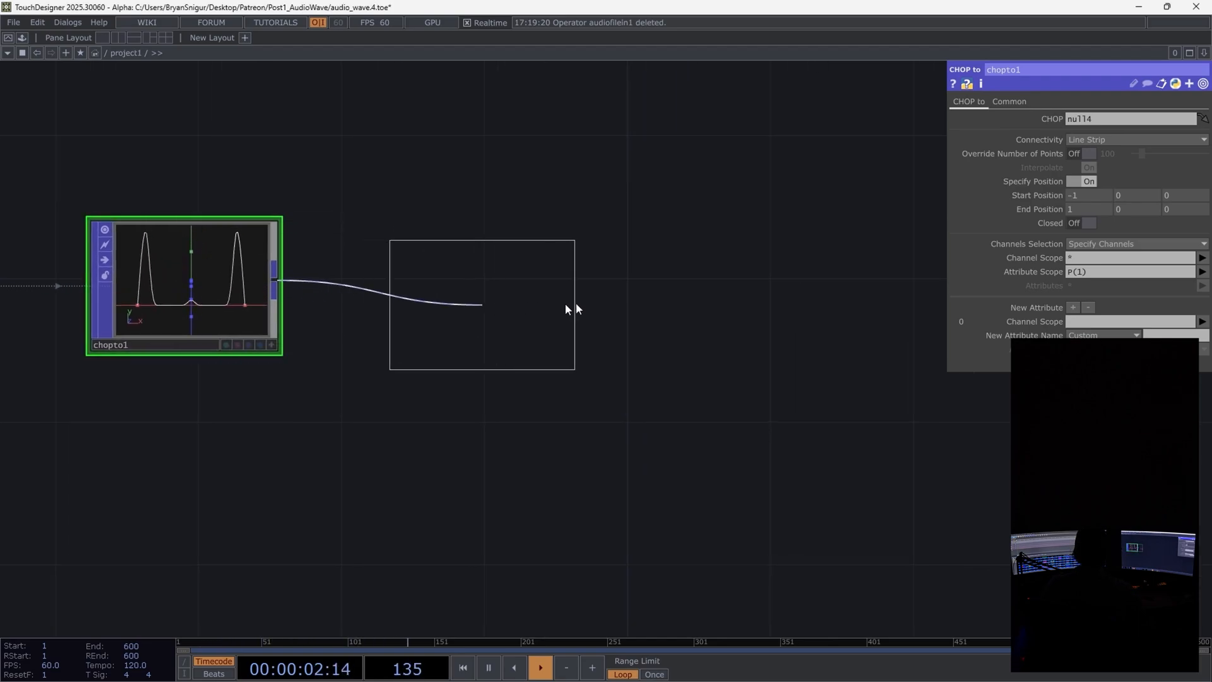
{"action": "left_click", "coordinate": [780, 296]}
{"action": "scroll", "coordinate": [315, 379], "scroll_direction": "down", "scroll_amount": 5}
{"action": "left_click_drag", "start_coordinate": [340, 397], "coordinate": [190, 393]}
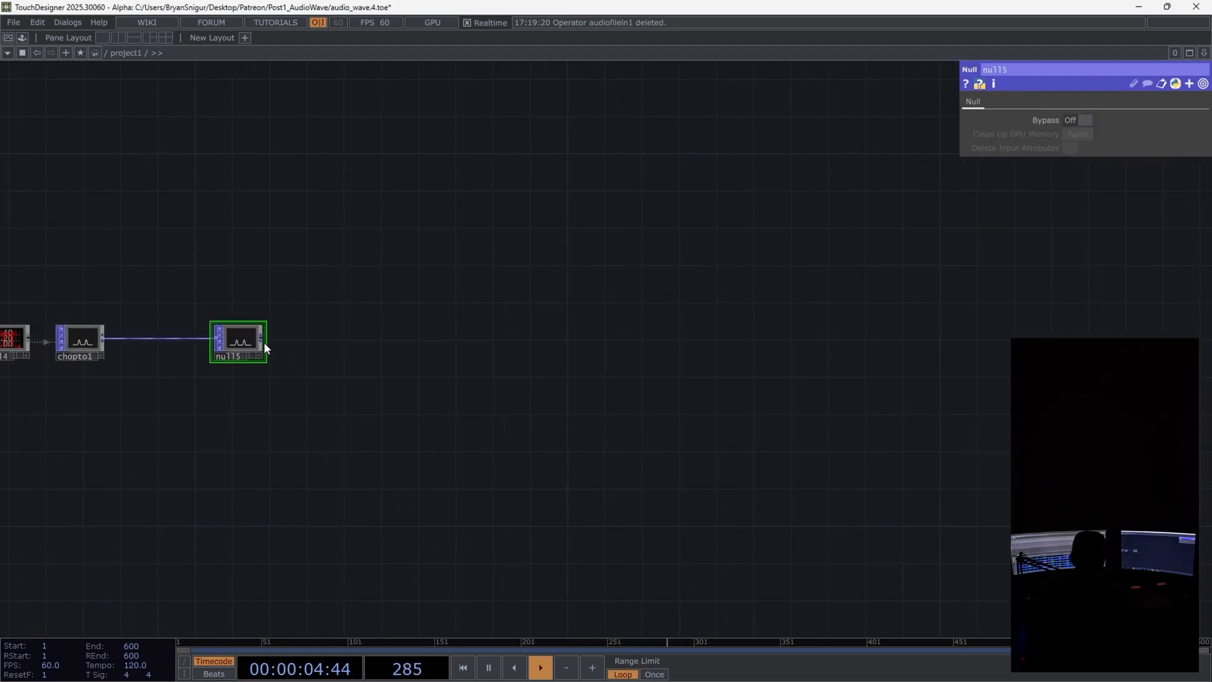
{"action": "left_click_drag", "start_coordinate": [239, 343], "coordinate": [285, 342]}
Step: Branch an Attribute POP off the output of null5 and place it below that node
{"action": "scroll", "coordinate": [239, 341], "scroll_direction": "up", "scroll_amount": 5}
{"action": "left_click_drag", "start_coordinate": [327, 442], "coordinate": [190, 328]}
{"action": "left_click", "coordinate": [287, 249]}
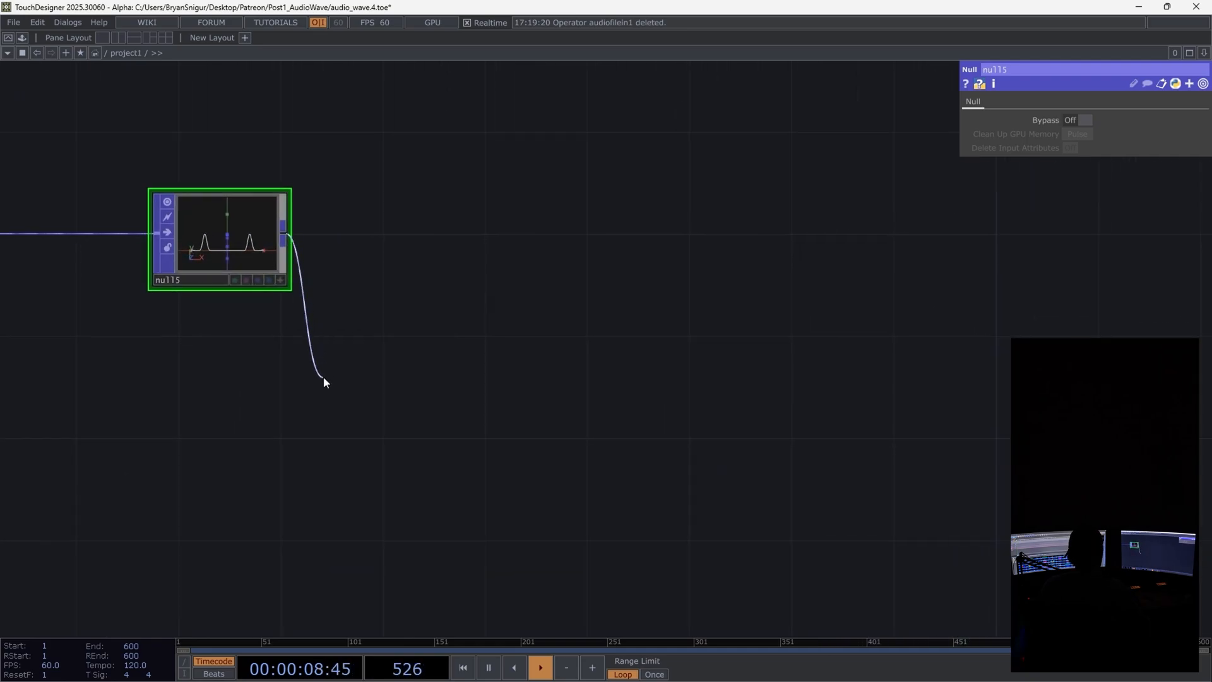
{"action": "left_click", "coordinate": [324, 377]}
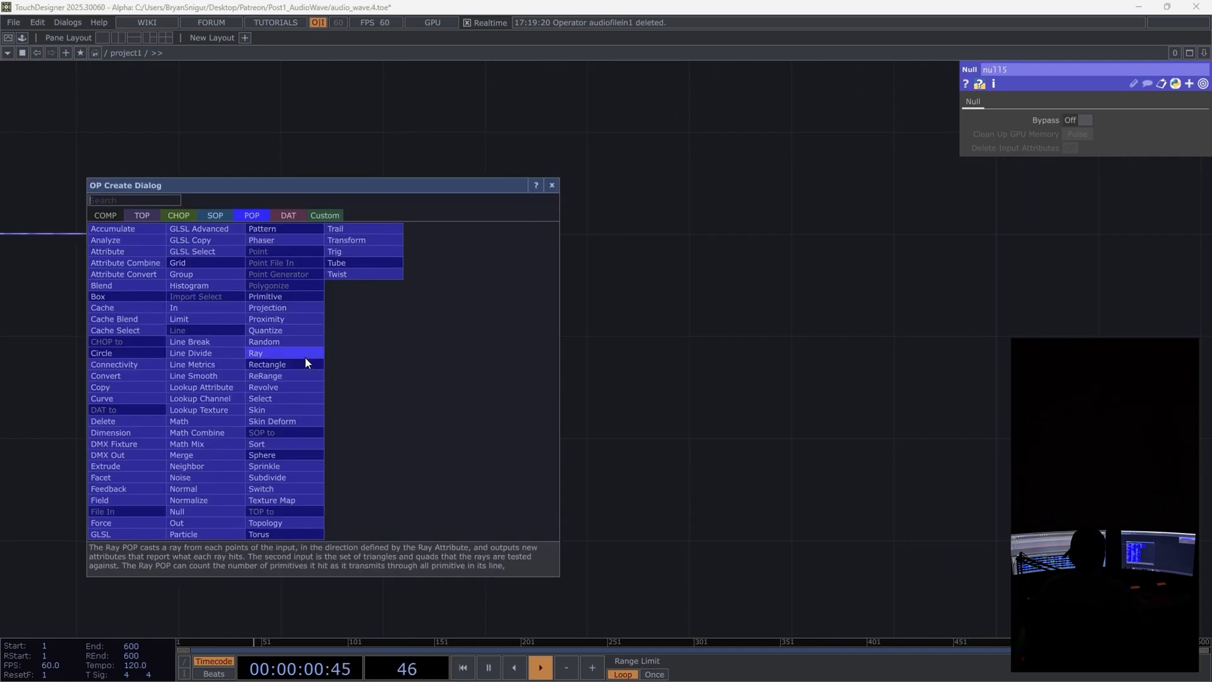
{"action": "left_click", "coordinate": [119, 253]}
{"action": "left_click", "coordinate": [484, 428]}
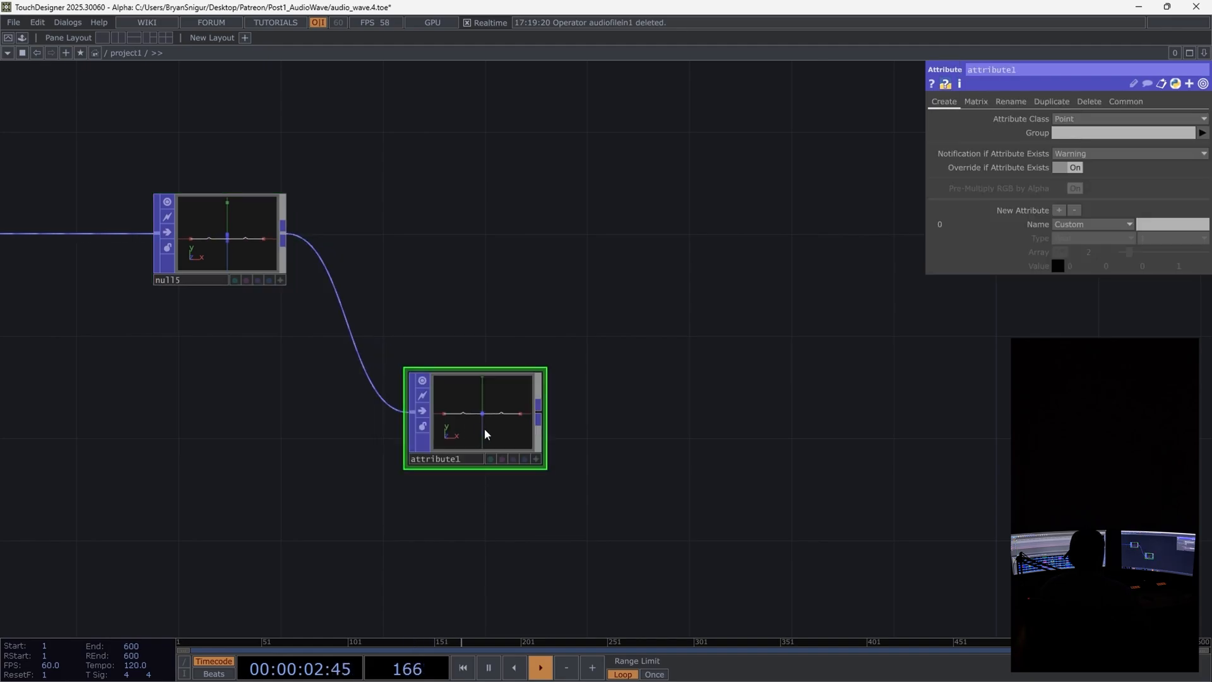
Step: Add a Color attribute in attribute1 and set its value to light blue (0, 0.7333, 1)
{"action": "left_click", "coordinate": [1076, 227]}
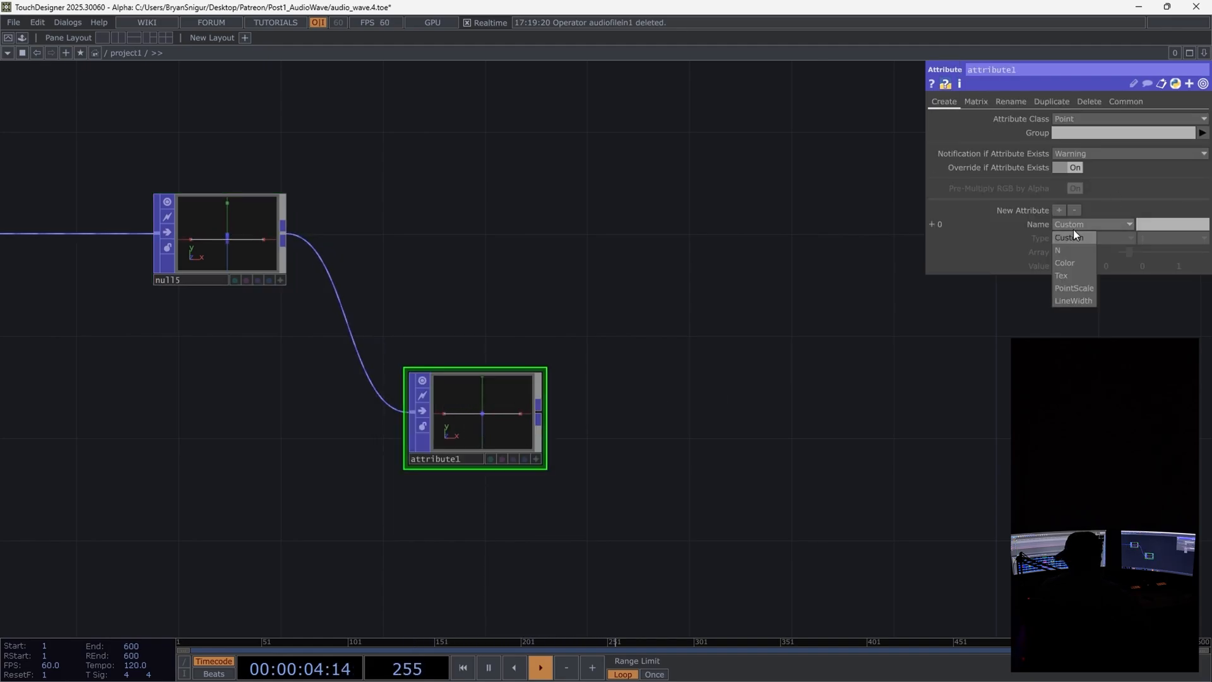
{"action": "left_click", "coordinate": [1078, 264]}
{"action": "left_click", "coordinate": [1058, 266]}
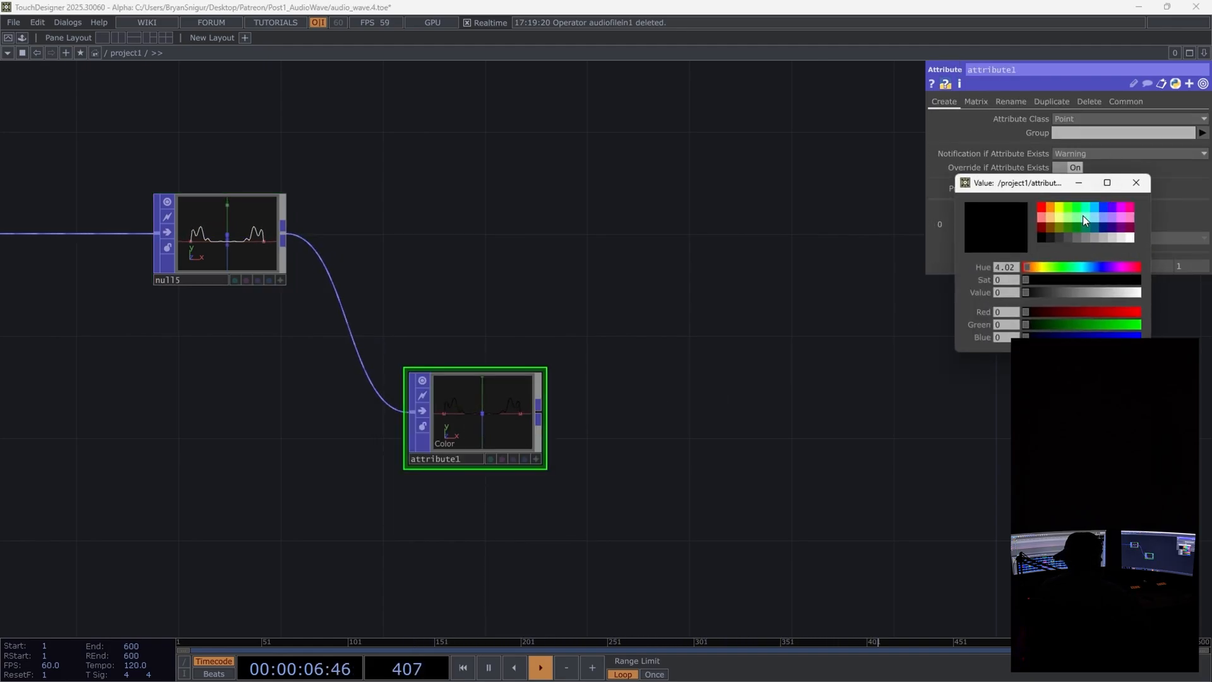
{"action": "left_click", "coordinate": [1097, 212]}
{"action": "left_click", "coordinate": [1143, 182]}
Step: Add a Null POP connected to the output of attribute1 and place it beside that node
{"action": "left_click_drag", "start_coordinate": [796, 455], "coordinate": [593, 320]}
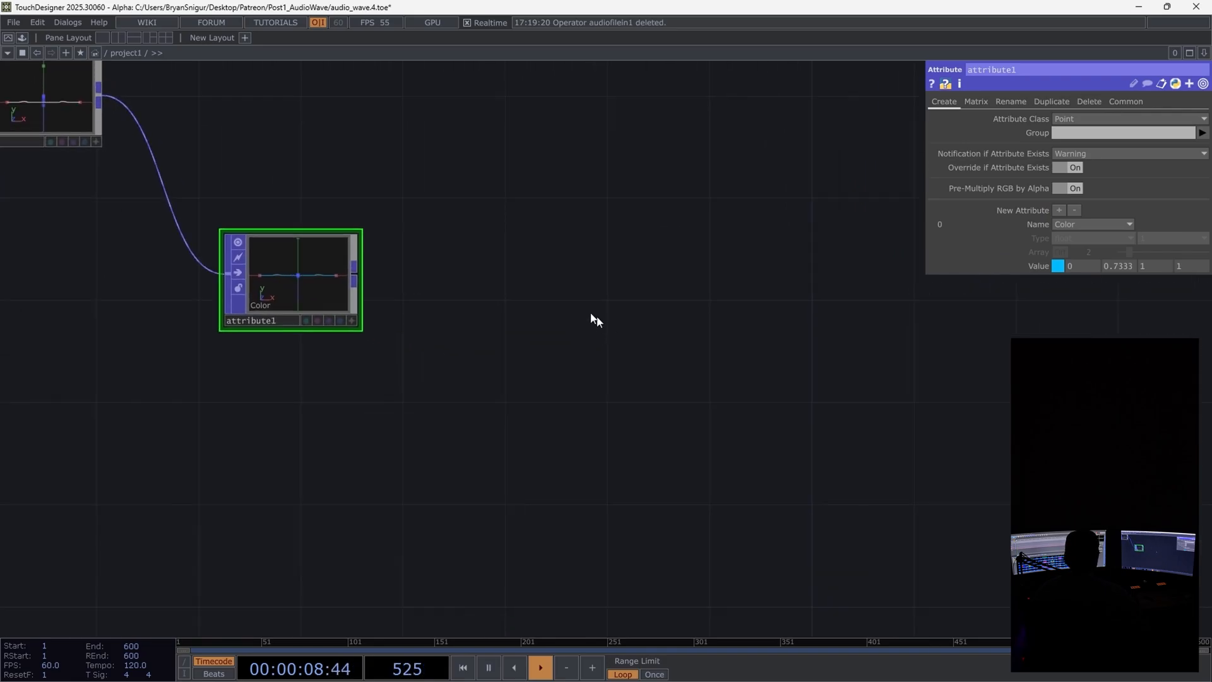
{"action": "left_click", "coordinate": [354, 275]}
{"action": "left_click", "coordinate": [556, 281]}
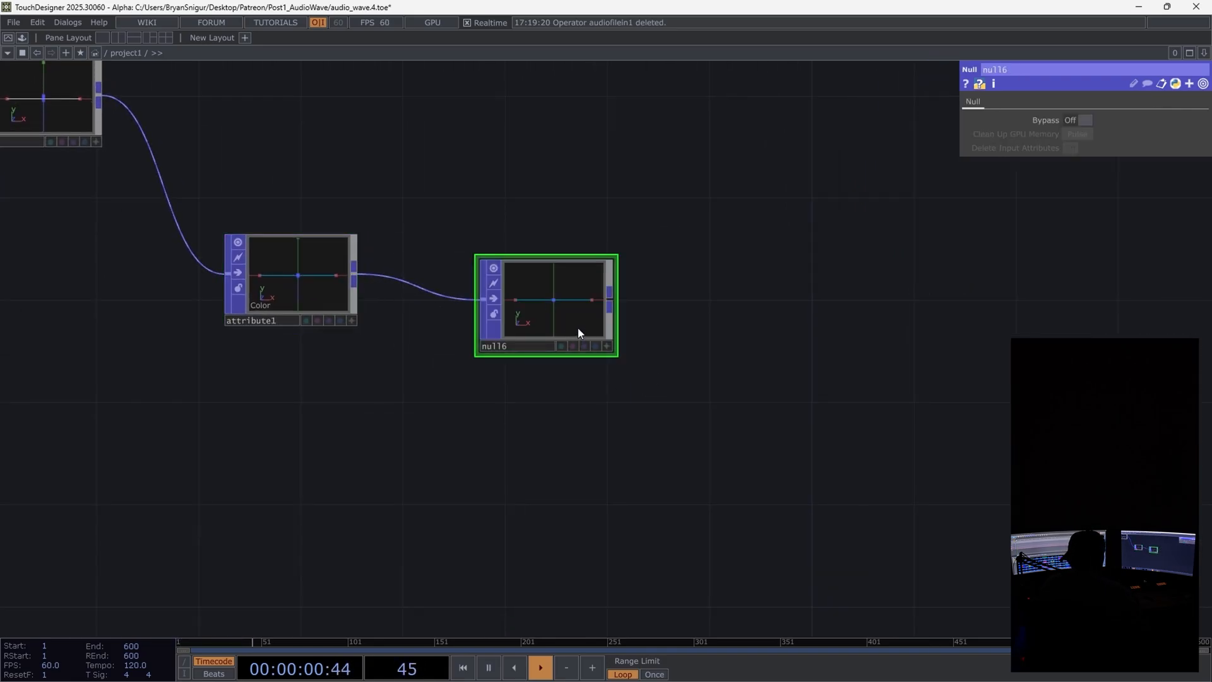
{"action": "key", "text": "Tab"}
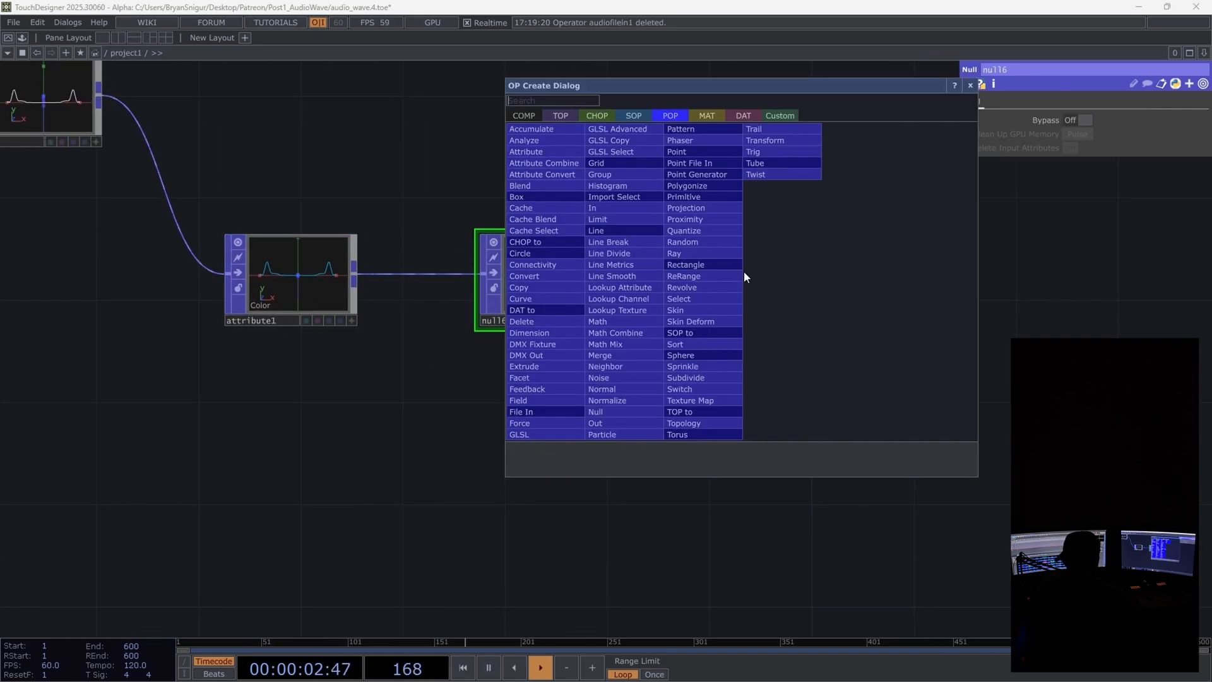
{"action": "left_click", "coordinate": [609, 122]}
{"action": "left_click", "coordinate": [743, 276]}
{"action": "right_click", "coordinate": [743, 281]}
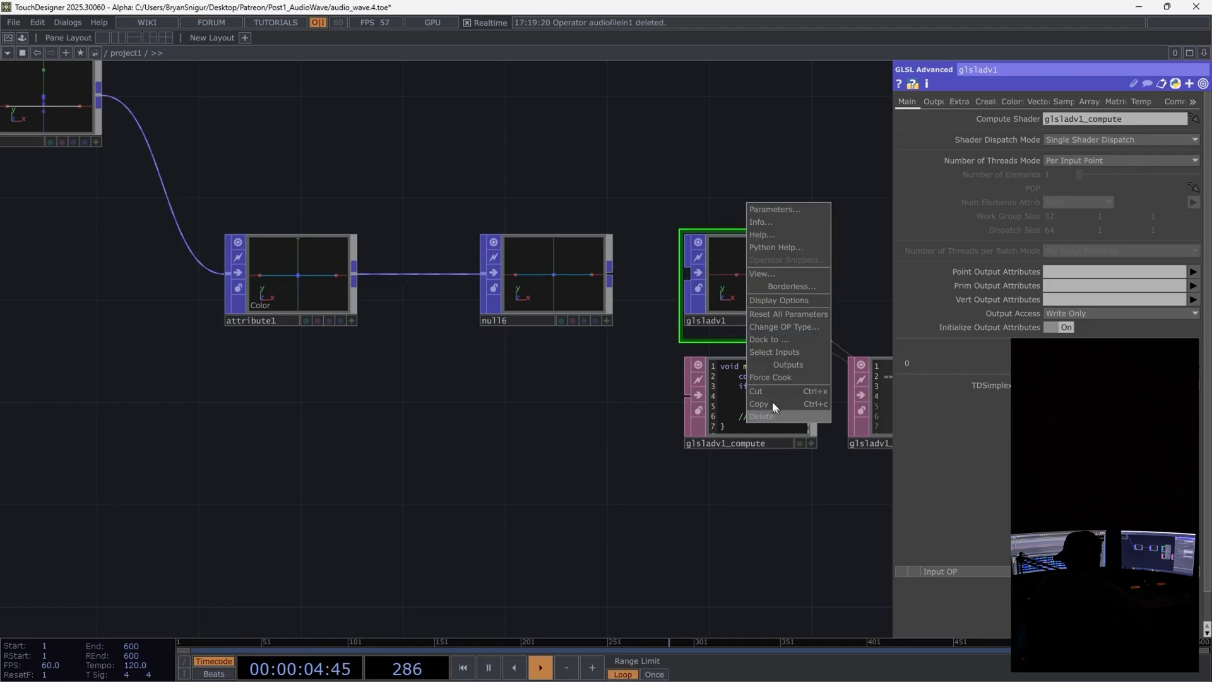
{"action": "left_click", "coordinate": [772, 402]}
Step: Add a Pangolin CHOP beside null6, set its Source to POP and reference null6 as that POP
{"action": "key", "text": "Tab"}
{"action": "left_click", "coordinate": [572, 165]}
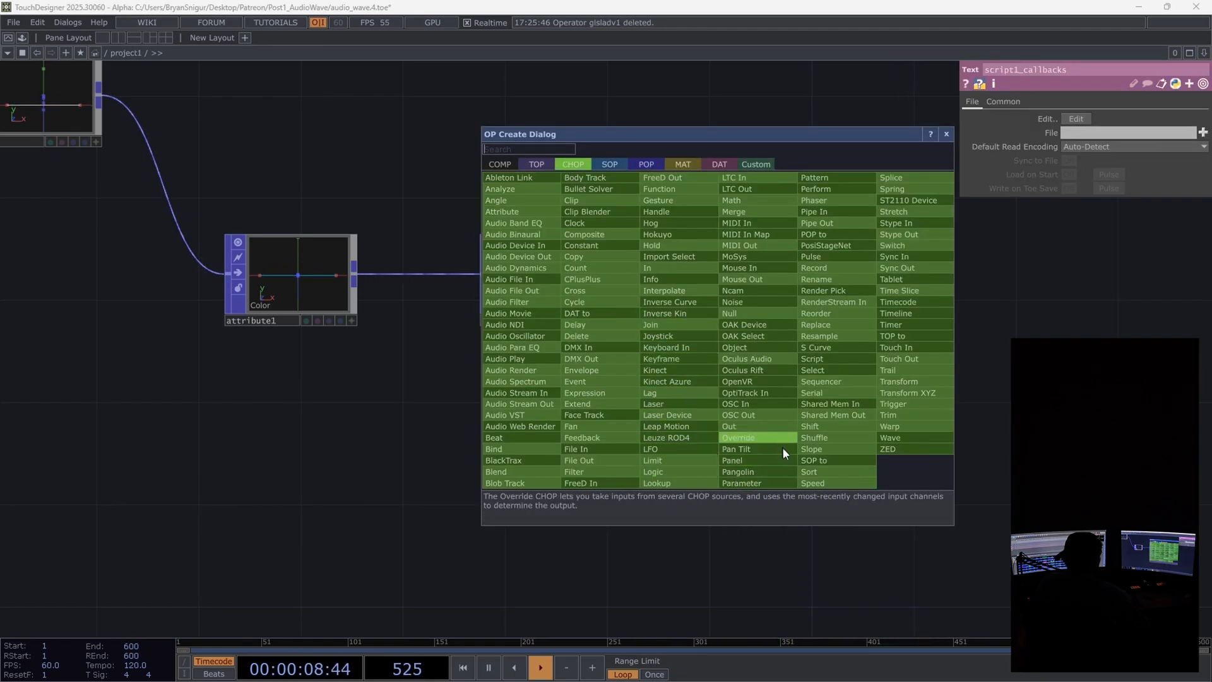
{"action": "left_click", "coordinate": [739, 472]}
{"action": "left_click", "coordinate": [742, 293]}
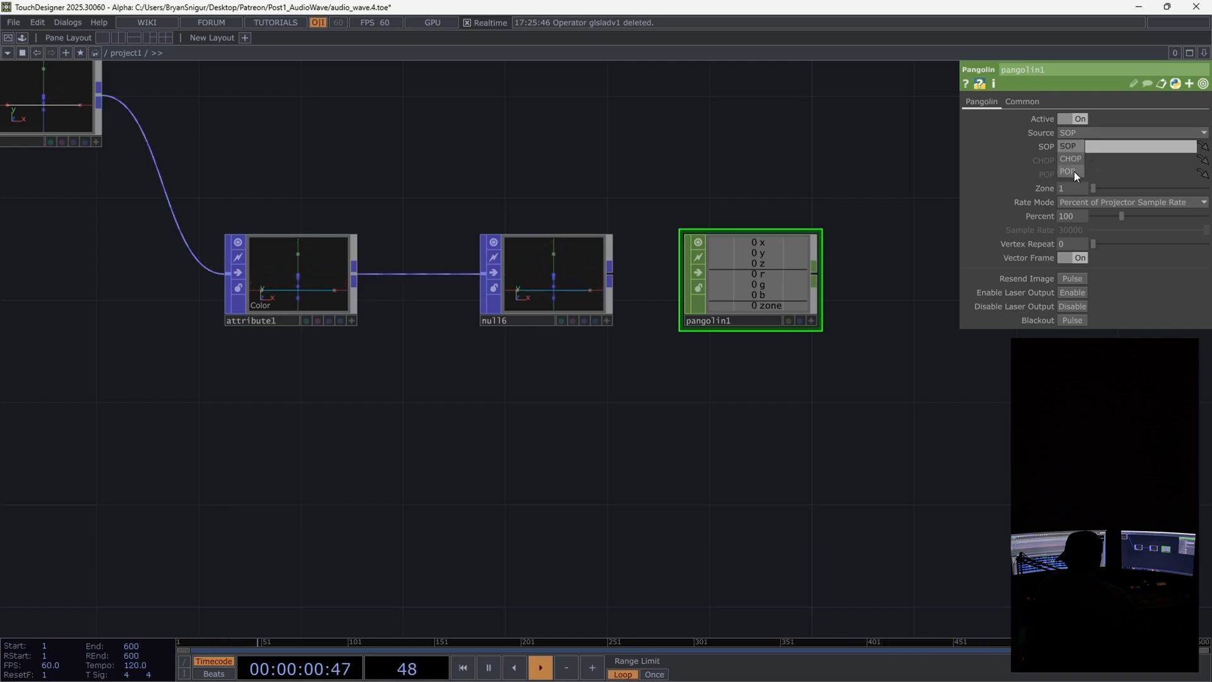
{"action": "left_click", "coordinate": [1074, 172]}
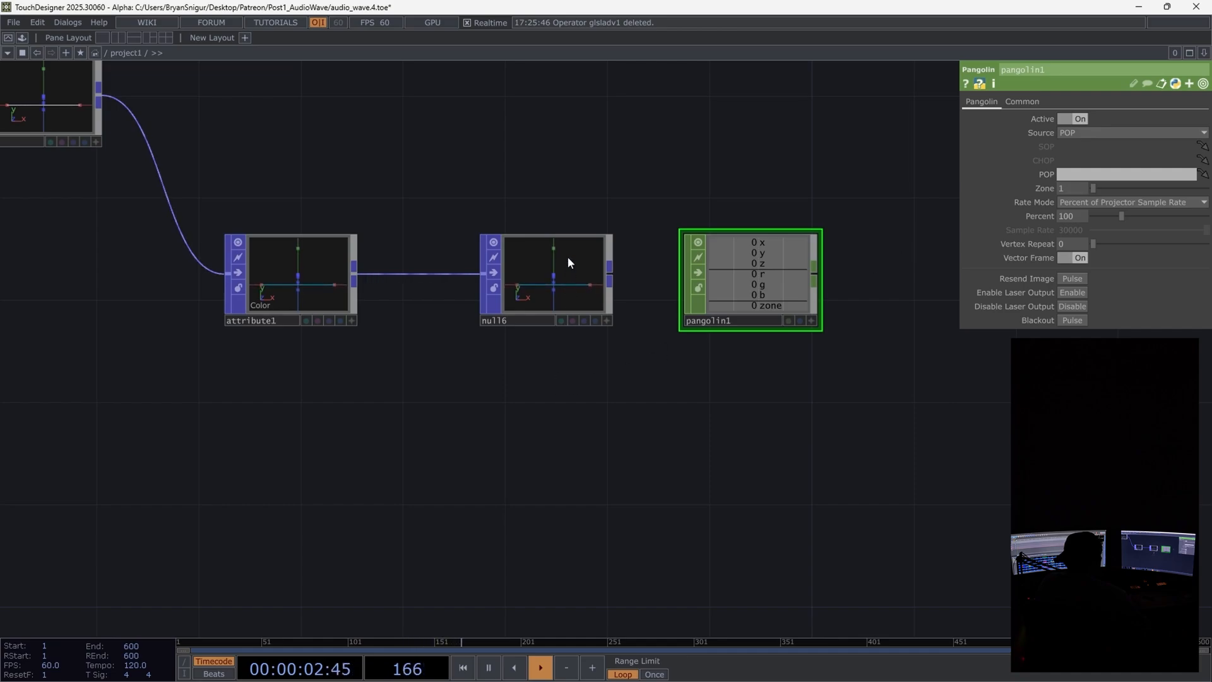
{"action": "left_click_drag", "start_coordinate": [568, 257], "coordinate": [1089, 177]}
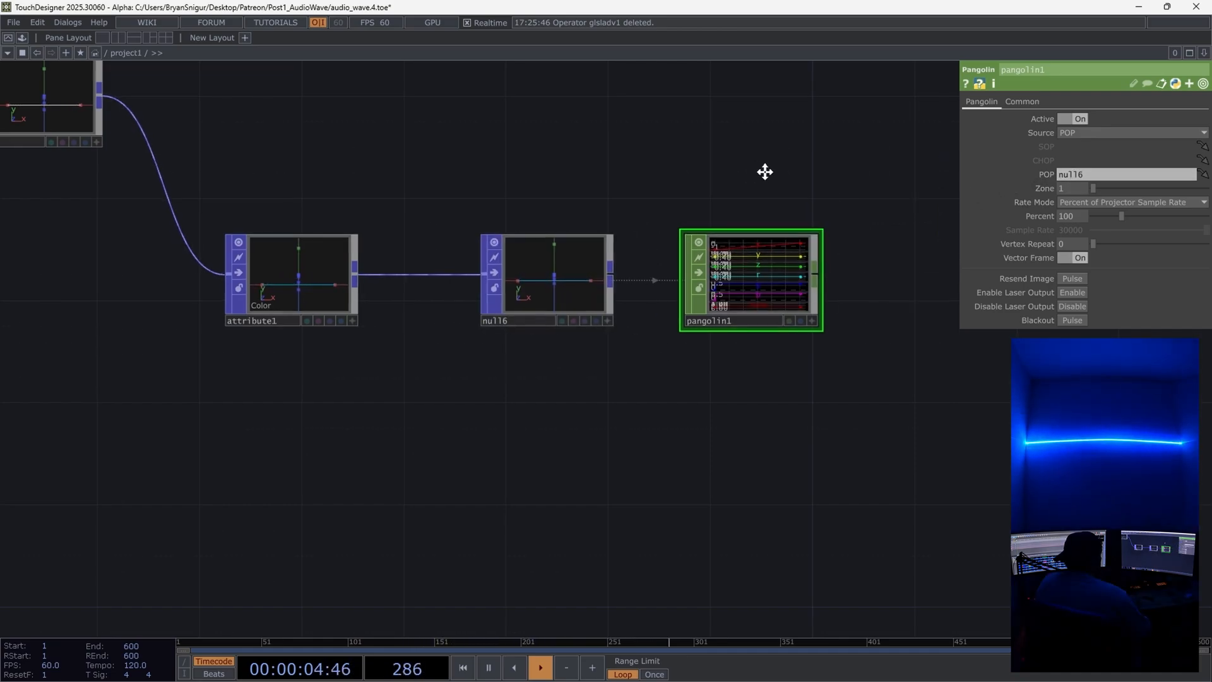
Step: Switch to Lasershow Designer BEYOND and bring its window to full-screen size
{"action": "left_click_drag", "start_coordinate": [763, 171], "coordinate": [636, 163]}
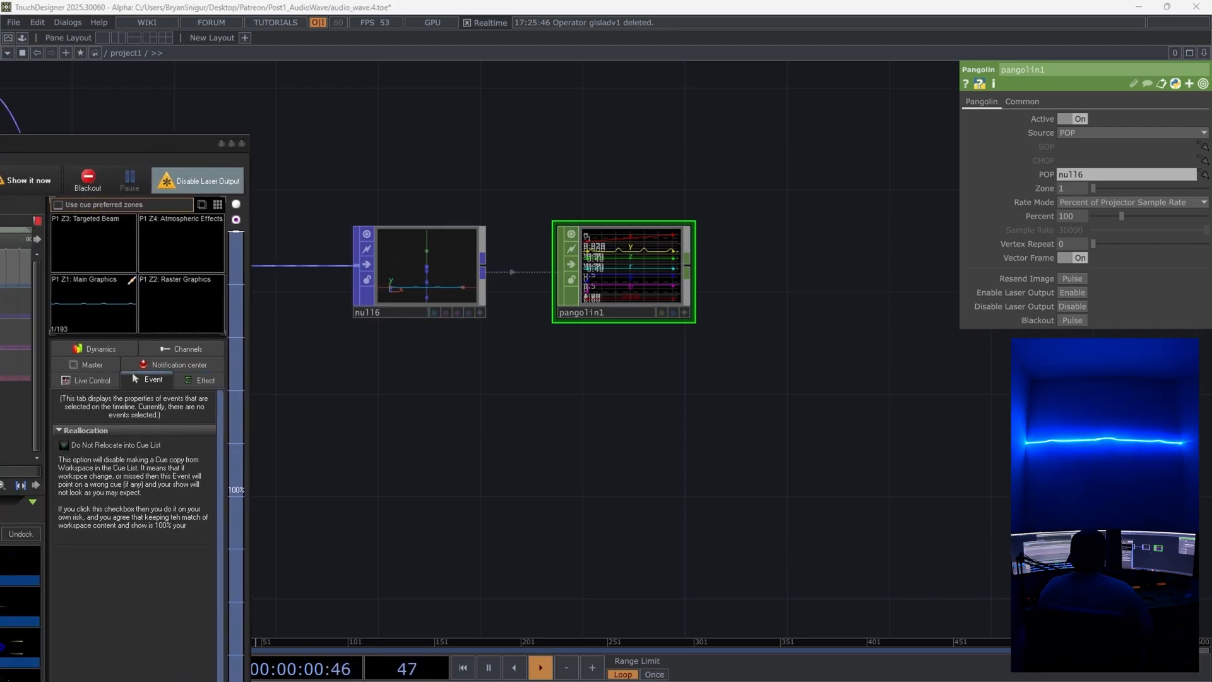
{"action": "left_click_drag", "start_coordinate": [0, 152], "coordinate": [547, 10]}
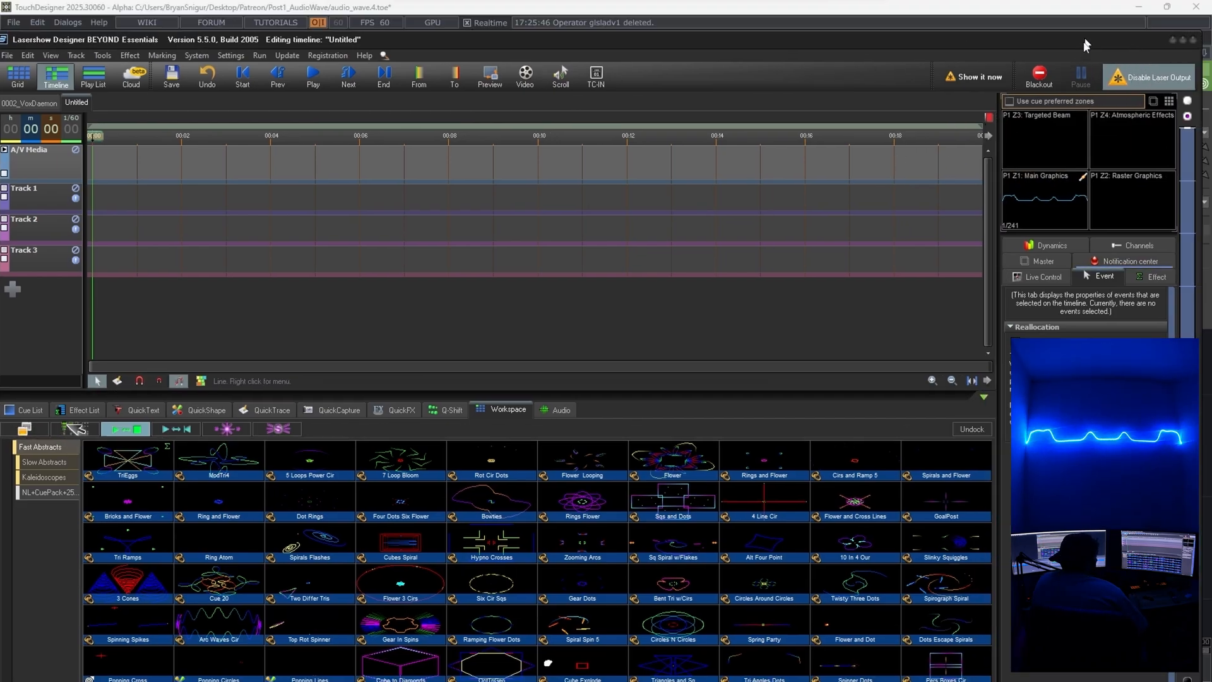
{"action": "left_click_drag", "start_coordinate": [1101, 1], "coordinate": [978, 6]}
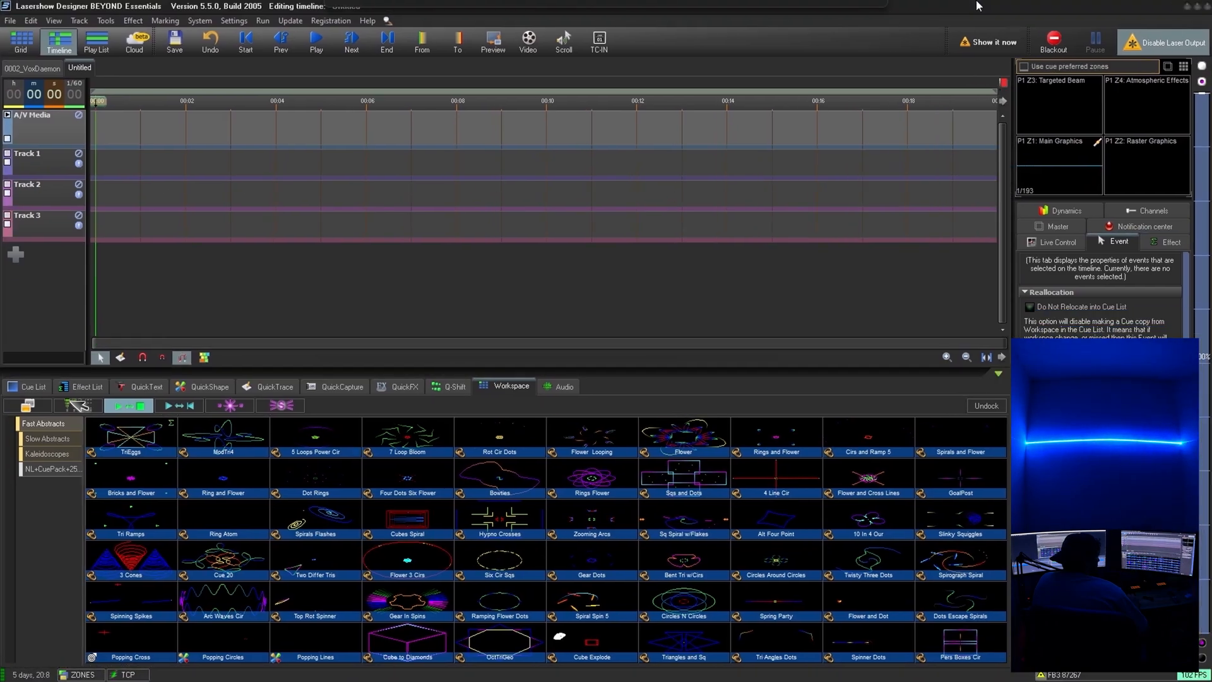
Step: Undock and enlarge the zone preview, examine the line drawn in Main Graphics, and close the preview window
{"action": "right_click", "coordinate": [1055, 130]}
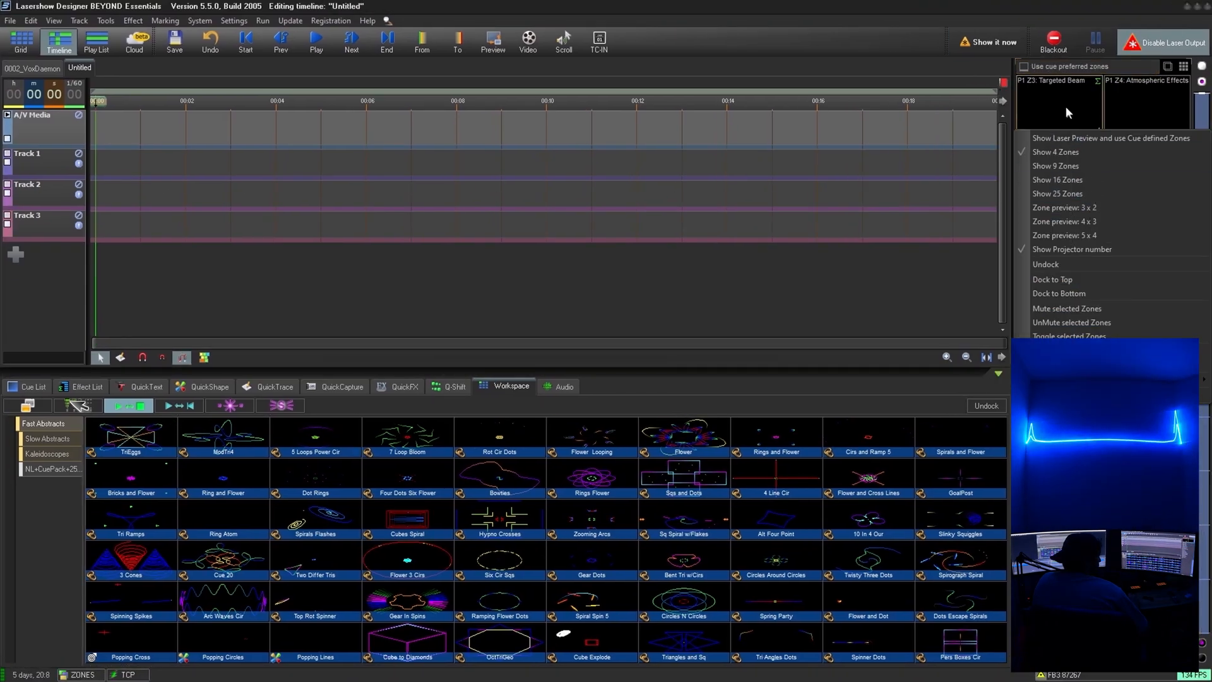
{"action": "left_click", "coordinate": [1066, 107]}
{"action": "right_click", "coordinate": [1051, 170]}
{"action": "left_click", "coordinate": [1076, 306]}
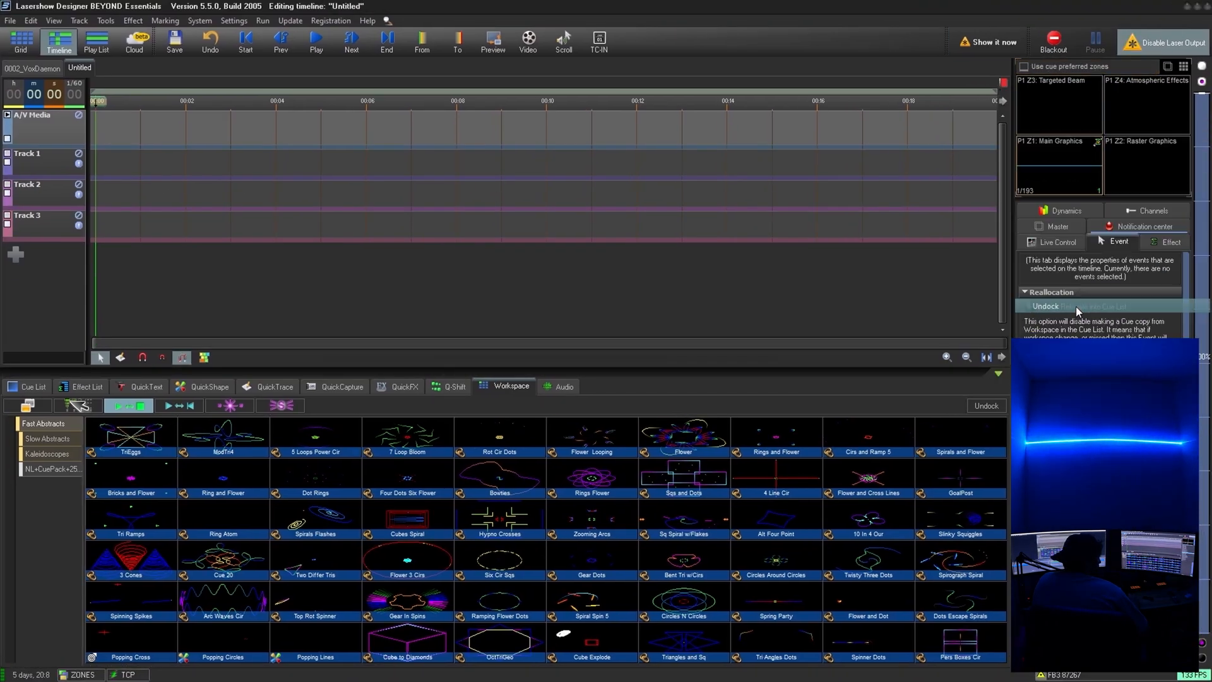
{"action": "left_click_drag", "start_coordinate": [1029, 248], "coordinate": [470, 589]}
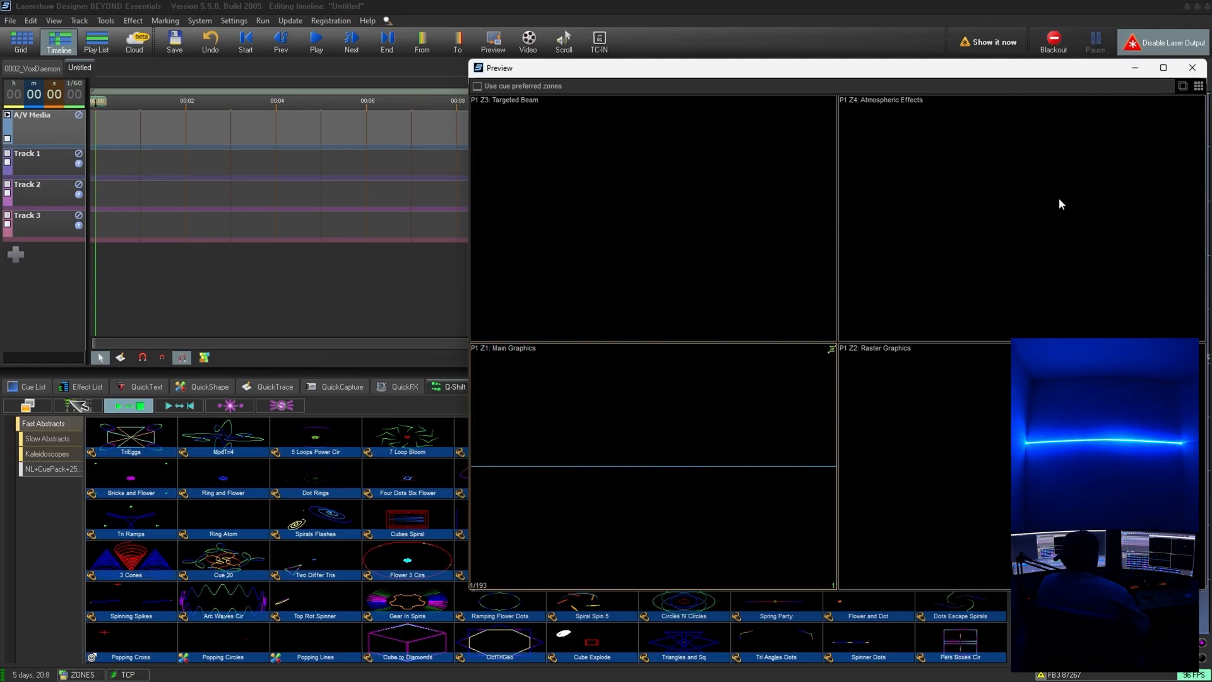
{"action": "left_click", "coordinate": [1191, 69]}
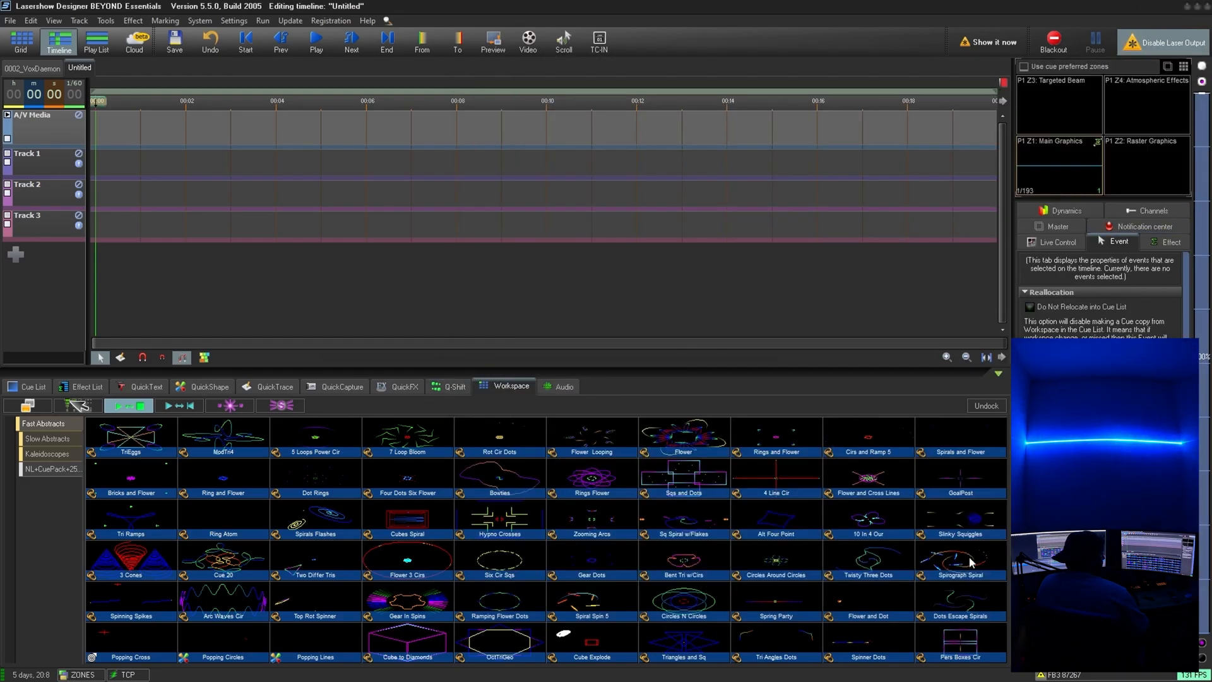
Step: Restore BEYOND to its smaller window, check the zone preview, and minimize it to return to TouchDesigner
{"action": "double_click", "coordinate": [777, 21]}
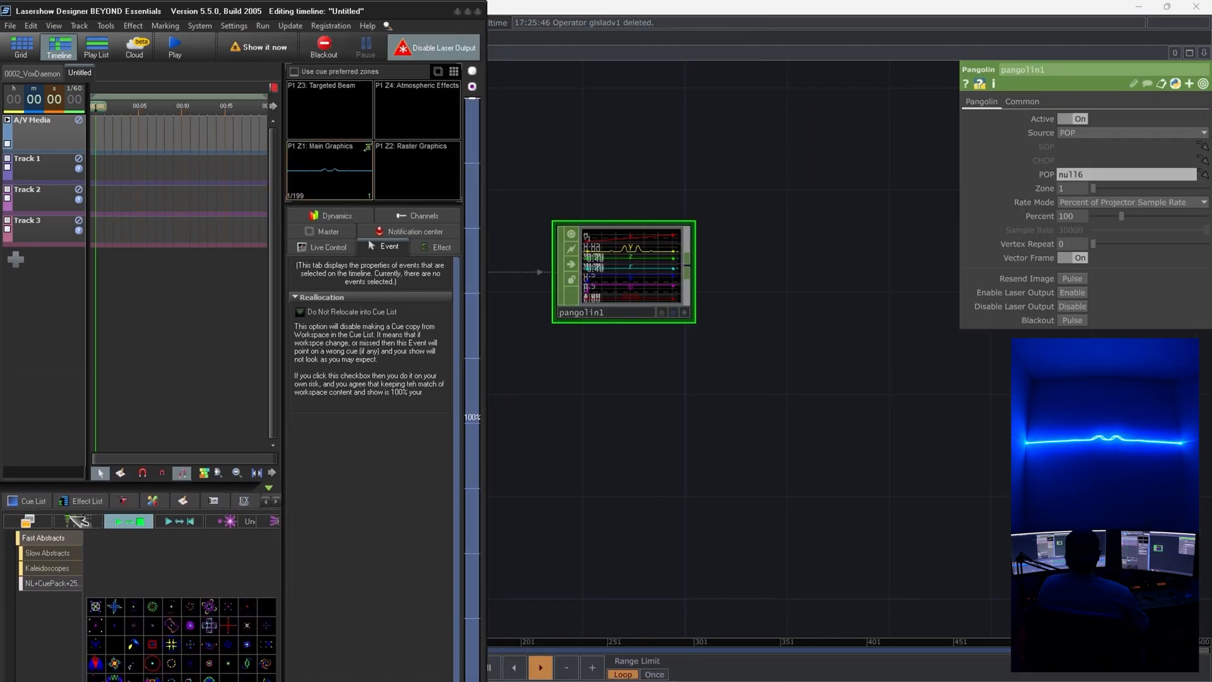
{"action": "mouse_move", "coordinate": [487, 681]}
{"action": "left_mouse_down"}
{"action": "mouse_move", "coordinate": [352, 206]}
{"action": "mouse_move", "coordinate": [301, 276]}
{"action": "mouse_move", "coordinate": [487, 681]}
{"action": "left_mouse_up"}
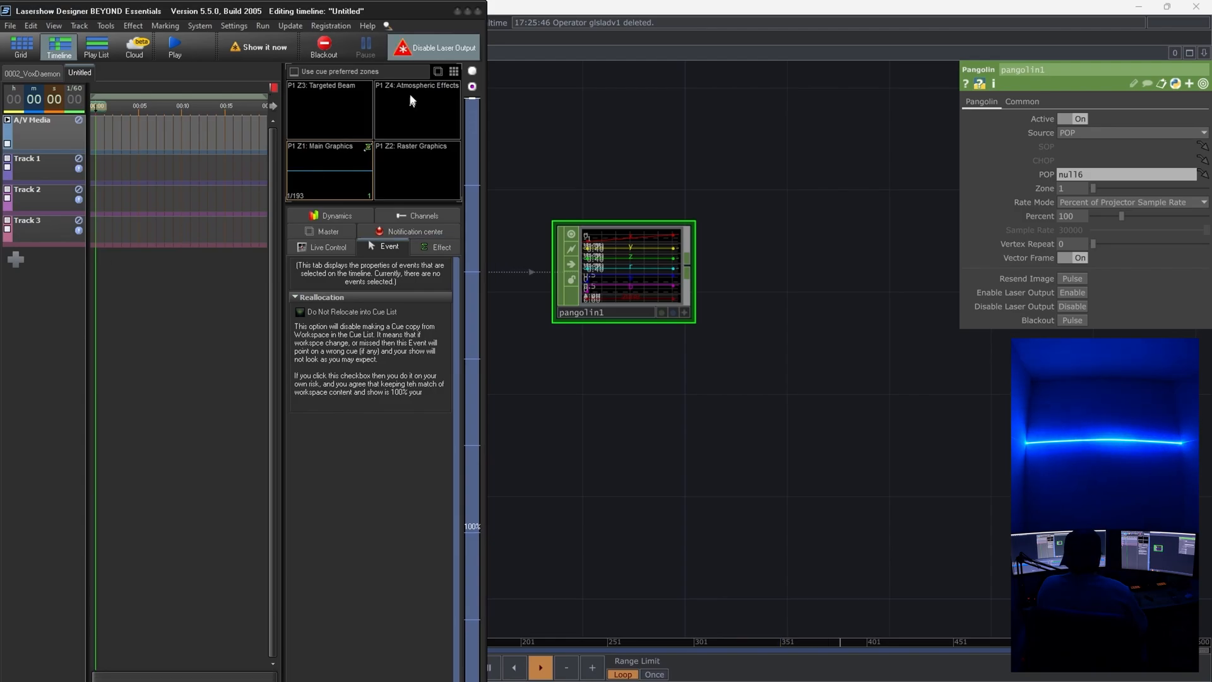
{"action": "left_click", "coordinate": [458, 12]}
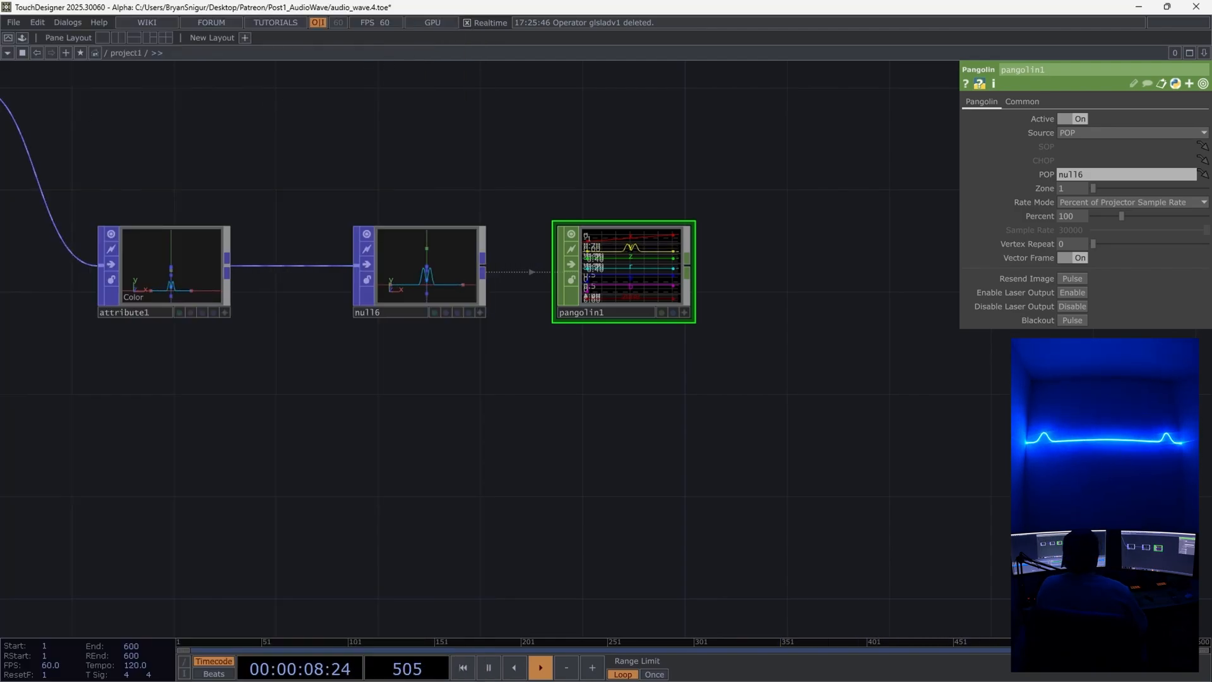
Step: Branch a Trail POP off the output of null5 and place it above the attribute1 branch
{"action": "scroll", "coordinate": [474, 490], "scroll_direction": "down", "scroll_amount": 6}
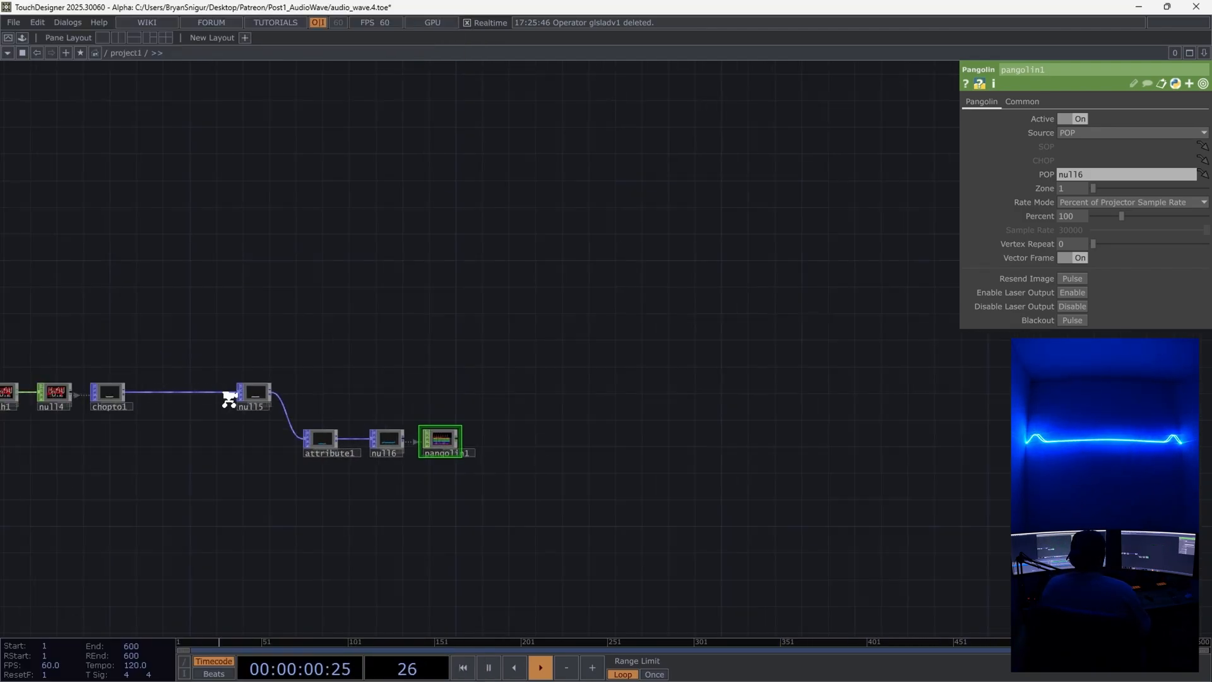
{"action": "scroll", "coordinate": [229, 400], "scroll_direction": "up", "scroll_amount": 5}
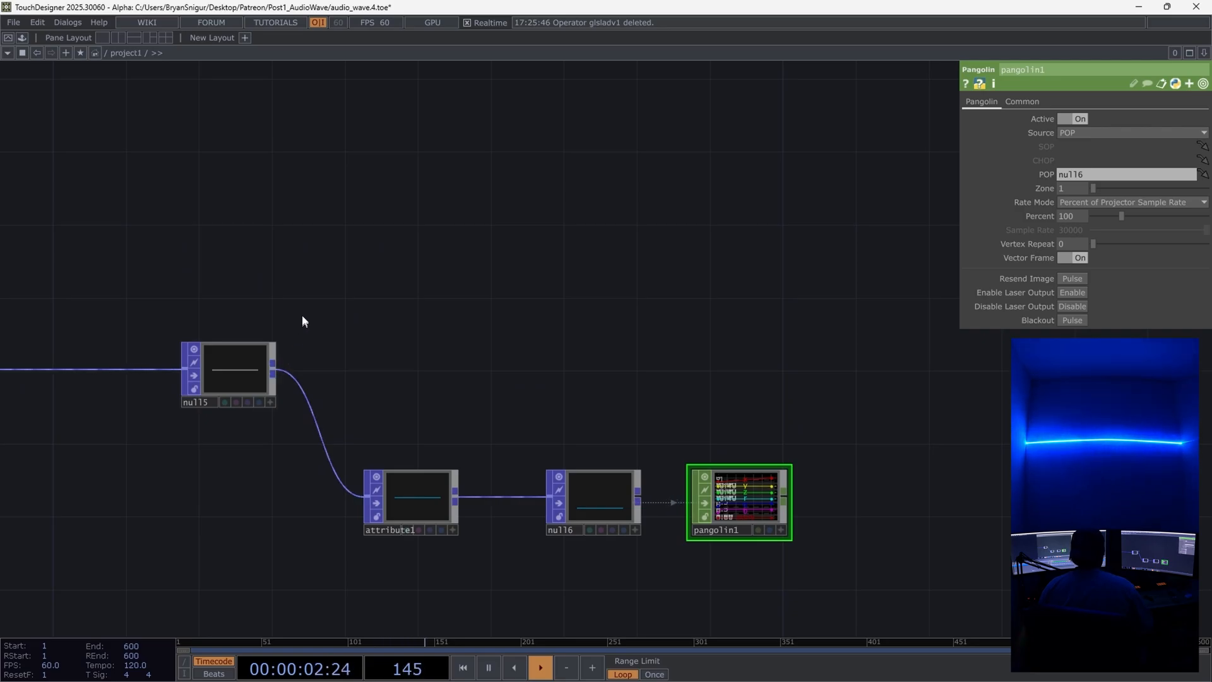
{"action": "left_click_drag", "start_coordinate": [292, 387], "coordinate": [266, 176]}
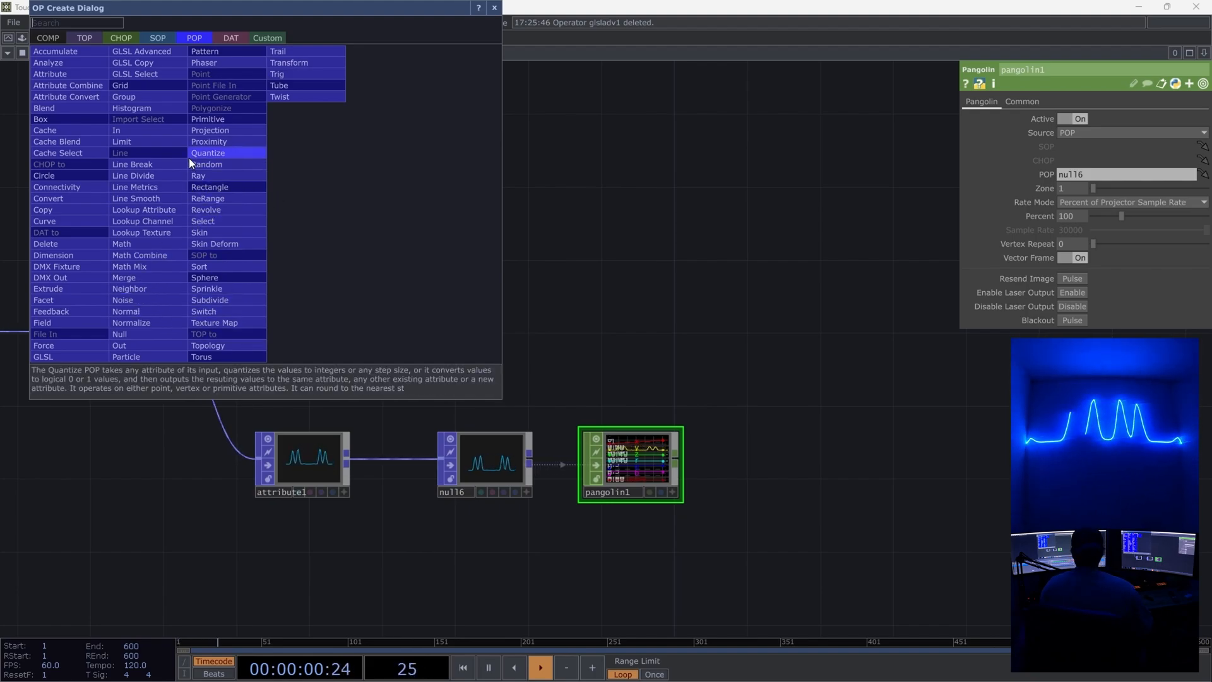
{"action": "type", "text": "tra"}
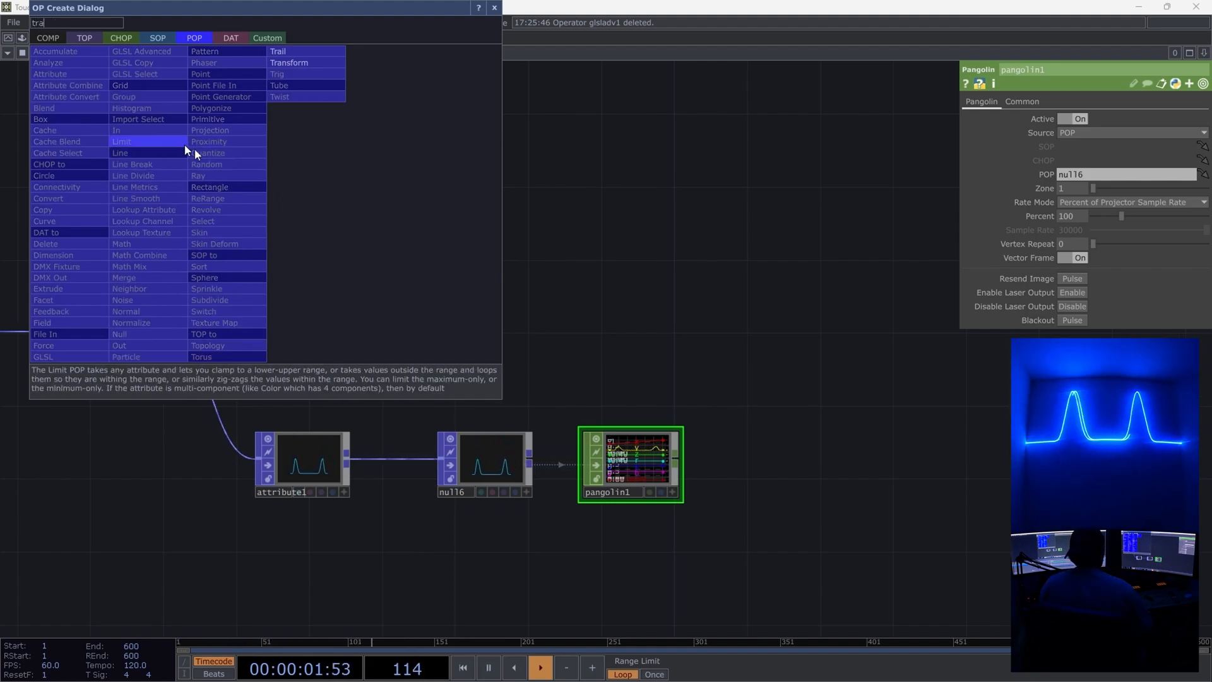
{"action": "left_click", "coordinate": [301, 50]}
{"action": "left_click", "coordinate": [286, 218]}
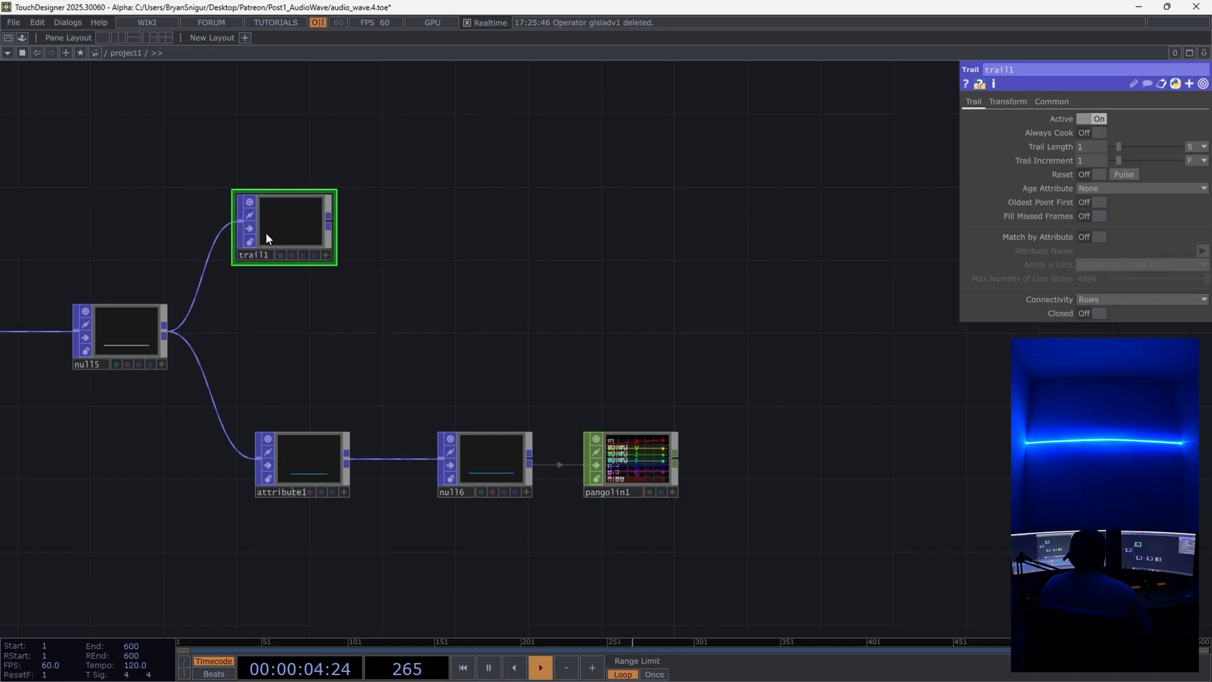
{"action": "left_click_drag", "start_coordinate": [266, 231], "coordinate": [281, 200]}
Step: Set the Connectivity of trail1 to Columns
{"action": "scroll", "coordinate": [312, 177], "scroll_direction": "up", "scroll_amount": 4}
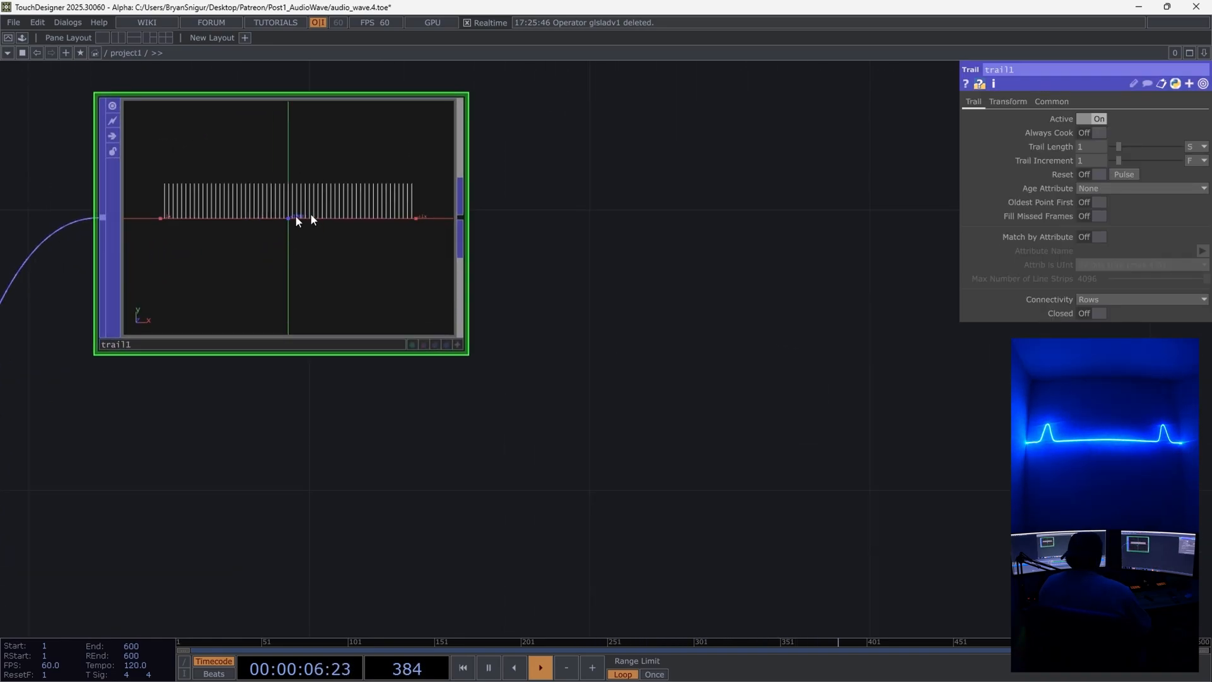
{"action": "left_click", "coordinate": [1110, 299]}
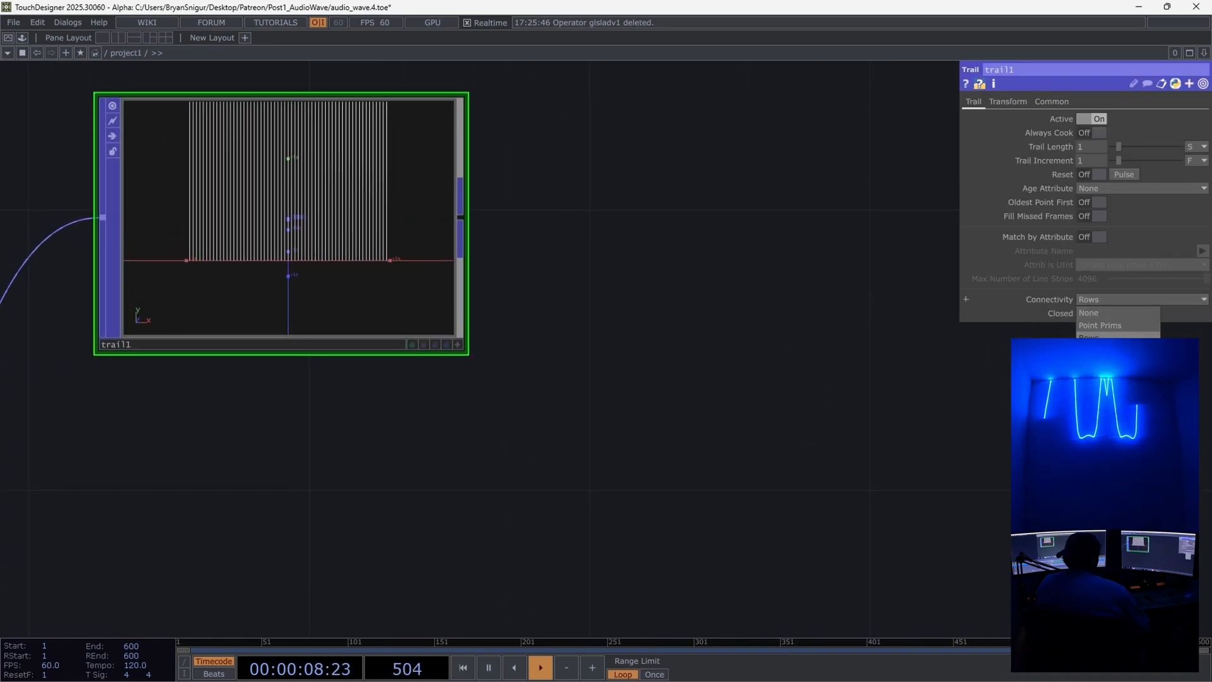
{"action": "left_click", "coordinate": [1099, 350]}
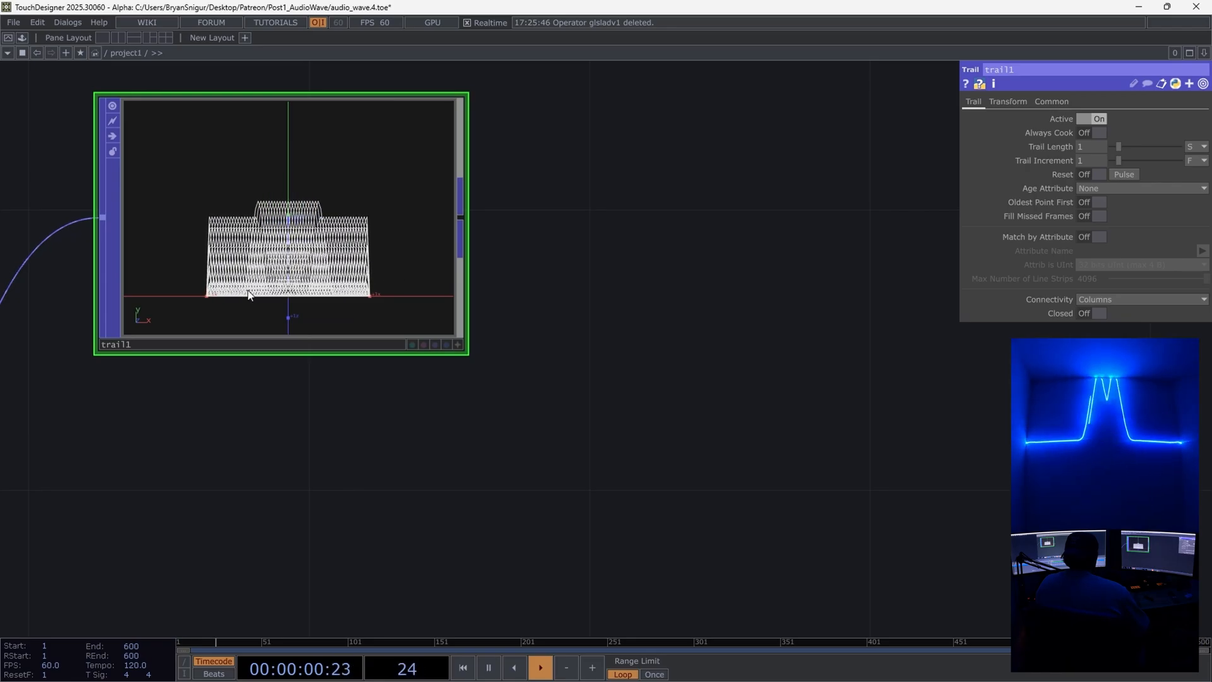
Step: Set the Trail Length of trail1 to 0.25 seconds
{"action": "scroll", "coordinate": [249, 295], "scroll_direction": "up", "scroll_amount": 2}
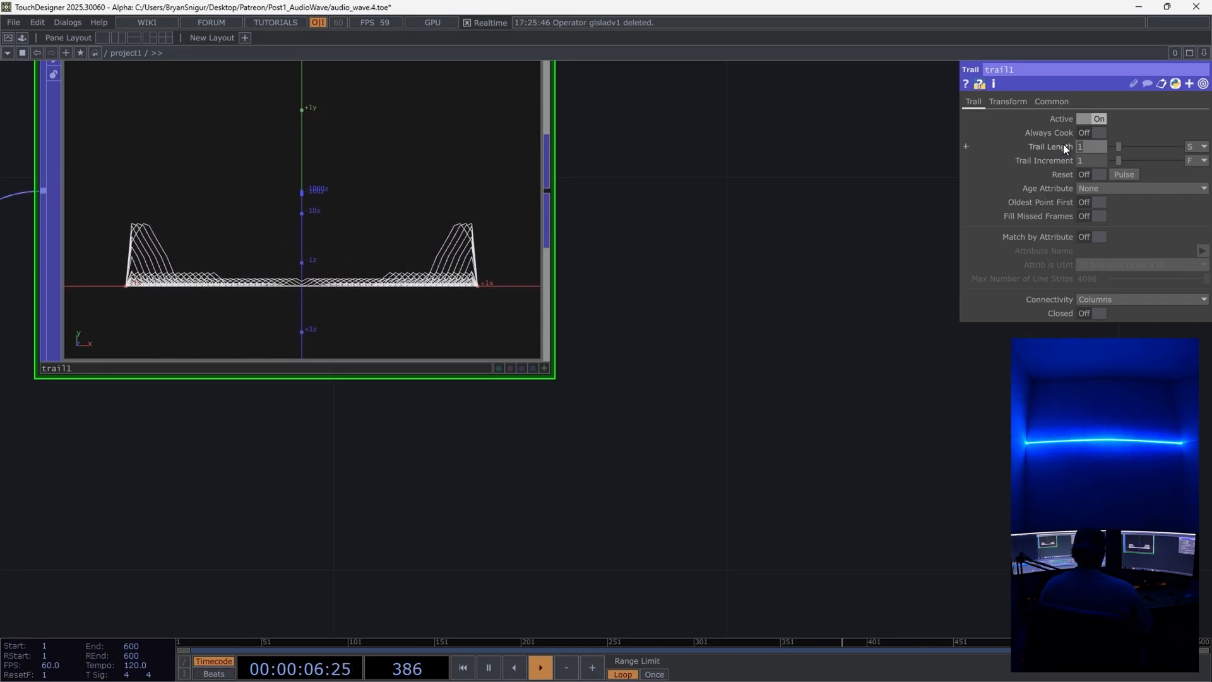
{"action": "type", "text": ".25"}
{"action": "left_click", "coordinate": [791, 187]}
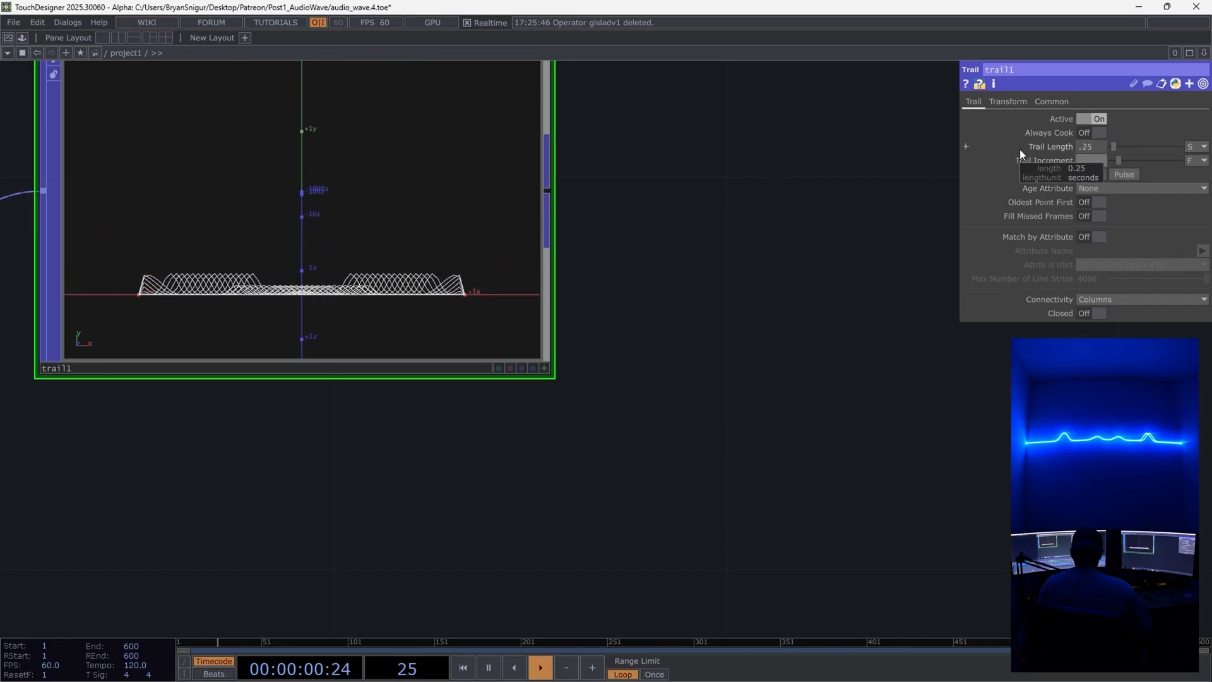
Step: Set the Z translation of trail1 to -0.6 so the trailed lines recede in depth
{"action": "left_click", "coordinate": [1018, 101]}
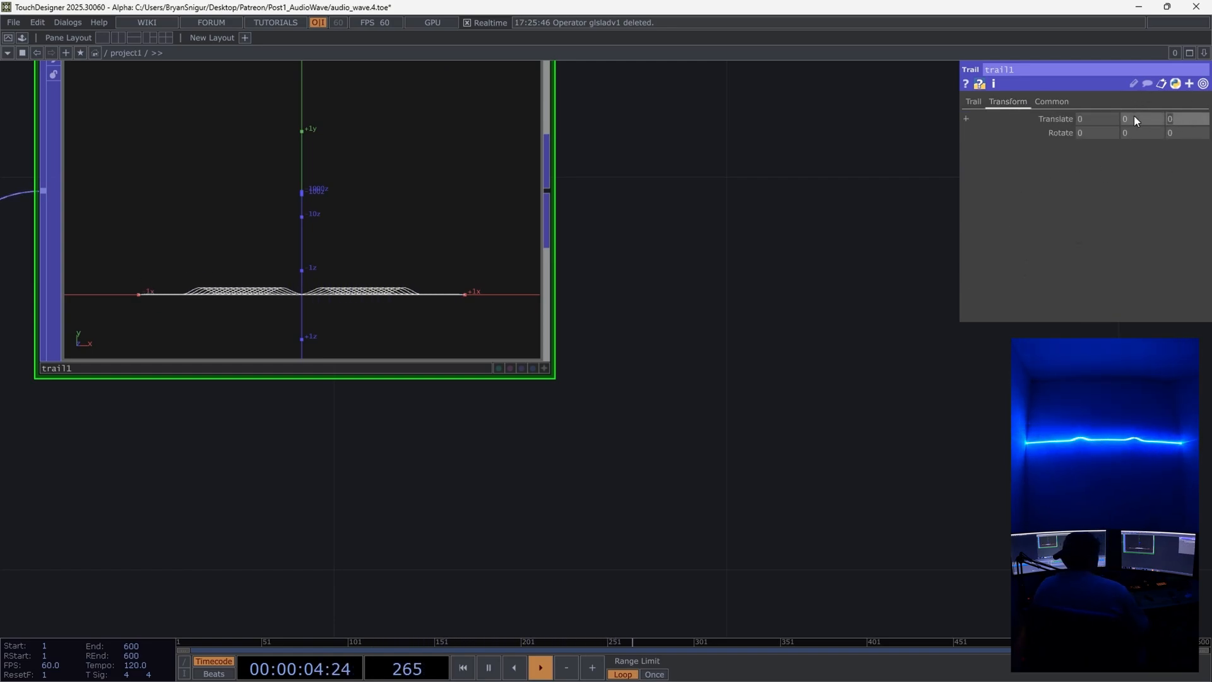
{"action": "type", "text": "-."}
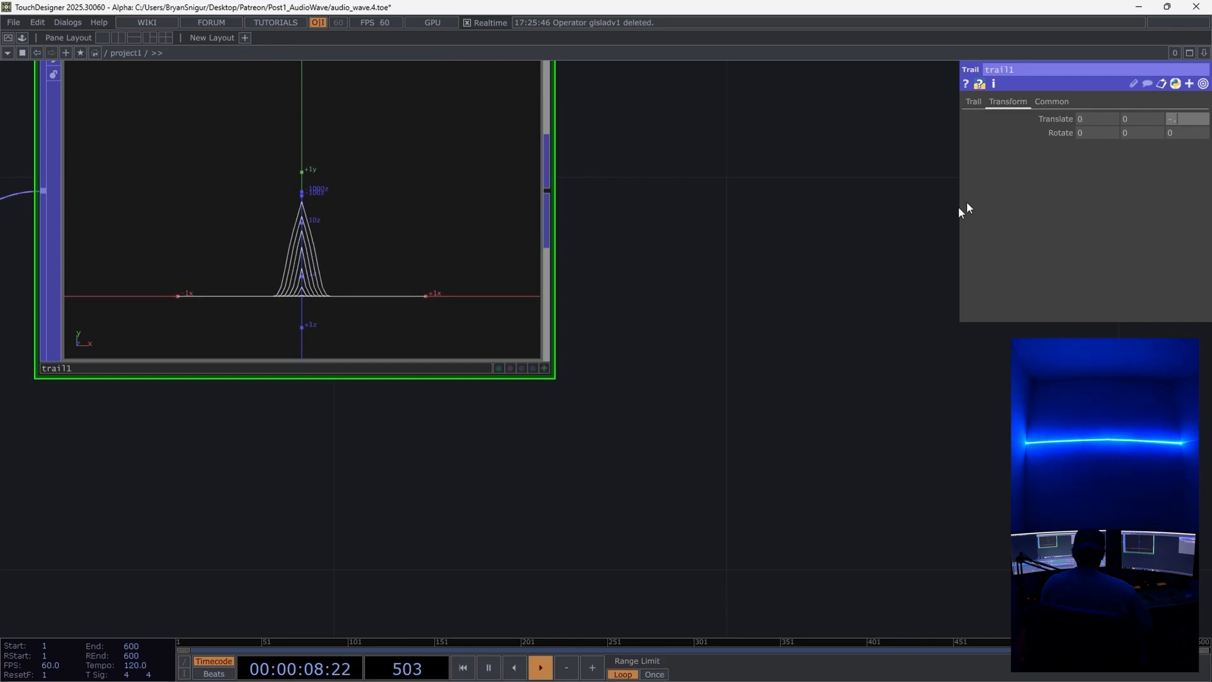
{"action": "type", "text": "6"}
{"action": "key", "text": "Return"}
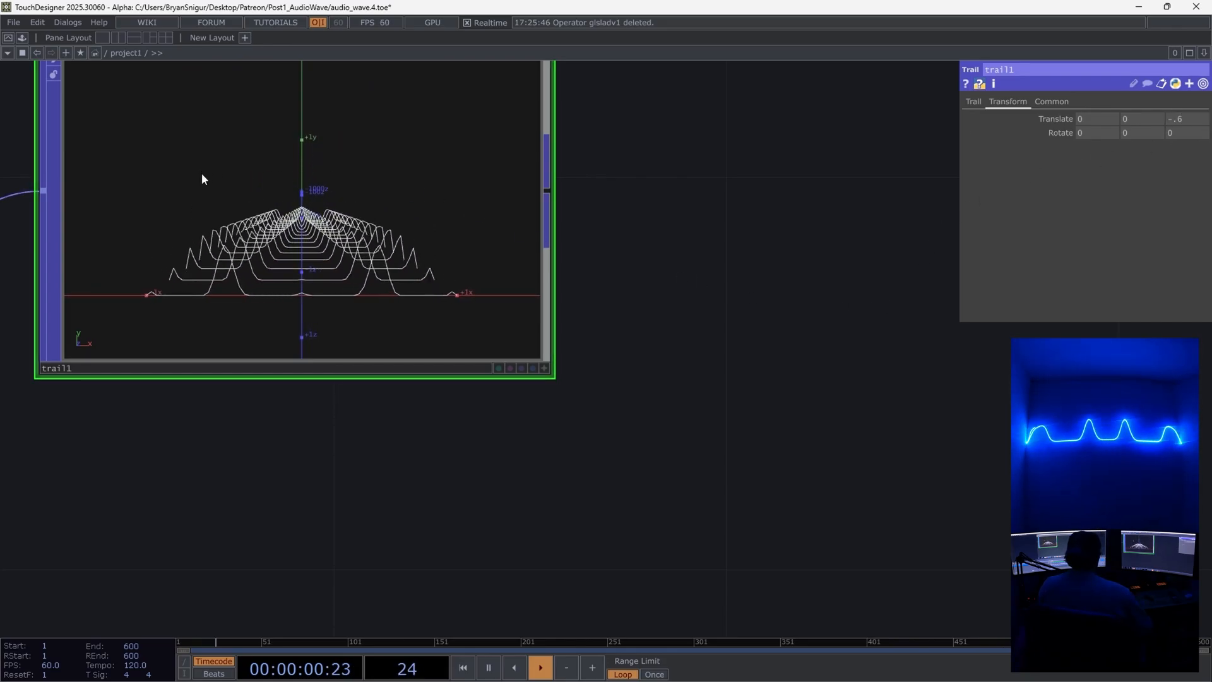
Step: Connect a Null POP to the output of trail1
{"action": "scroll", "coordinate": [203, 178], "scroll_direction": "up", "scroll_amount": 1}
{"action": "scroll", "coordinate": [455, 334], "scroll_direction": "down", "scroll_amount": 2}
{"action": "left_click_drag", "start_coordinate": [647, 295], "coordinate": [732, 360]}
{"action": "scroll", "coordinate": [431, 391], "scroll_direction": "up", "scroll_amount": 2}
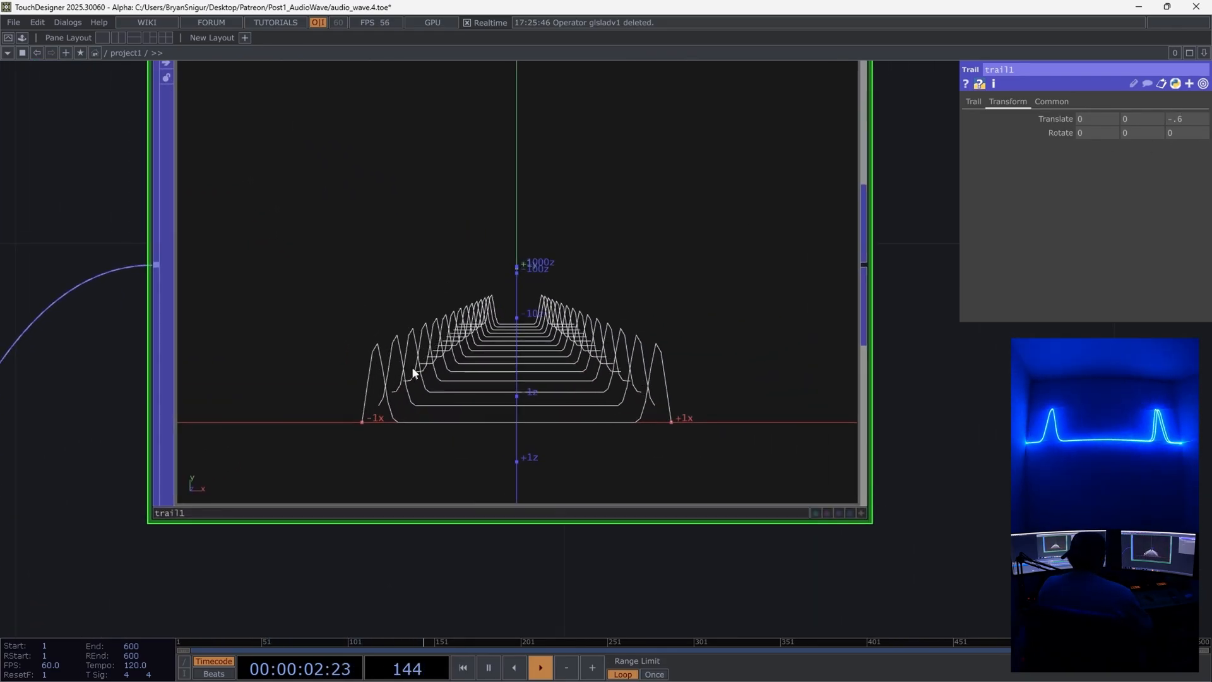
{"action": "scroll", "coordinate": [530, 277], "scroll_direction": "down", "scroll_amount": 4}
{"action": "left_click_drag", "start_coordinate": [631, 309], "coordinate": [300, 274]}
{"action": "right_click", "coordinate": [408, 245]}
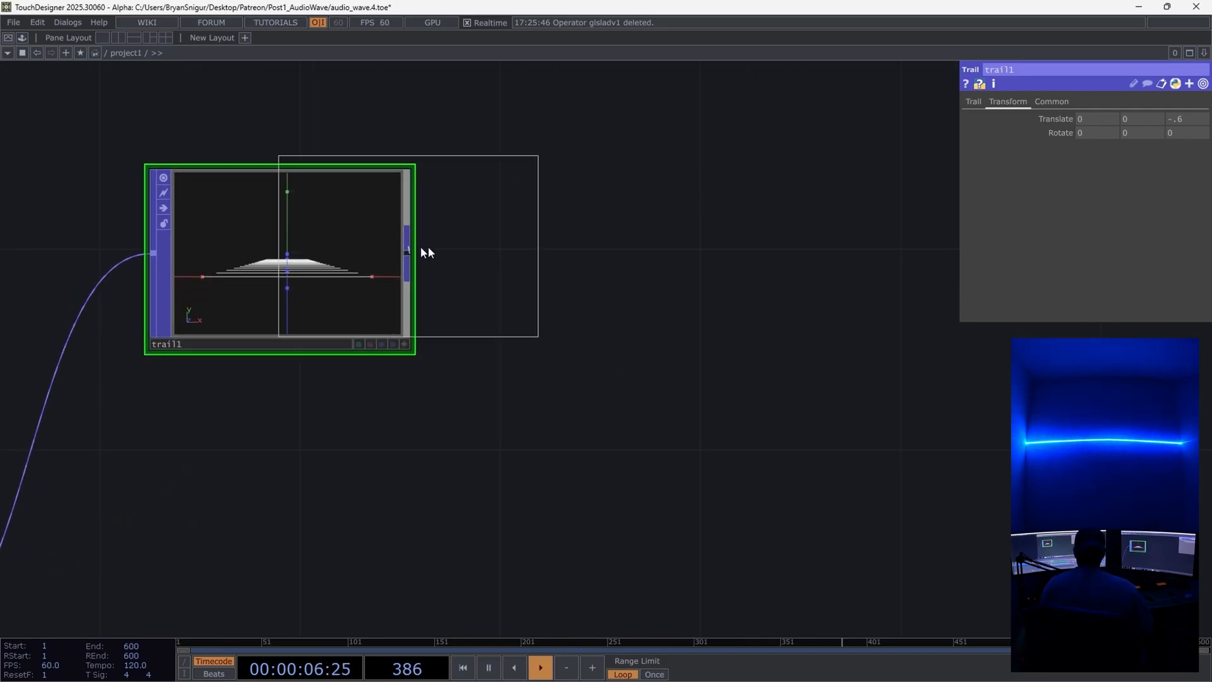
{"action": "left_click", "coordinate": [832, 303]}
{"action": "key", "text": "h"}
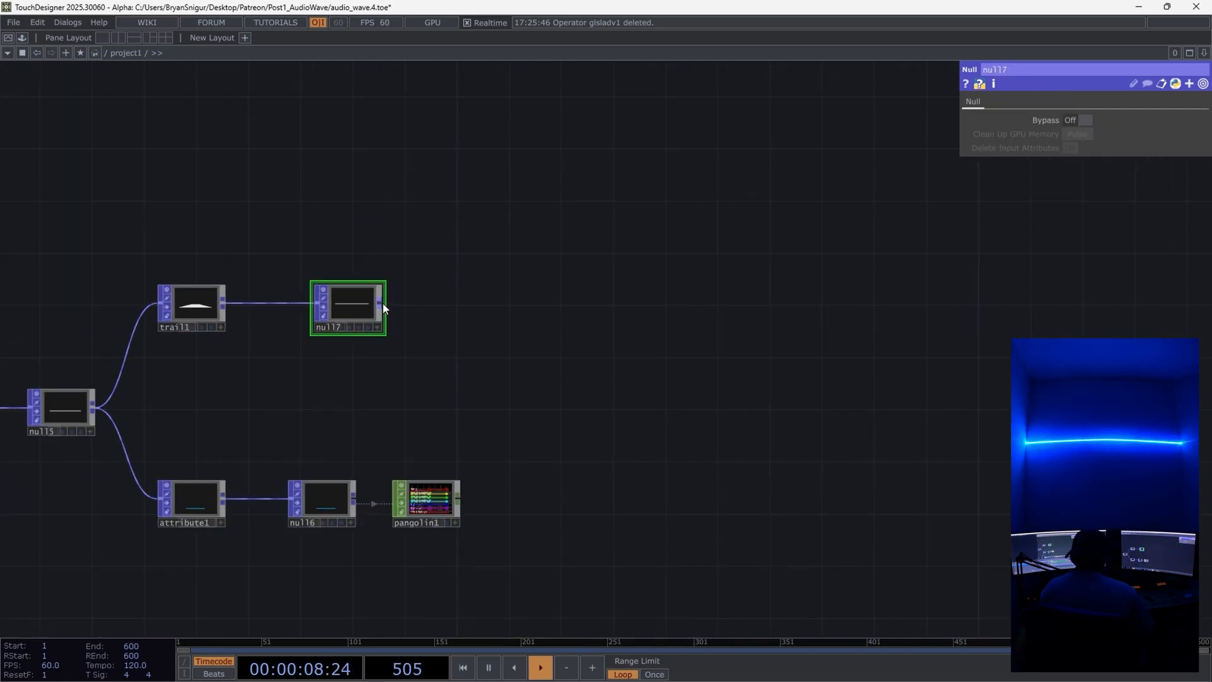
Step: Branch a Geometry COMP off the output of null7 and place it beside that node
{"action": "right_click", "coordinate": [383, 304]}
{"action": "left_click", "coordinate": [177, 143]}
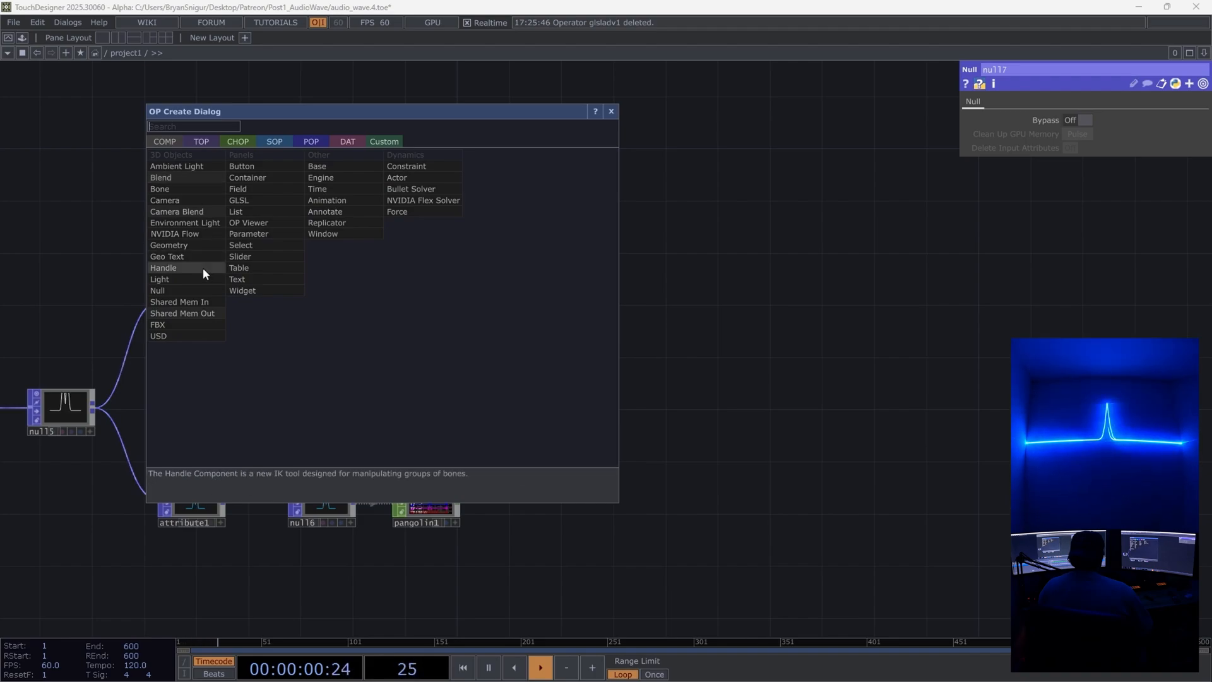
{"action": "left_click", "coordinate": [177, 249]}
{"action": "left_click", "coordinate": [492, 308]}
Step: Add a Camera COMP above geo1 and a Light COMP beside the camera
{"action": "key", "text": "Tab"}
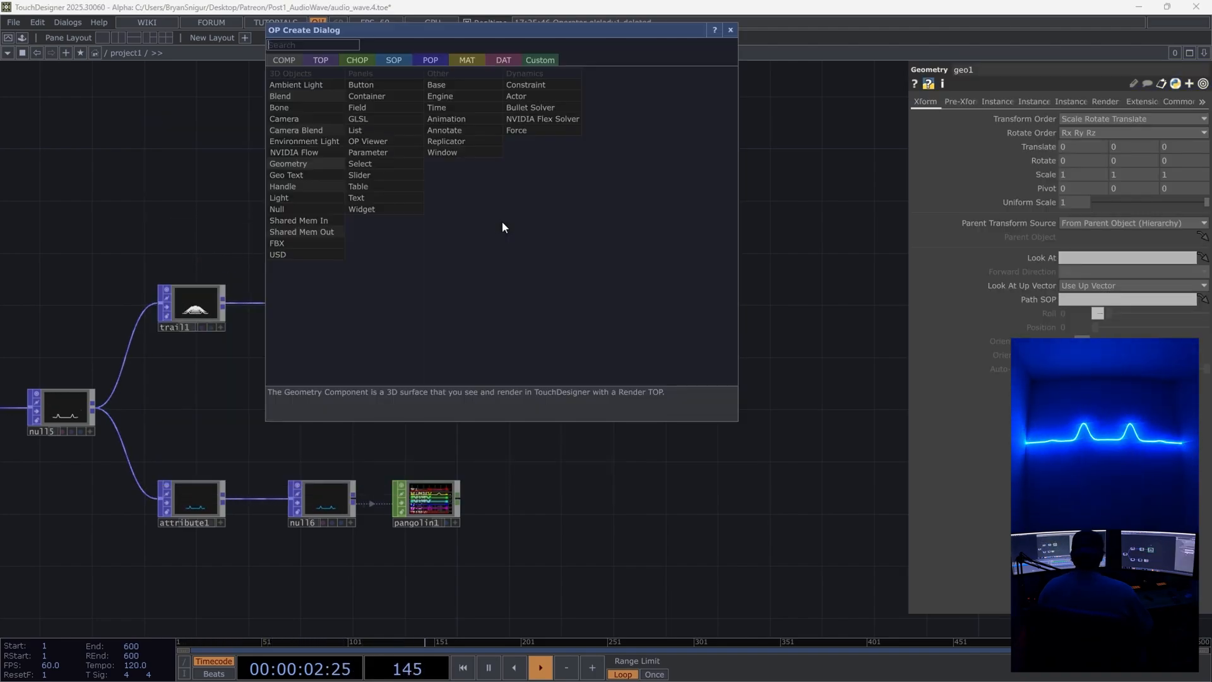
{"action": "type", "text": "ca"}
{"action": "left_click", "coordinate": [297, 131]}
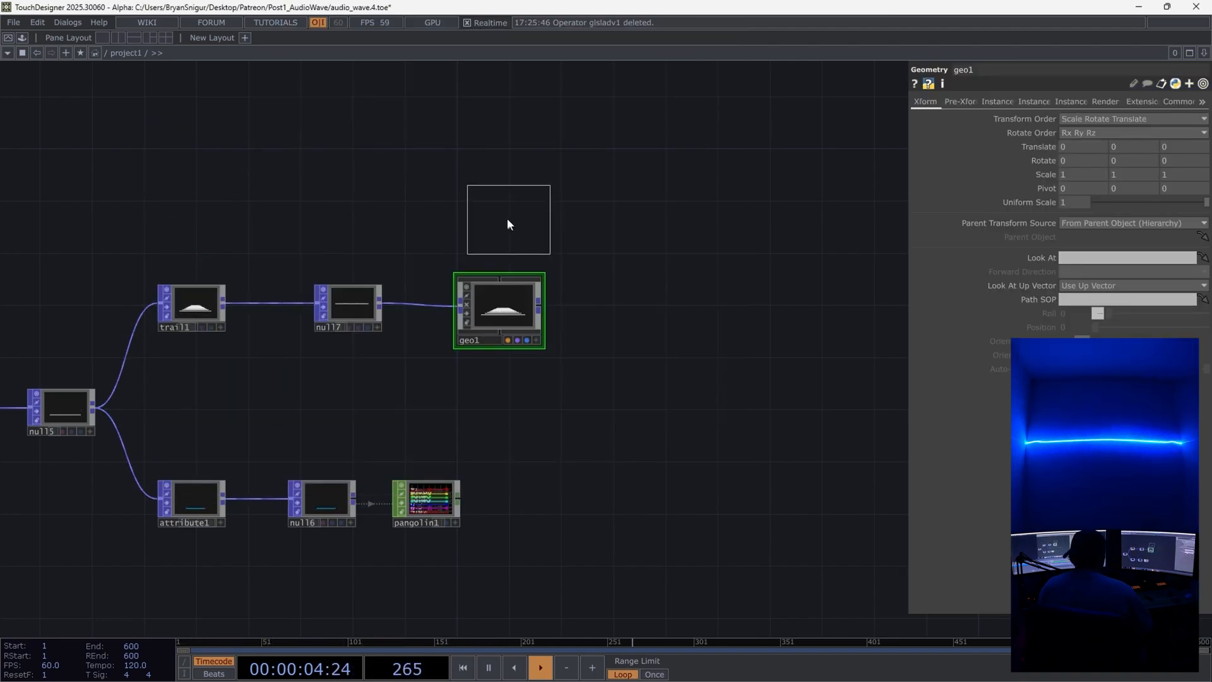
{"action": "left_click", "coordinate": [500, 222]}
{"action": "key", "text": "Tab"}
{"action": "left_click", "coordinate": [358, 195]}
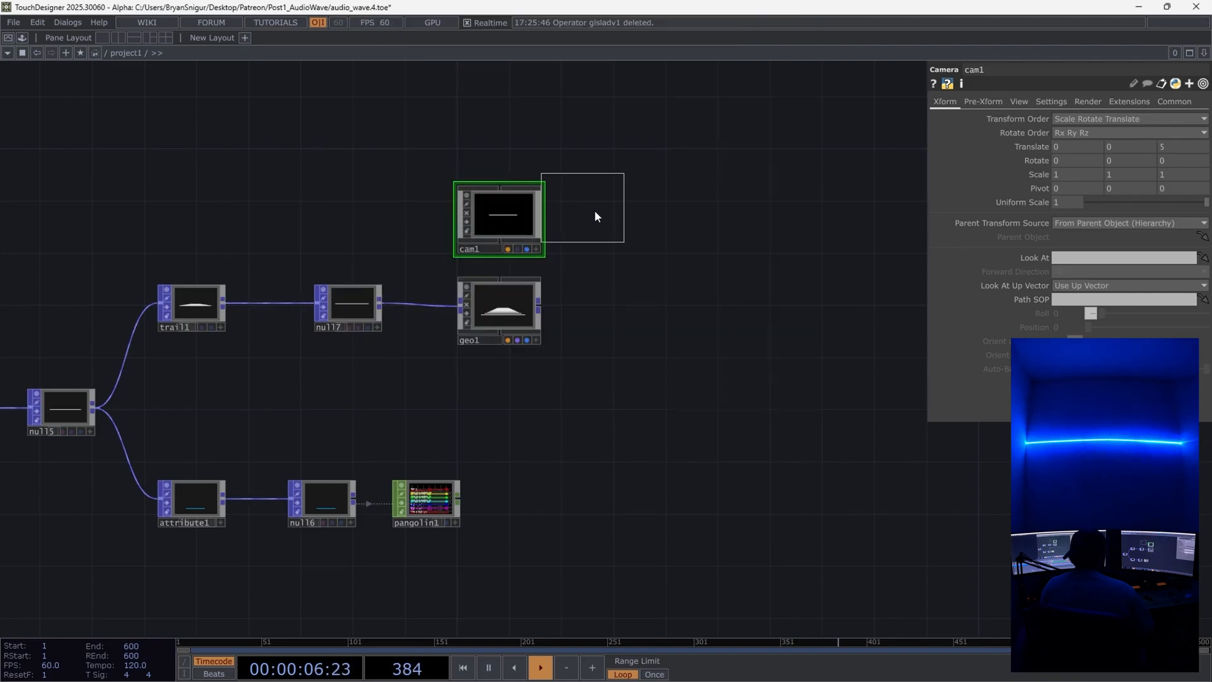
{"action": "left_click", "coordinate": [643, 219]}
Step: Add a Render TOP below light1 to render the geometry with the camera and light
{"action": "key", "text": "Tab"}
{"action": "type", "text": "re"}
{"action": "key", "text": "Tab"}
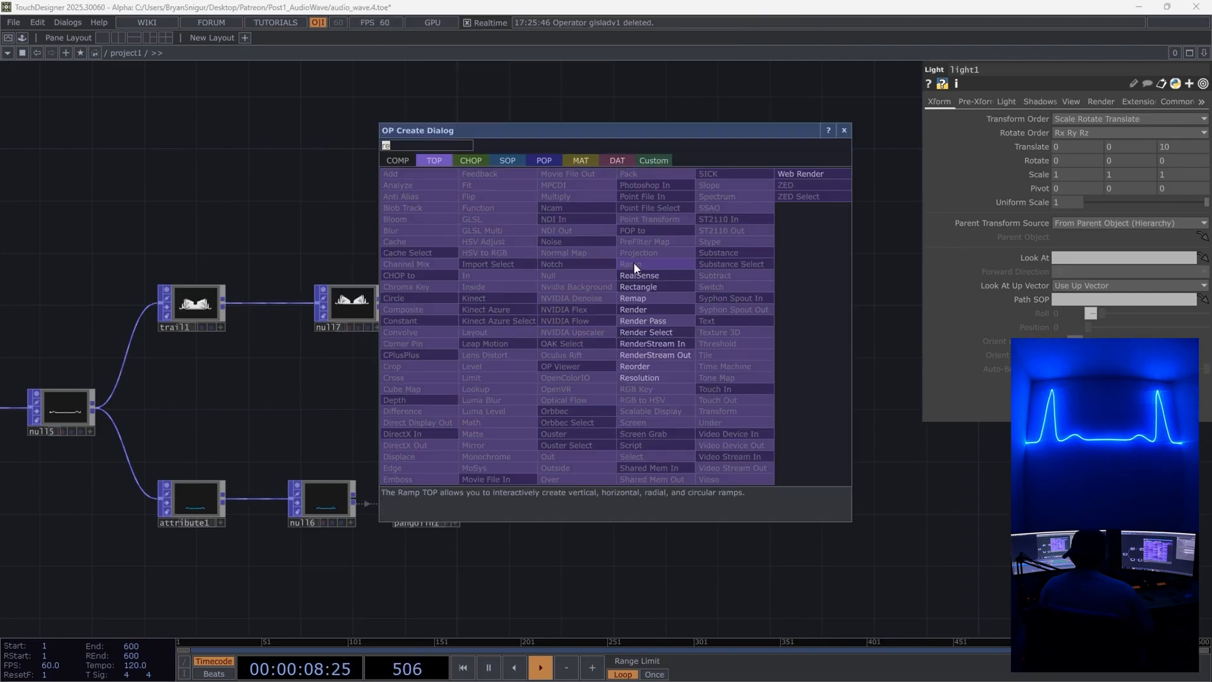
{"action": "left_click", "coordinate": [643, 309]}
{"action": "left_click", "coordinate": [648, 316]}
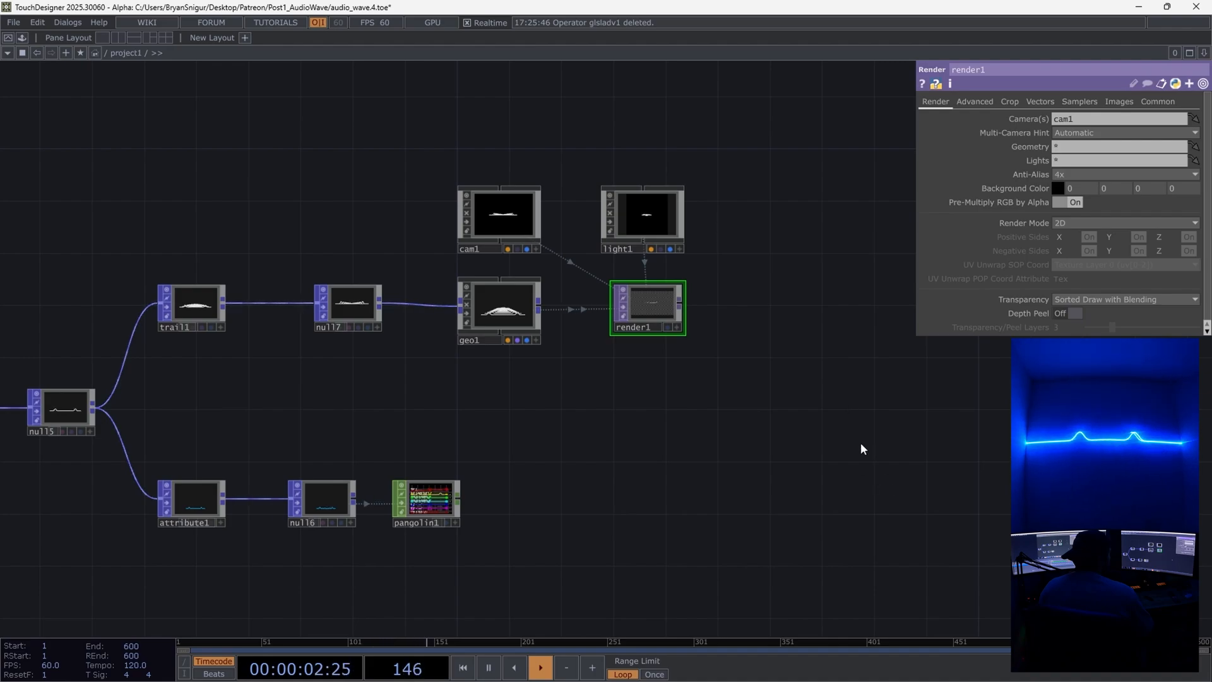
Step: Set the resolution of render1 to 1080 x 1080
{"action": "left_click", "coordinate": [1168, 103]}
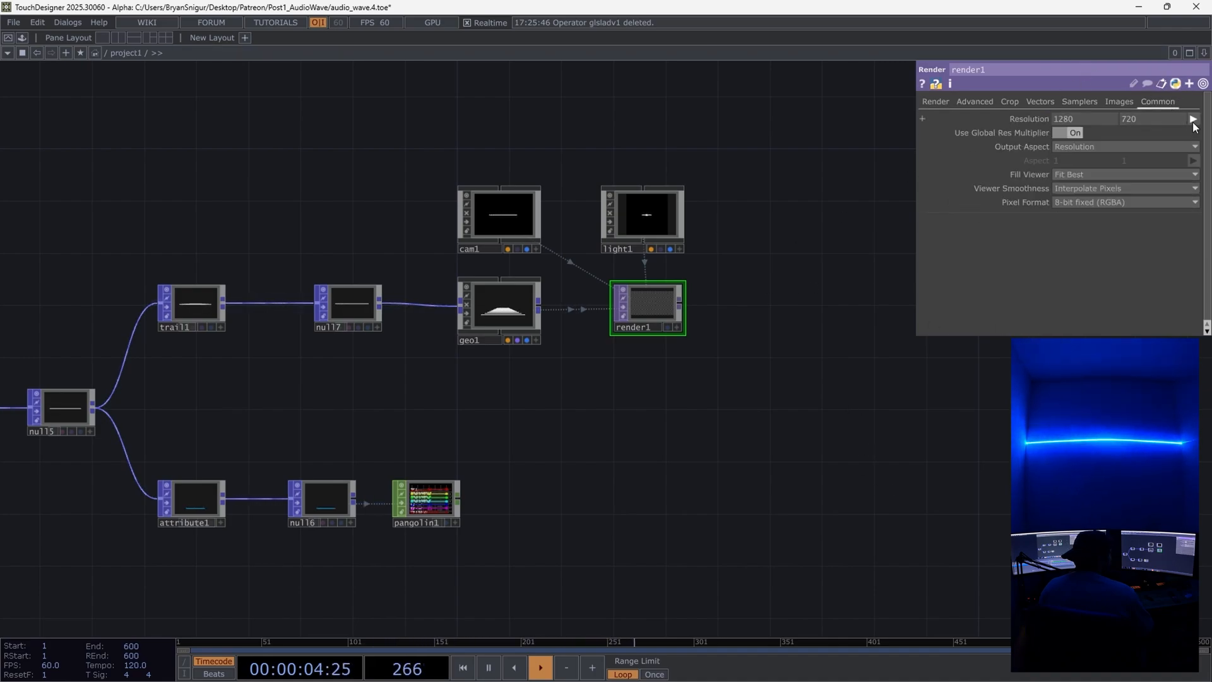
{"action": "left_click", "coordinate": [1194, 119]}
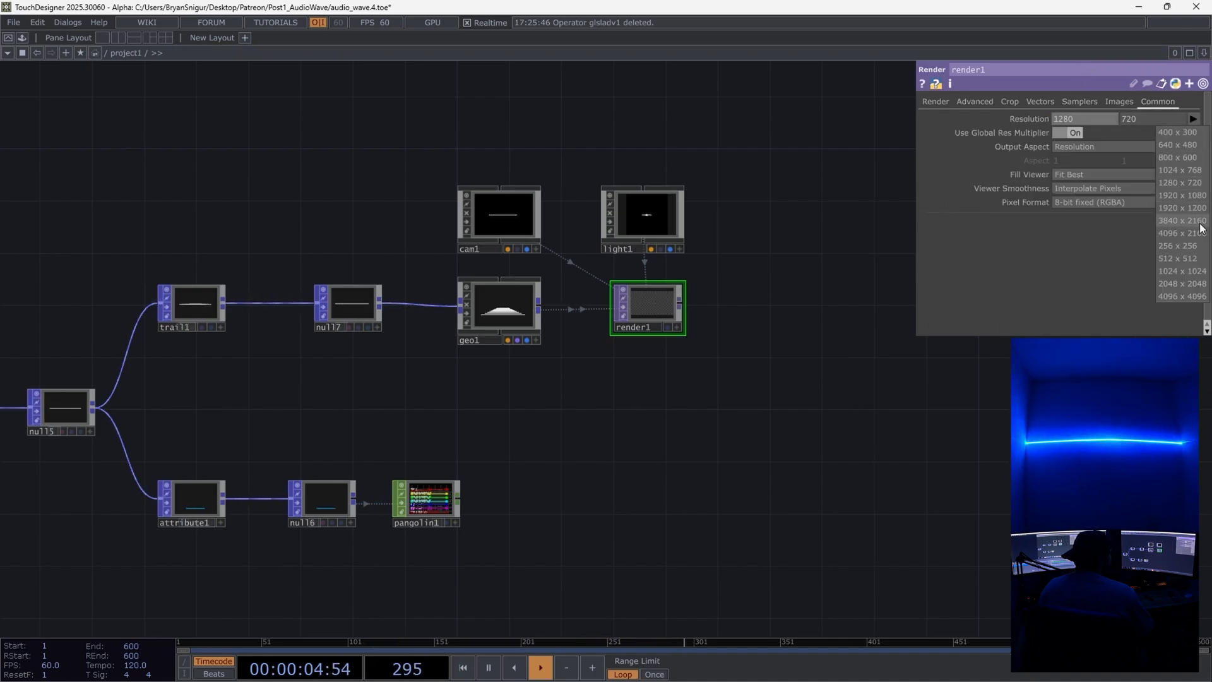
{"action": "left_click", "coordinate": [1070, 115]}
{"action": "type", "text": "1080"}
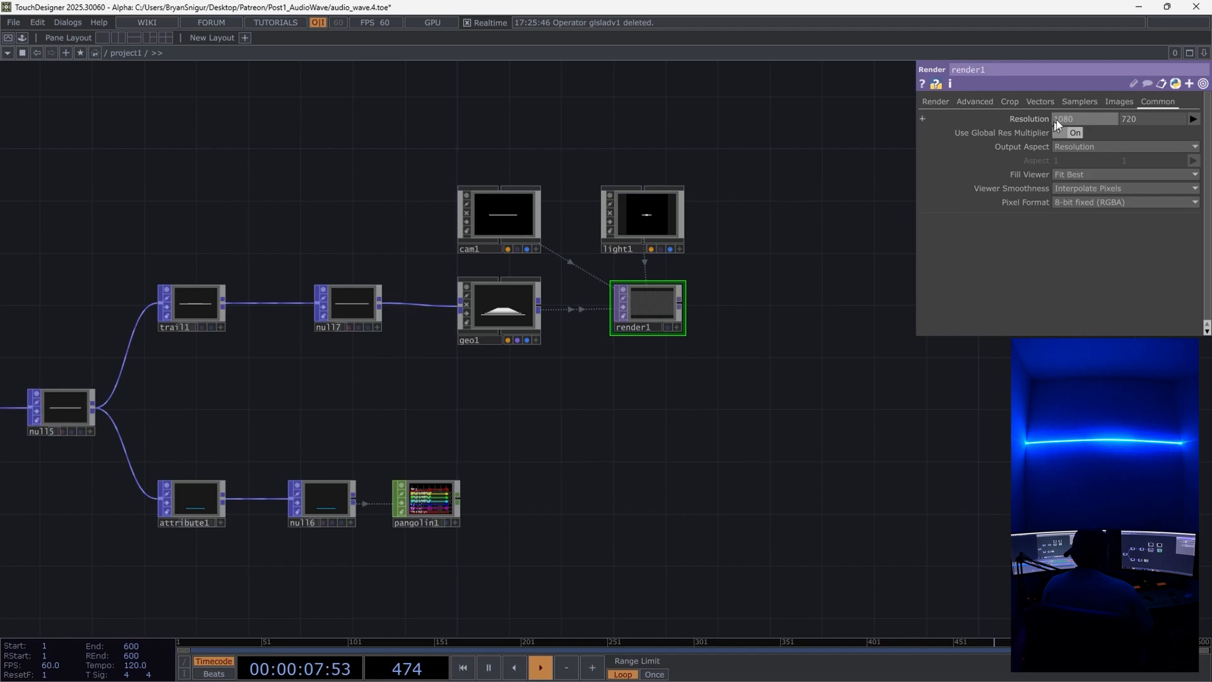
{"action": "left_click", "coordinate": [1134, 119]}
{"action": "left_click_drag", "start_coordinate": [1134, 119], "coordinate": [1112, 117]}
{"action": "type", "text": "1080"}
{"action": "key", "text": "Return"}
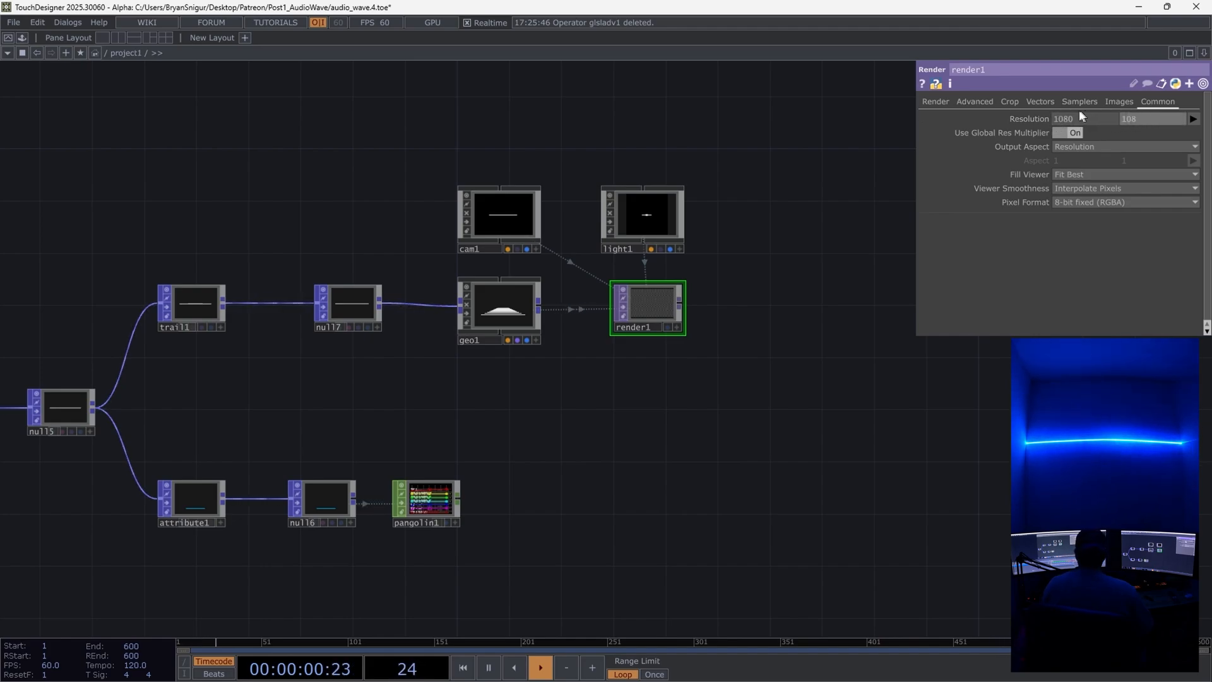
Step: Set the Z translation of cam1 to 2.44 to bring the camera closer to the lines
{"action": "left_click", "coordinate": [503, 215]}
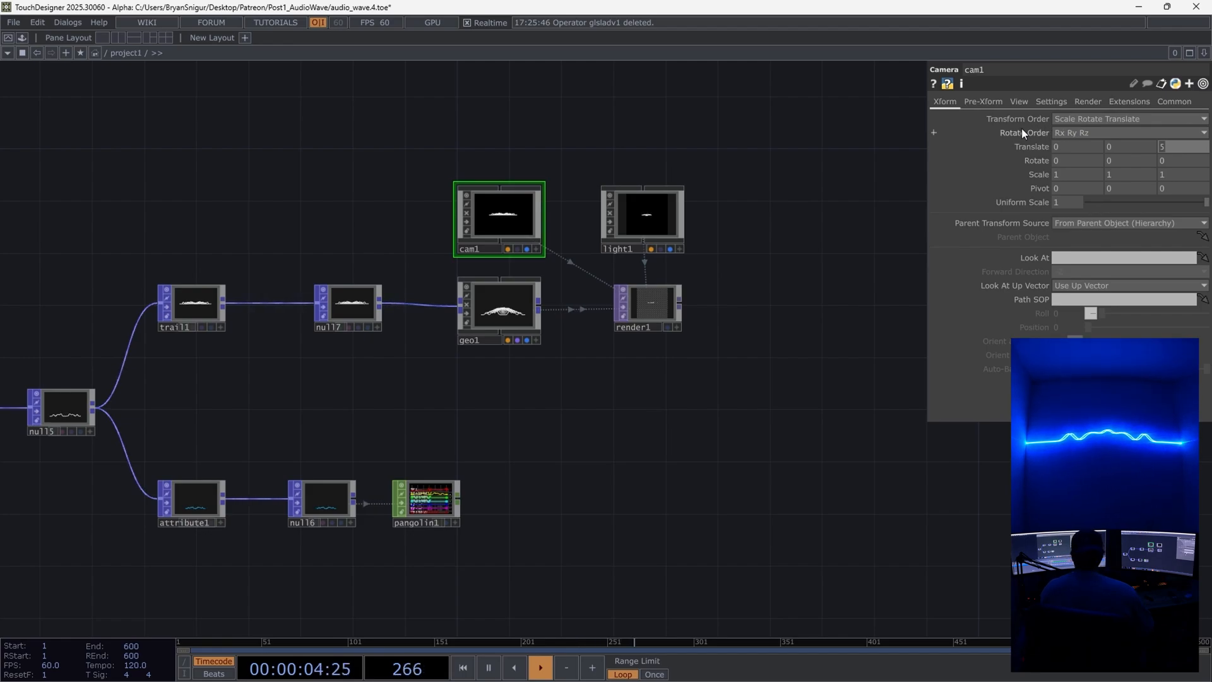
{"action": "type", "text": "2.44"}
{"action": "key", "text": "Return"}
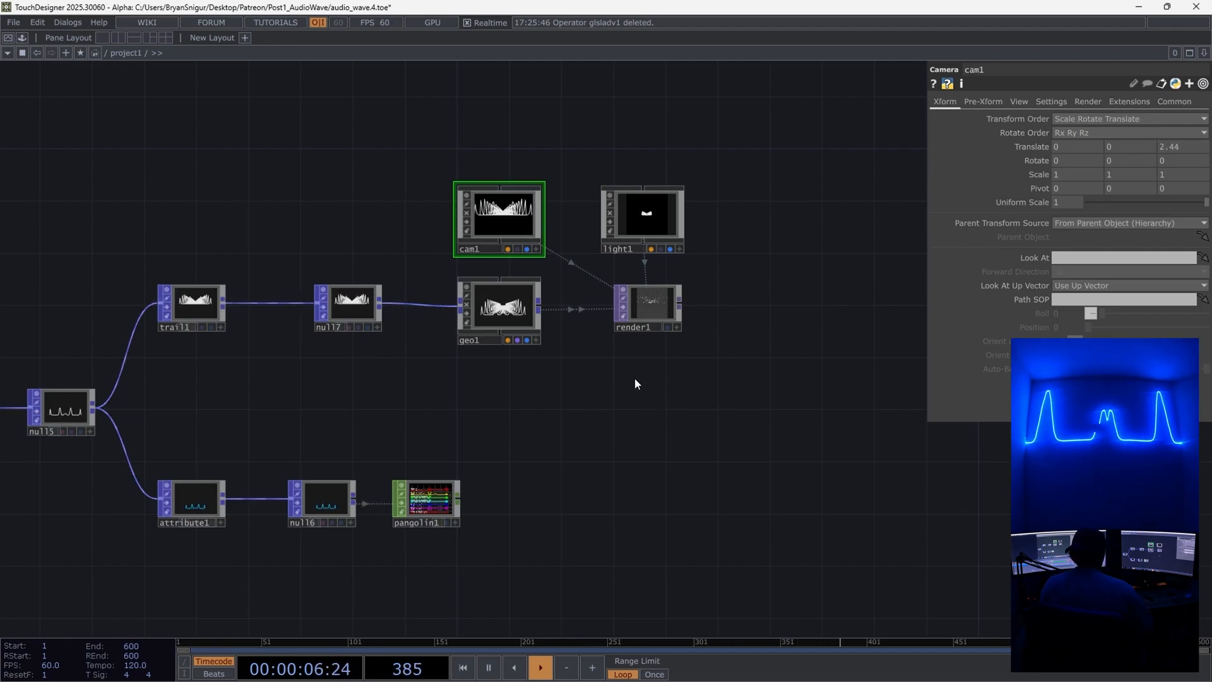
Step: Branch a Feedback TOP off the output of render1 and place it below the render node
{"action": "left_click_drag", "start_coordinate": [685, 390], "coordinate": [262, 385]}
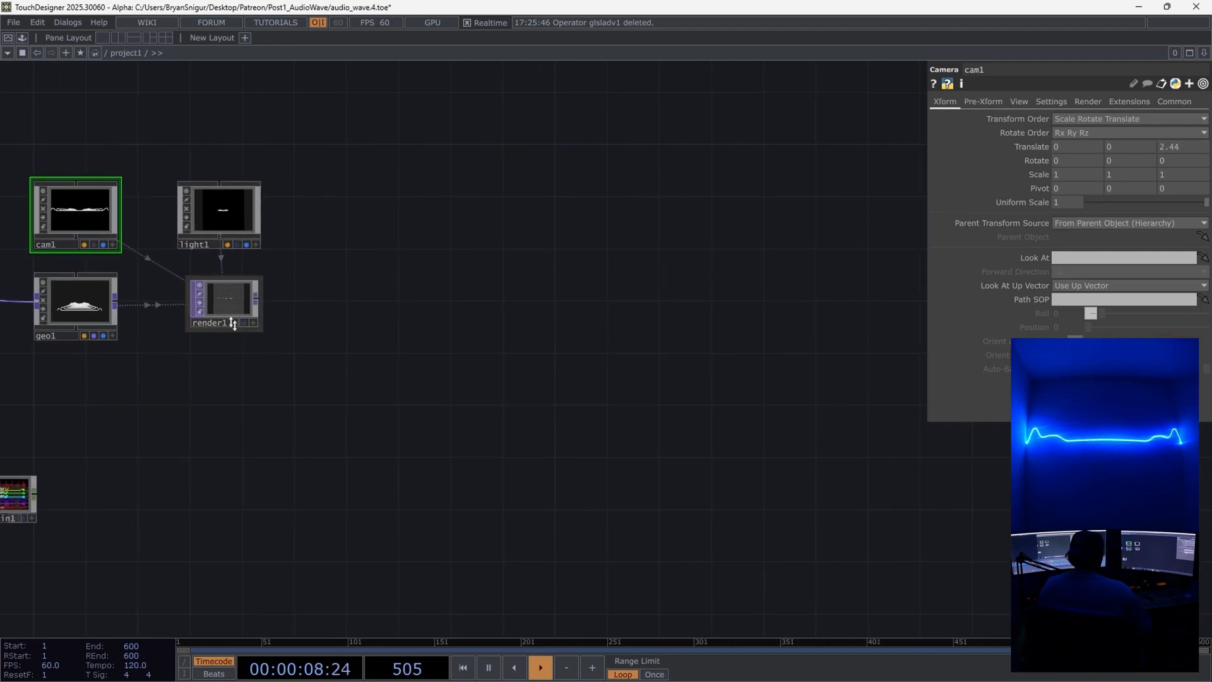
{"action": "left_click_drag", "start_coordinate": [257, 303], "coordinate": [302, 419]}
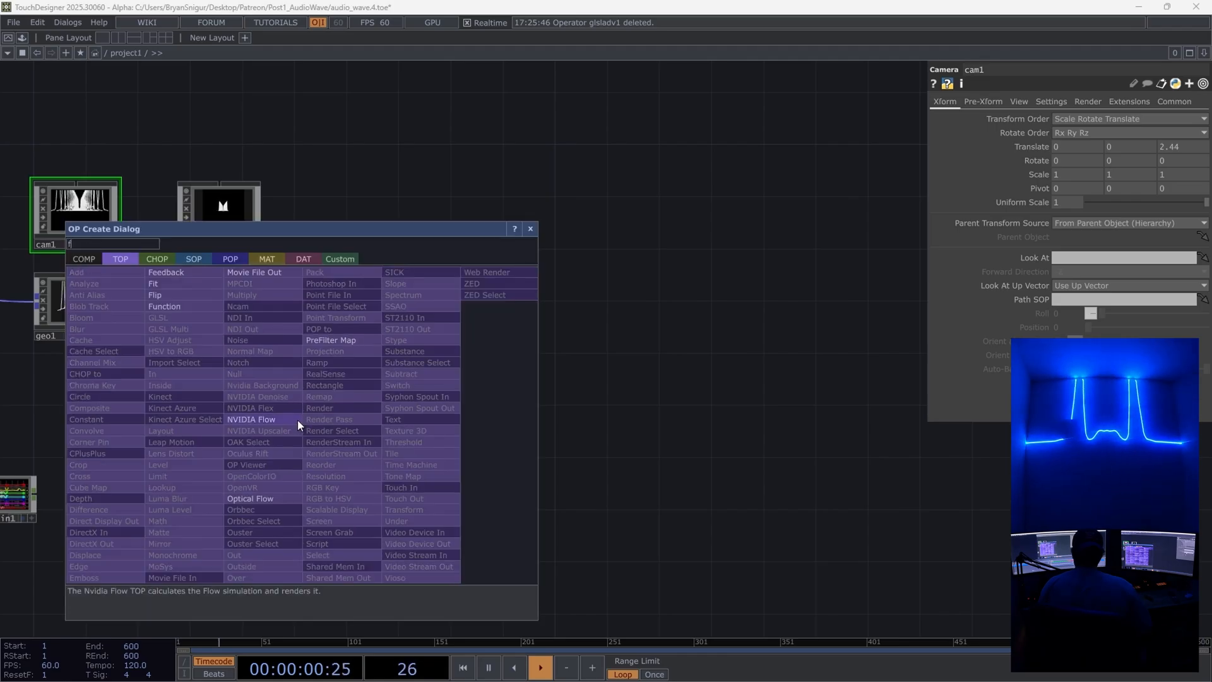
{"action": "type", "text": "feed"}
{"action": "left_click", "coordinate": [168, 272]}
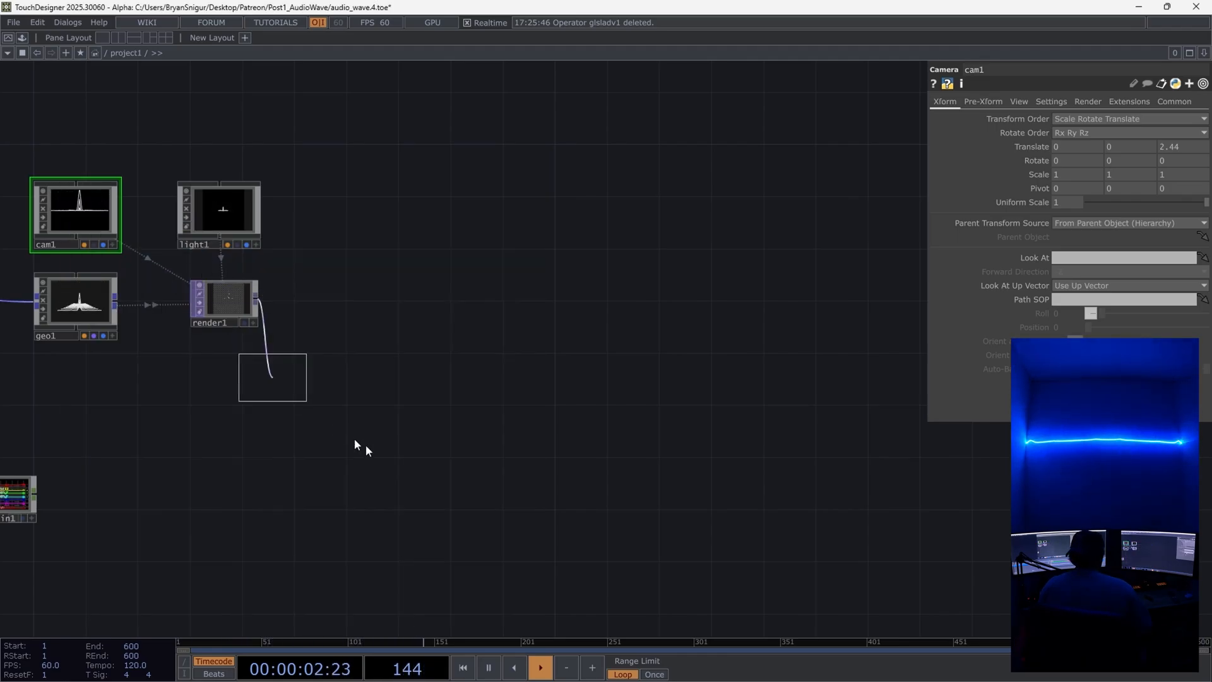
{"action": "left_click", "coordinate": [328, 389]}
Step: Connect a Blur TOP after feedback1 and set its Filter Size to 13
{"action": "left_click", "coordinate": [364, 387]}
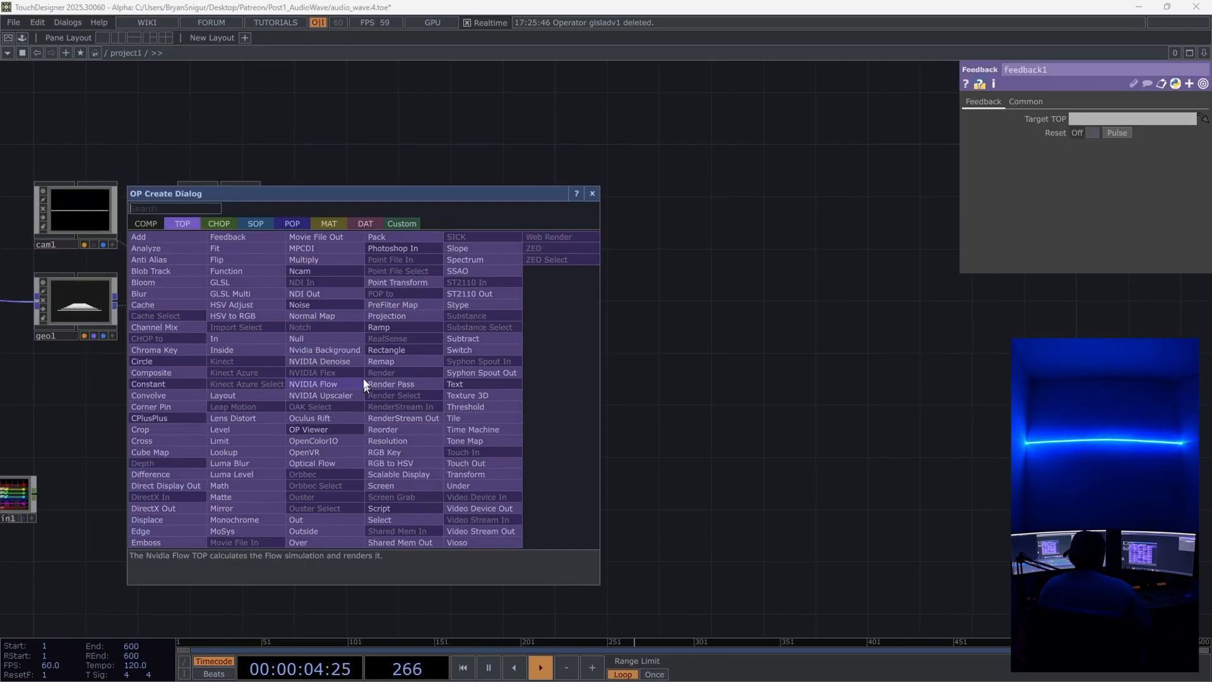
{"action": "left_click", "coordinate": [177, 292]}
{"action": "left_click", "coordinate": [434, 397]}
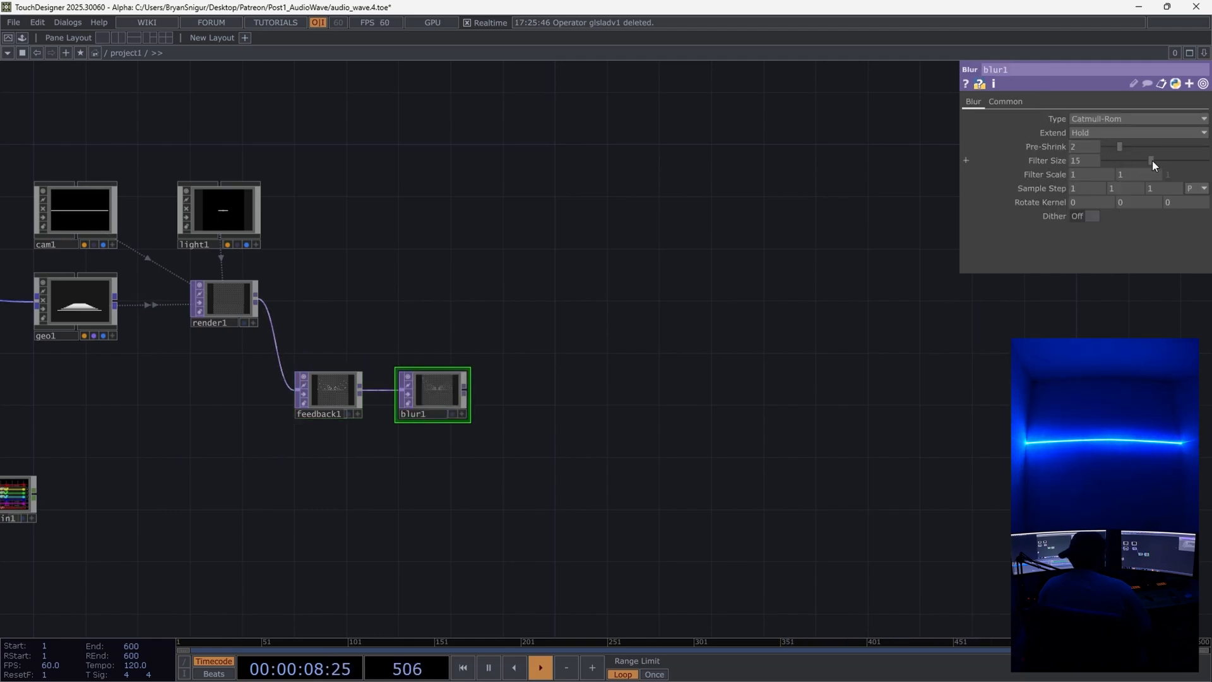
{"action": "left_click_drag", "start_coordinate": [1152, 161], "coordinate": [1145, 159]}
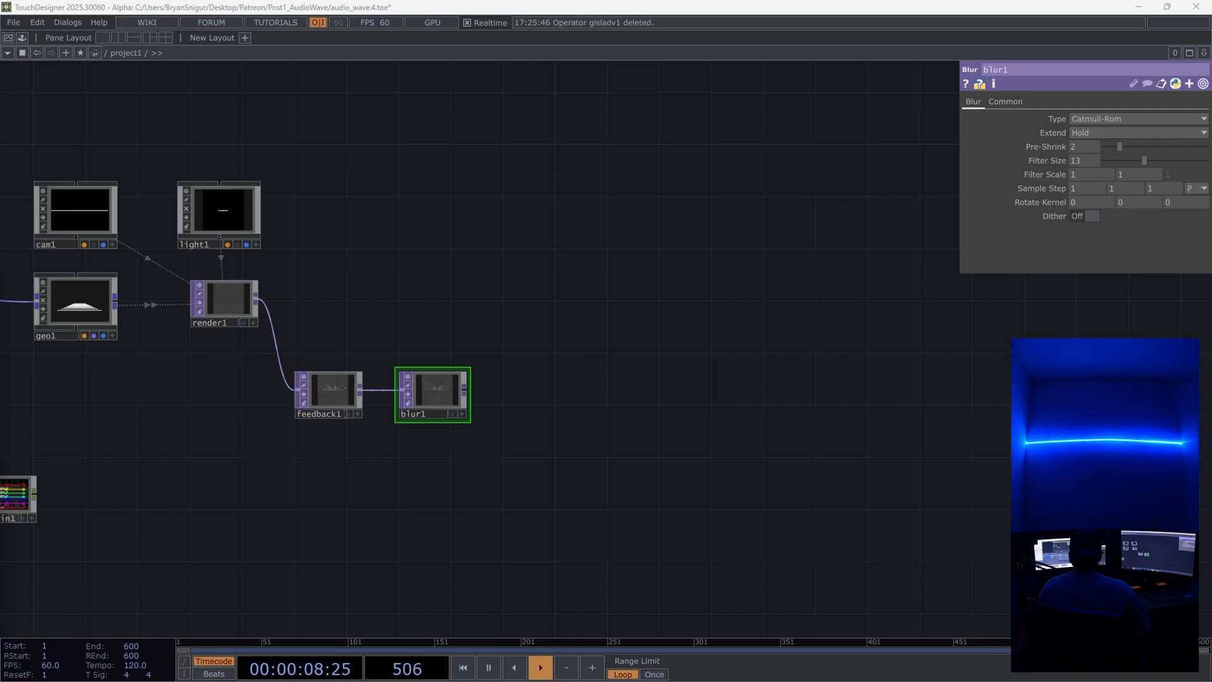
Step: Connect a Level TOP after blur1 and lower its Opacity to 0.783
{"action": "left_click", "coordinate": [469, 390]}
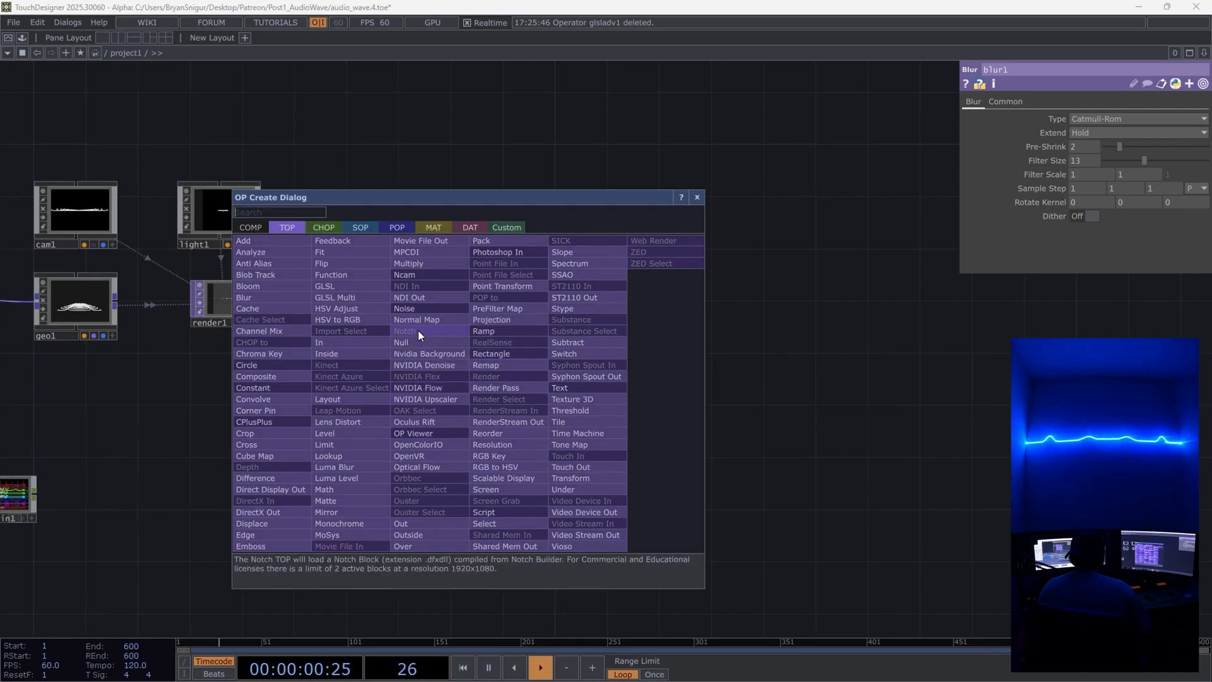
{"action": "type", "text": "l"}
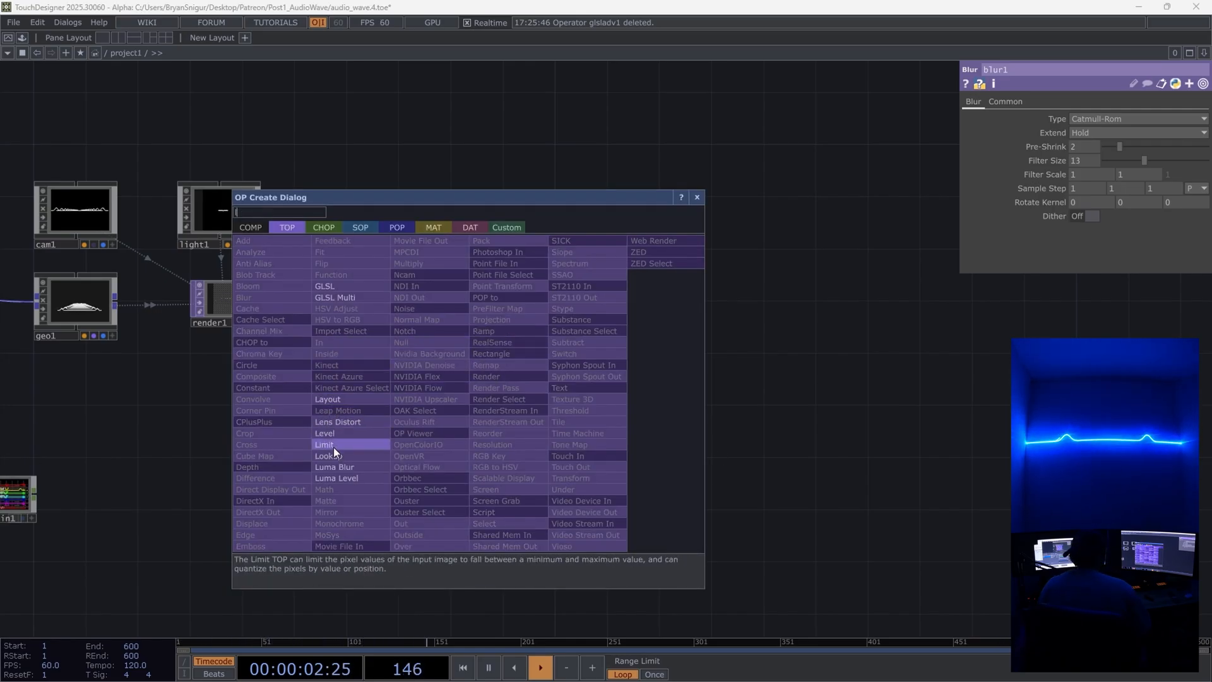
{"action": "left_click", "coordinate": [325, 434]}
{"action": "left_click", "coordinate": [568, 400]}
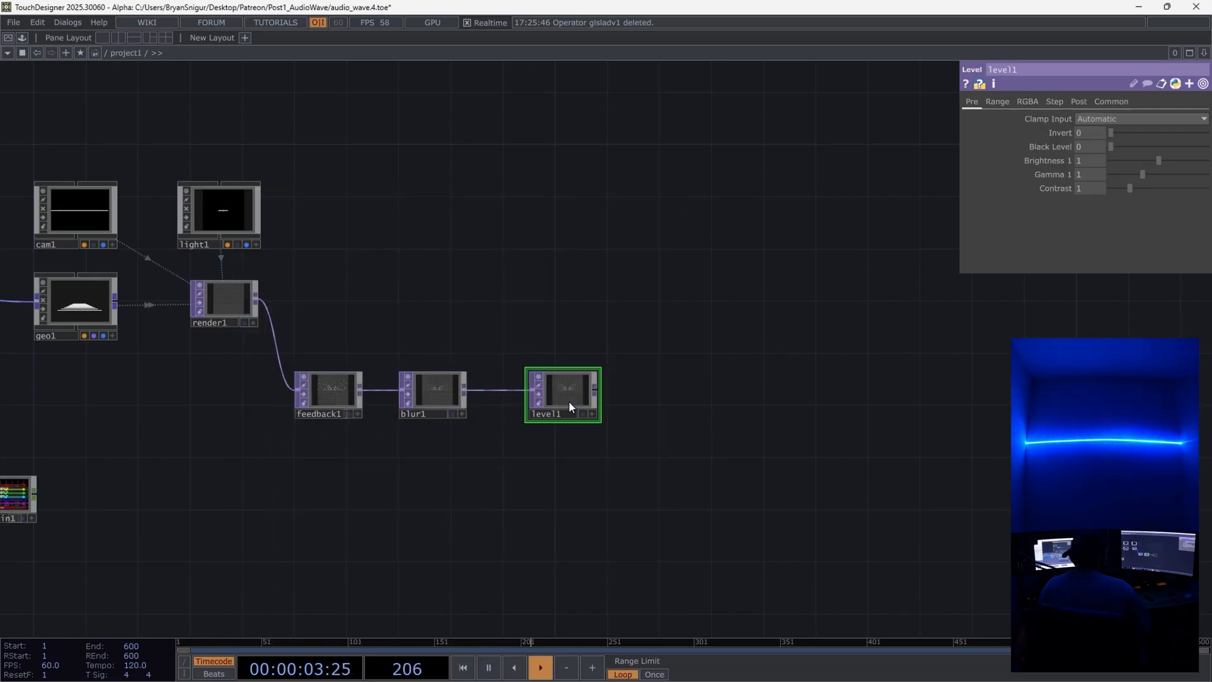
{"action": "left_click", "coordinate": [1078, 101]}
{"action": "left_click_drag", "start_coordinate": [1207, 132], "coordinate": [1187, 133]}
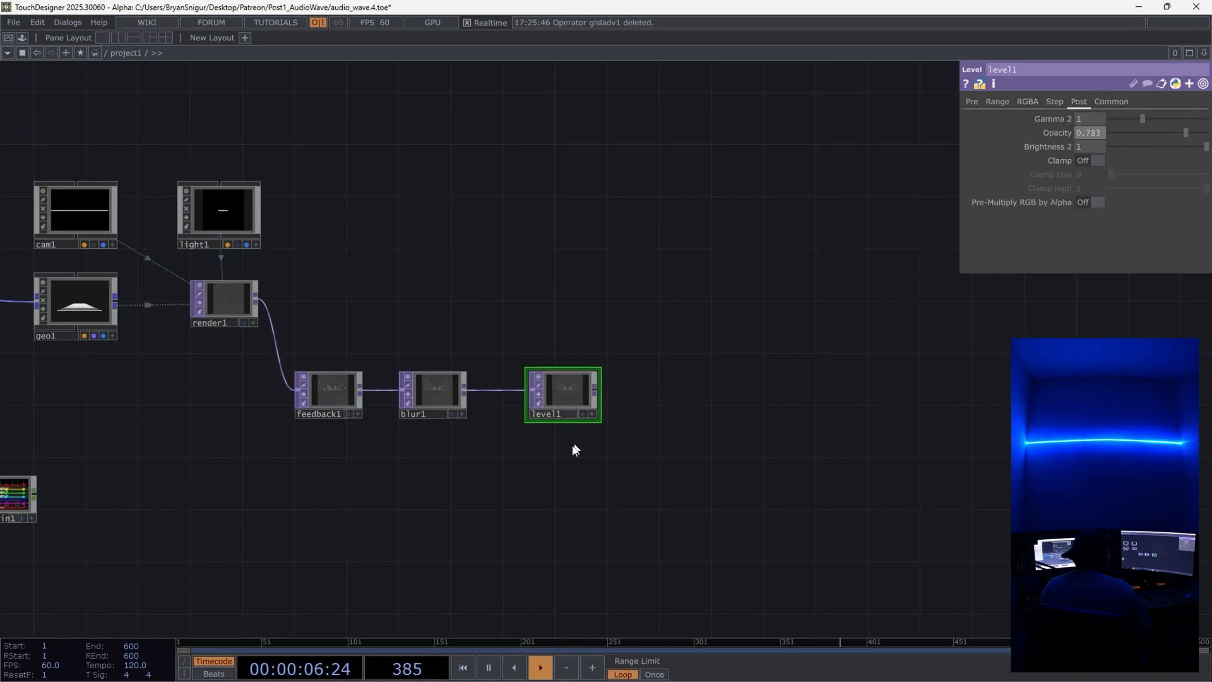
Step: Add a Composite TOP that takes render1 as its first input and level1 as its second
{"action": "left_click_drag", "start_coordinate": [573, 450], "coordinate": [328, 461]}
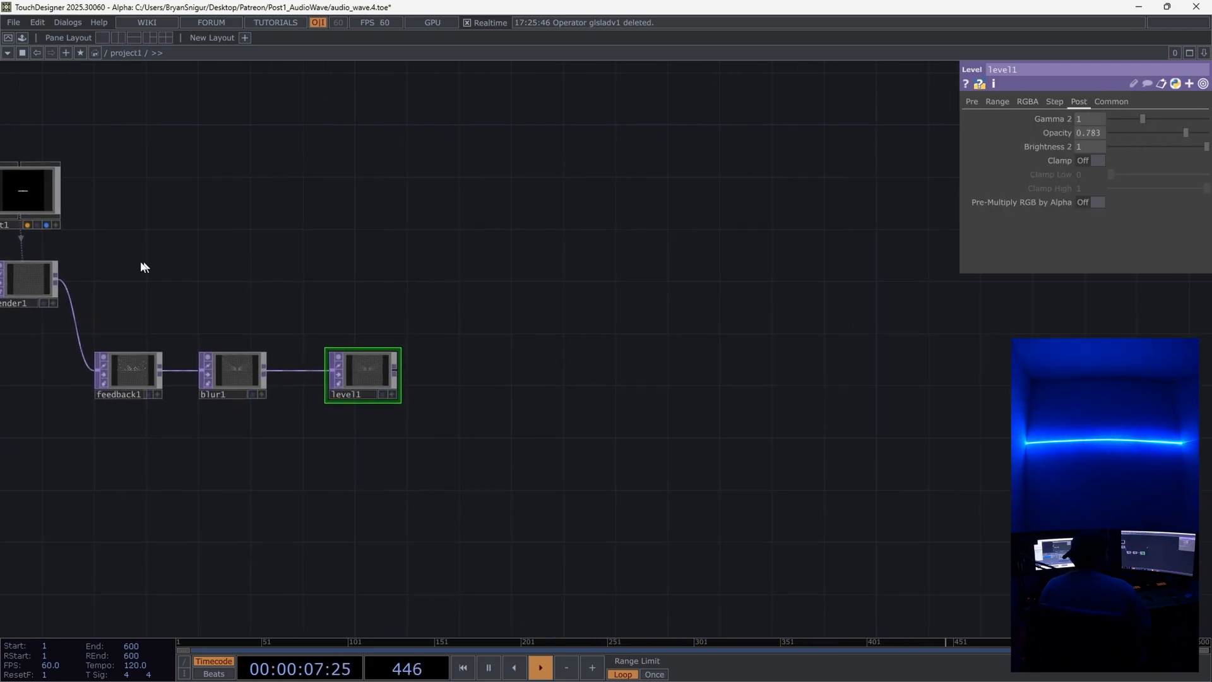
{"action": "left_click", "coordinate": [58, 278]}
{"action": "left_click", "coordinate": [441, 285]}
{"action": "type", "text": "c"}
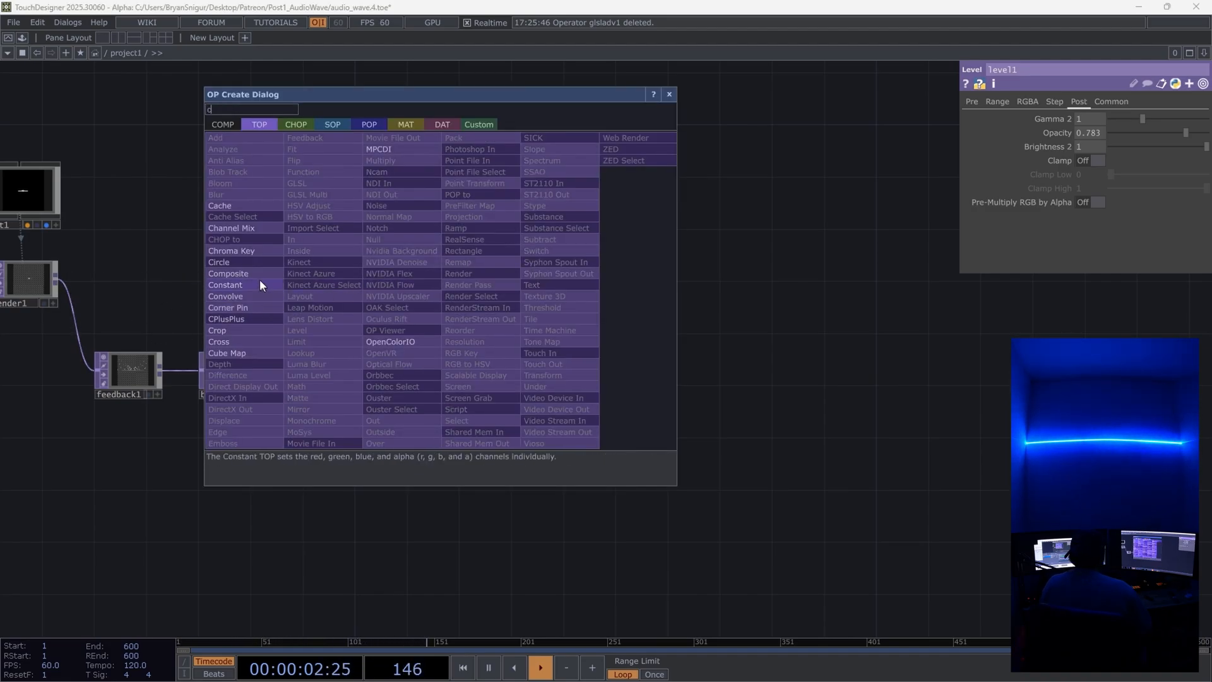
{"action": "left_click", "coordinate": [256, 274]}
{"action": "left_click", "coordinate": [510, 301]}
{"action": "left_click", "coordinate": [396, 371]}
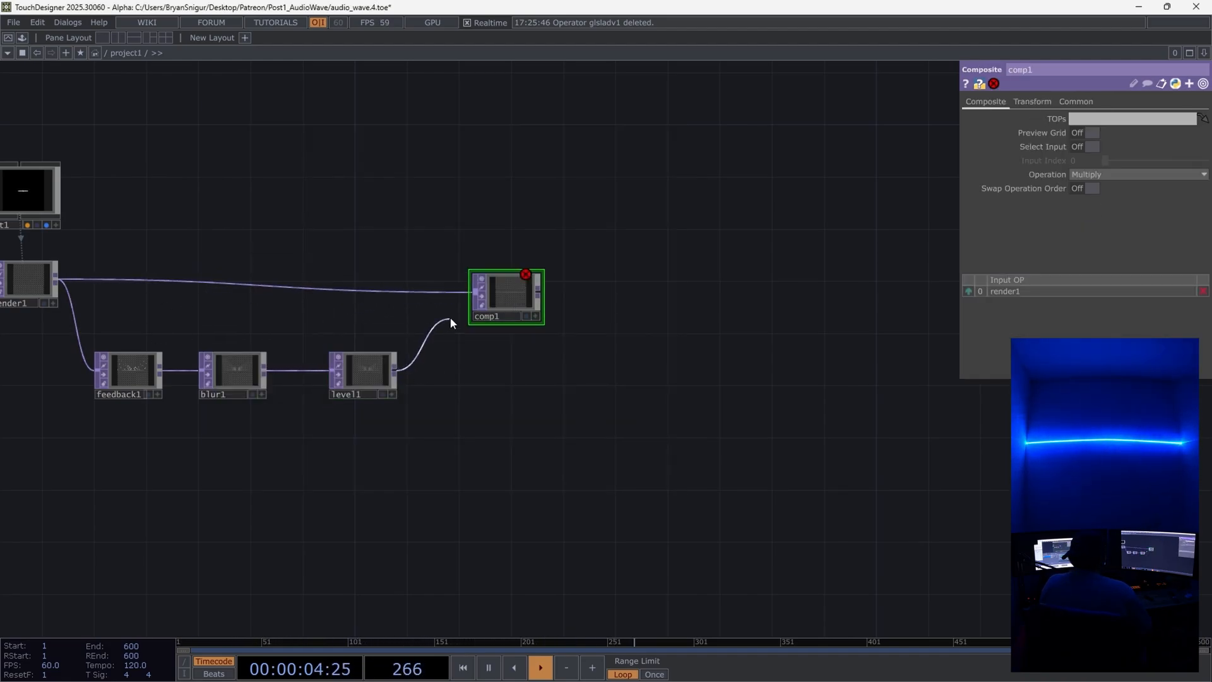
{"action": "left_click", "coordinate": [518, 295]}
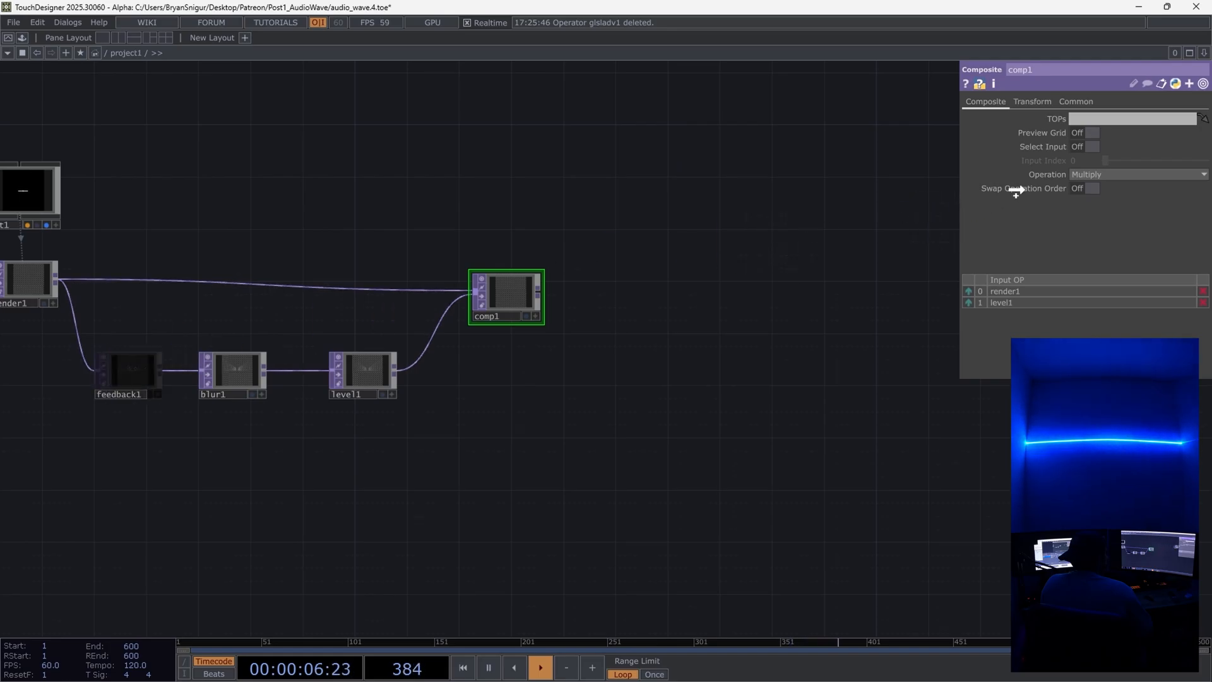
Step: Assign comp1 as the Target TOP of feedback1 to close the feedback loop
{"action": "left_click_drag", "start_coordinate": [130, 371], "coordinate": [130, 385]}
{"action": "left_click_drag", "start_coordinate": [481, 308], "coordinate": [1105, 119]}
{"action": "left_click_drag", "start_coordinate": [134, 383], "coordinate": [132, 369]}
Step: Create a Line MAT in the space below null7 and connect a Null MAT to its output
{"action": "left_click_drag", "start_coordinate": [128, 479], "coordinate": [272, 461]}
{"action": "scroll", "coordinate": [166, 257], "scroll_direction": "up", "scroll_amount": 4}
{"action": "scroll", "coordinate": [165, 257], "scroll_direction": "down", "scroll_amount": 8}
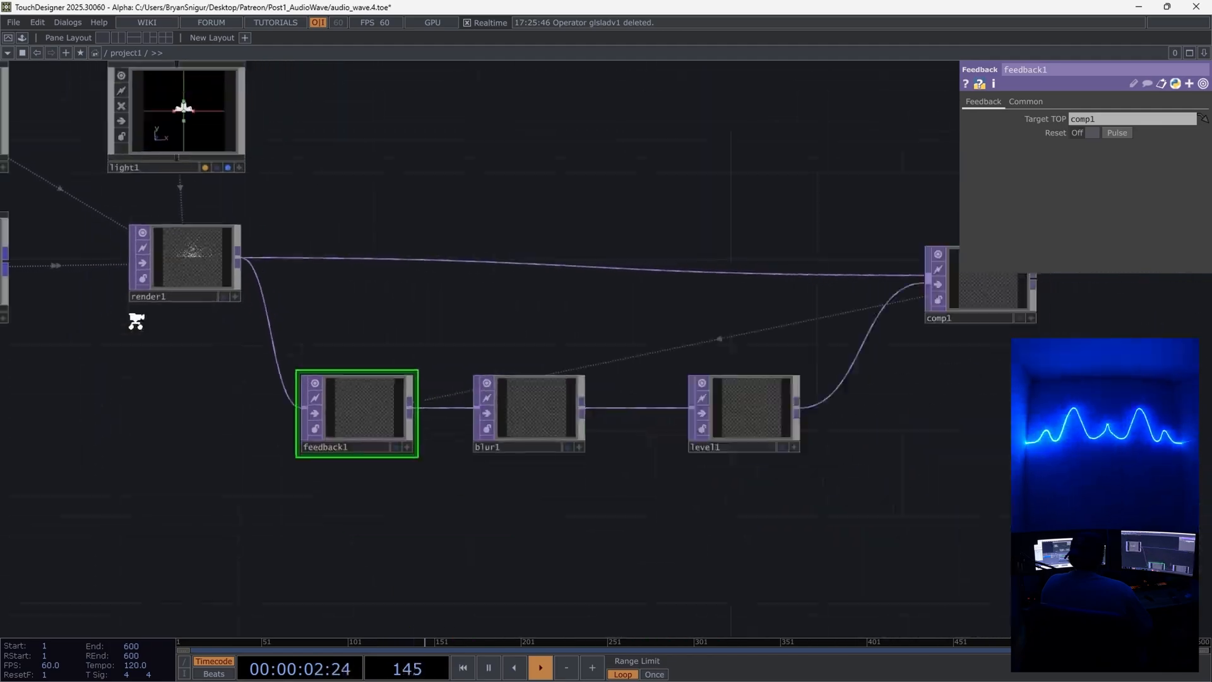
{"action": "key", "text": "Tab"}
{"action": "left_click", "coordinate": [202, 124]}
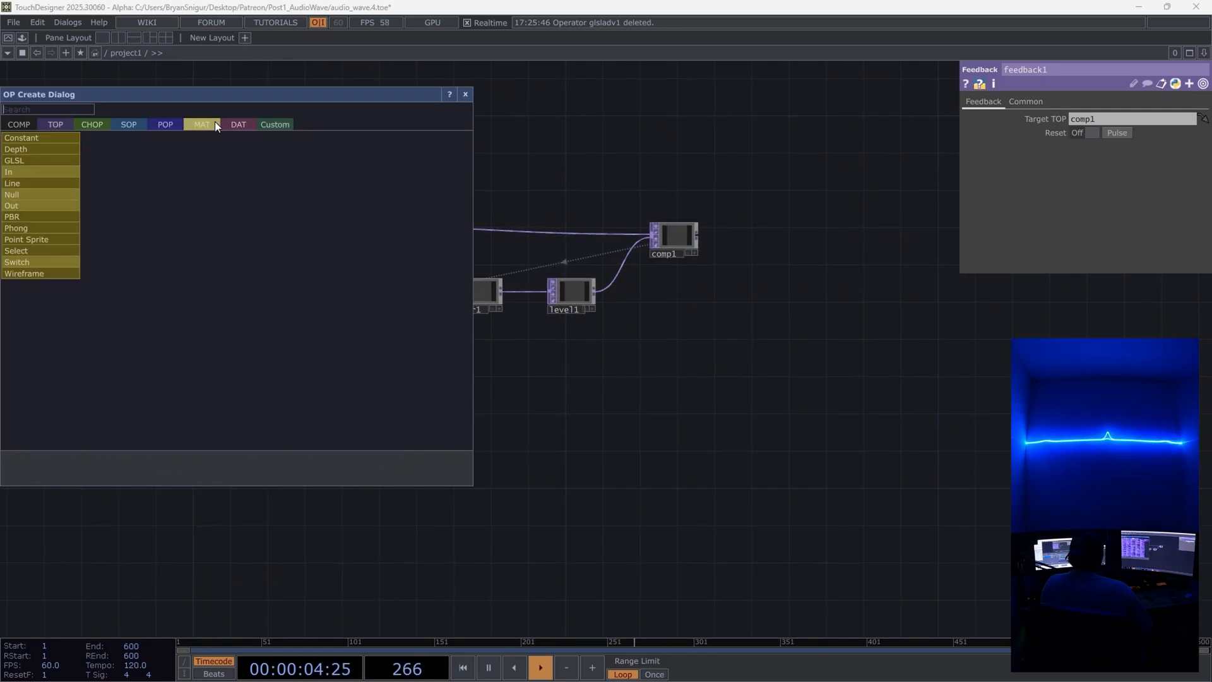
{"action": "left_click", "coordinate": [28, 182]}
{"action": "left_click", "coordinate": [130, 302]}
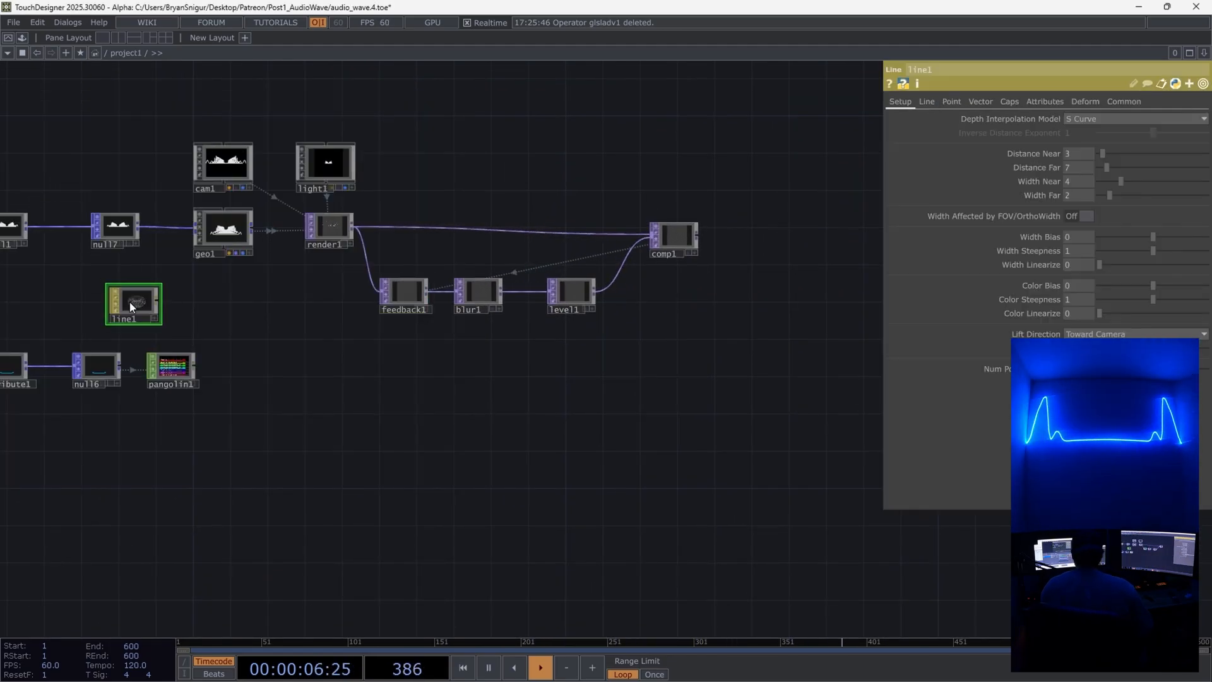
{"action": "right_click", "coordinate": [159, 302]}
{"action": "left_click", "coordinate": [229, 308]}
Step: Set the Line Near Color of line1 to light blue (0, 0.73333, 1)
{"action": "left_click", "coordinate": [134, 302]}
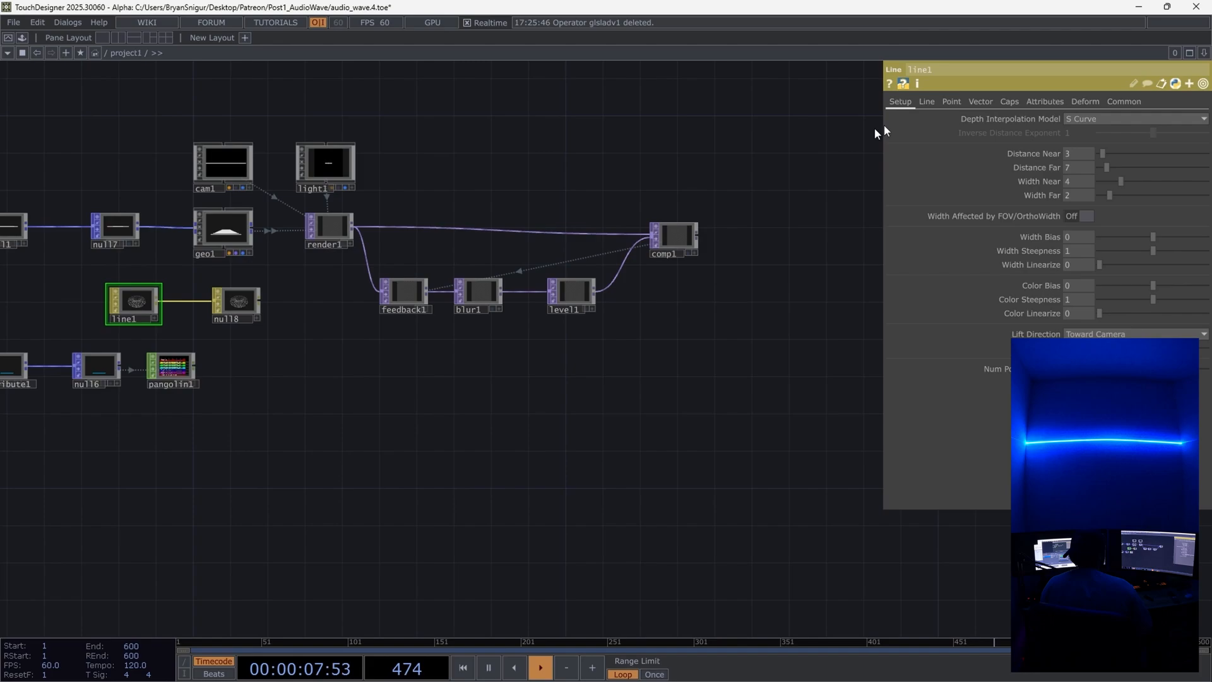
{"action": "left_click", "coordinate": [927, 101]}
{"action": "left_click", "coordinate": [1081, 204]}
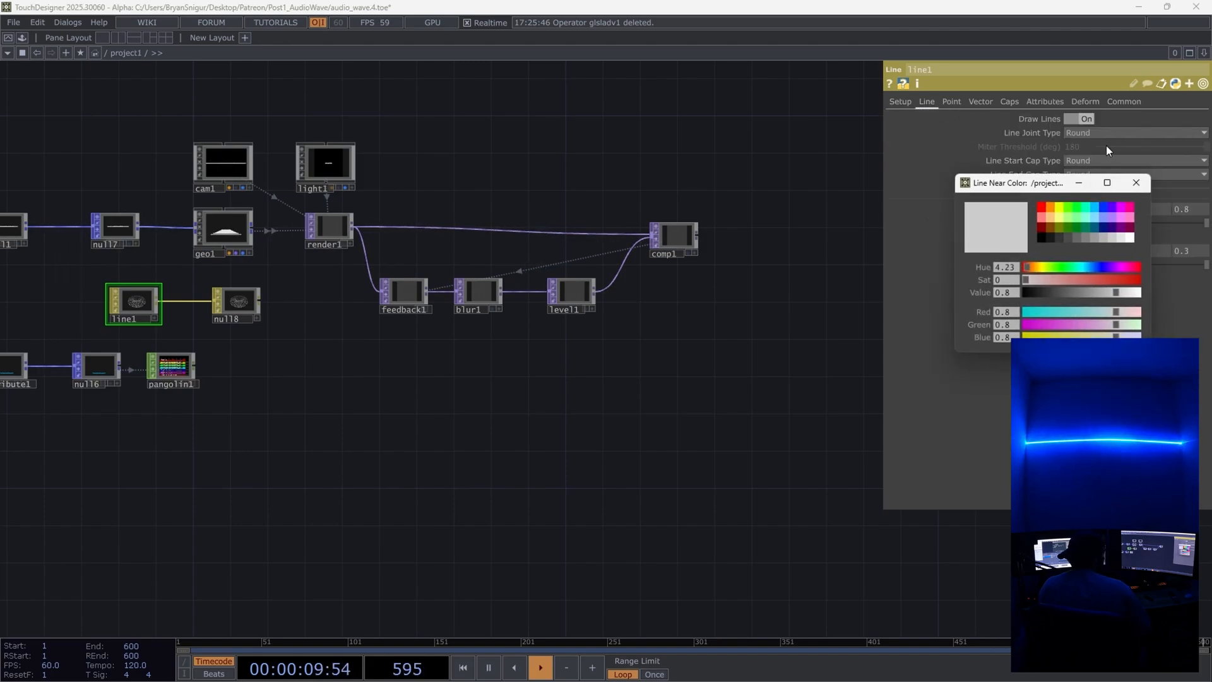
{"action": "left_click", "coordinate": [1093, 205]}
{"action": "left_click", "coordinate": [1136, 183]}
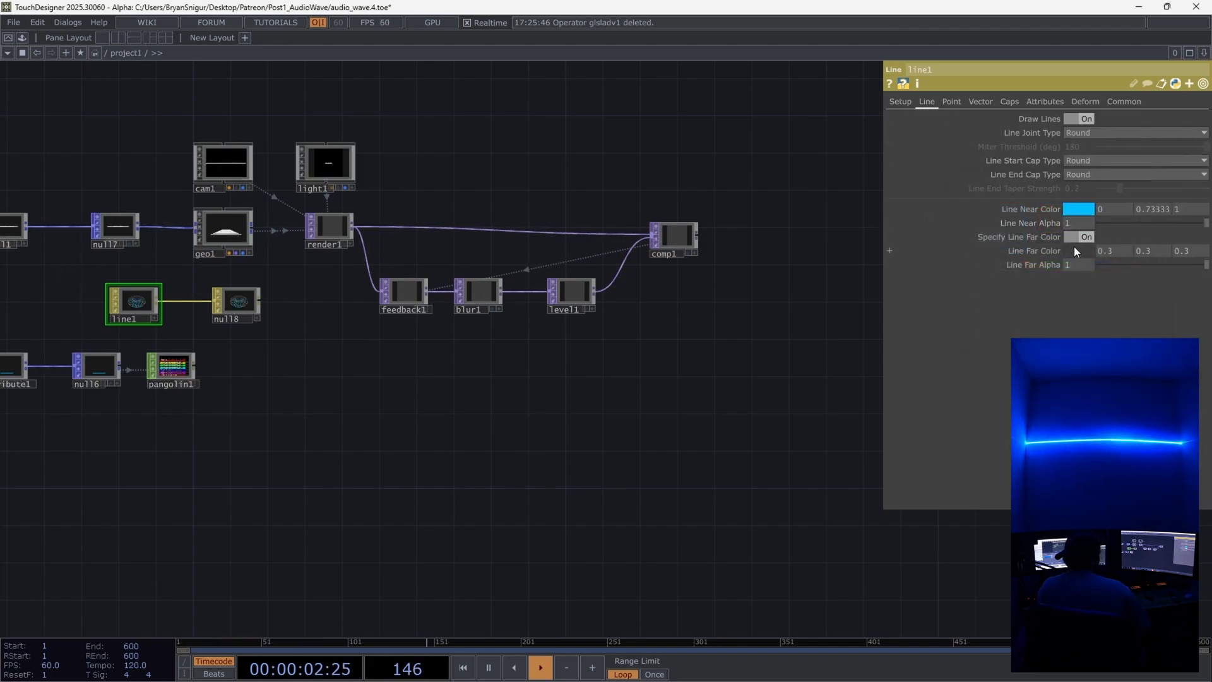
Step: Set line1's Line Far Color to deep blue (0, 0.18431, 1) and assign null8 as the material of geo1
{"action": "left_click", "coordinate": [1077, 250]}
{"action": "left_click", "coordinate": [1106, 208]}
{"action": "left_click", "coordinate": [1134, 184]}
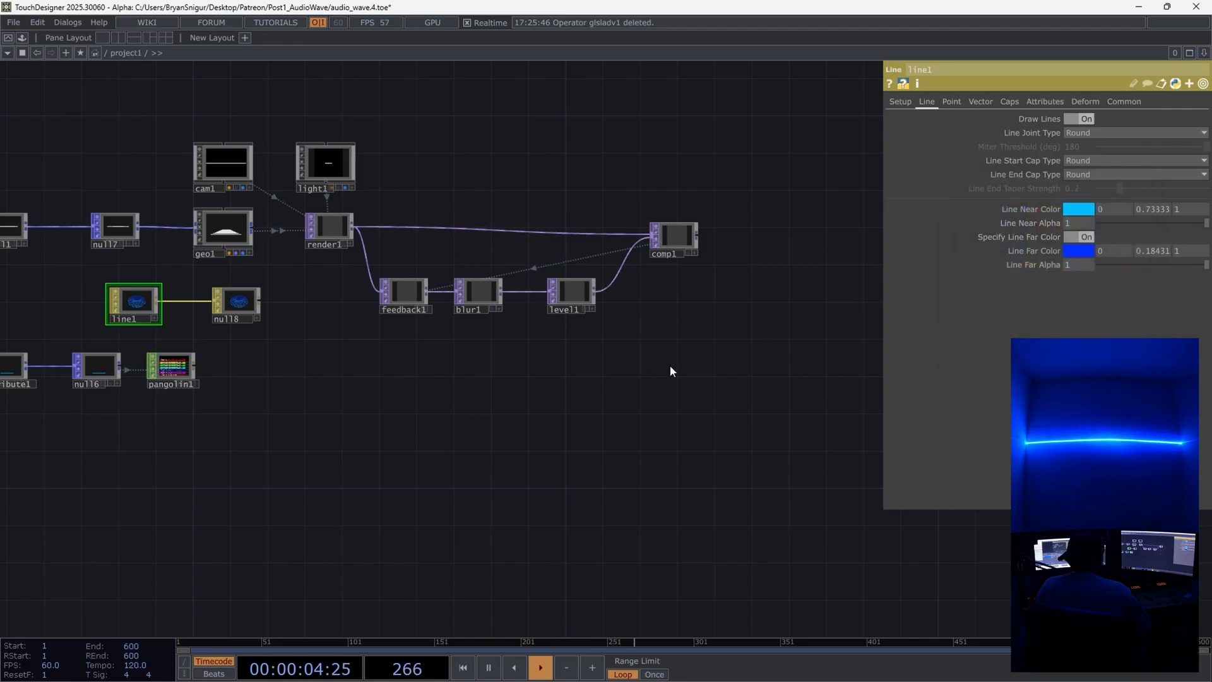
{"action": "left_click_drag", "start_coordinate": [222, 288], "coordinate": [222, 221]}
{"action": "left_click", "coordinate": [222, 206]}
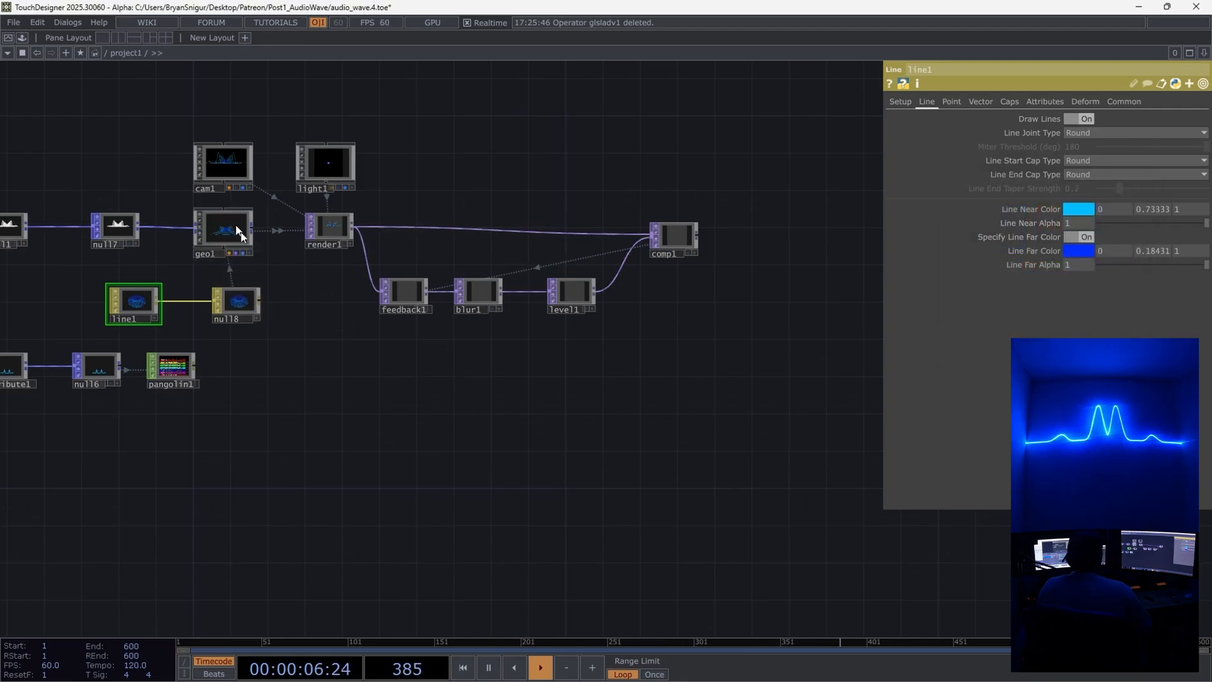
Step: Inspect the previews of render1, the feedback chain and comp1, and review the level1 and feedback1 parameters
{"action": "left_click_drag", "start_coordinate": [395, 395], "coordinate": [61, 414]}
{"action": "middle_click_drag", "start_coordinate": [301, 262], "coordinate": [574, 182]}
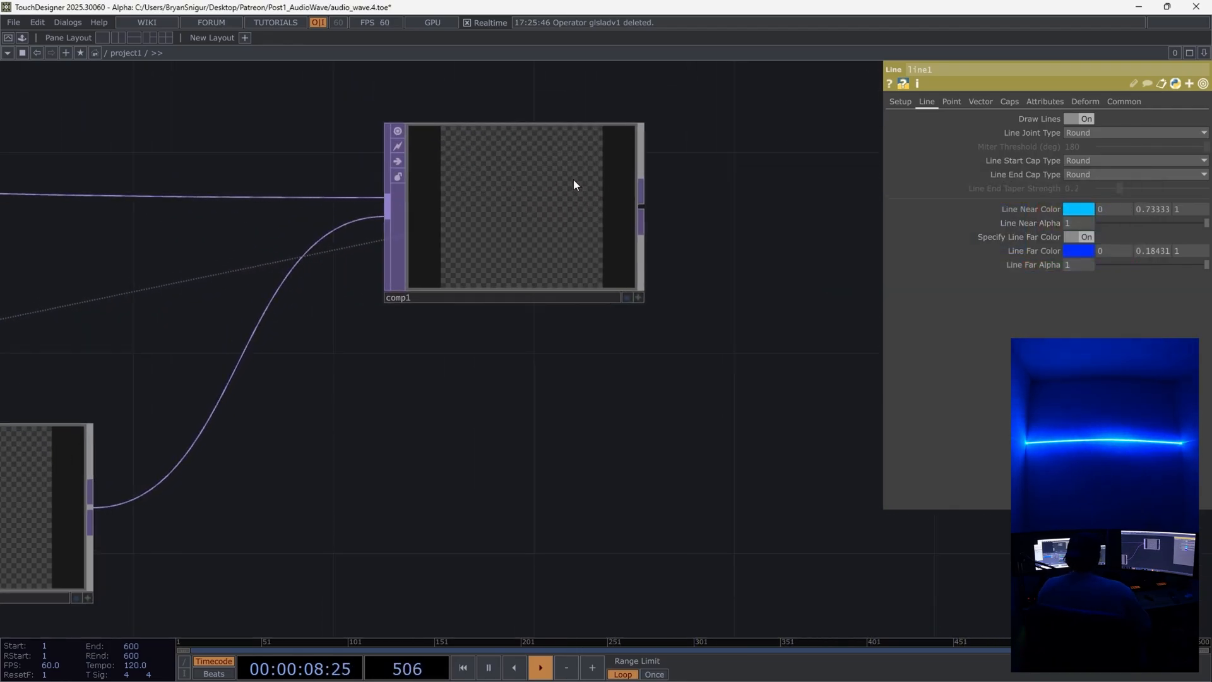
{"action": "scroll", "coordinate": [533, 230], "scroll_direction": "down", "scroll_amount": 5}
{"action": "scroll", "coordinate": [522, 229], "scroll_direction": "up", "scroll_amount": 2}
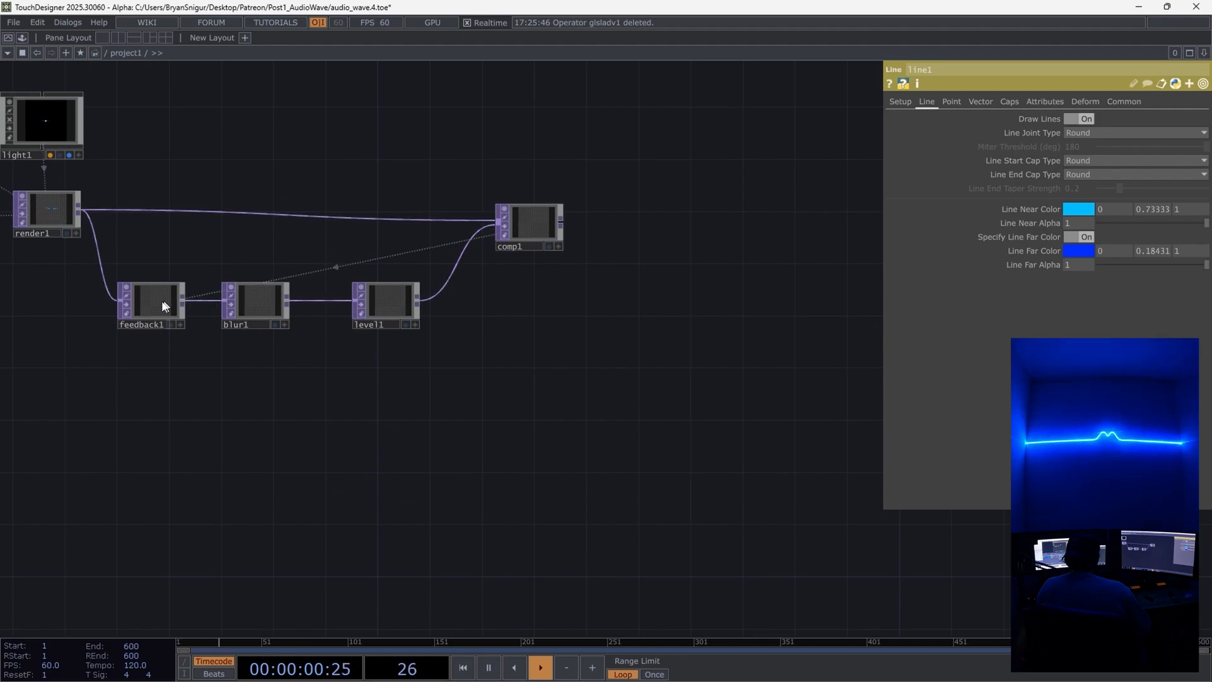
{"action": "left_click", "coordinate": [397, 309]}
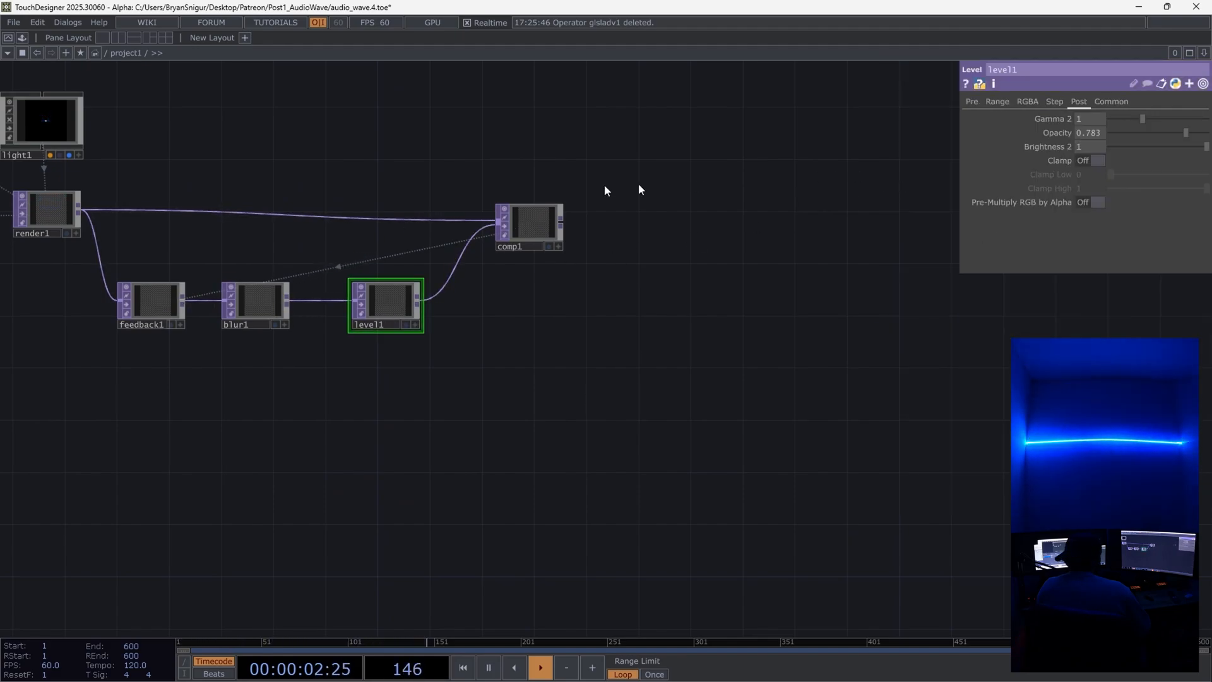
{"action": "left_click_drag", "start_coordinate": [318, 190], "coordinate": [354, 202]}
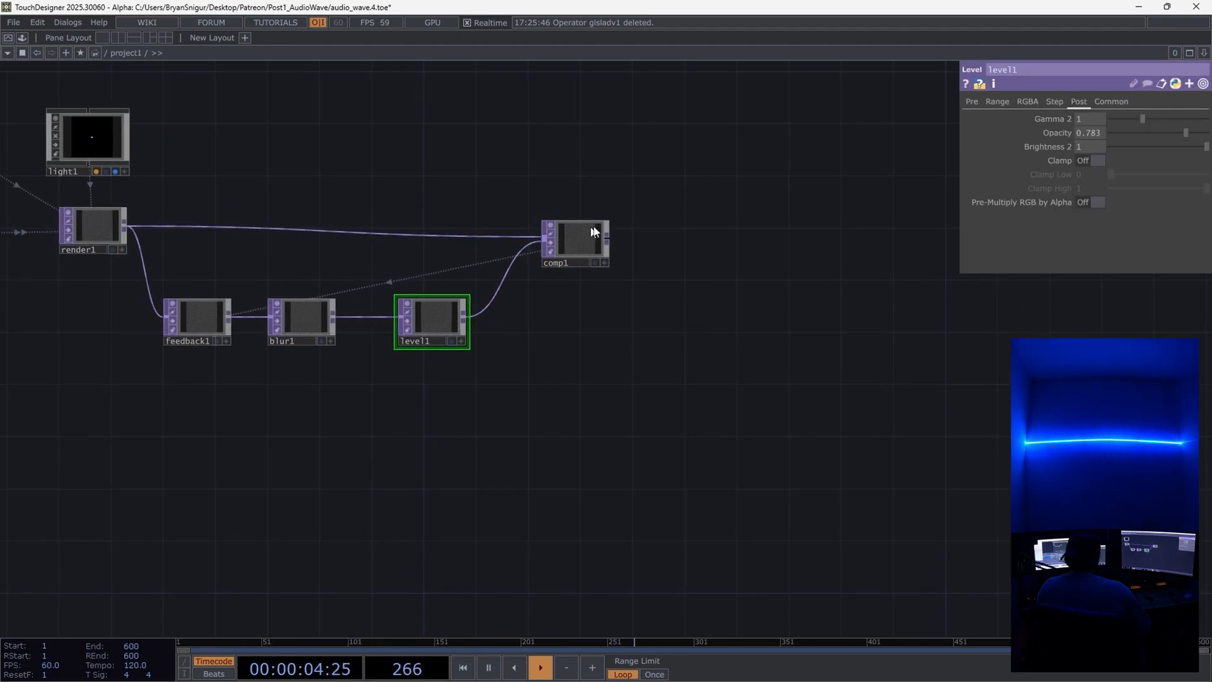
{"action": "scroll", "coordinate": [581, 252], "scroll_direction": "up", "scroll_amount": 5}
{"action": "scroll", "coordinate": [420, 317], "scroll_direction": "down", "scroll_amount": 4}
{"action": "scroll", "coordinate": [32, 298], "scroll_direction": "down", "scroll_amount": 2}
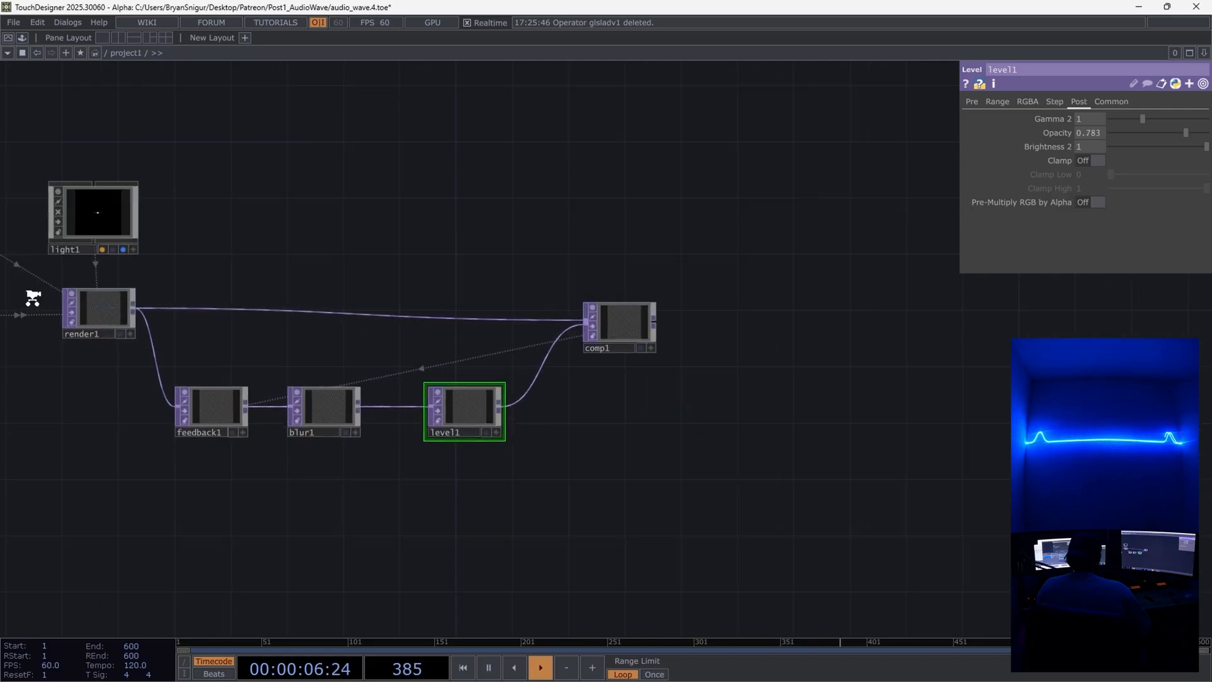
{"action": "scroll", "coordinate": [32, 298], "scroll_direction": "up", "scroll_amount": 3}
{"action": "scroll", "coordinate": [171, 328], "scroll_direction": "up", "scroll_amount": 5}
{"action": "scroll", "coordinate": [169, 324], "scroll_direction": "down", "scroll_amount": 6}
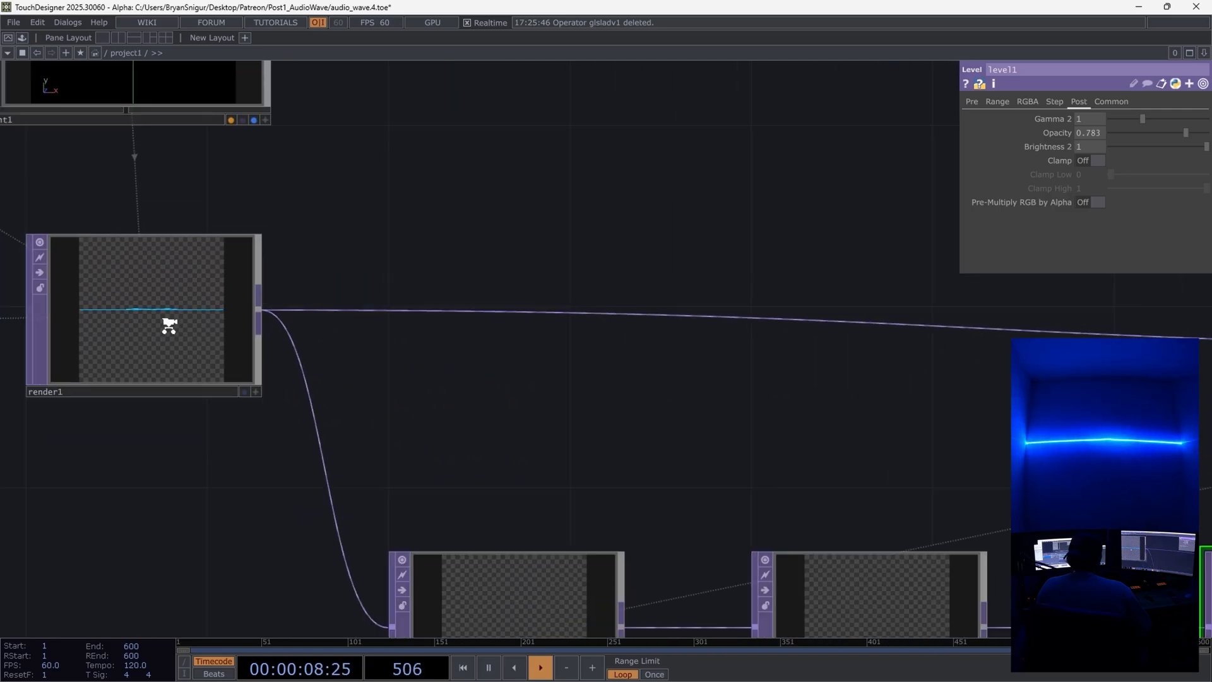
{"action": "left_click", "coordinate": [281, 412]}
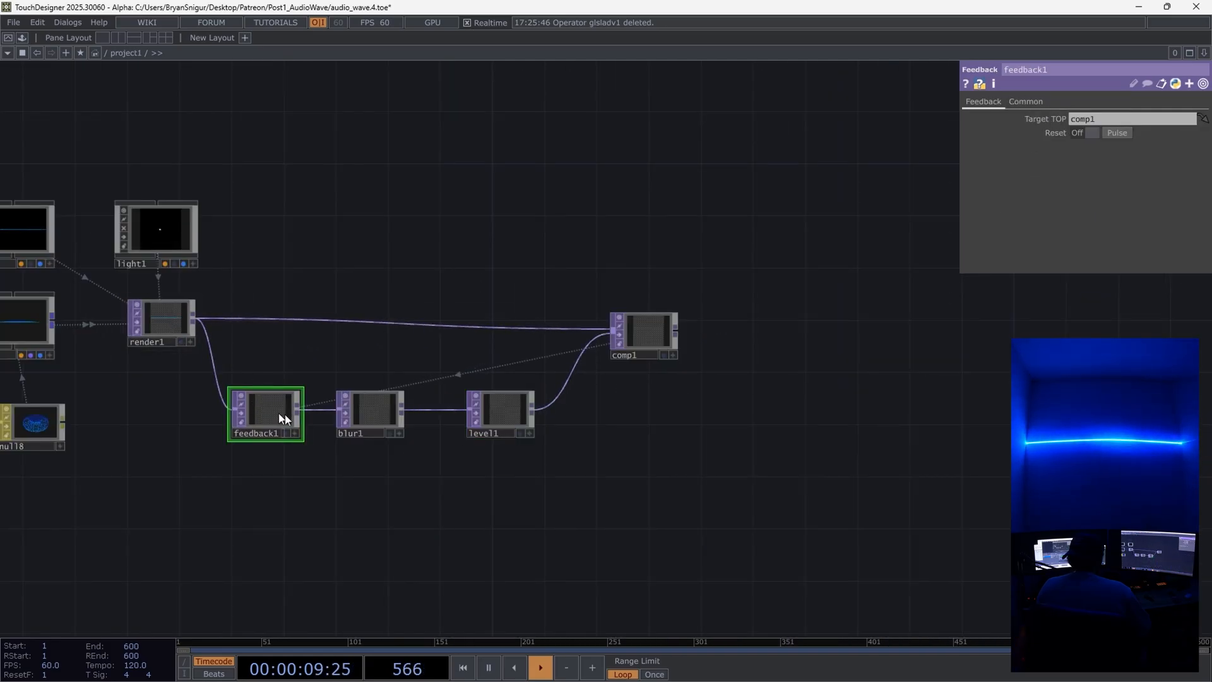
Step: Append a Null TOP to comp1's output and turn off the bypass on comp1
{"action": "right_click", "coordinate": [676, 336]}
{"action": "left_click", "coordinate": [644, 277]}
{"action": "left_click", "coordinate": [796, 314]}
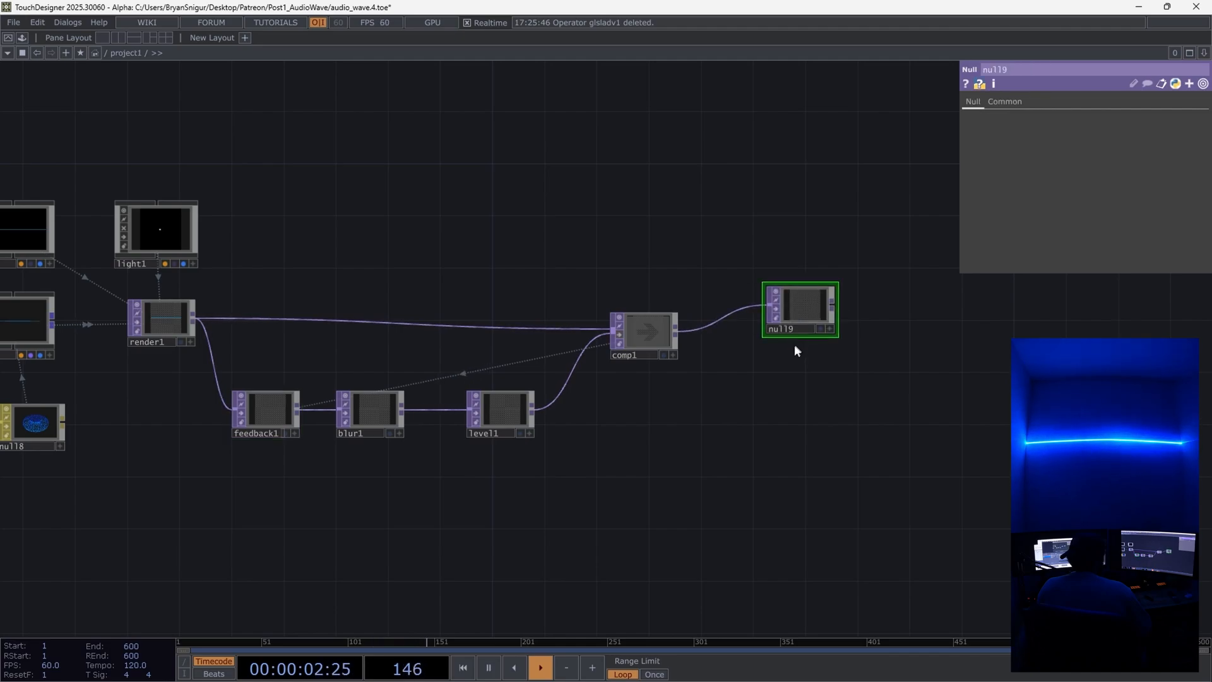
{"action": "scroll", "coordinate": [834, 289], "scroll_direction": "up", "scroll_amount": 5}
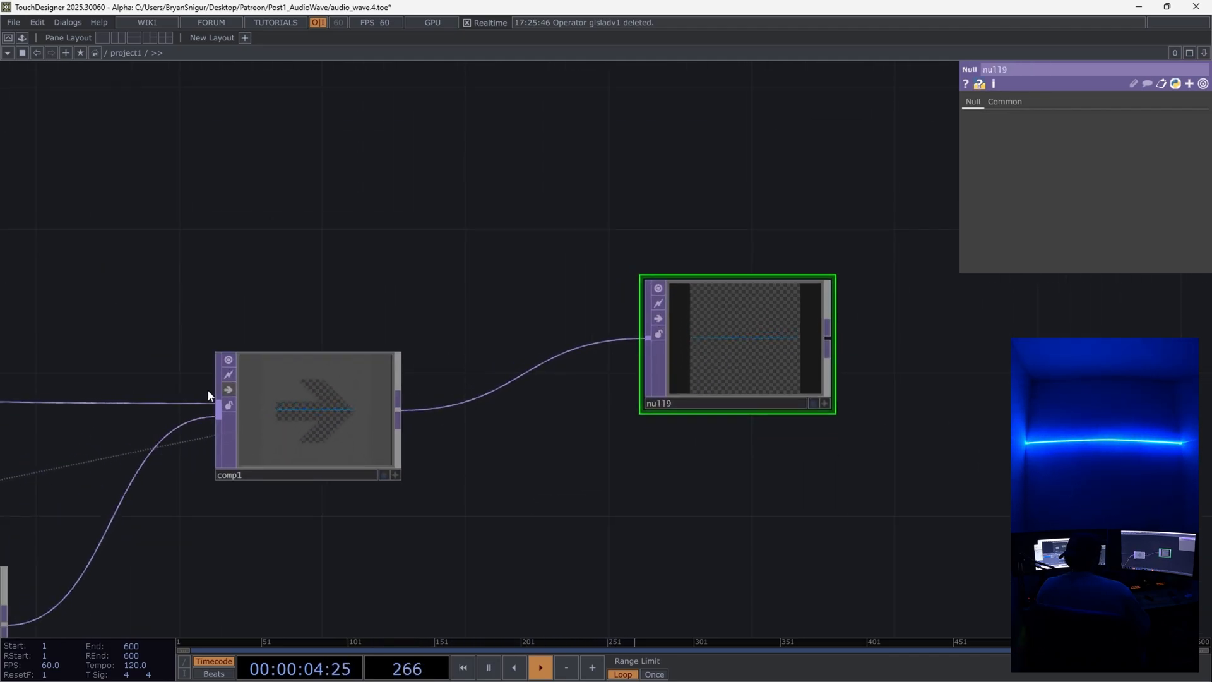
{"action": "left_click", "coordinate": [229, 389]}
Step: Set level1's Opacity to 0.967
{"action": "left_click_drag", "start_coordinate": [597, 180], "coordinate": [699, 166]}
{"action": "scroll", "coordinate": [403, 336], "scroll_direction": "down", "scroll_amount": 8}
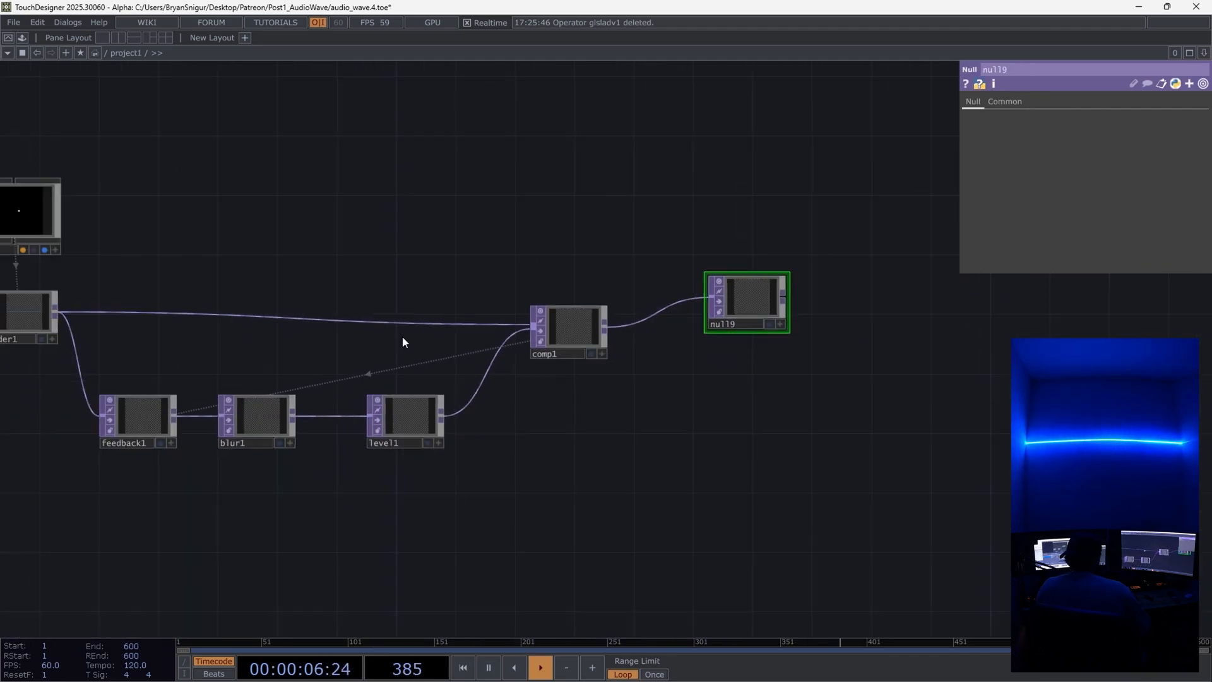
{"action": "left_click", "coordinate": [278, 406]}
{"action": "left_click", "coordinate": [392, 416]}
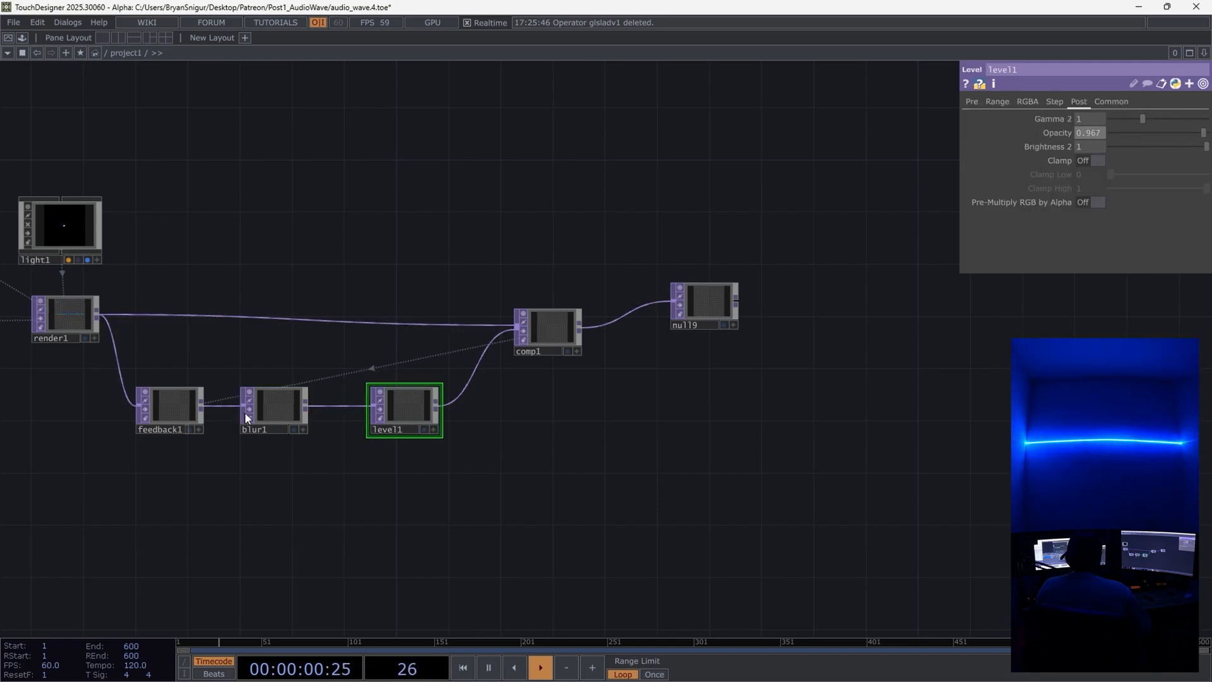
Step: Change comp1's Operation to Over
{"action": "left_click", "coordinate": [543, 328]}
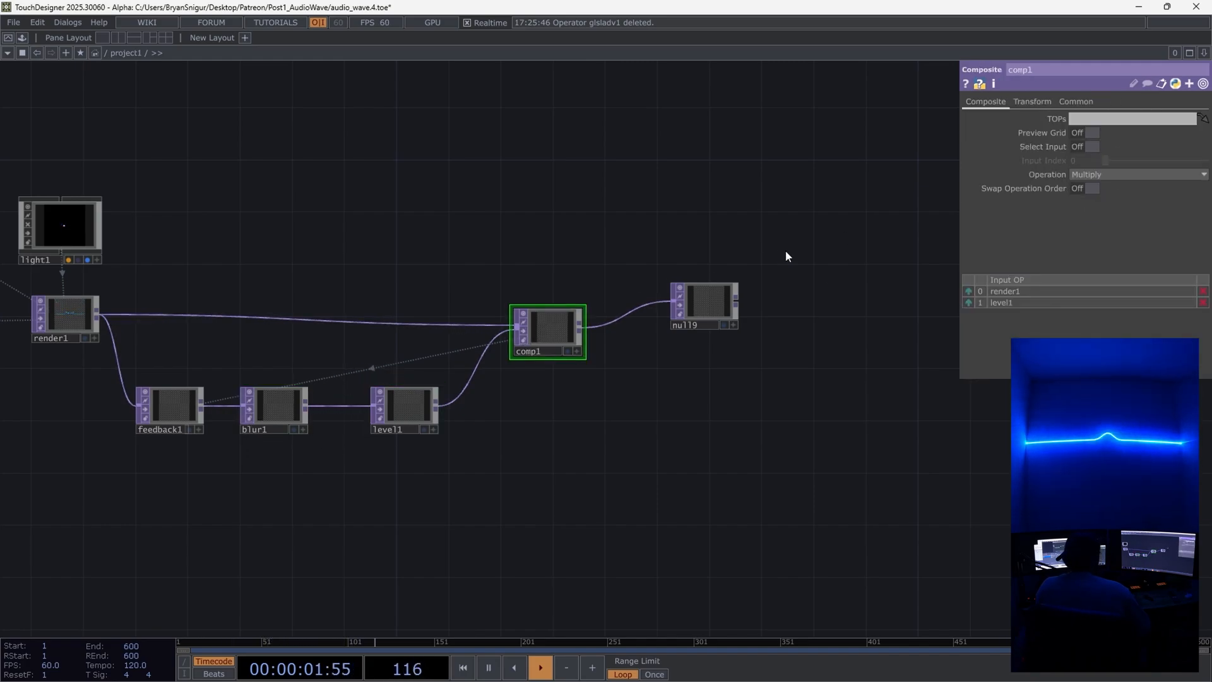
{"action": "left_click", "coordinate": [1162, 174]}
{"action": "left_click", "coordinate": [1143, 287]}
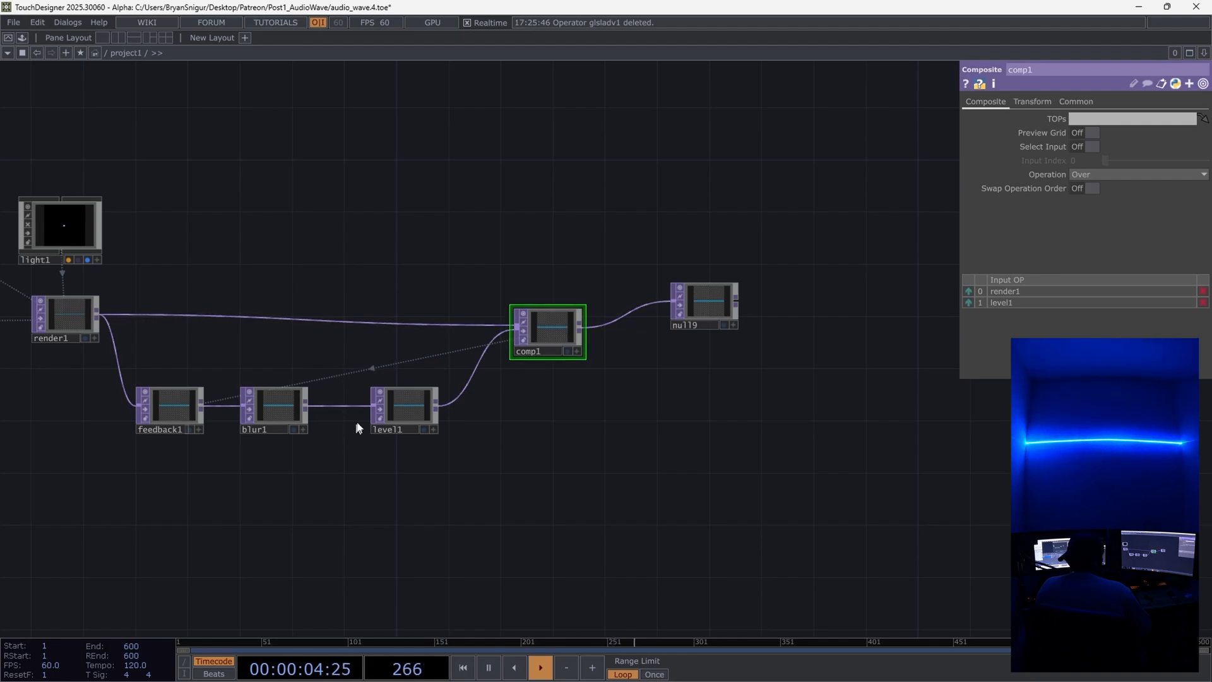
Step: Set level1's Opacity to 0.783 and line null9 up horizontally with comp1
{"action": "left_click", "coordinate": [404, 408]}
{"action": "left_click_drag", "start_coordinate": [1167, 130], "coordinate": [1188, 133]}
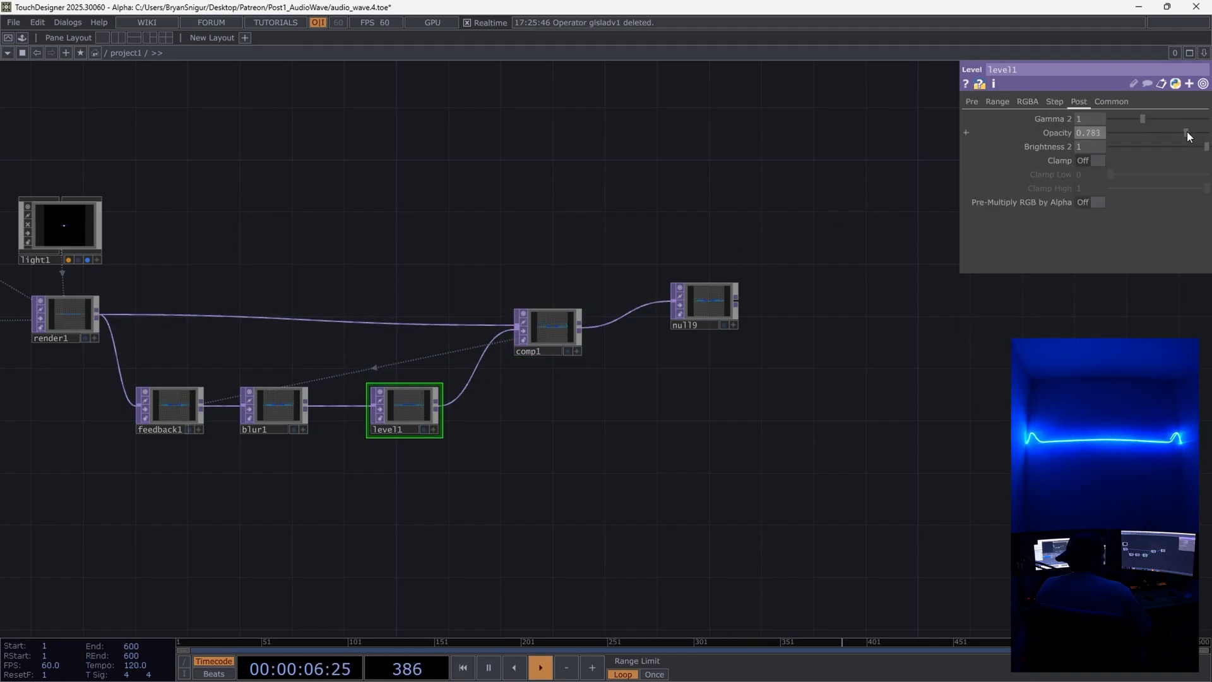
{"action": "left_click_drag", "start_coordinate": [714, 393], "coordinate": [394, 436]}
{"action": "left_click_drag", "start_coordinate": [394, 334], "coordinate": [366, 360]}
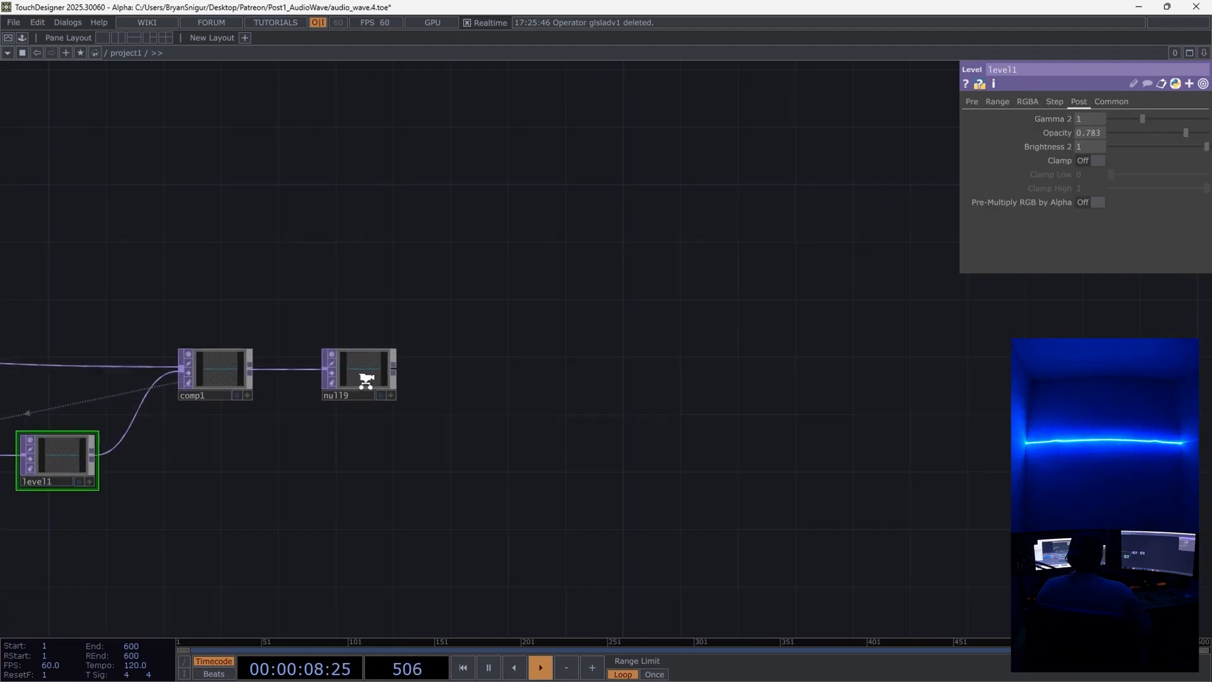
Step: Check the trailed wave in null9, and move null9 farther away from comp1 to leave space between them
{"action": "scroll", "coordinate": [365, 379], "scroll_direction": "up", "scroll_amount": 5}
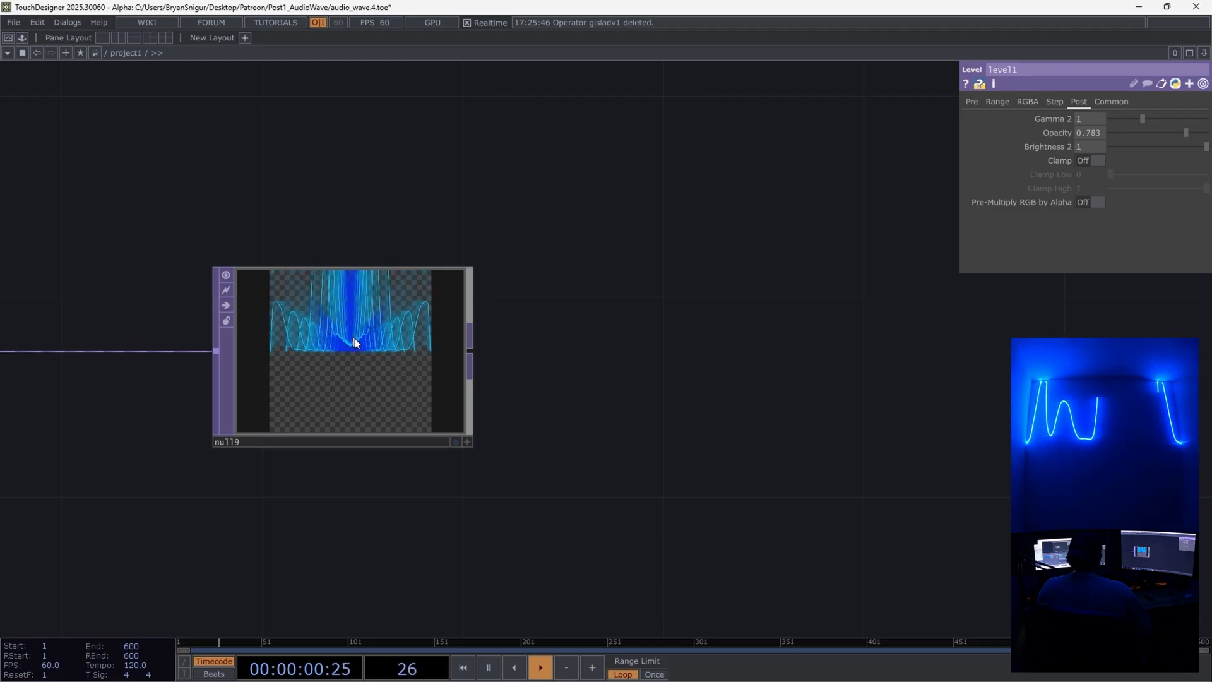
{"action": "scroll", "coordinate": [358, 333], "scroll_direction": "up", "scroll_amount": 5}
{"action": "scroll", "coordinate": [357, 333], "scroll_direction": "down", "scroll_amount": 8}
{"action": "left_click_drag", "start_coordinate": [522, 329], "coordinate": [479, 323]}
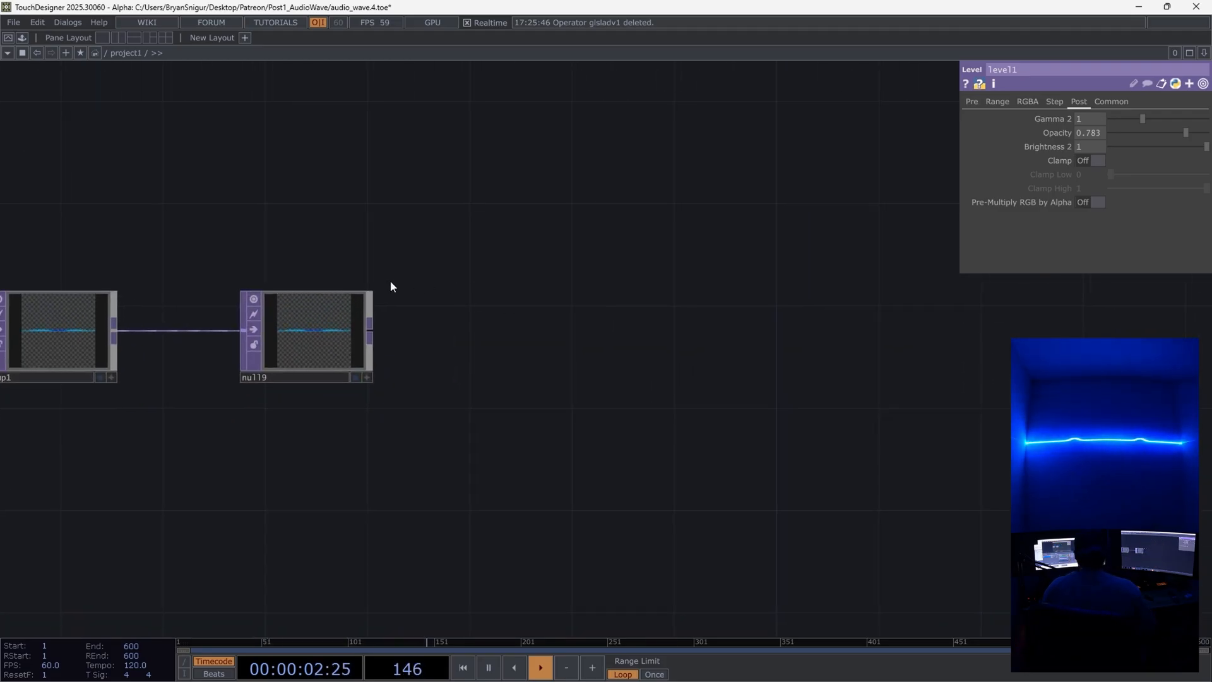
{"action": "left_click_drag", "start_coordinate": [316, 332], "coordinate": [722, 332]}
{"action": "left_click_drag", "start_coordinate": [649, 472], "coordinate": [156, 471]}
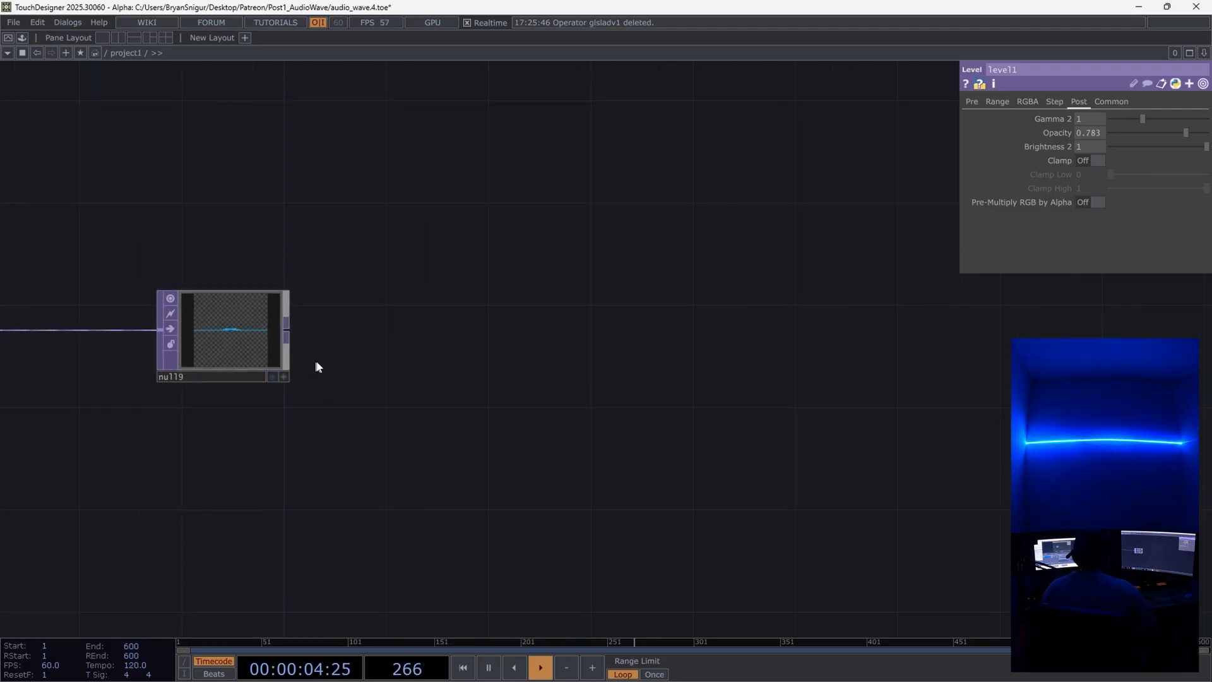
Step: Create a Window COMP beside null9 and assign null9 as its Window Operator
{"action": "double_click", "coordinate": [346, 328]}
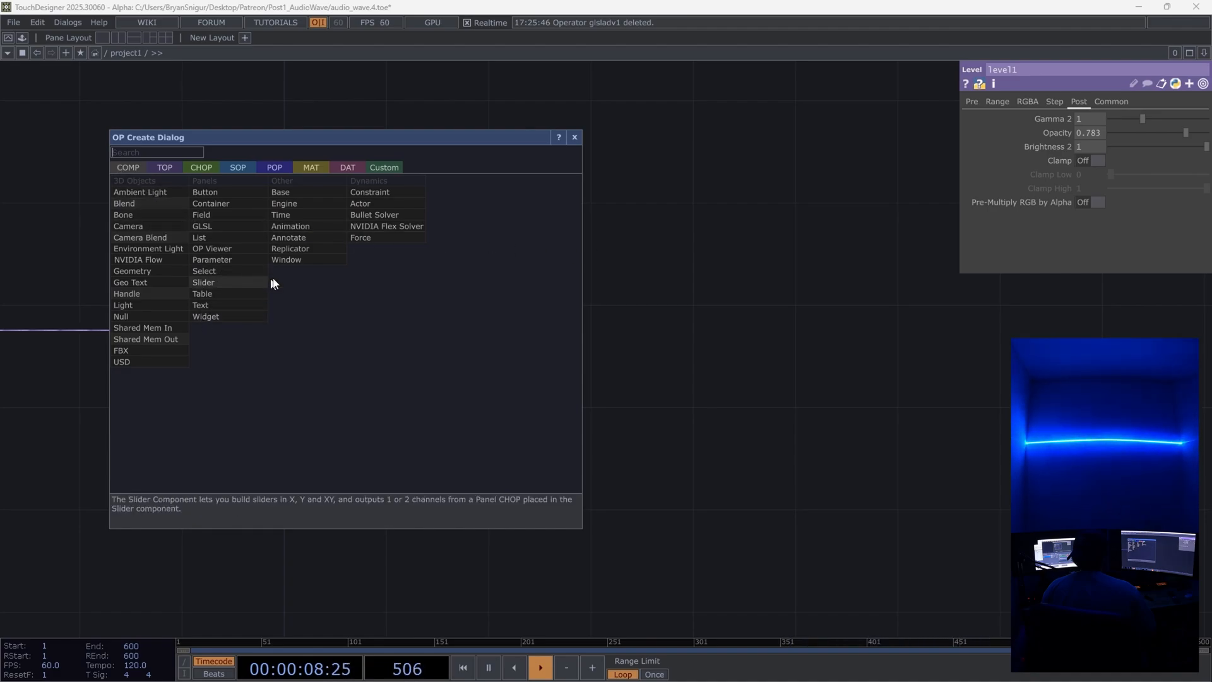
{"action": "left_click", "coordinate": [287, 260]}
{"action": "left_click", "coordinate": [610, 335]}
{"action": "left_click_drag", "start_coordinate": [236, 335], "coordinate": [1115, 119]}
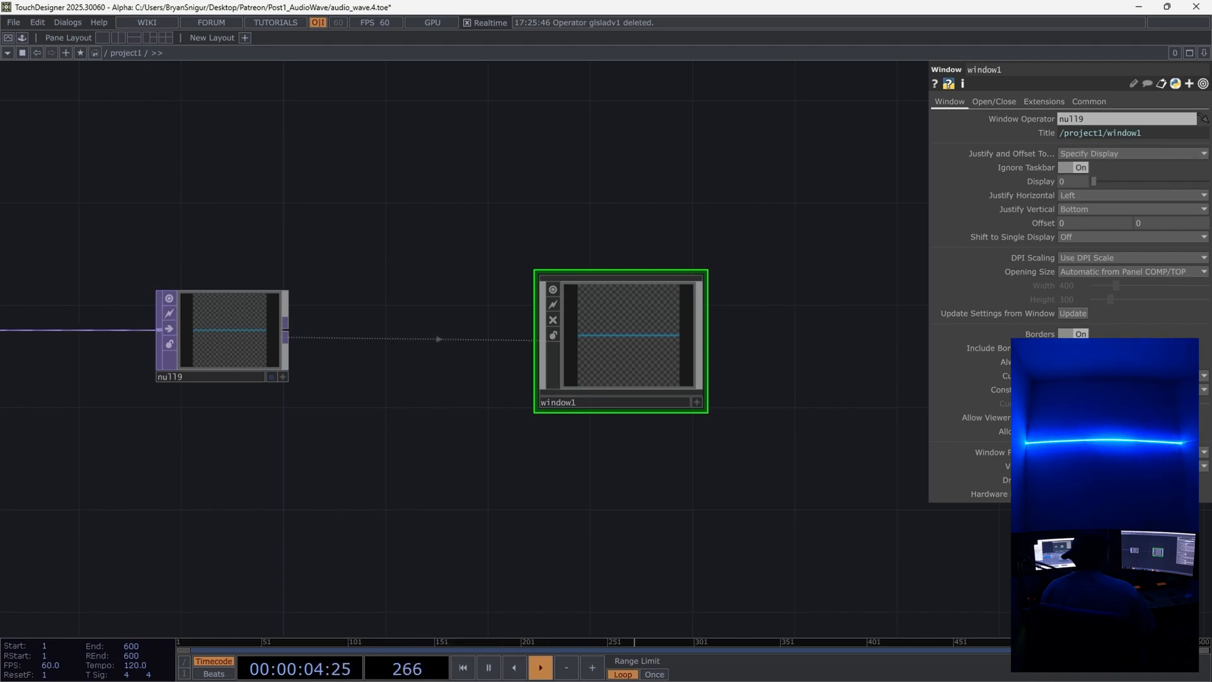
Step: Set window1's DPI Scaling to Native, its Opening Size to Single Display Exclusive, and switch Borders off
{"action": "left_click", "coordinate": [1081, 256]}
{"action": "left_click", "coordinate": [1079, 274]}
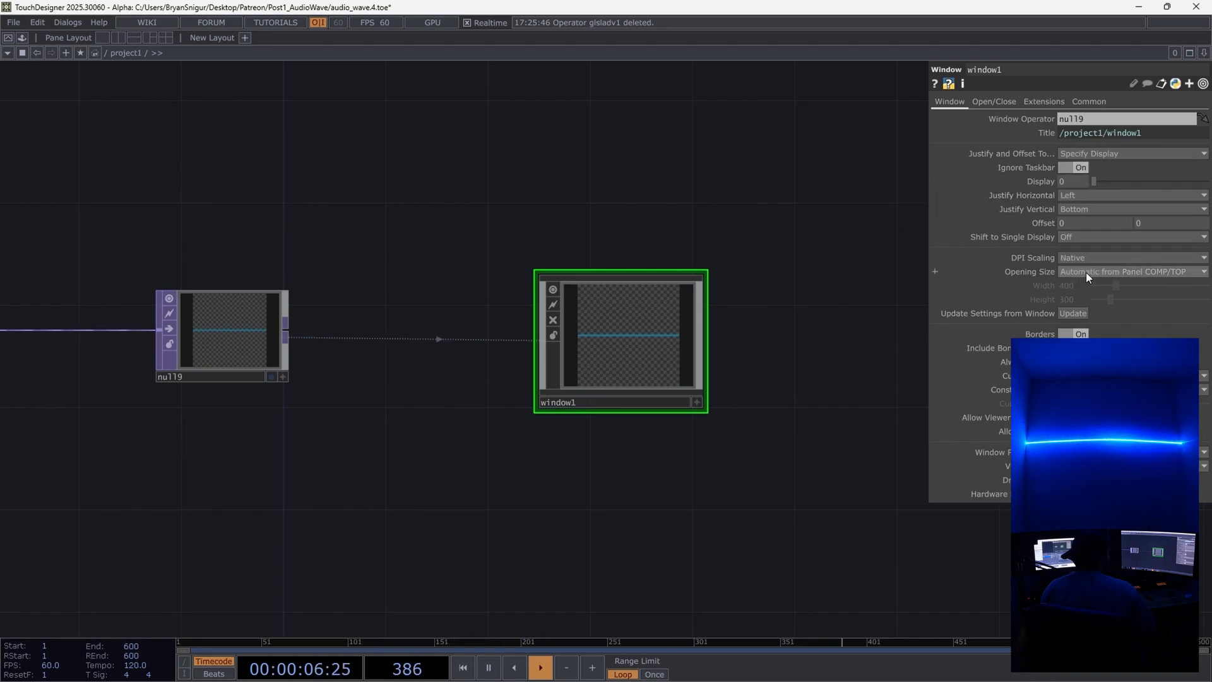
{"action": "left_click", "coordinate": [1086, 271]}
{"action": "left_click", "coordinate": [1082, 319]}
{"action": "left_click", "coordinate": [1080, 334]}
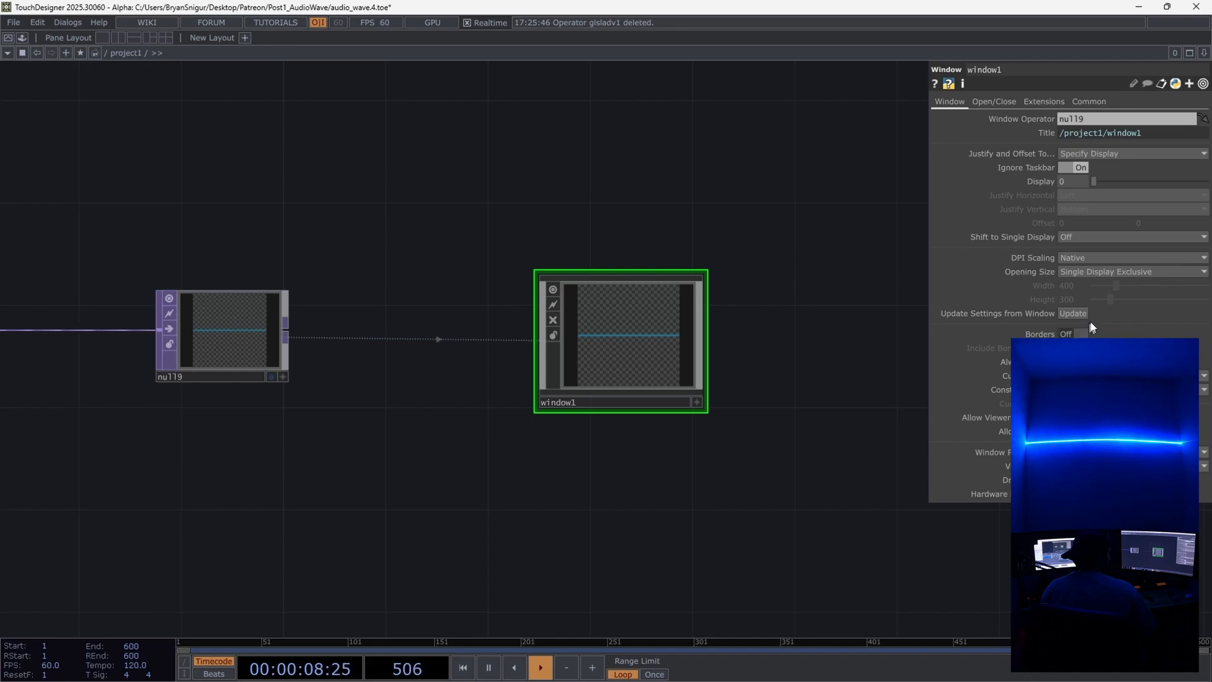
Step: Move null9 and window1 together farther from comp1 to make room for more operators
{"action": "scroll", "coordinate": [519, 258], "scroll_direction": "down", "scroll_amount": 5}
{"action": "right_click_drag", "start_coordinate": [380, 247], "coordinate": [560, 341]}
{"action": "left_click_drag", "start_coordinate": [431, 287], "coordinate": [553, 286]}
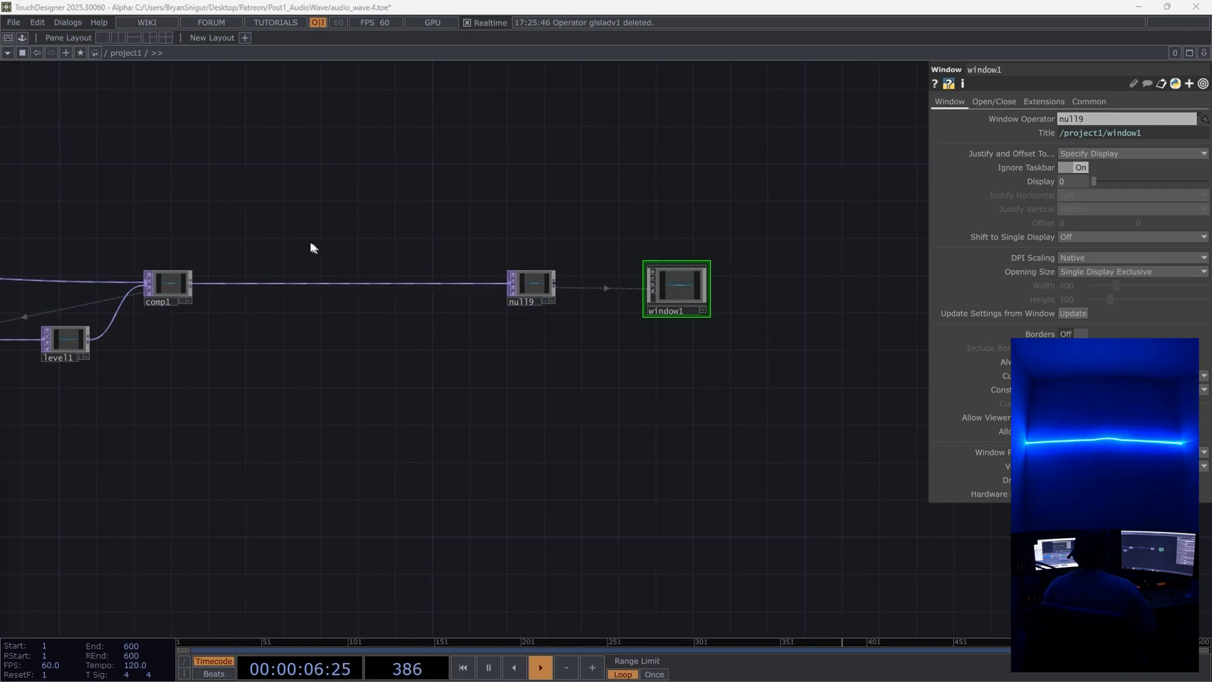
Step: Paste the copied Fit and Corner Pin TOPs above the comp1 wire and connect comp1 to fit1
{"action": "key", "text": "ctrl+v"}
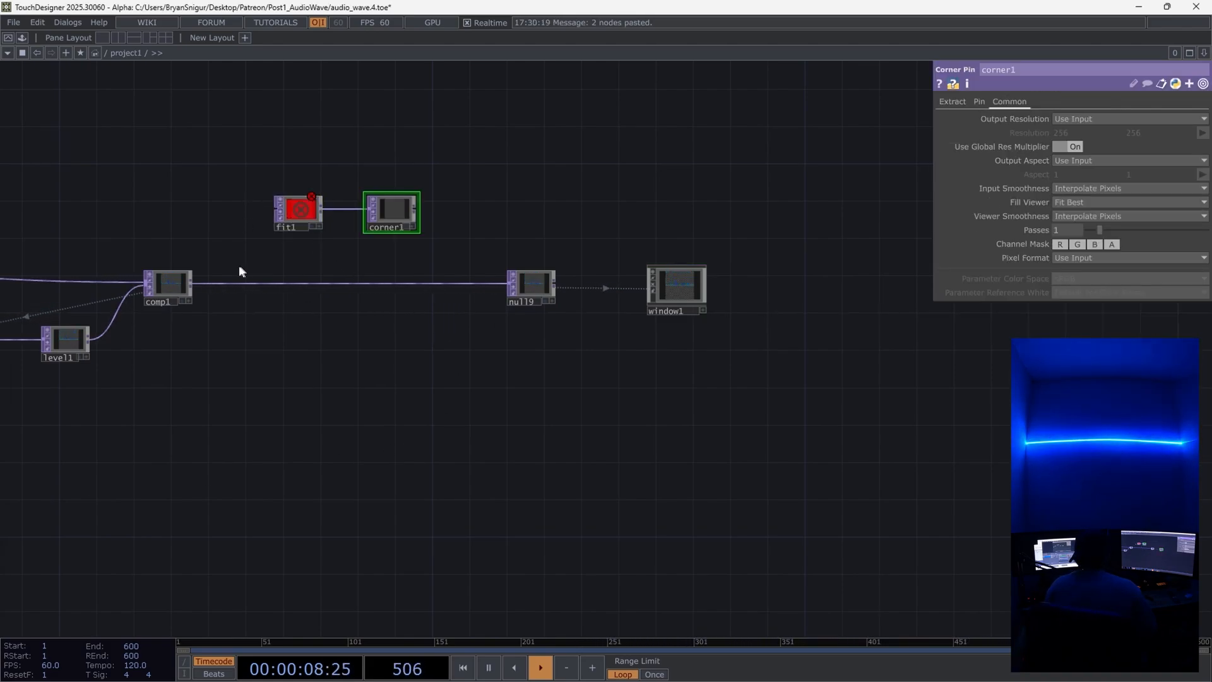
{"action": "left_click_drag", "start_coordinate": [191, 283], "coordinate": [297, 218]}
Step: Examine the fit1 and corner1 previews and check fit1's output size in its operator info
{"action": "scroll", "coordinate": [316, 193], "scroll_direction": "up", "scroll_amount": 5}
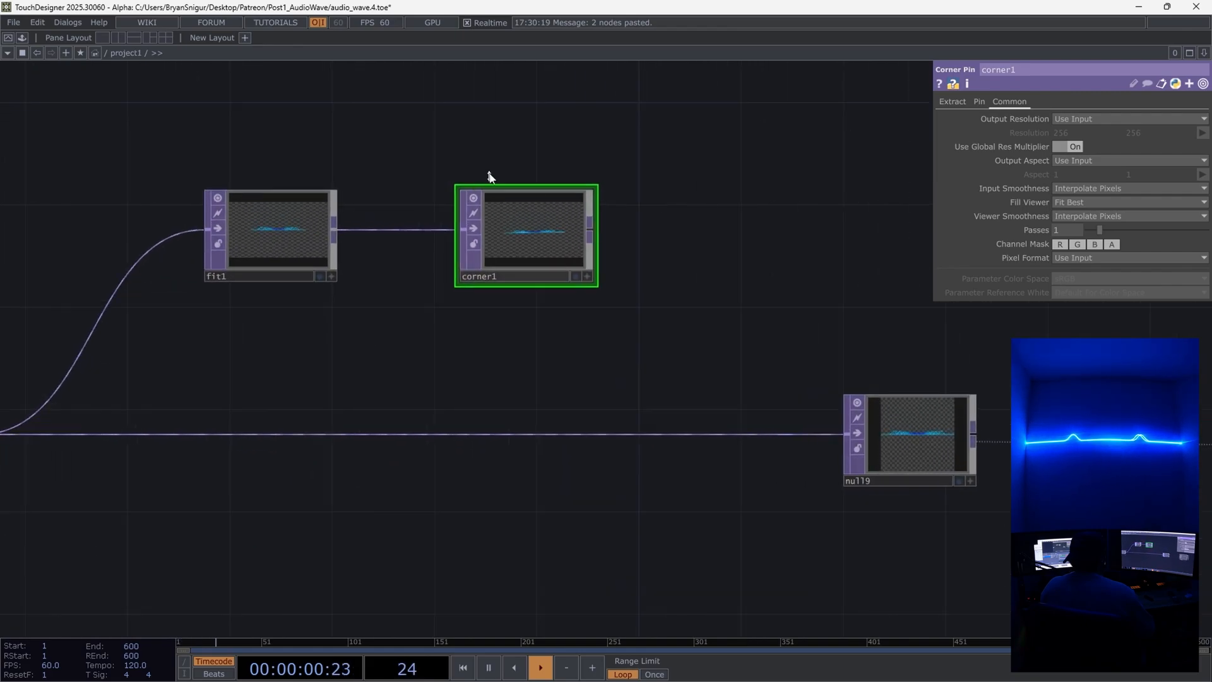
{"action": "left_click_drag", "start_coordinate": [490, 169], "coordinate": [344, 172]}
{"action": "left_click_drag", "start_coordinate": [153, 387], "coordinate": [329, 368]}
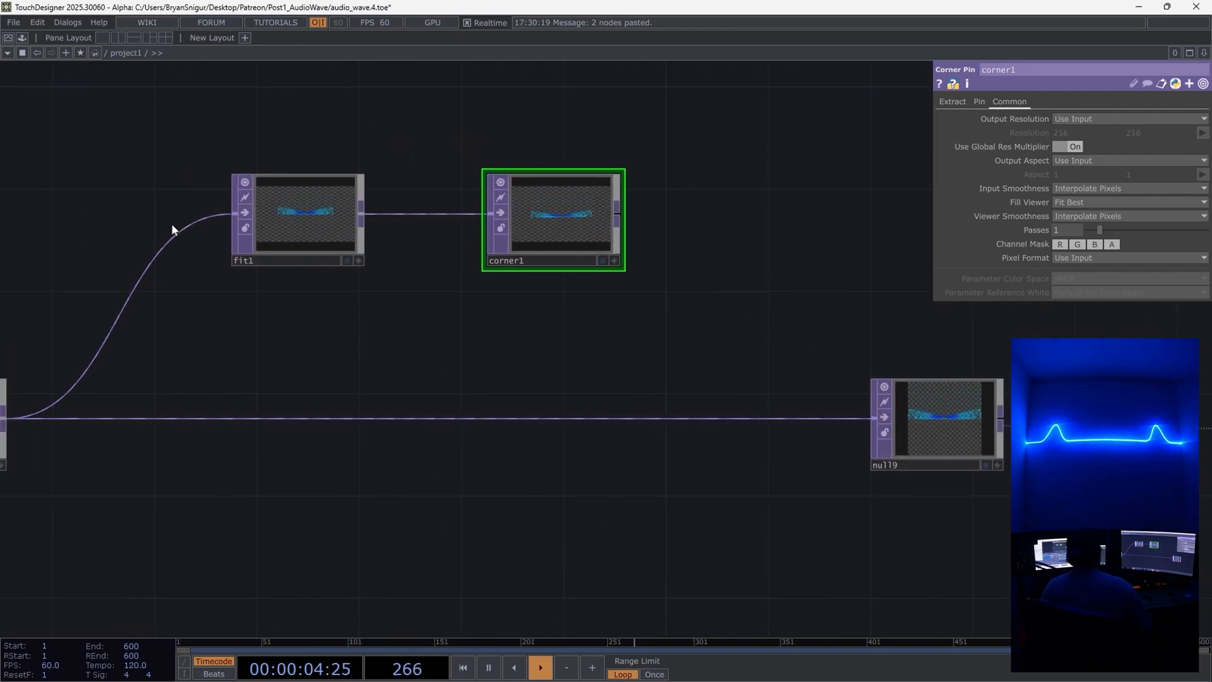
{"action": "scroll", "coordinate": [292, 196], "scroll_direction": "up", "scroll_amount": 5}
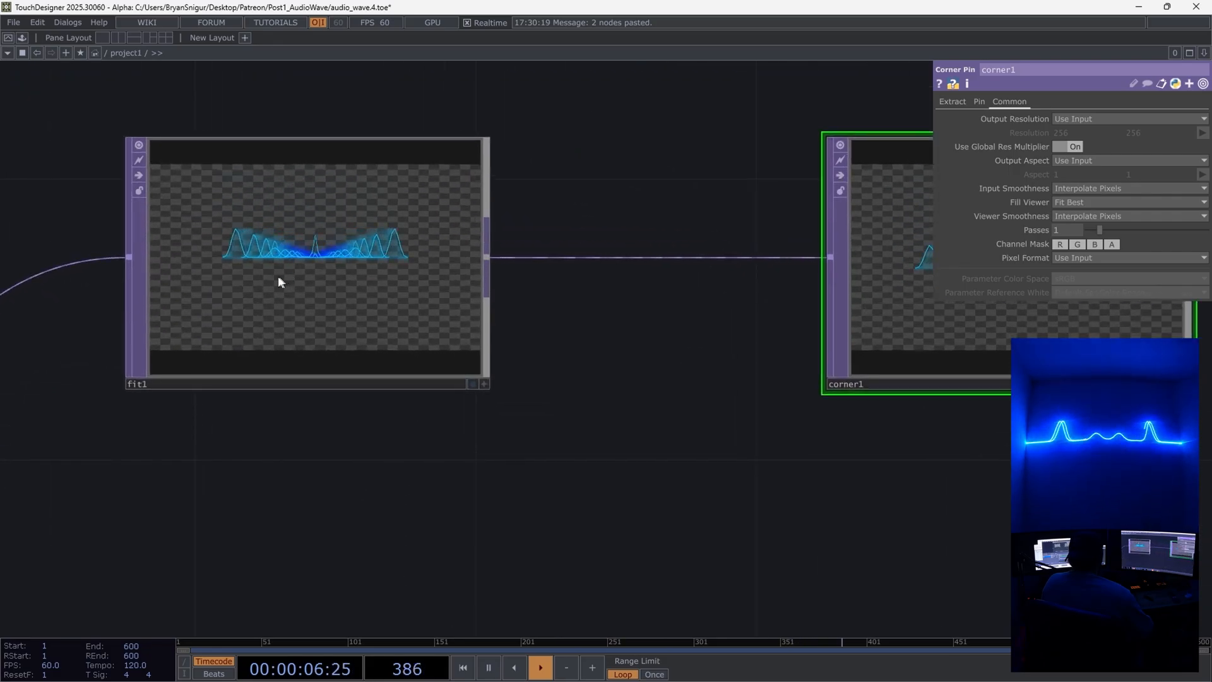
{"action": "left_click_drag", "start_coordinate": [401, 434], "coordinate": [88, 376]}
{"action": "left_click_drag", "start_coordinate": [273, 320], "coordinate": [401, 324]}
{"action": "middle_click", "coordinate": [231, 256]}
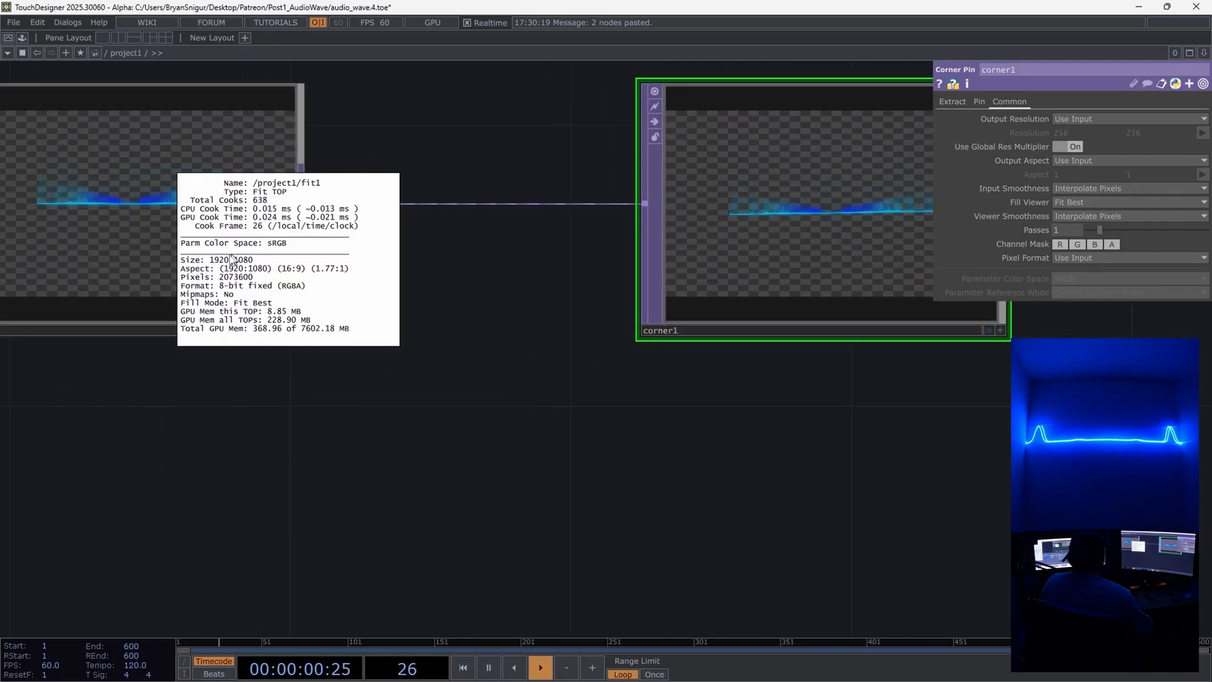
{"action": "left_click_drag", "start_coordinate": [584, 445], "coordinate": [154, 404]}
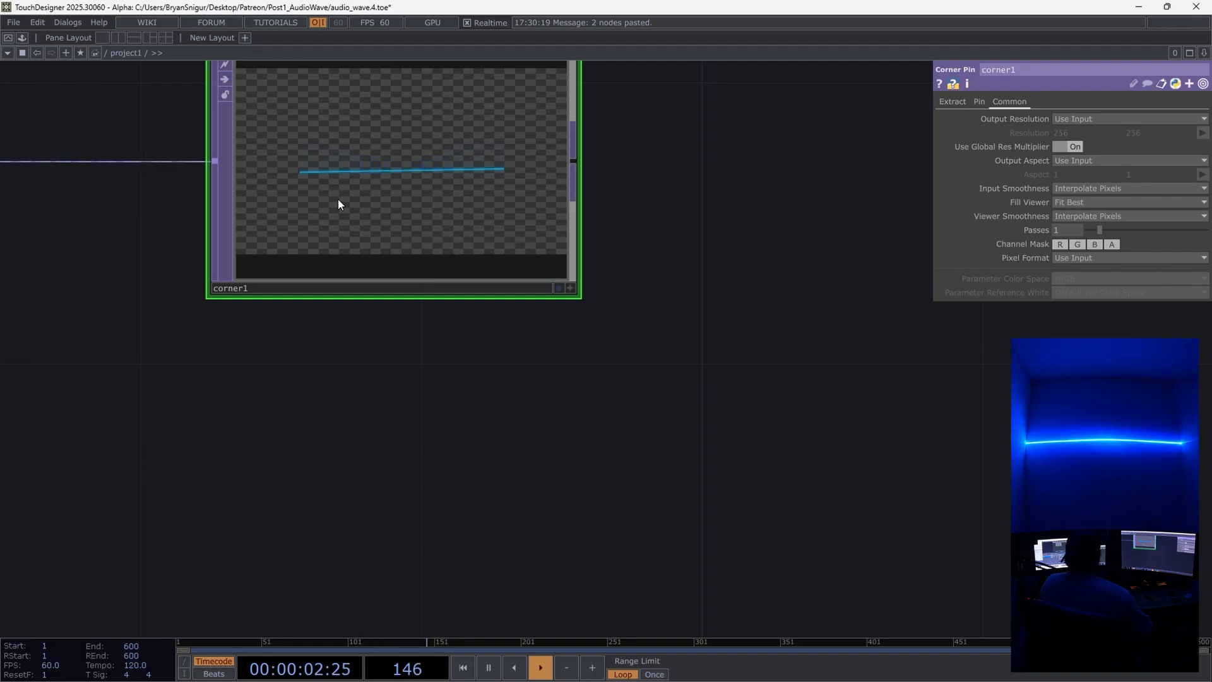
{"action": "scroll", "coordinate": [676, 257], "scroll_direction": "down", "scroll_amount": 5}
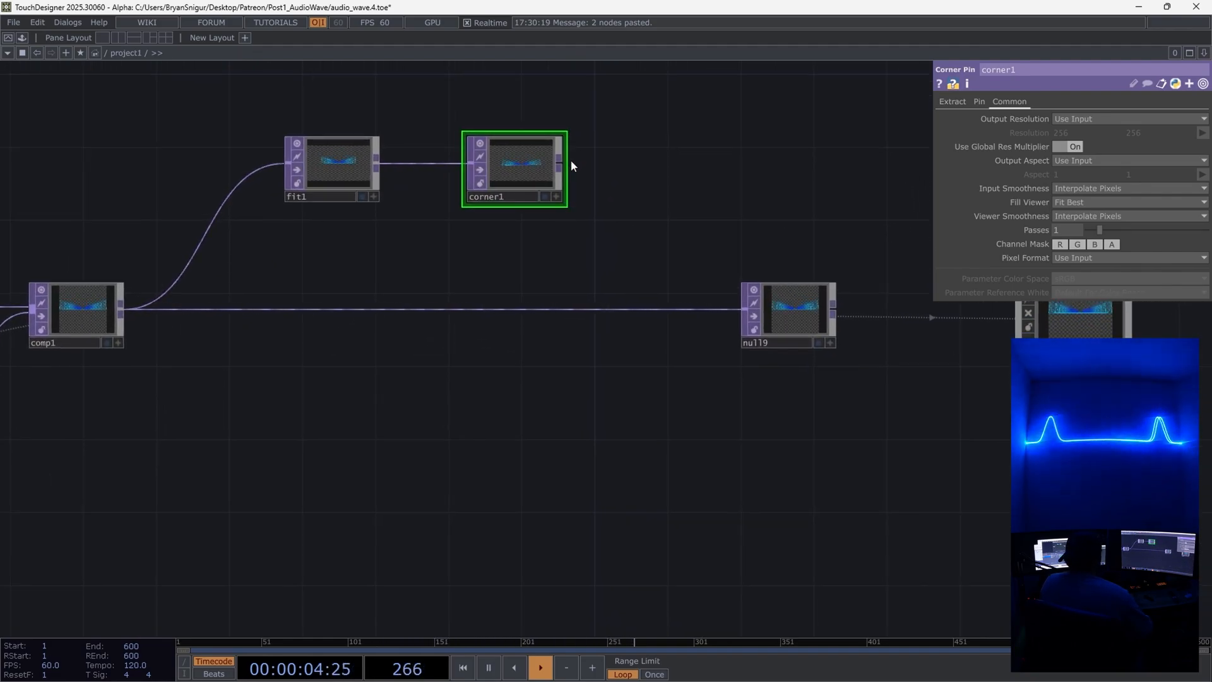
Step: Connect corner1 to null9 and move fit1 and corner1 down into the row between comp1 and null9
{"action": "left_click_drag", "start_coordinate": [560, 163], "coordinate": [746, 310]}
{"action": "right_click_drag", "start_coordinate": [351, 129], "coordinate": [544, 181]}
{"action": "left_click_drag", "start_coordinate": [537, 178], "coordinate": [553, 305]}
Step: Set window1's Display to 2 and open it as a separate window
{"action": "left_click_drag", "start_coordinate": [804, 433], "coordinate": [305, 388]}
{"action": "left_click", "coordinate": [588, 265]}
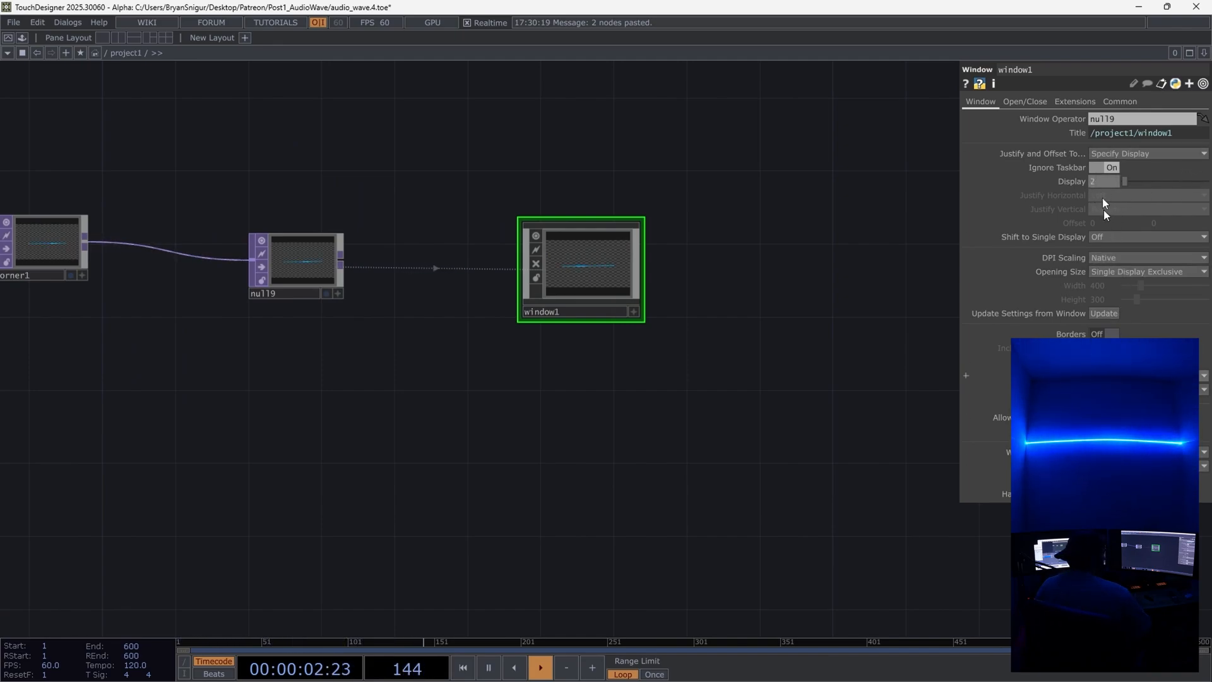
{"action": "left_click", "coordinate": [1027, 101]}
{"action": "left_click", "coordinate": [1106, 132]}
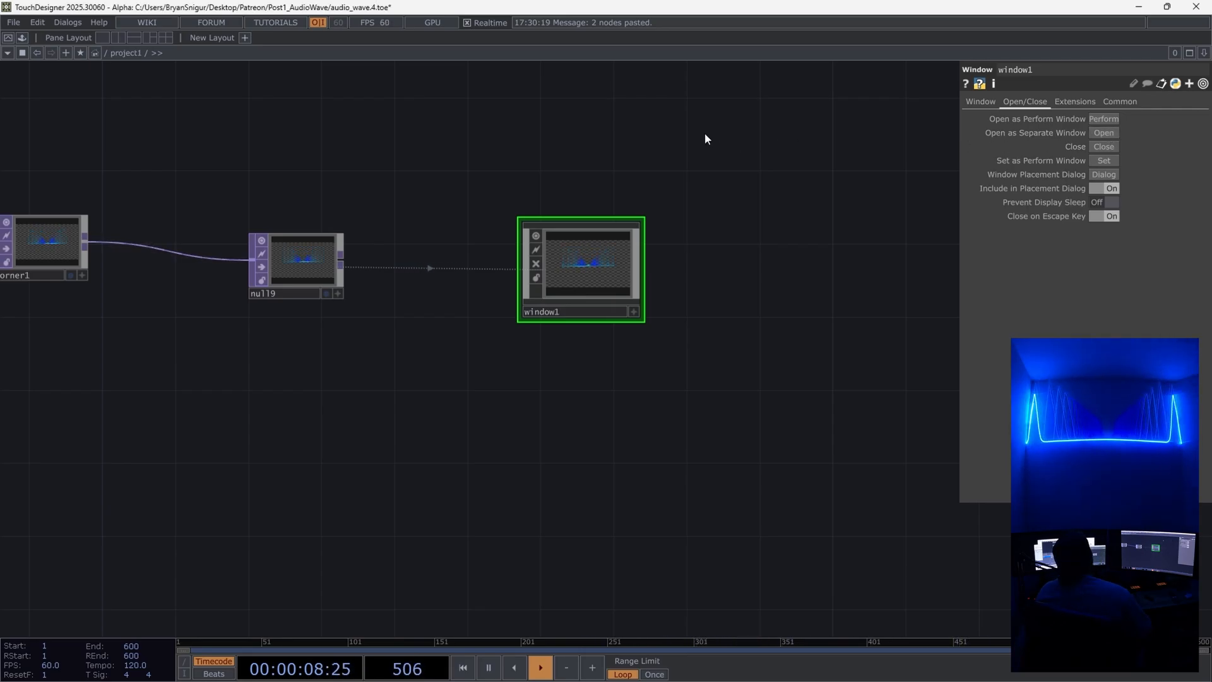
{"action": "left_click_drag", "start_coordinate": [459, 317], "coordinate": [474, 315]}
{"action": "scroll", "coordinate": [461, 309], "scroll_direction": "down", "scroll_amount": 5}
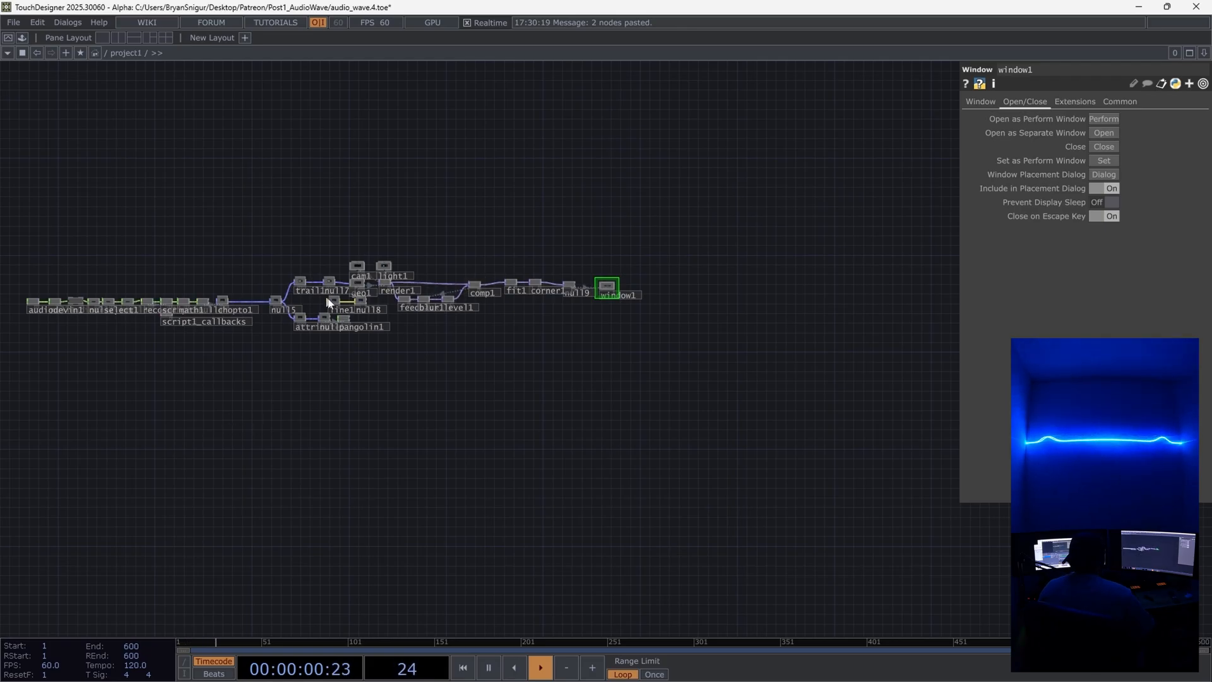
Step: Add a Copy POP below the wire after chopto1, taking chopto1's output as its input
{"action": "scroll", "coordinate": [237, 316], "scroll_direction": "up", "scroll_amount": 3}
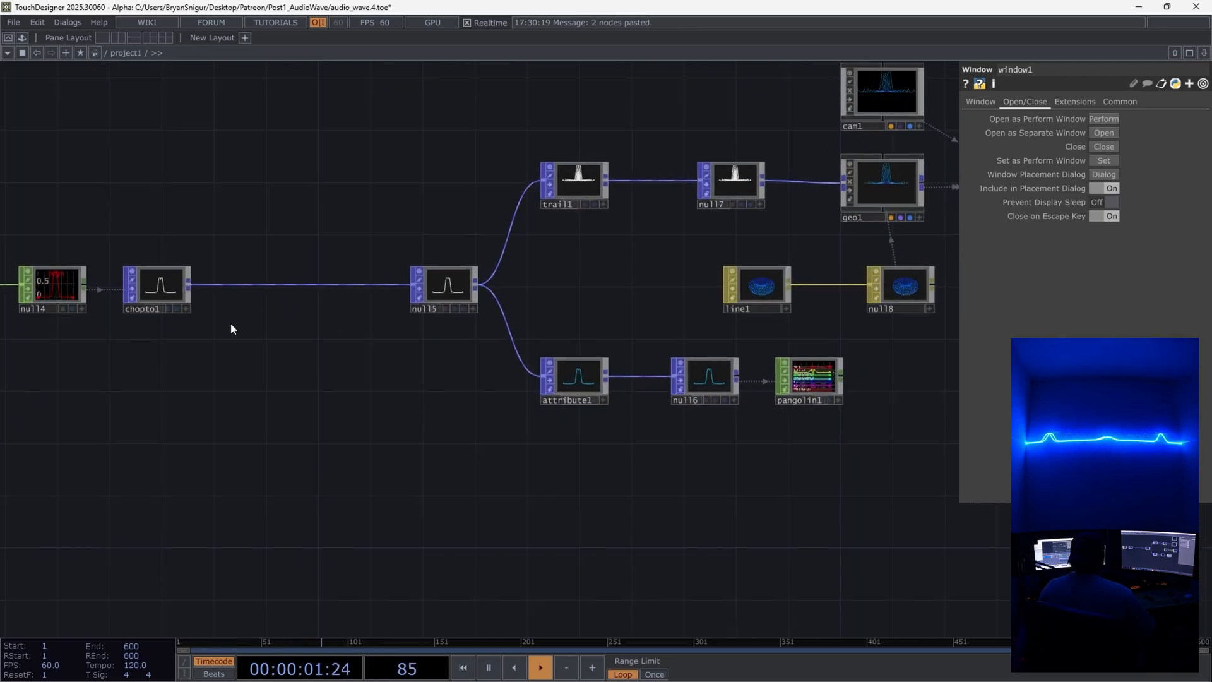
{"action": "left_click", "coordinate": [188, 285]}
{"action": "key", "text": "Tab"}
{"action": "type", "text": "c"}
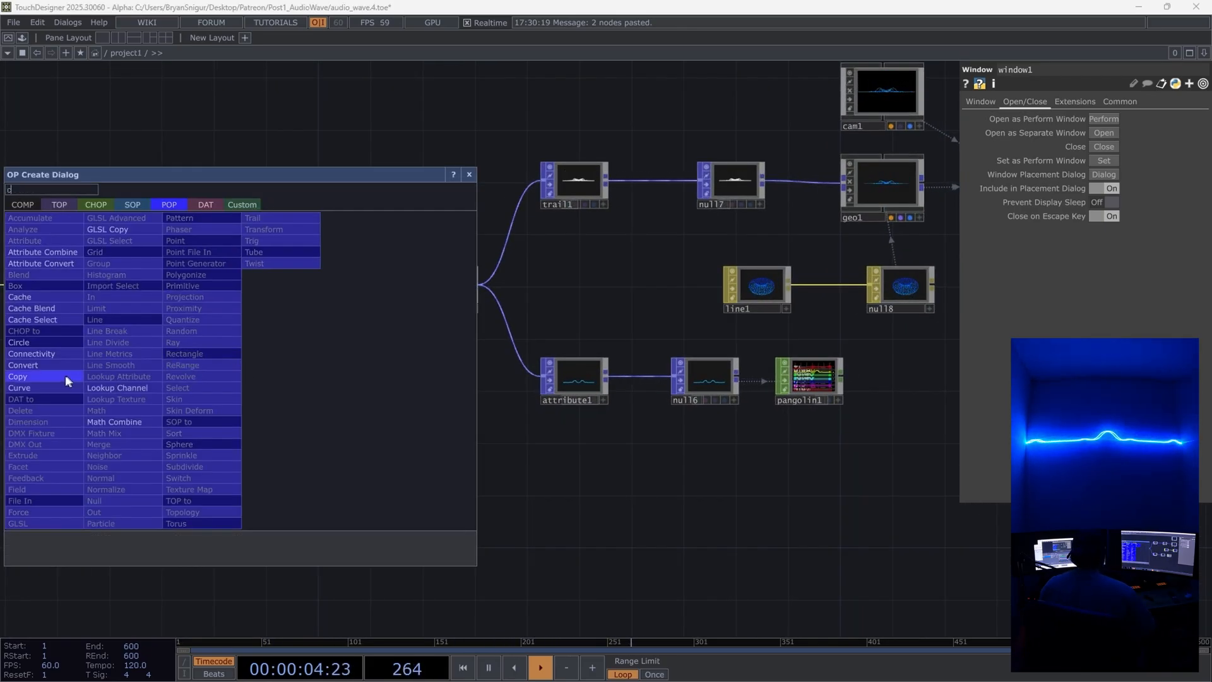
{"action": "left_click", "coordinate": [66, 376]}
{"action": "left_click", "coordinate": [274, 342]}
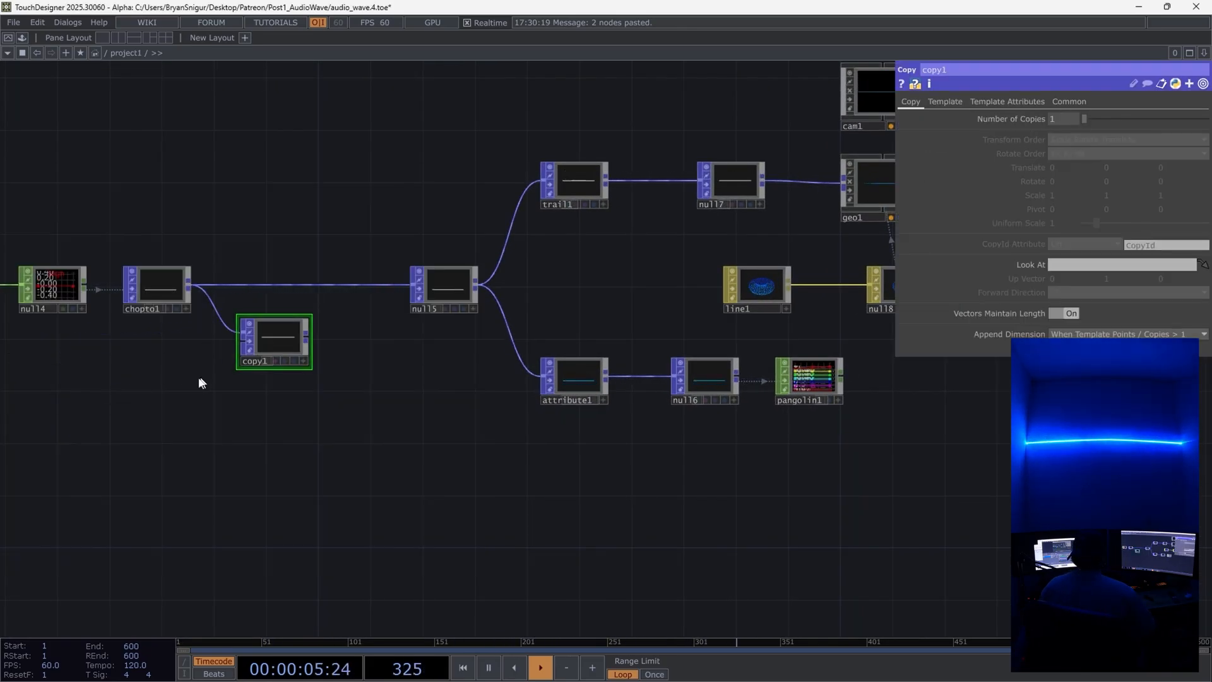
Step: Set copy1 to 2 copies with a Z rotation of 180, and connect its output to null5
{"action": "left_click", "coordinate": [1059, 118]}
{"action": "type", "text": "2"}
{"action": "key", "text": "Return"}
{"action": "left_click", "coordinate": [1182, 181]}
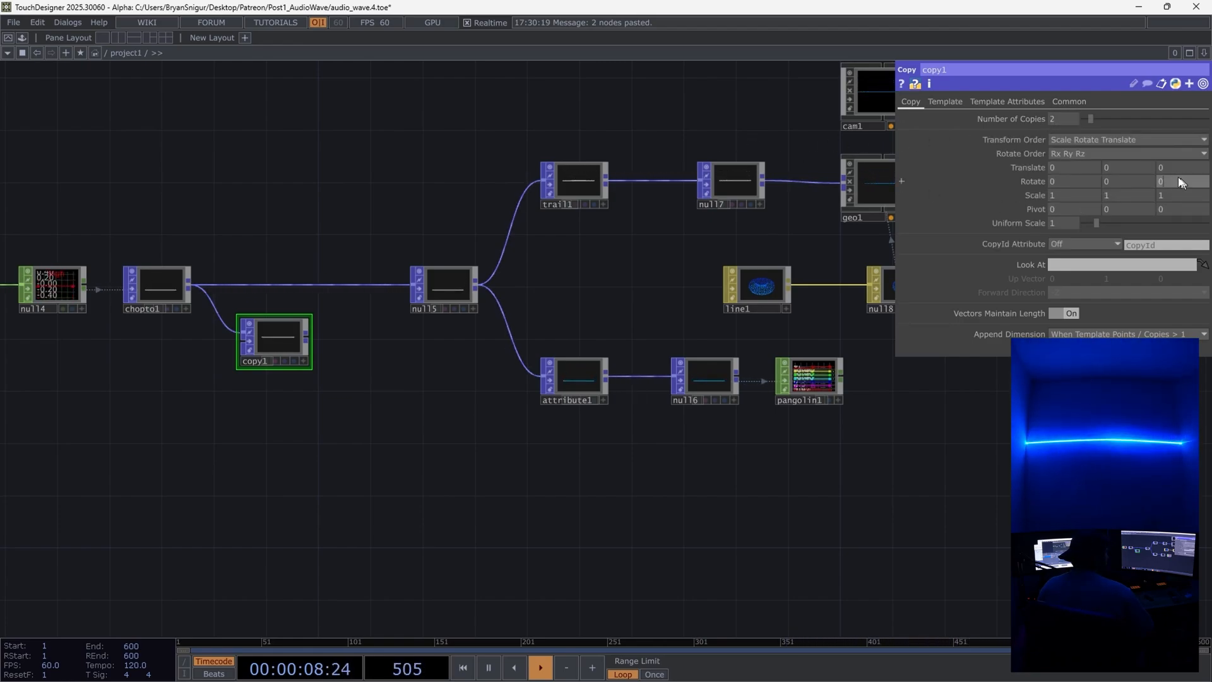
{"action": "type", "text": "180"}
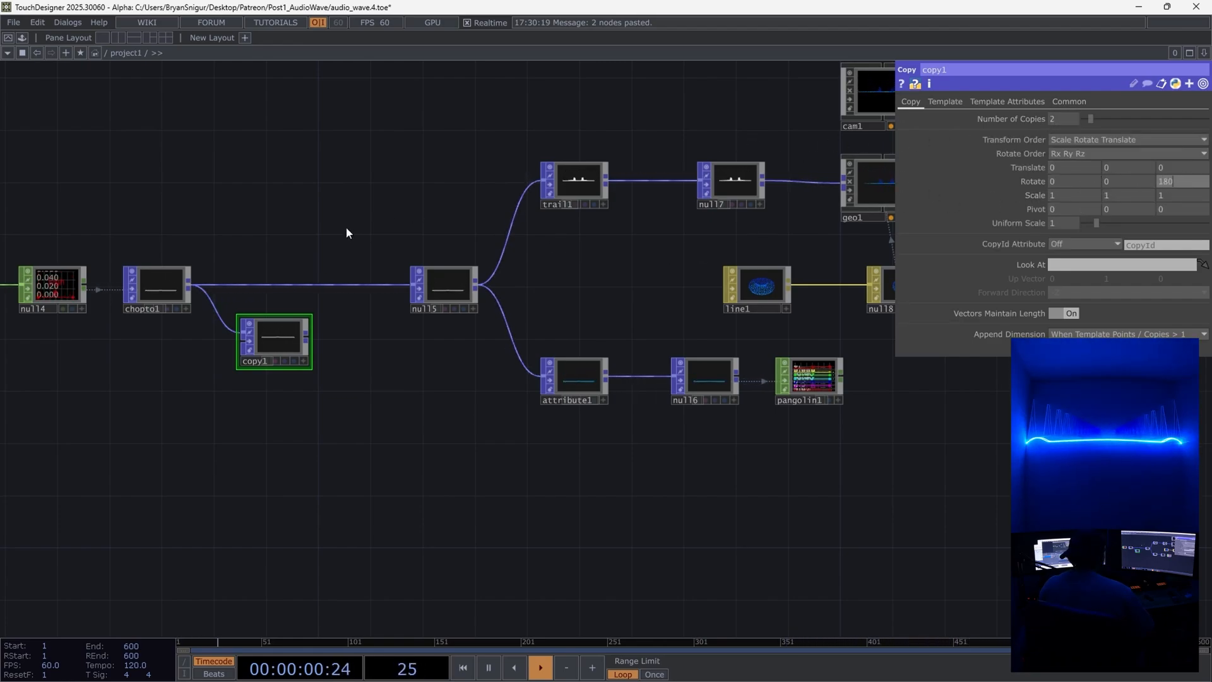
{"action": "key", "text": "Return"}
{"action": "left_click_drag", "start_coordinate": [305, 338], "coordinate": [408, 293]}
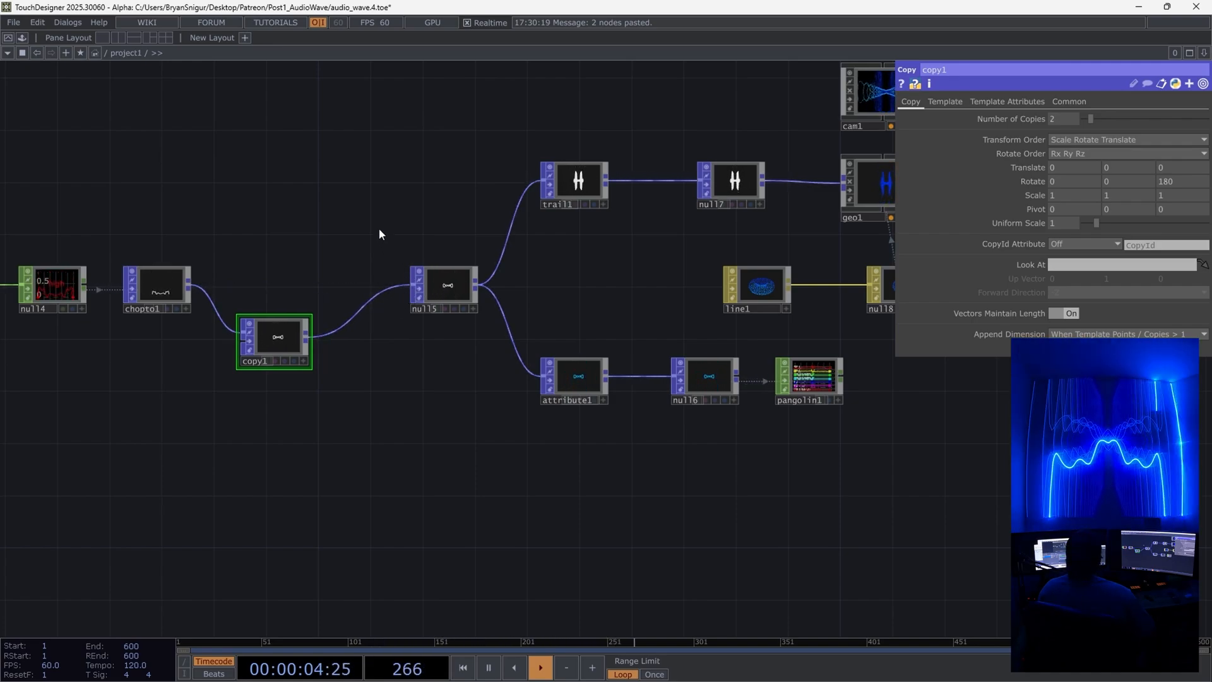
Step: Lower math1's Multiply value to 0.68
{"action": "left_click_drag", "start_coordinate": [229, 211], "coordinate": [695, 174]}
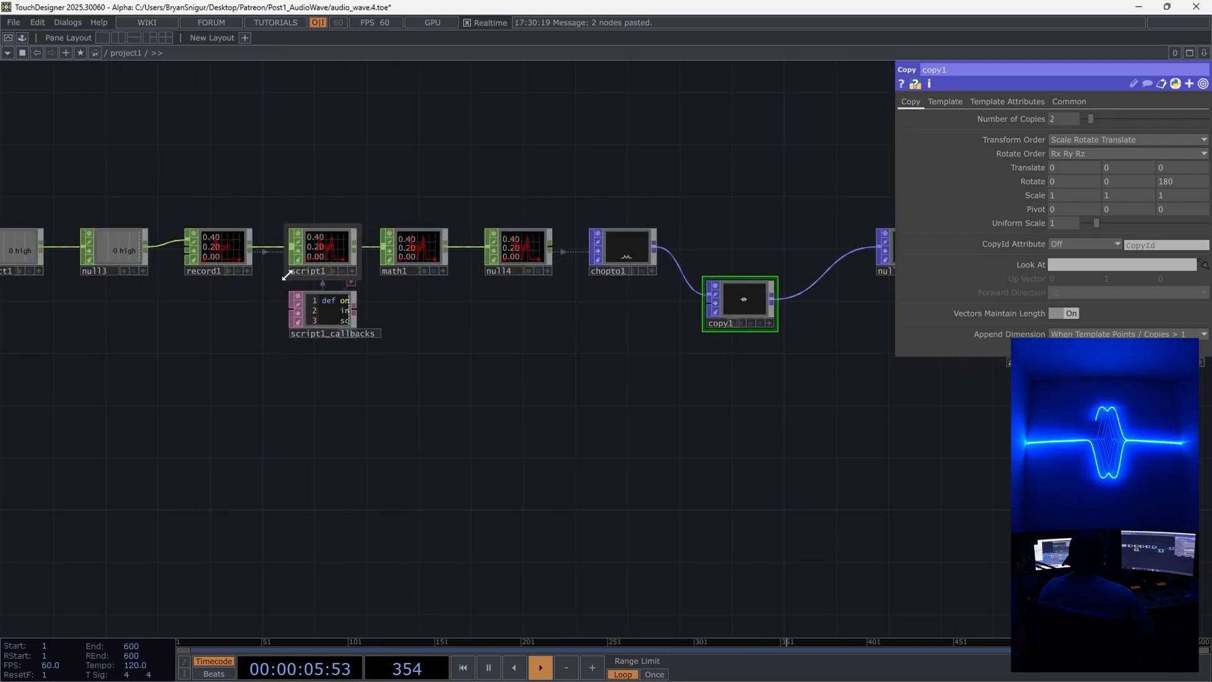
{"action": "left_click", "coordinate": [433, 254]}
{"action": "left_click_drag", "start_coordinate": [1111, 132], "coordinate": [1107, 132]}
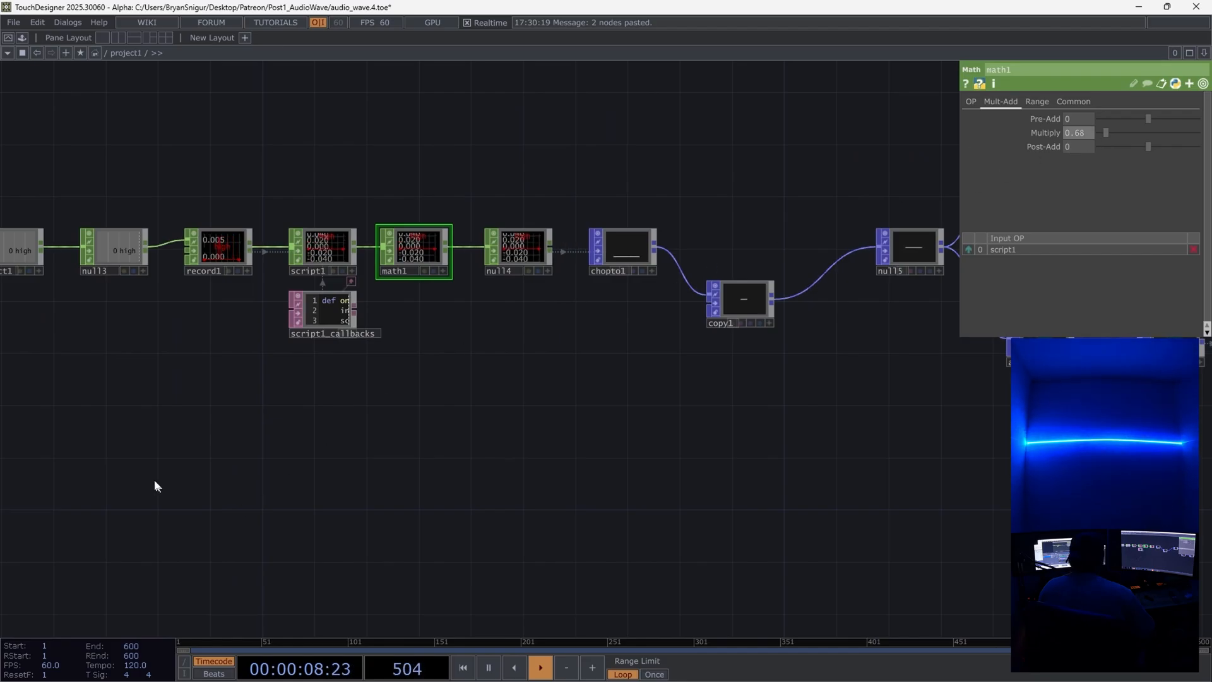
Step: Add an Audio File In CHOP below audiodevin1 and connect it to null1 in place of the device input
{"action": "left_click_drag", "start_coordinate": [154, 481], "coordinate": [710, 436]}
{"action": "key", "text": "Tab"}
{"action": "type", "text": "a"}
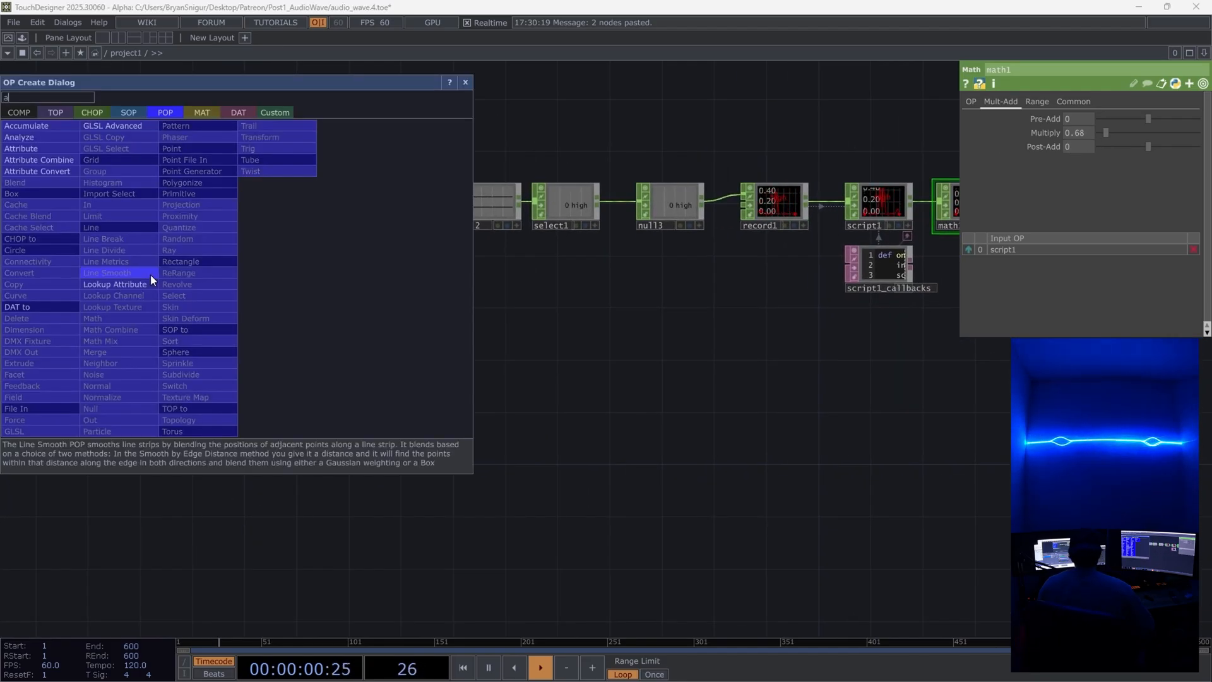
{"action": "left_click", "coordinate": [92, 113]}
{"action": "left_click", "coordinate": [17, 261]}
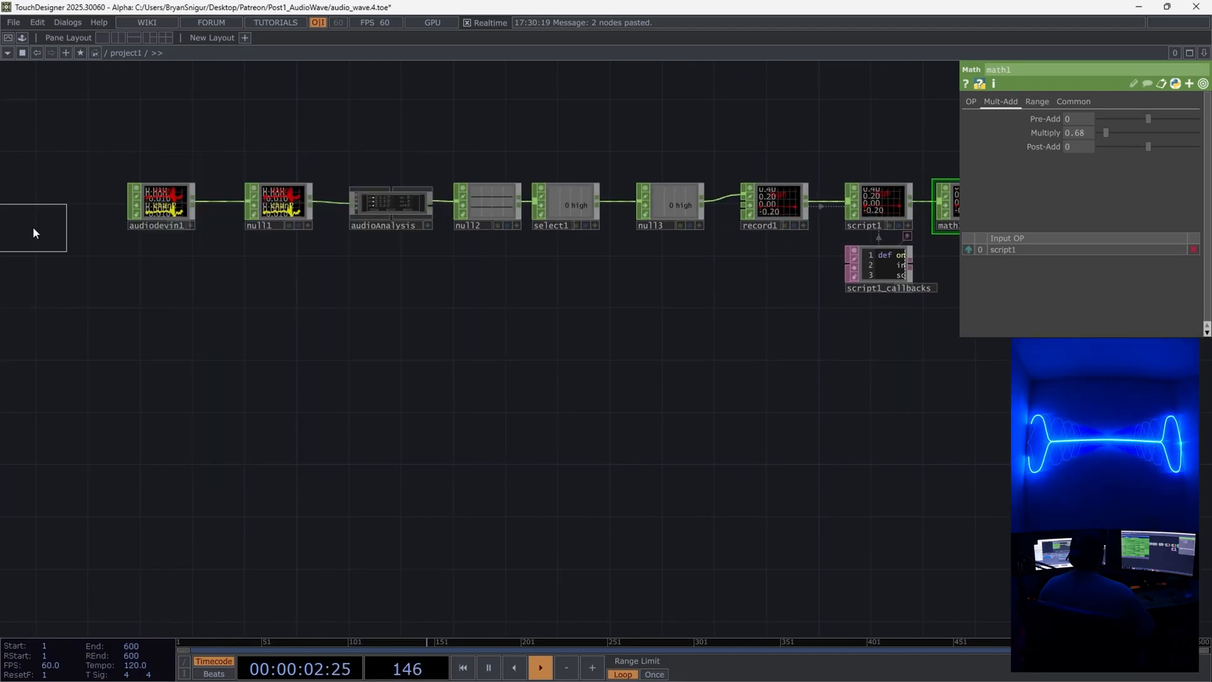
{"action": "left_click", "coordinate": [149, 255]}
{"action": "left_click_drag", "start_coordinate": [184, 247], "coordinate": [248, 202]}
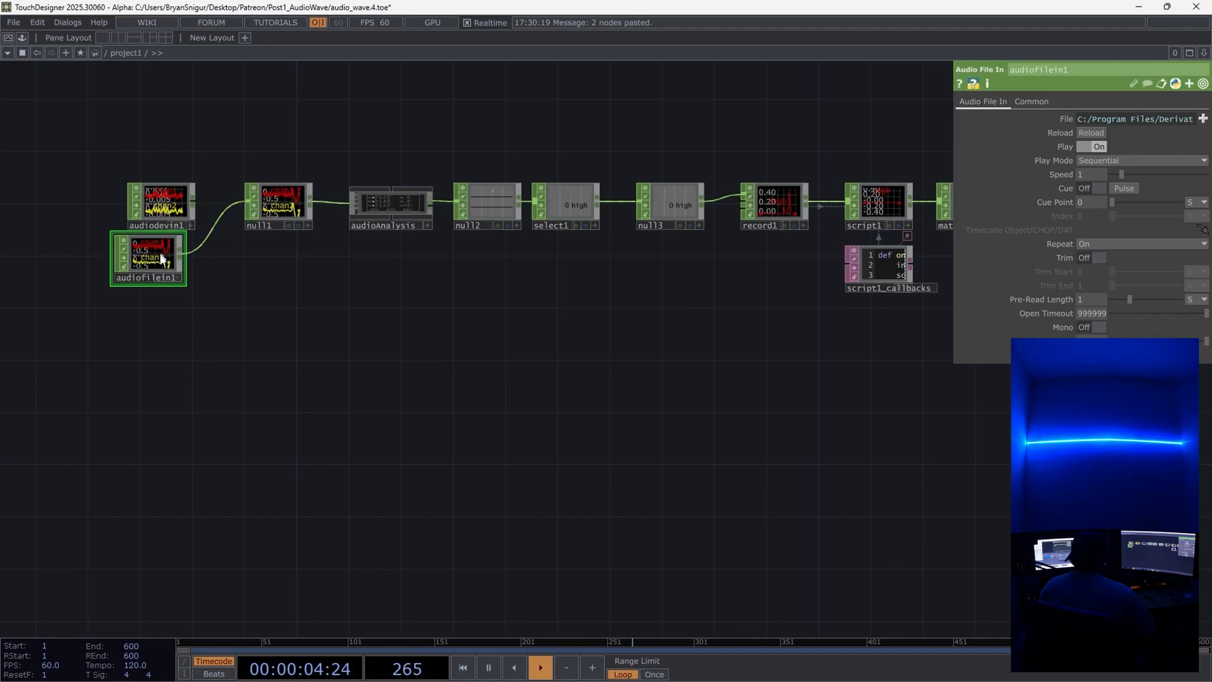
{"action": "left_click_drag", "start_coordinate": [148, 259], "coordinate": [161, 286]}
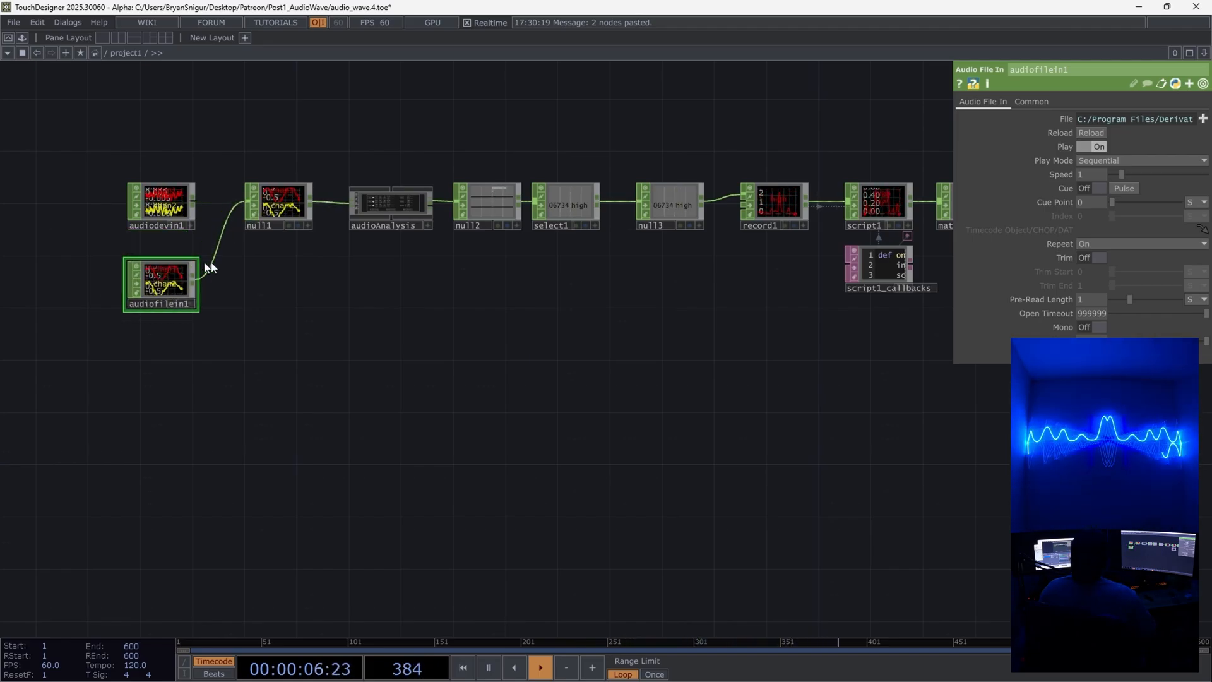
Step: Reduce math1's Multiply value to 0.29
{"action": "left_click_drag", "start_coordinate": [587, 331], "coordinate": [319, 316]}
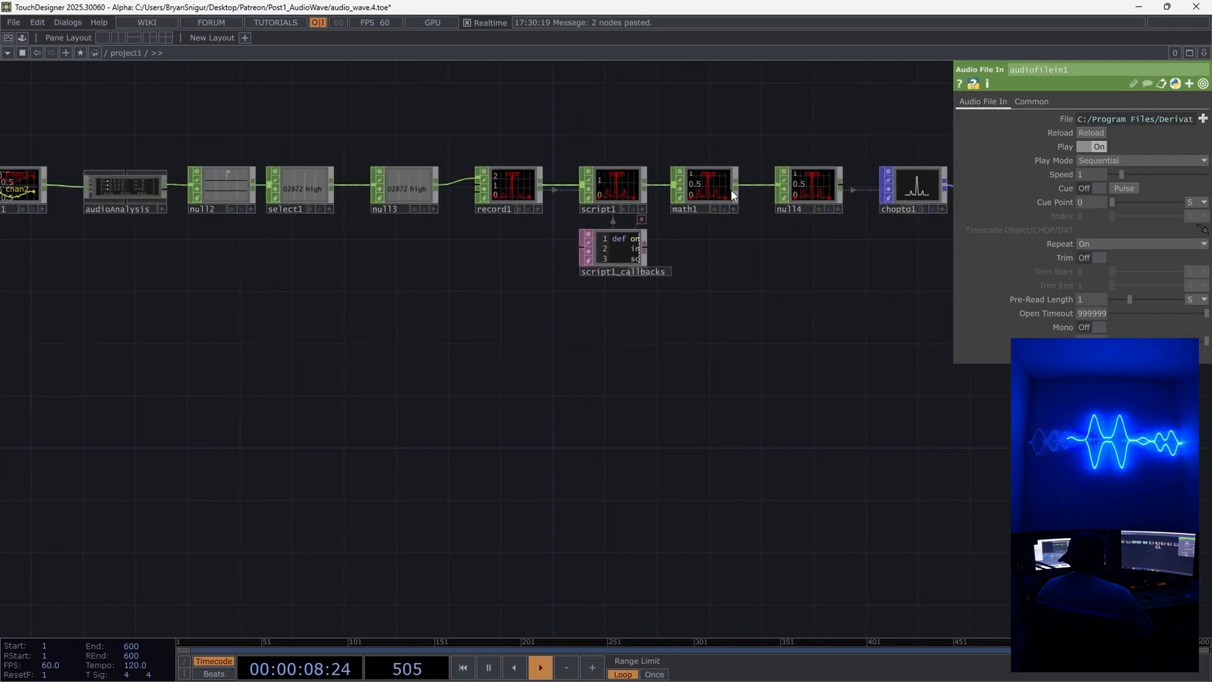
{"action": "left_click", "coordinate": [704, 187]}
{"action": "left_click_drag", "start_coordinate": [1109, 130], "coordinate": [1103, 127]}
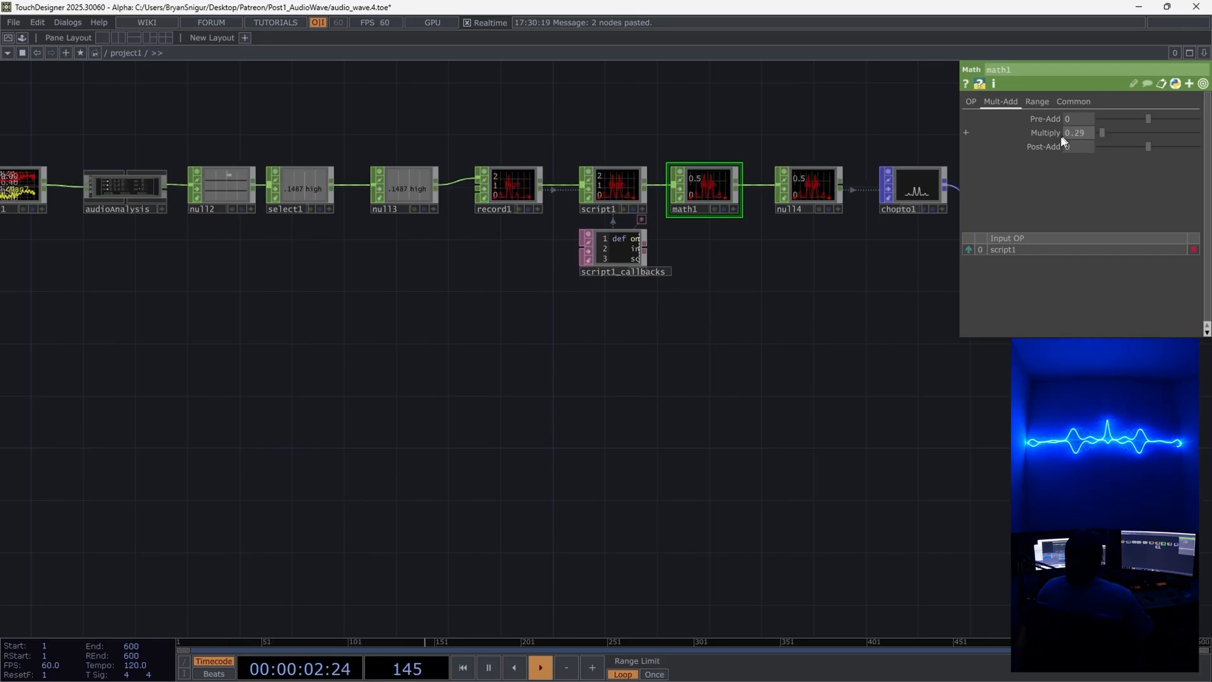
Step: Move fit1, corner1 and null9 farther from comp1 to make room for another TOP
{"action": "left_click_drag", "start_coordinate": [866, 354], "coordinate": [412, 371]}
{"action": "left_click_drag", "start_coordinate": [1119, 463], "coordinate": [355, 431]}
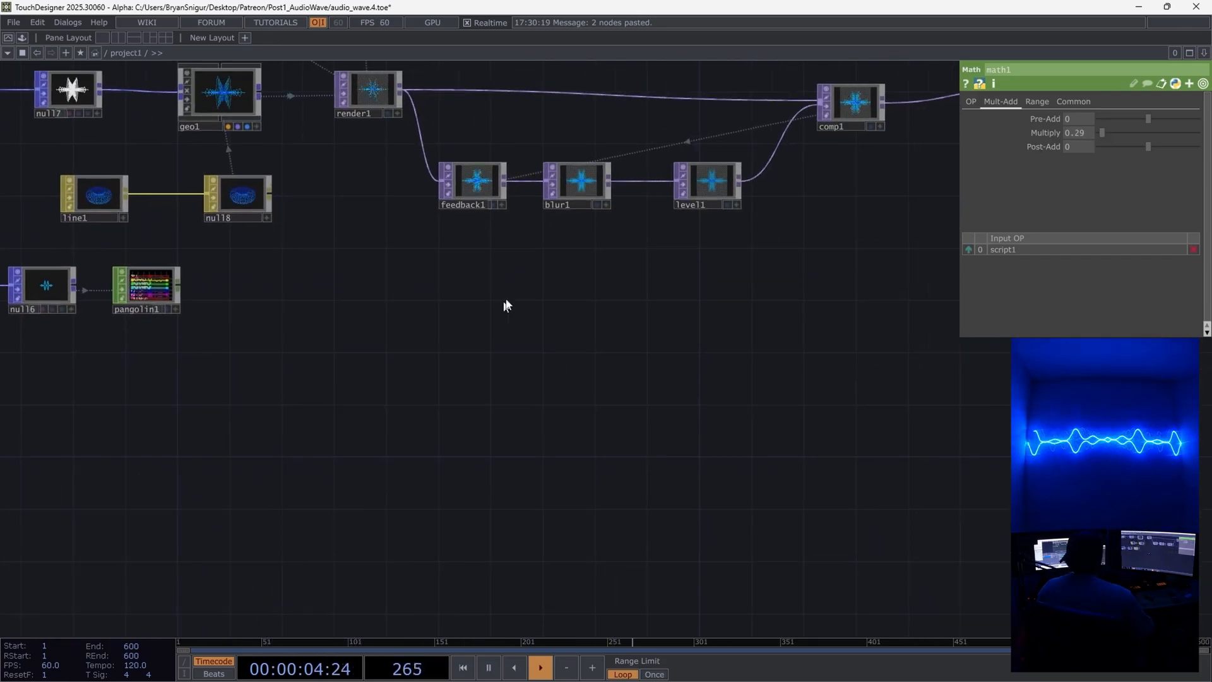
{"action": "left_click_drag", "start_coordinate": [514, 295], "coordinate": [123, 395]}
{"action": "left_click", "coordinate": [330, 292]}
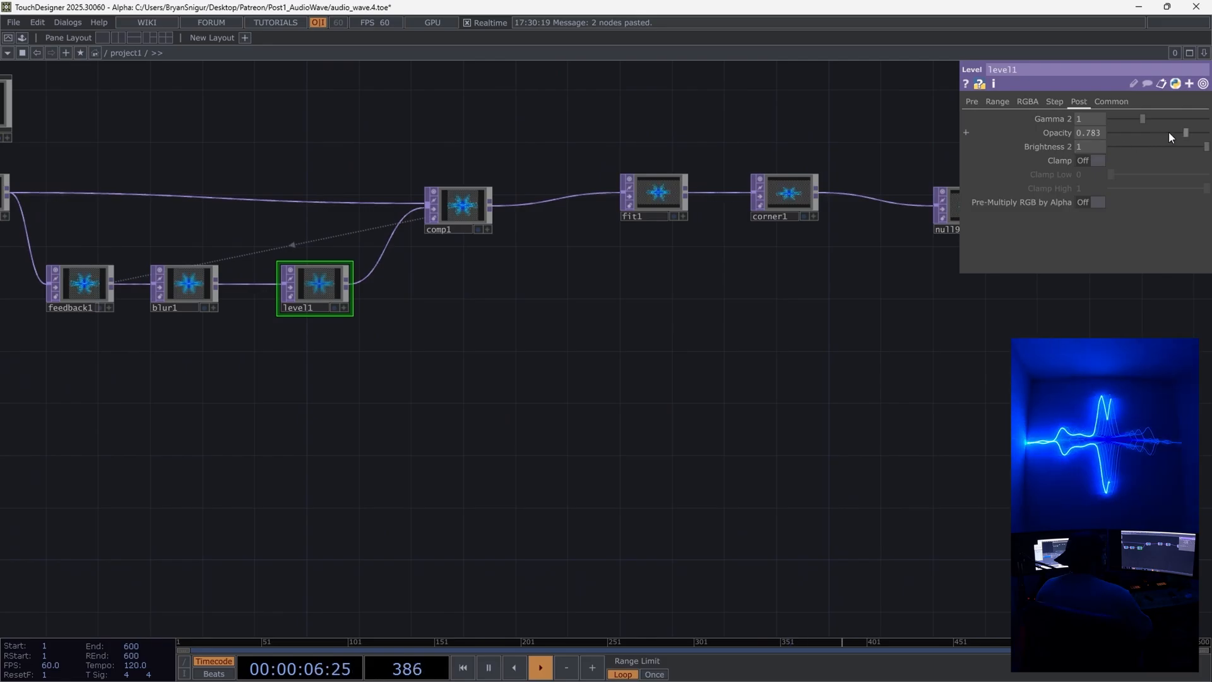
{"action": "left_click_drag", "start_coordinate": [684, 214], "coordinate": [751, 226]}
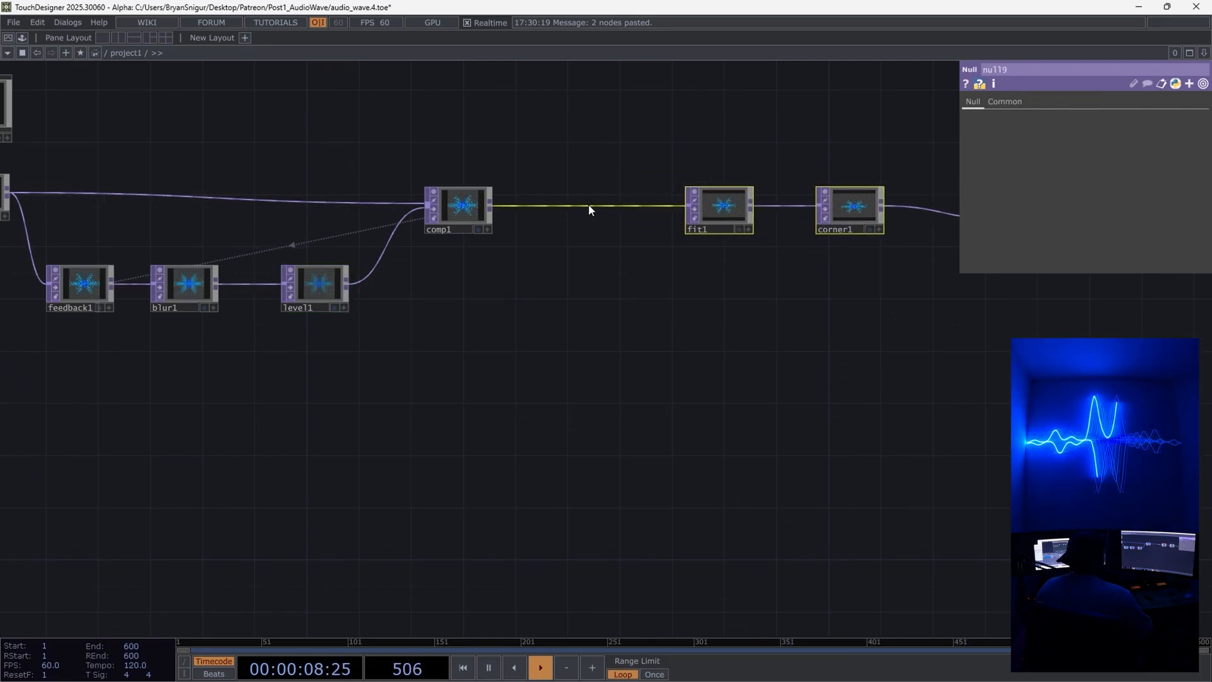
Step: Insert a Bloom TOP between comp1 and fit1 and set its Pre-Black Level to 0.155
{"action": "right_click", "coordinate": [585, 205]}
{"action": "left_click", "coordinate": [600, 190]}
{"action": "type", "text": "bloo"}
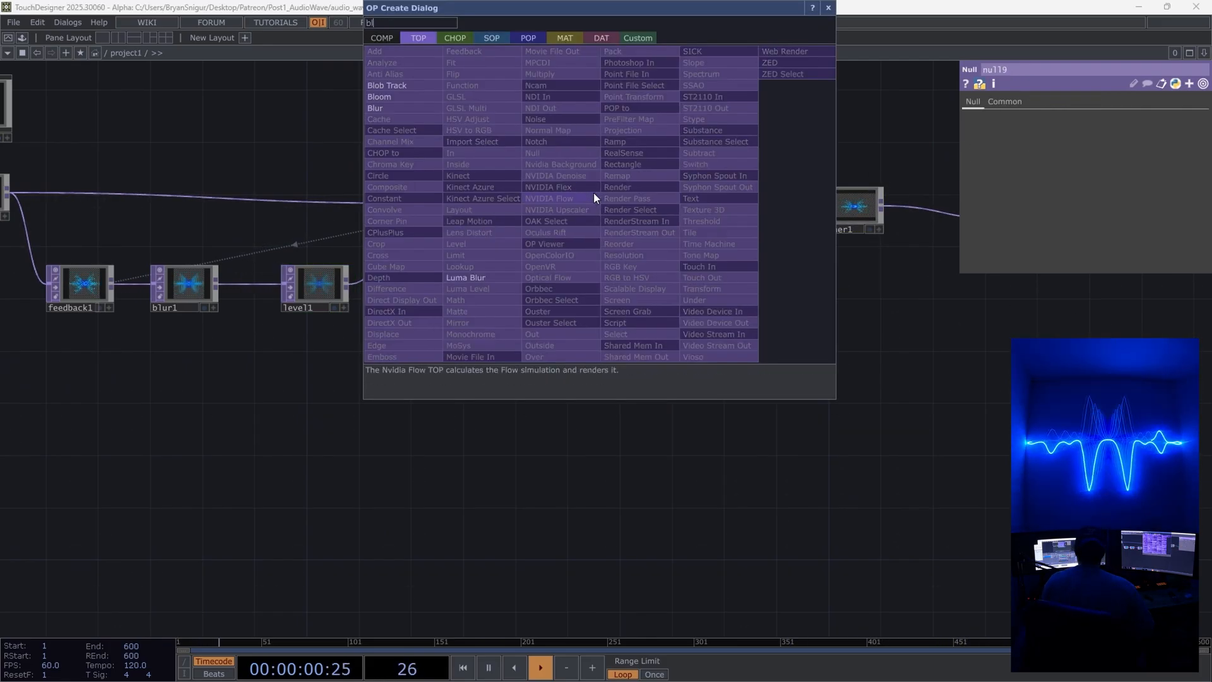
{"action": "left_click", "coordinate": [407, 96]}
{"action": "left_click", "coordinate": [597, 203]}
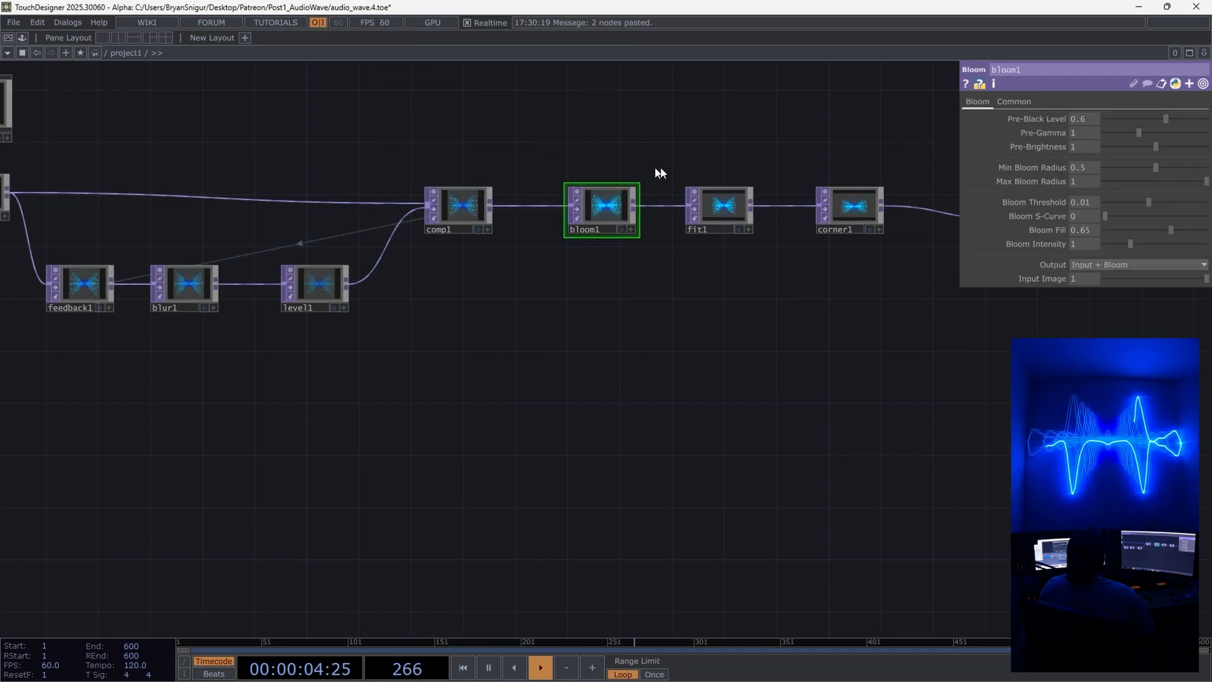
{"action": "left_click_drag", "start_coordinate": [1167, 119], "coordinate": [1123, 117]}
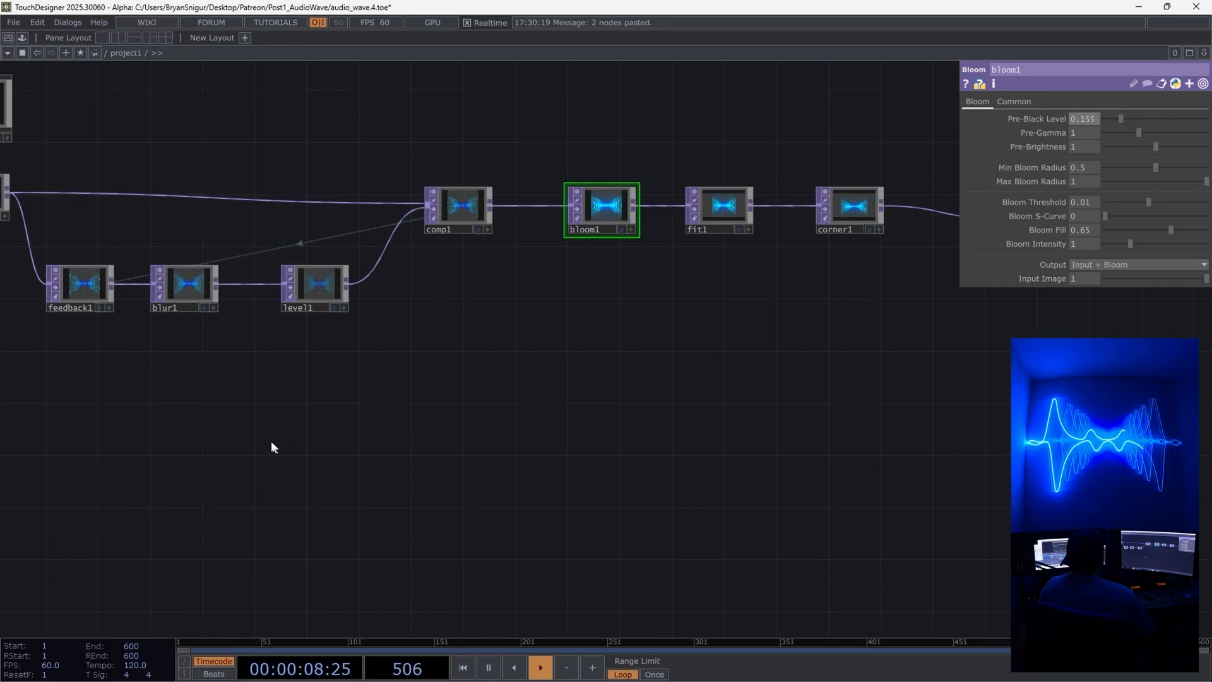
Step: Move the audio chain up to record1 away from script1, and position record1 on its own in the gap after null3
{"action": "left_click_drag", "start_coordinate": [271, 443], "coordinate": [832, 361]}
{"action": "scroll", "coordinate": [513, 278], "scroll_direction": "down", "scroll_amount": 5}
{"action": "left_click_drag", "start_coordinate": [443, 388], "coordinate": [857, 379]}
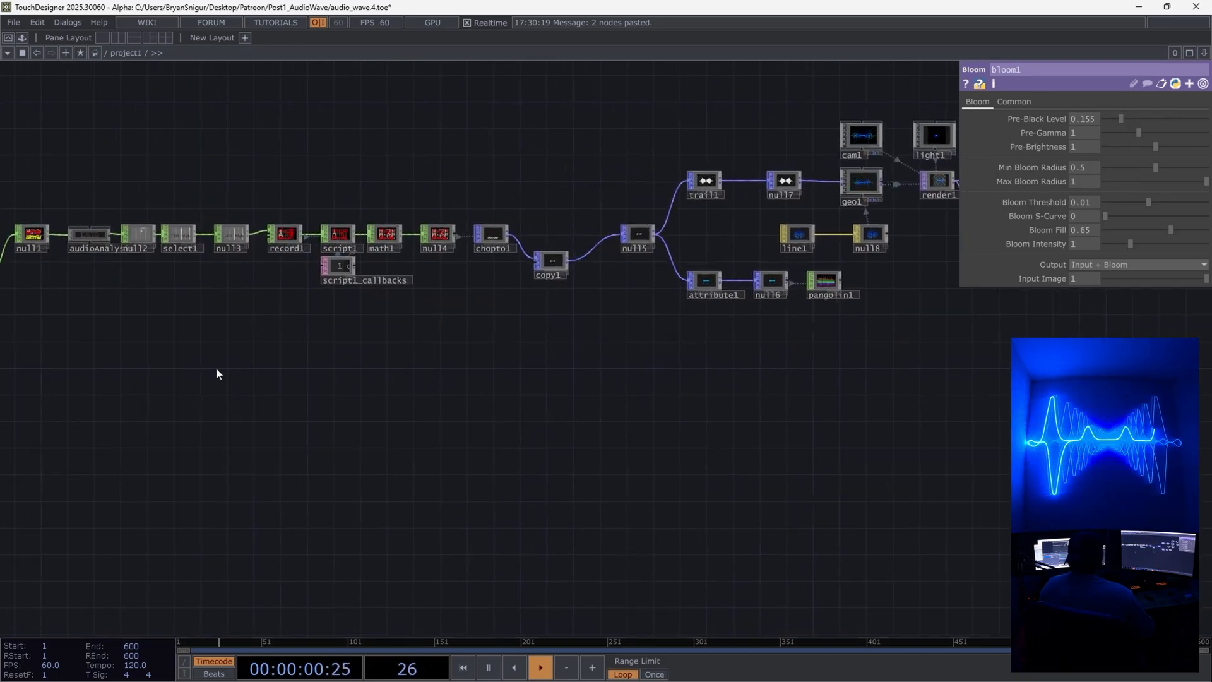
{"action": "left_click_drag", "start_coordinate": [217, 367], "coordinate": [286, 366]}
{"action": "scroll", "coordinate": [344, 245], "scroll_direction": "up", "scroll_amount": 5}
{"action": "left_click_drag", "start_coordinate": [320, 172], "coordinate": [606, 215]}
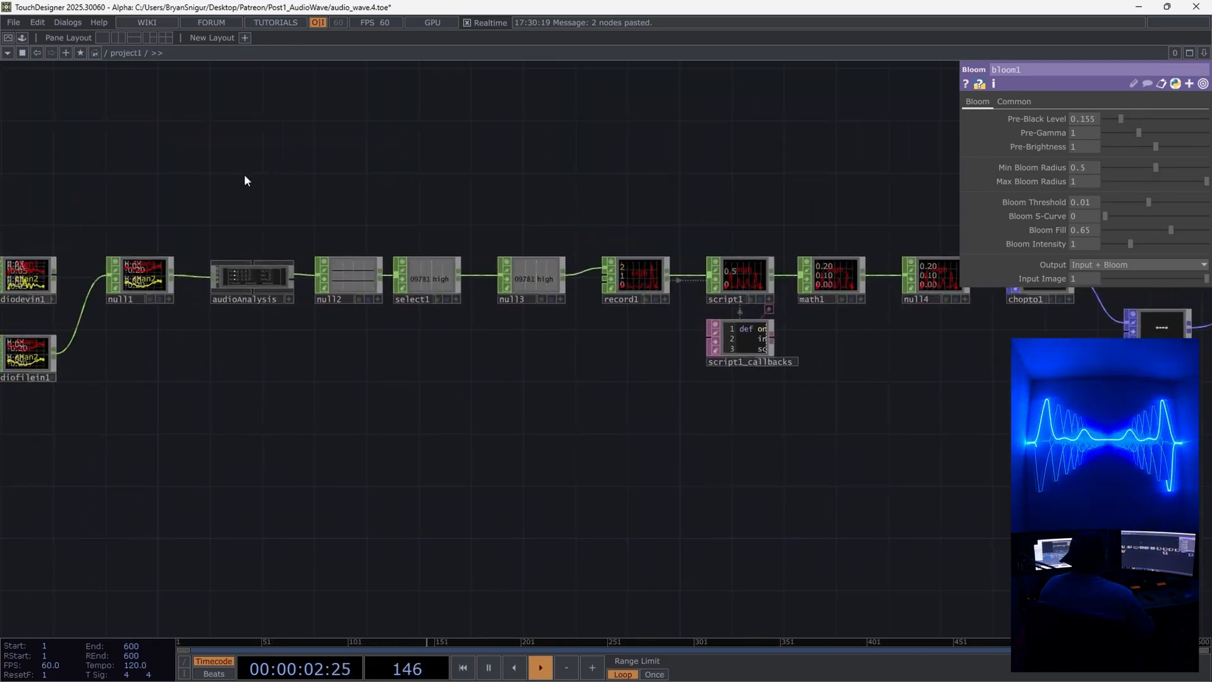
{"action": "left_click_drag", "start_coordinate": [189, 173], "coordinate": [329, 161]}
{"action": "mouse_move", "coordinate": [109, 179]}
{"action": "right_mouse_down"}
{"action": "mouse_move", "coordinate": [698, 423]}
{"action": "mouse_move", "coordinate": [783, 371]}
{"action": "right_mouse_up"}
{"action": "left_click_drag", "start_coordinate": [754, 268], "coordinate": [453, 267]}
{"action": "left_click_drag", "start_coordinate": [517, 309], "coordinate": [521, 306]}
{"action": "left_click", "coordinate": [494, 258]}
{"action": "left_click_drag", "start_coordinate": [494, 258], "coordinate": [584, 258]}
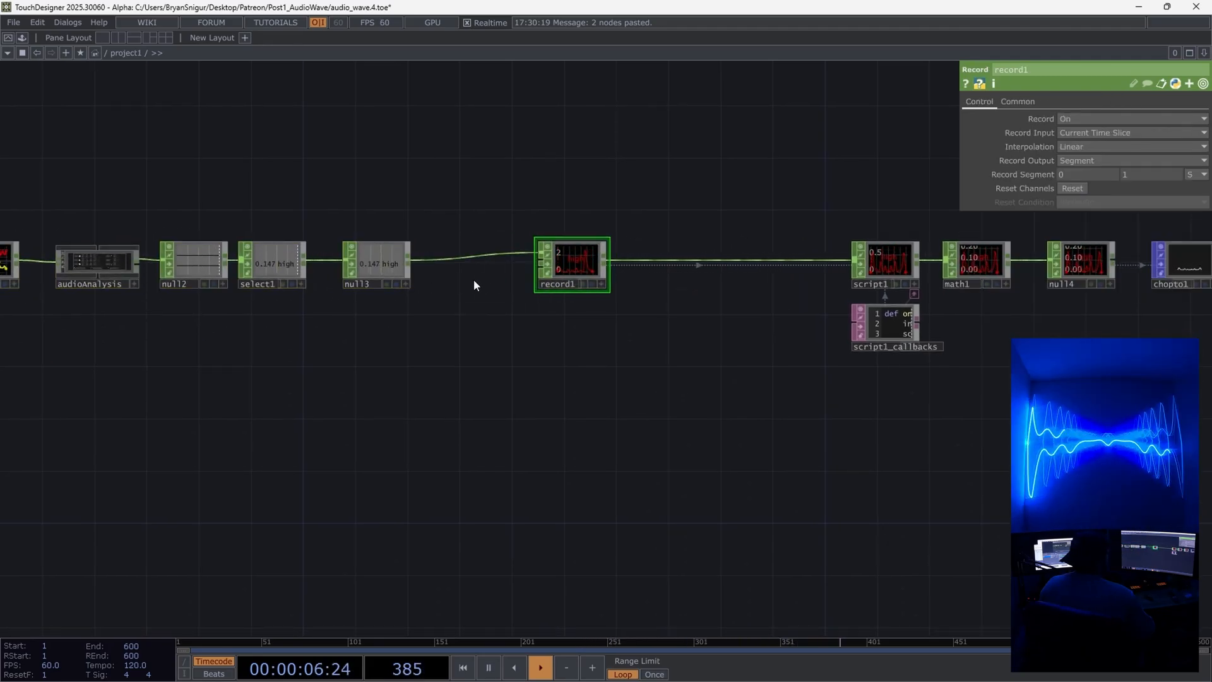
Step: Add a Lag CHOP fed by record1 above the wire and turn on Lag per Sample
{"action": "left_click", "coordinate": [605, 258]}
{"action": "left_click", "coordinate": [627, 176]}
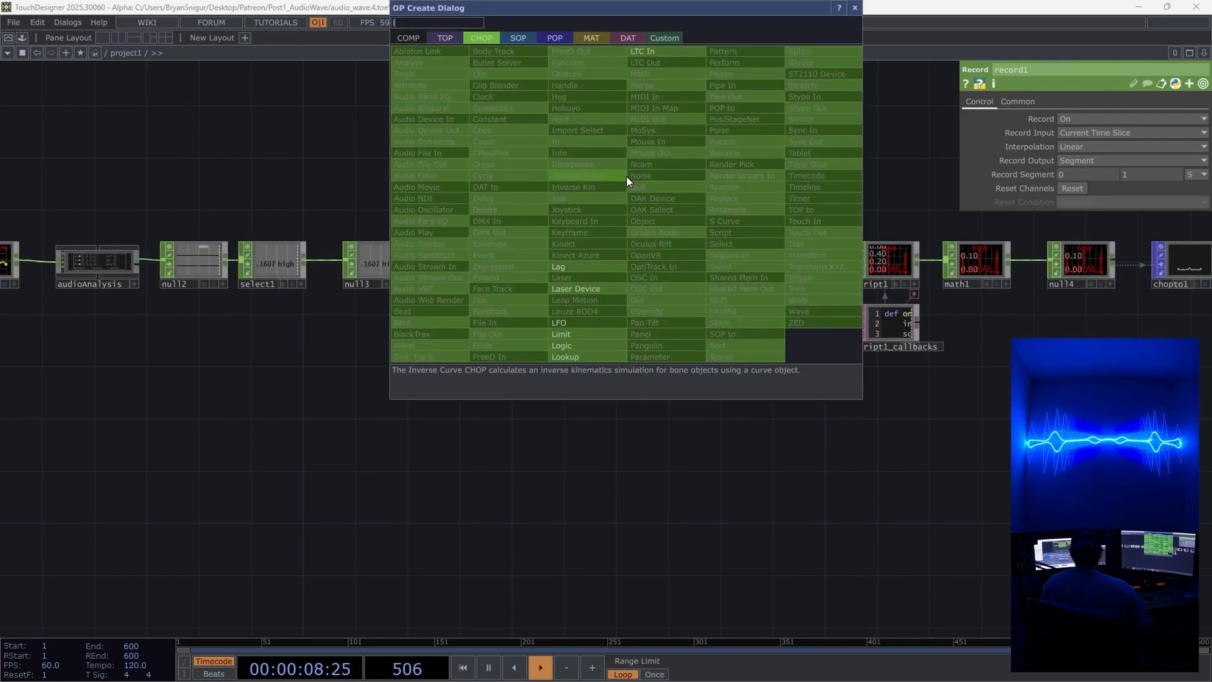
{"action": "key", "text": "Escape"}
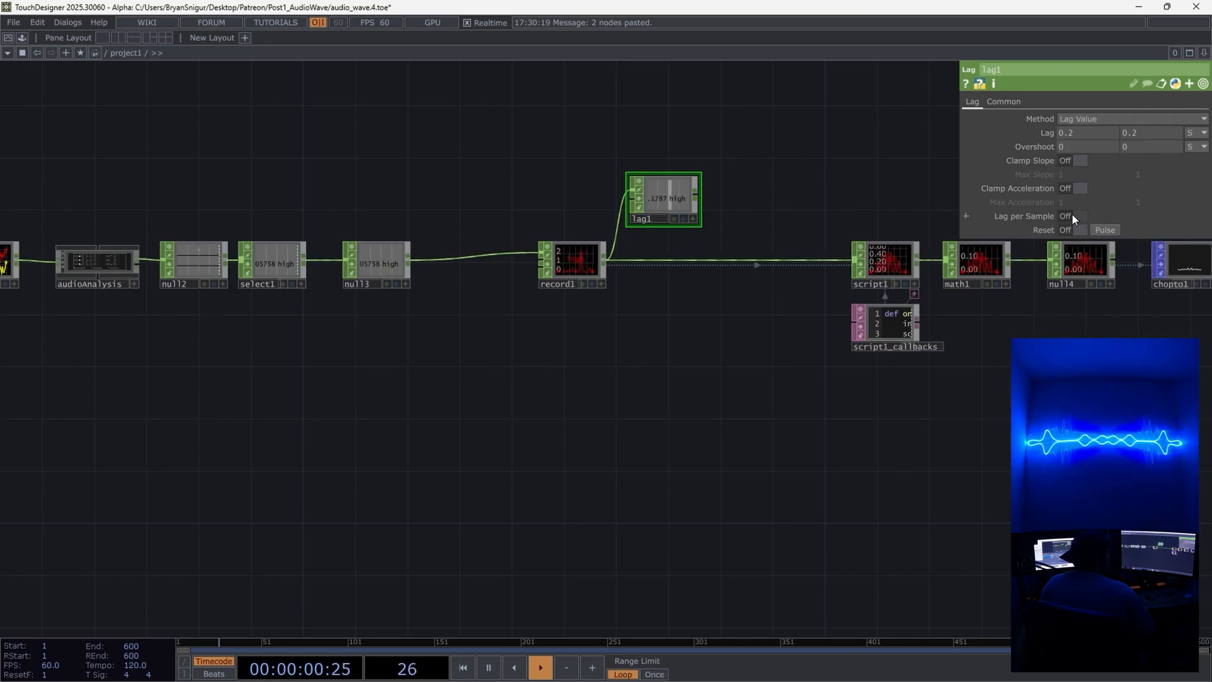
{"action": "left_click", "coordinate": [1072, 216]}
Step: Connect lag1 to script1 and remove the direct wire from record1 to script1
{"action": "left_click", "coordinate": [696, 197]}
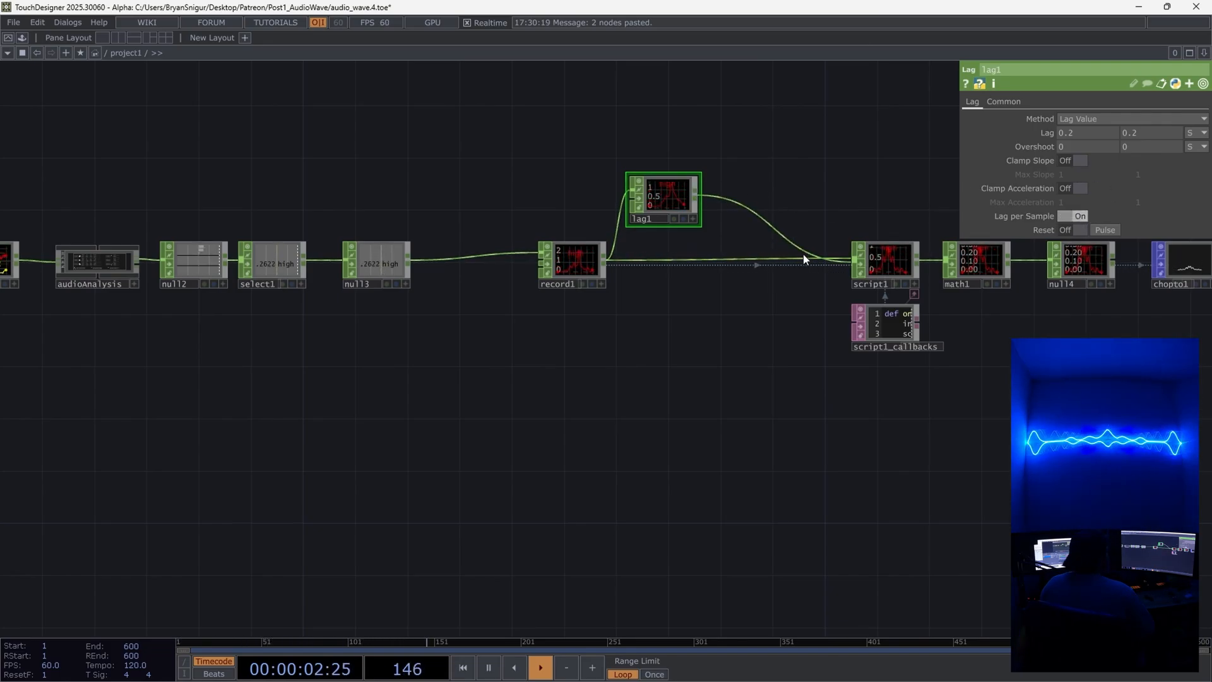
{"action": "right_click", "coordinate": [736, 255]}
{"action": "right_click", "coordinate": [726, 256]}
{"action": "left_click", "coordinate": [740, 293]}
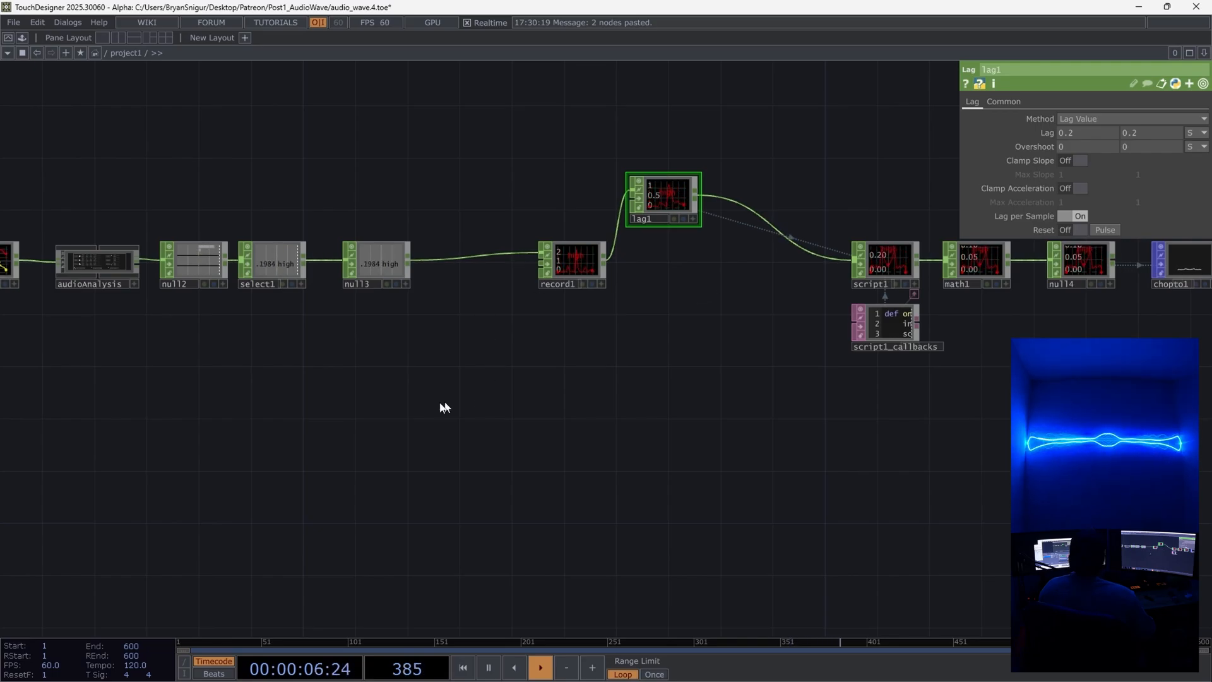
Step: Move audiodevin1 up out of the way and place audiofilein1 in the main row beside null1
{"action": "left_click_drag", "start_coordinate": [453, 407], "coordinate": [831, 409]}
{"action": "left_click_drag", "start_coordinate": [463, 390], "coordinate": [342, 352]}
{"action": "left_click_drag", "start_coordinate": [169, 253], "coordinate": [117, 136]}
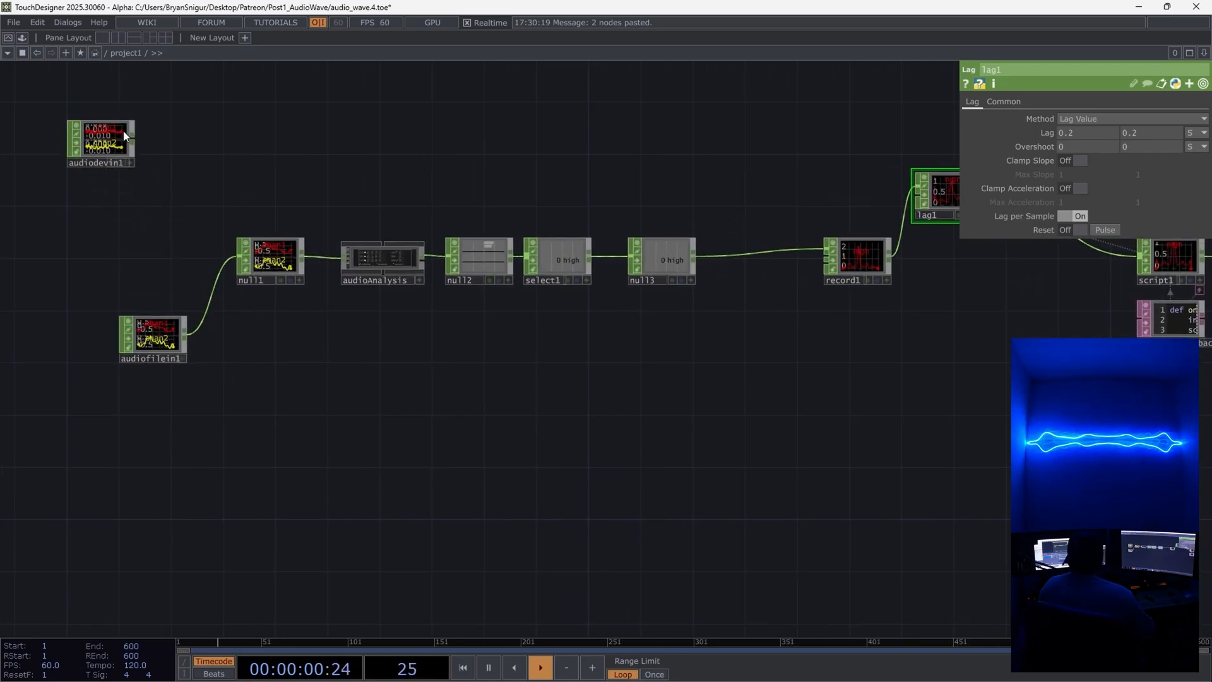
{"action": "left_click_drag", "start_coordinate": [131, 339], "coordinate": [132, 260]}
Step: Move lag1 down into the main row between record1 and script1
{"action": "left_click_drag", "start_coordinate": [591, 394], "coordinate": [334, 372]}
{"action": "scroll", "coordinate": [354, 366], "scroll_direction": "down", "scroll_amount": 3}
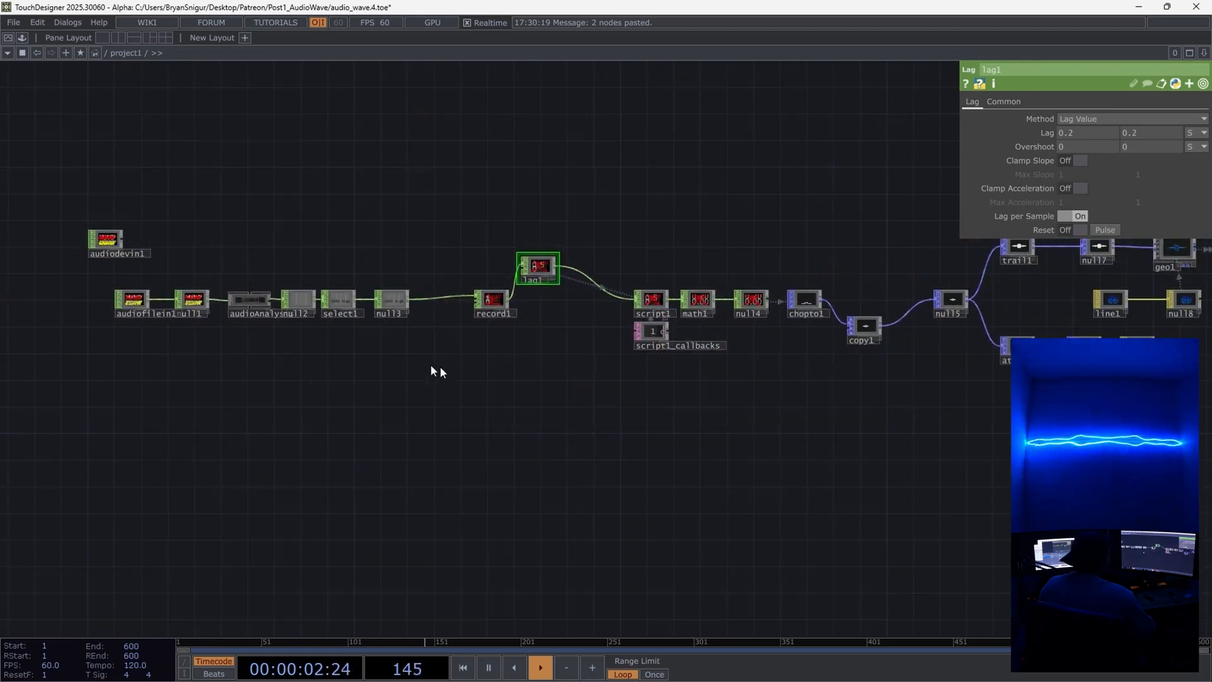
{"action": "left_click_drag", "start_coordinate": [634, 414], "coordinate": [284, 367]}
{"action": "left_click_drag", "start_coordinate": [197, 221], "coordinate": [230, 255]}
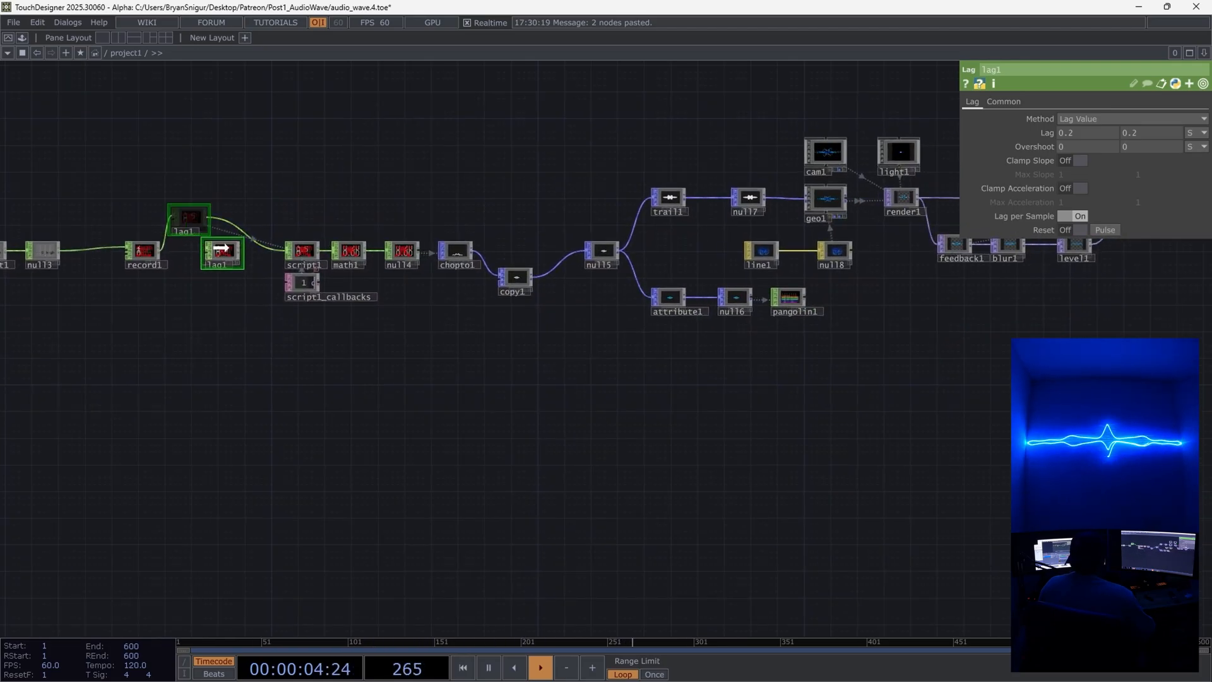
Step: Move copy1 up into the main row between chopto1 and null5
{"action": "left_click_drag", "start_coordinate": [178, 372], "coordinate": [521, 447]}
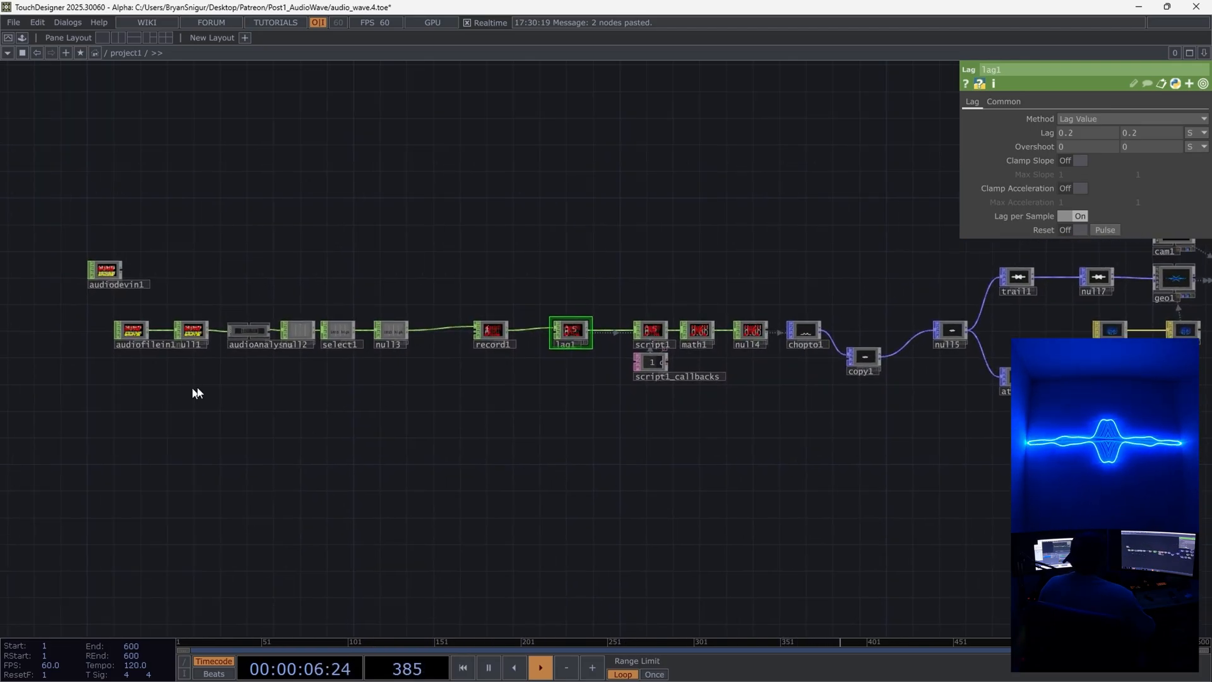
{"action": "left_click_drag", "start_coordinate": [690, 482], "coordinate": [227, 388]}
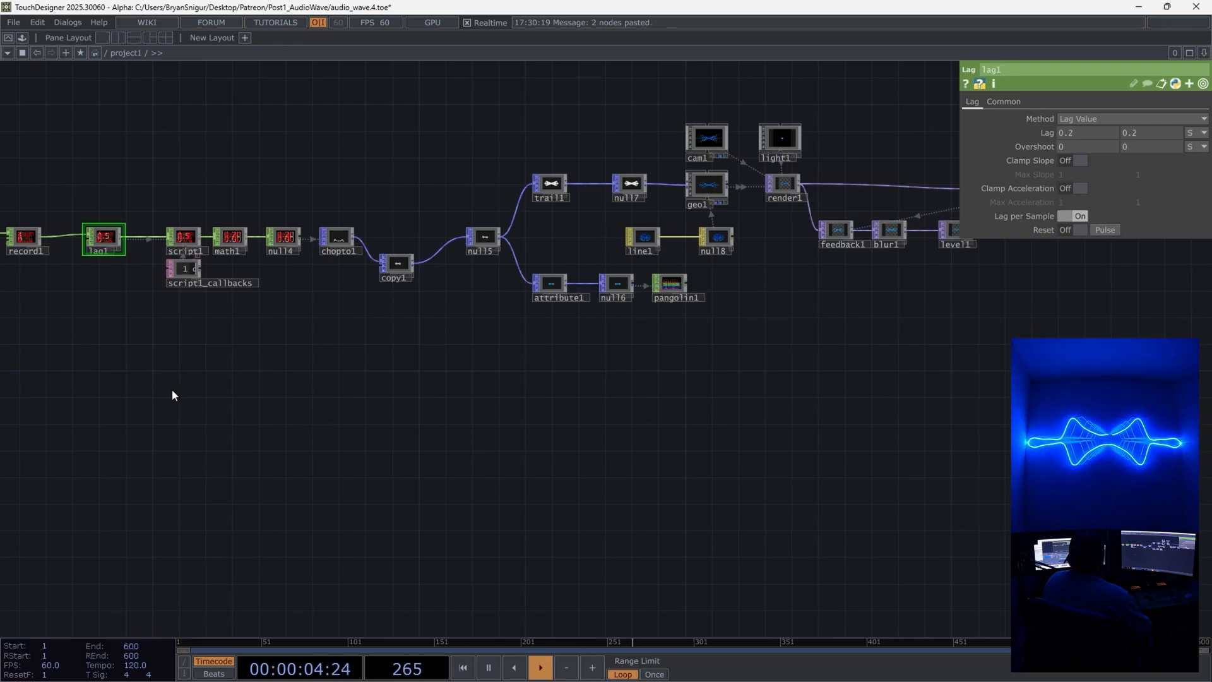
{"action": "scroll", "coordinate": [246, 237], "scroll_direction": "up", "scroll_amount": 2}
{"action": "scroll", "coordinate": [244, 236], "scroll_direction": "up", "scroll_amount": 2}
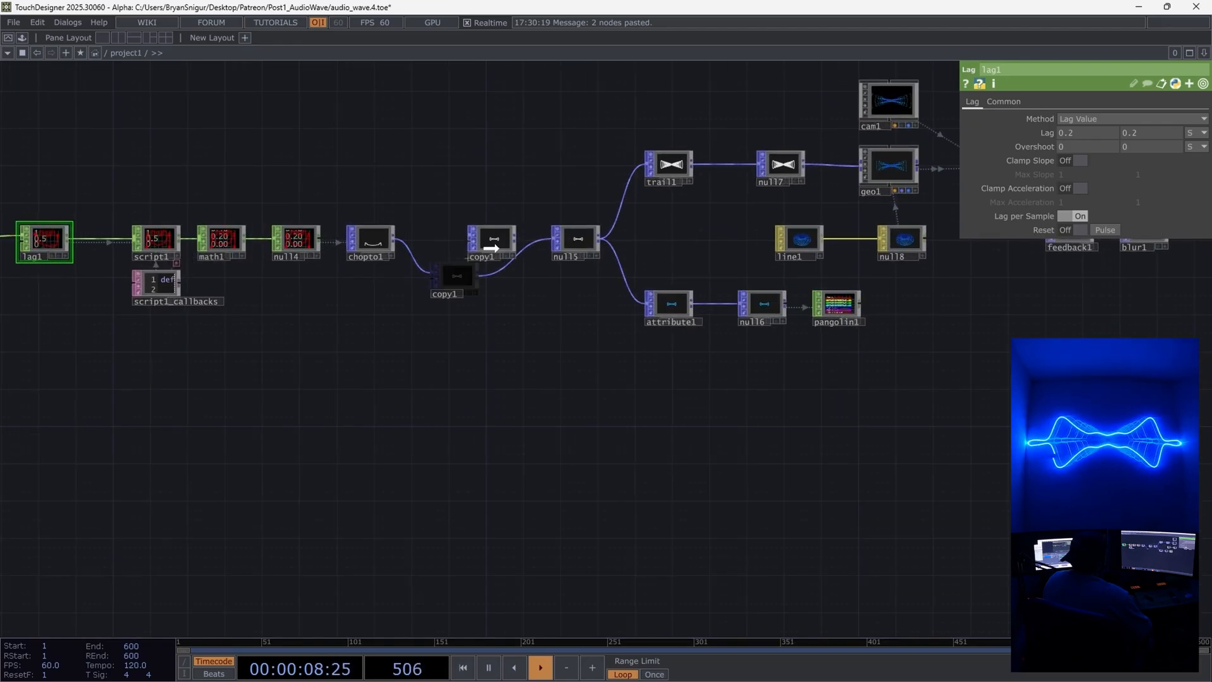
Step: Examine the complete network from the audio inputs through the laser and render branches to window1
{"action": "scroll", "coordinate": [377, 406], "scroll_direction": "down", "scroll_amount": 9}
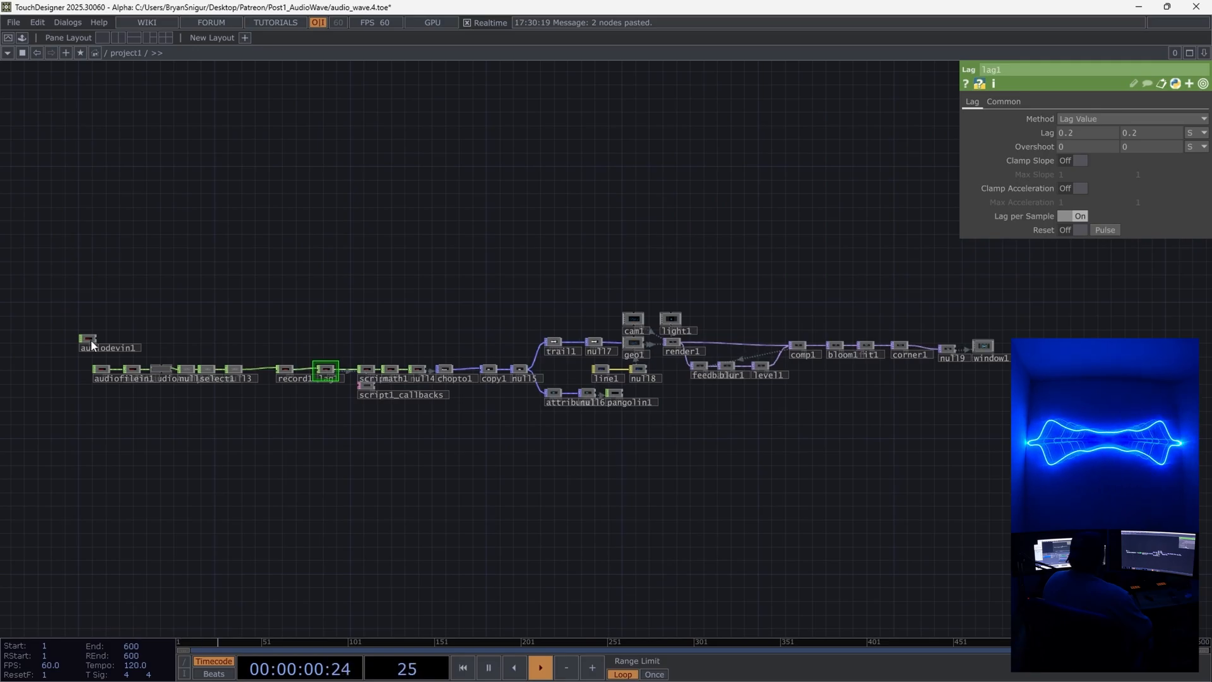
{"action": "scroll", "coordinate": [88, 339], "scroll_direction": "up", "scroll_amount": 10}
{"action": "left_click_drag", "start_coordinate": [384, 245], "coordinate": [354, 245]}
{"action": "scroll", "coordinate": [435, 245], "scroll_direction": "down", "scroll_amount": 5}
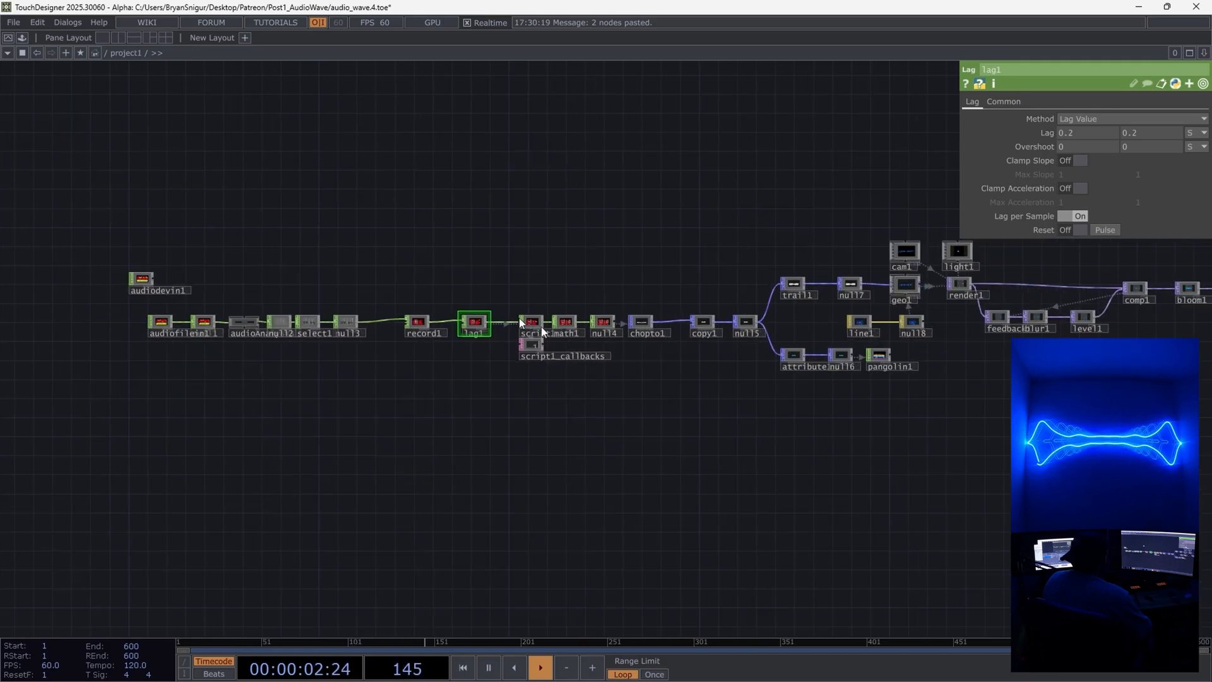
{"action": "left_click_drag", "start_coordinate": [879, 478], "coordinate": [477, 440]}
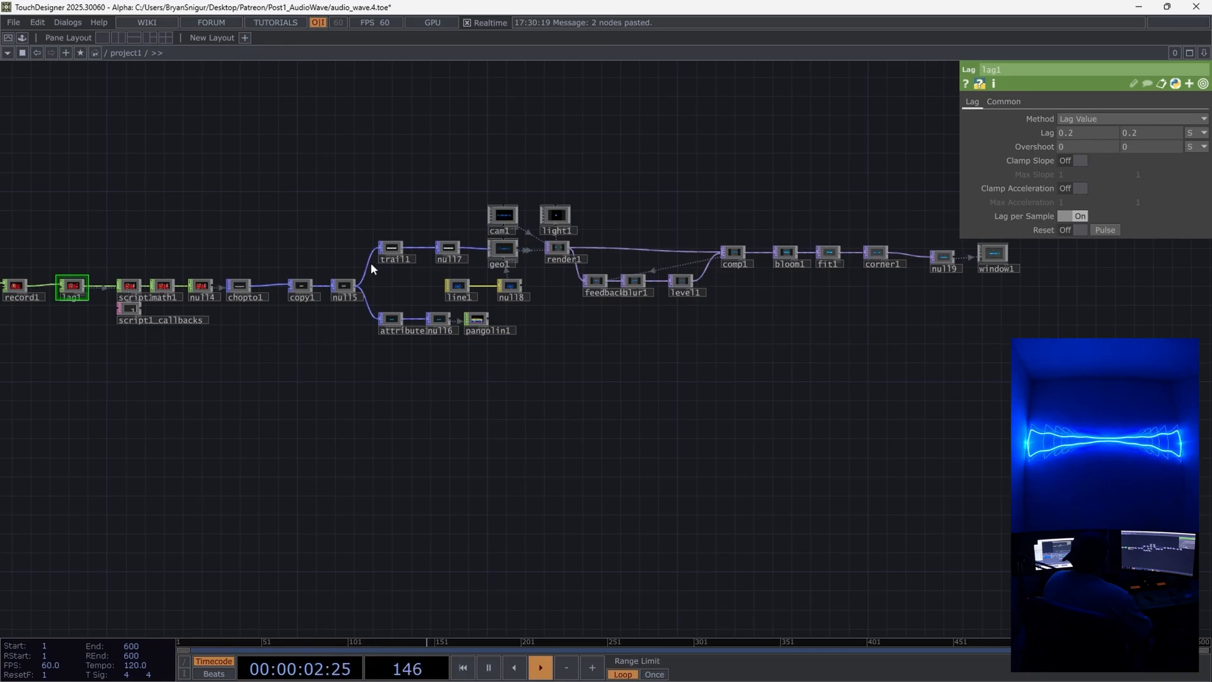
{"action": "scroll", "coordinate": [344, 272], "scroll_direction": "up", "scroll_amount": 4}
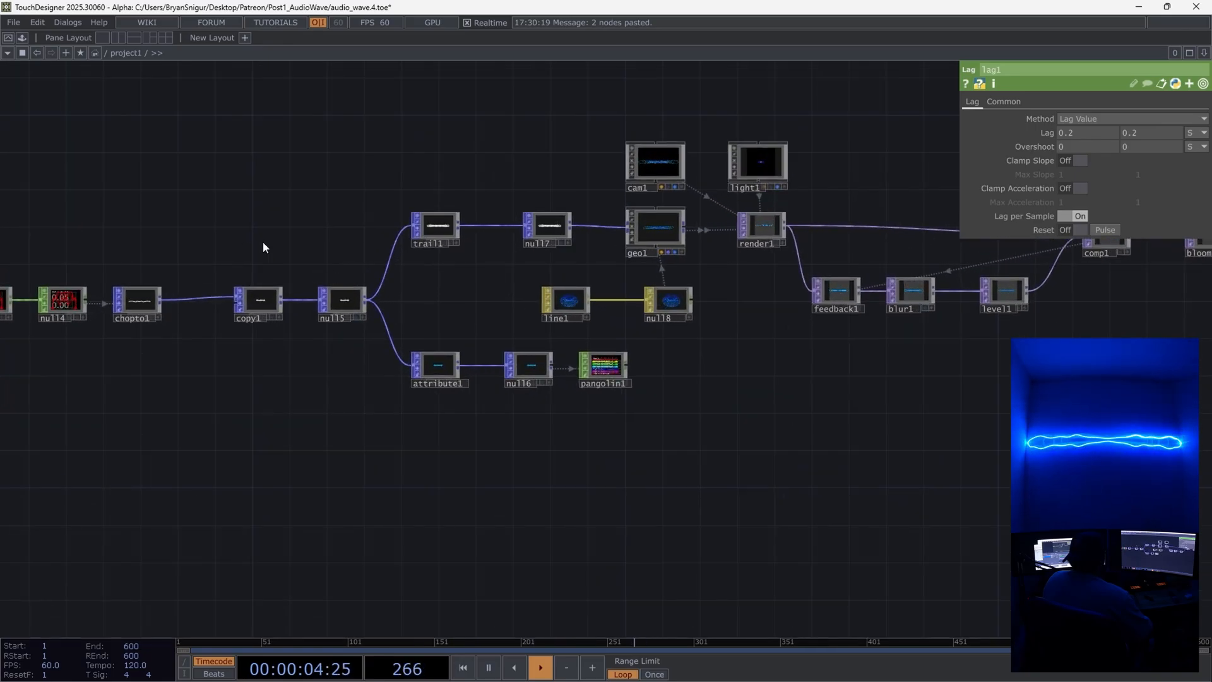
{"action": "scroll", "coordinate": [330, 173], "scroll_direction": "down", "scroll_amount": 4}
{"action": "left_click_drag", "start_coordinate": [391, 156], "coordinate": [249, 191]}
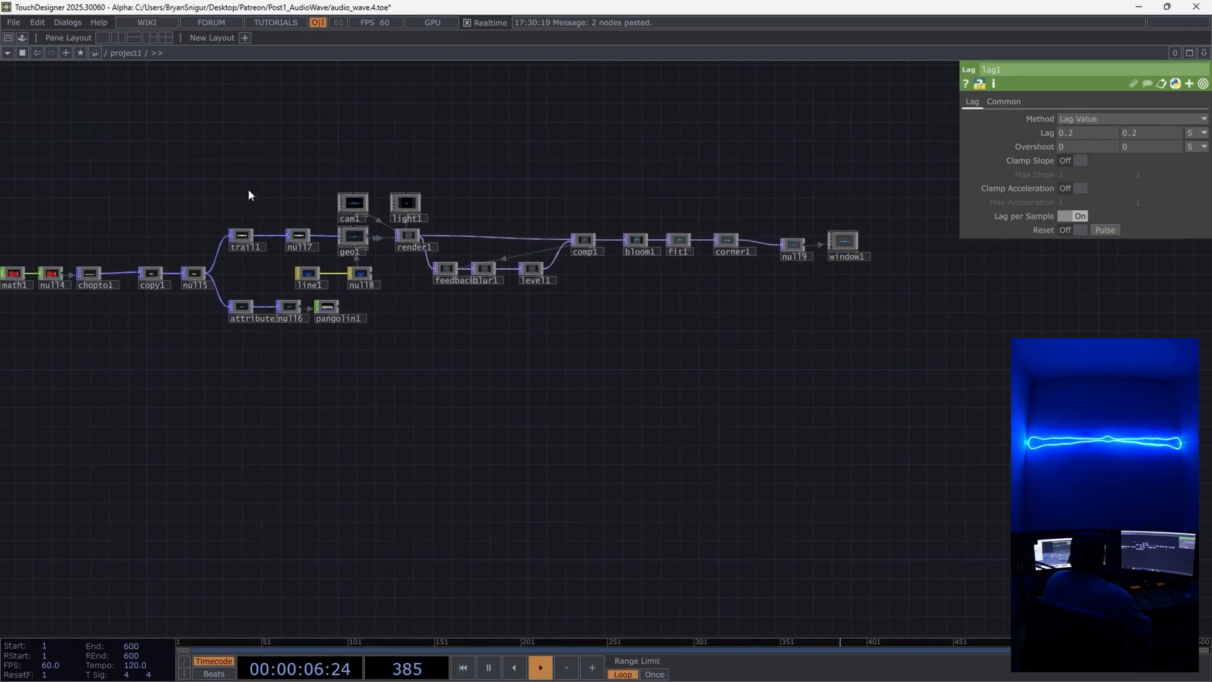